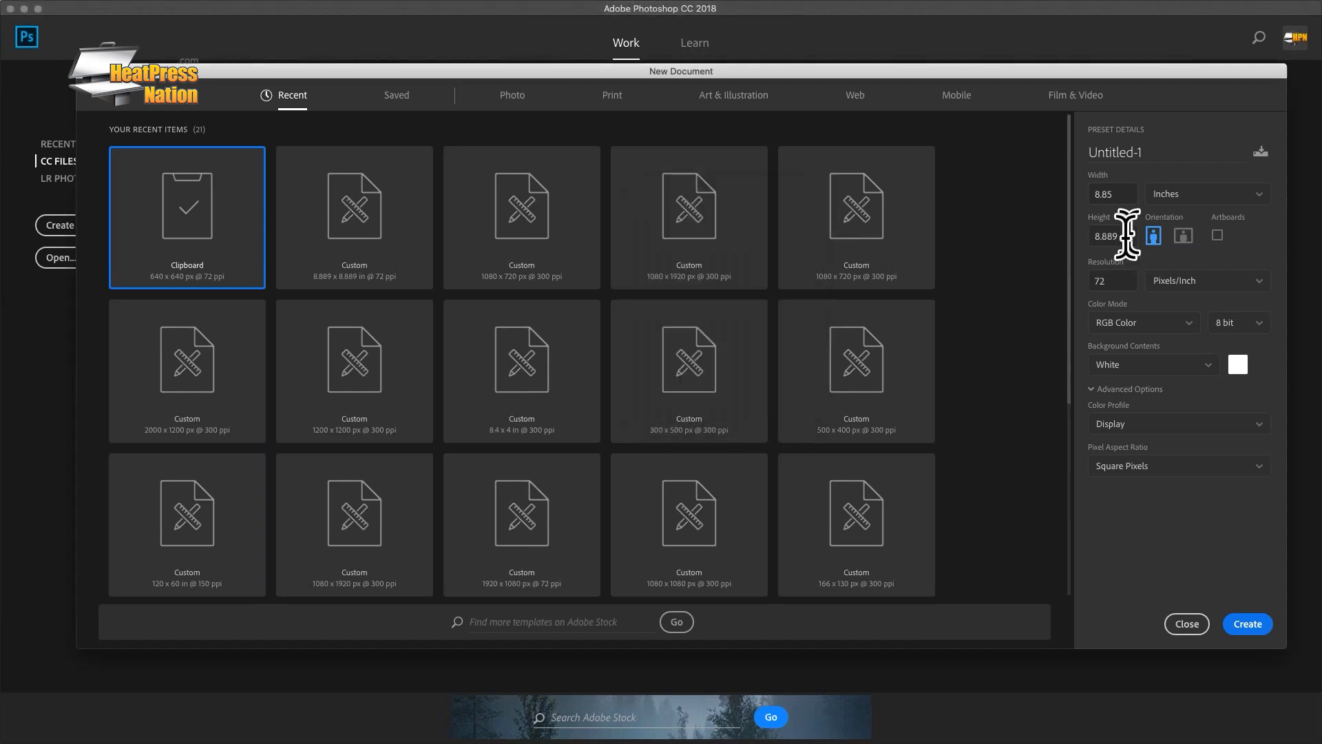
Set the new document's size to 8.6 inches wide by 4 inches high
{"action": "double_click", "coordinate": [1129, 236]}
{"action": "type", "text": "4.0"}
{"action": "key", "text": "BackSpace"}
{"action": "key", "text": "BackSpace"}
{"action": "left_click", "coordinate": [1120, 194]}
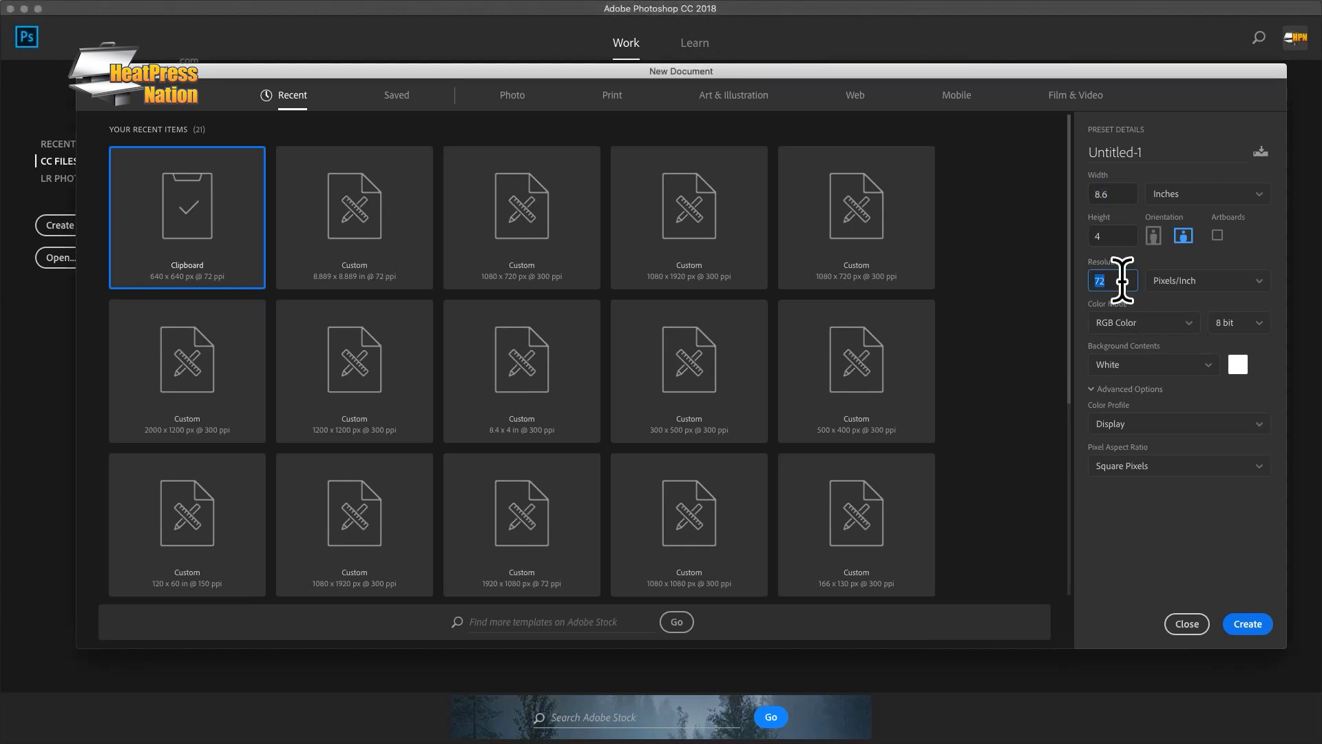
Set the resolution to 300 pixels/inch, keep RGB Color as the color mode, and create the document
{"action": "left_click", "coordinate": [1116, 281]}
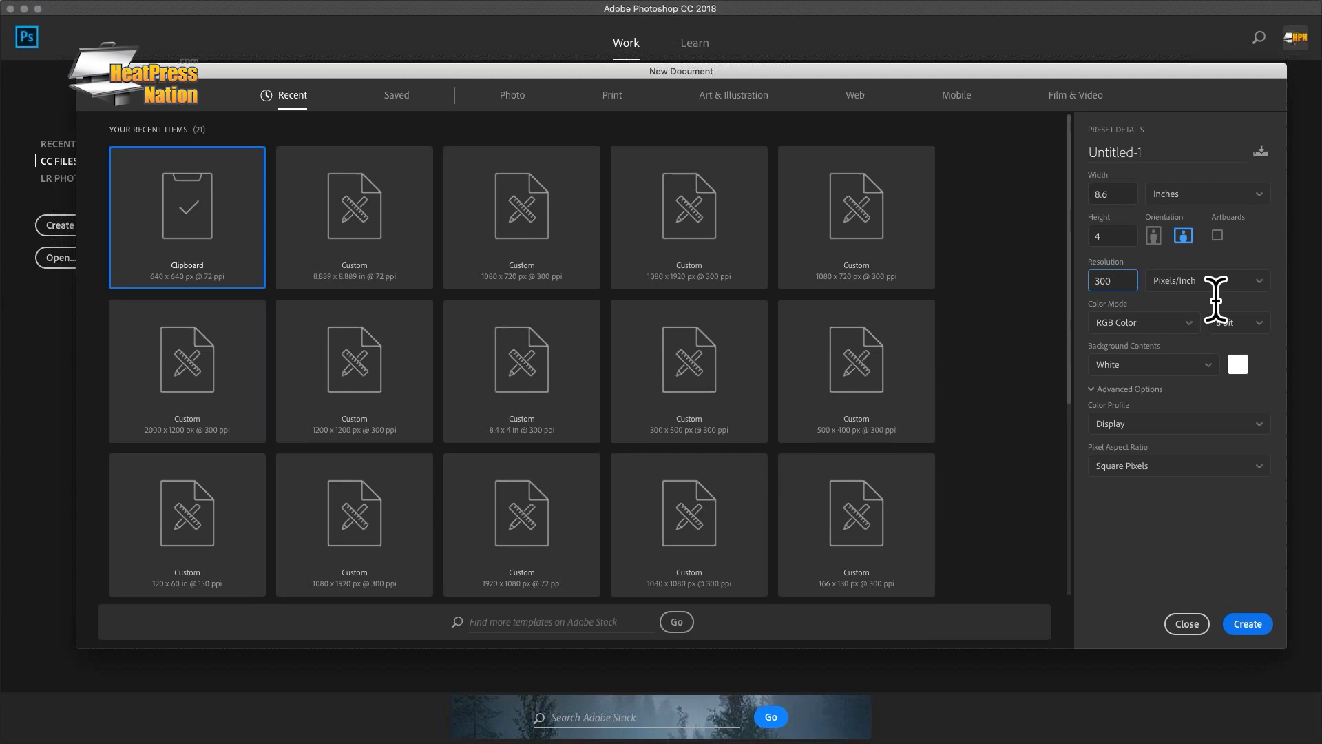
{"action": "double_click", "coordinate": [1104, 280]}
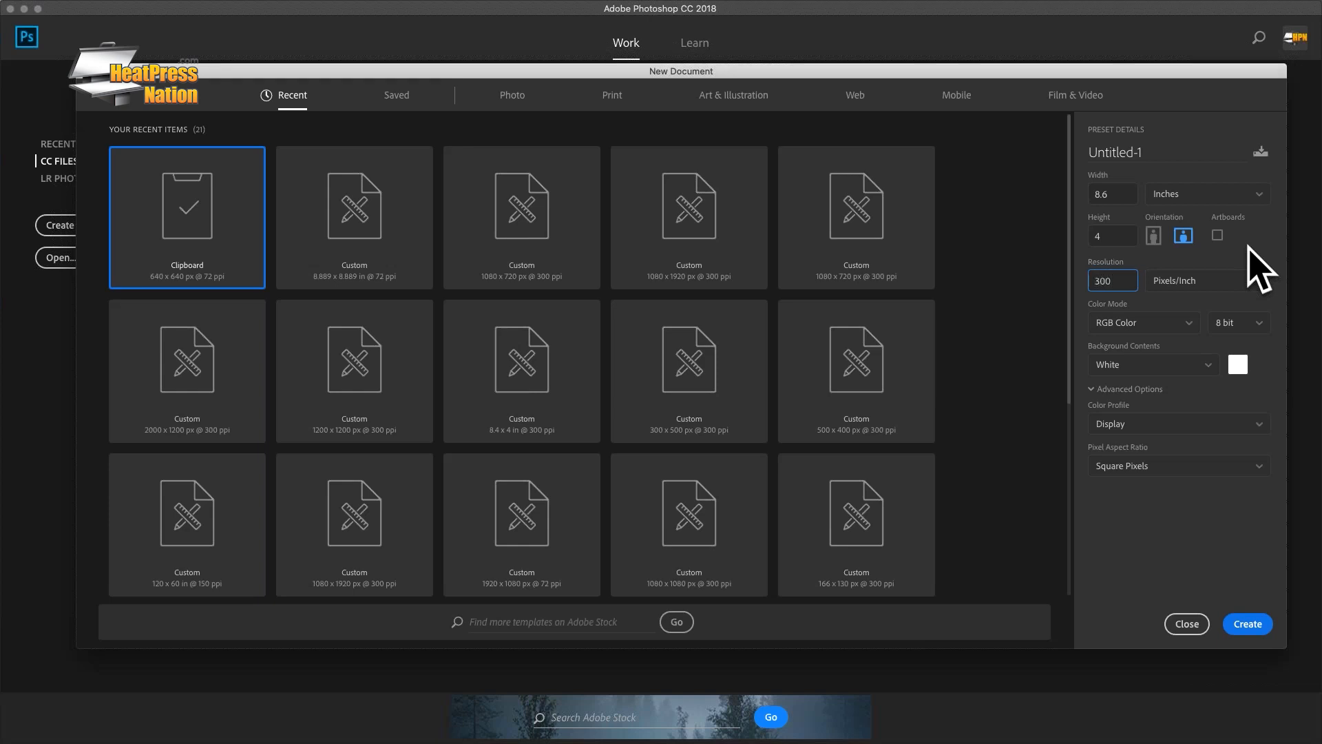
{"action": "left_click", "coordinate": [1169, 331]}
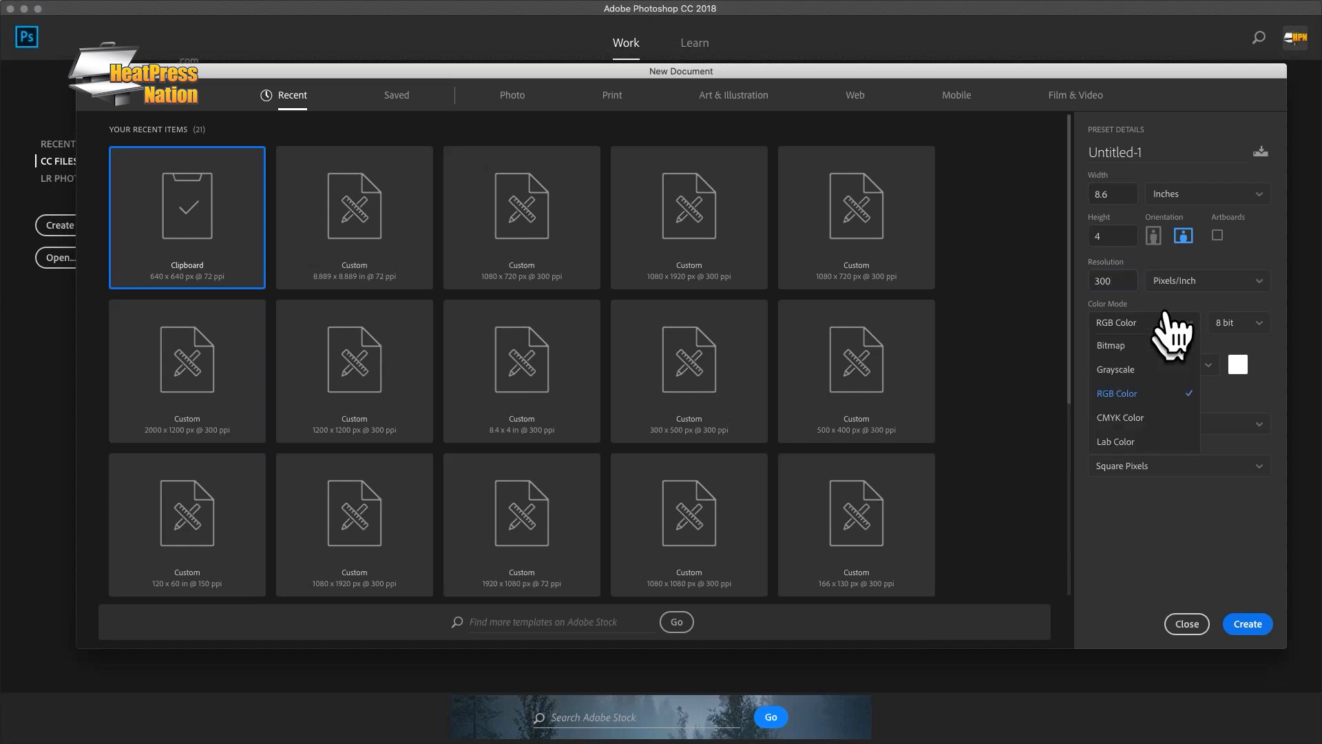
{"action": "left_click", "coordinate": [1172, 327]}
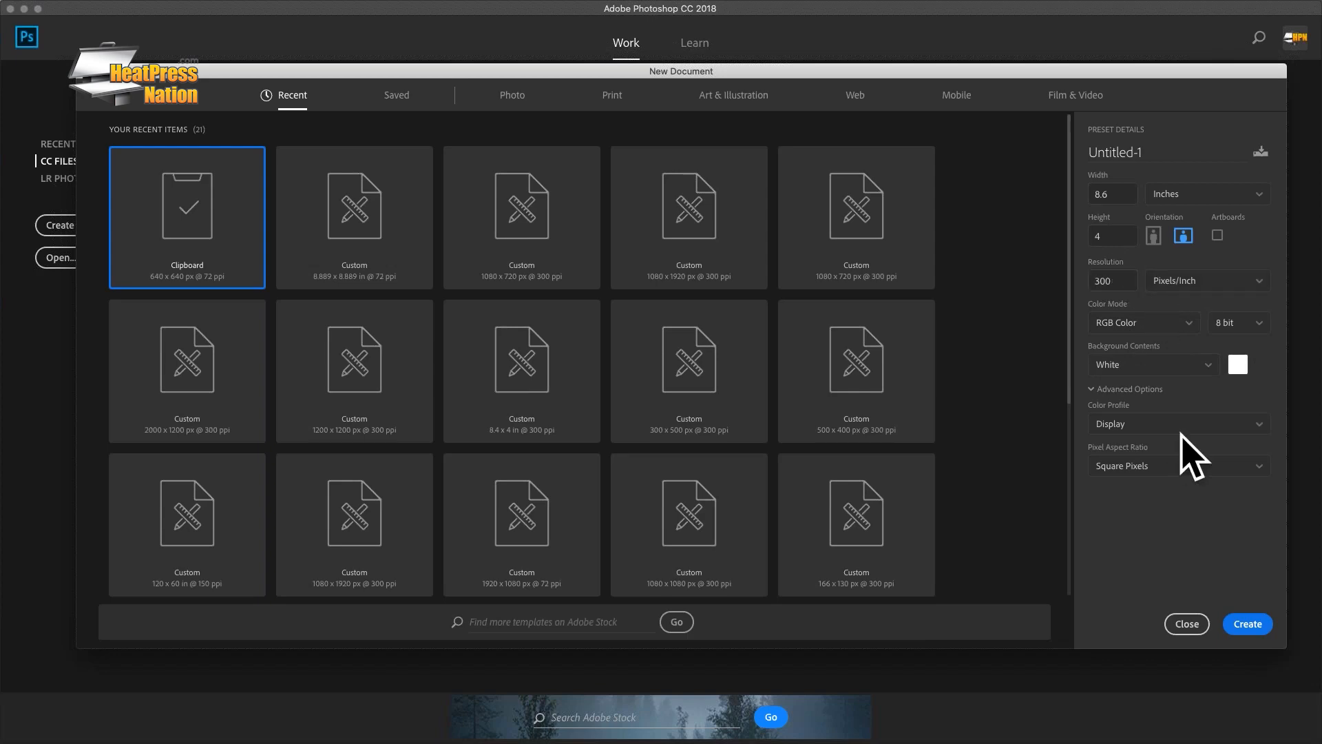
{"action": "left_click", "coordinate": [1248, 624]}
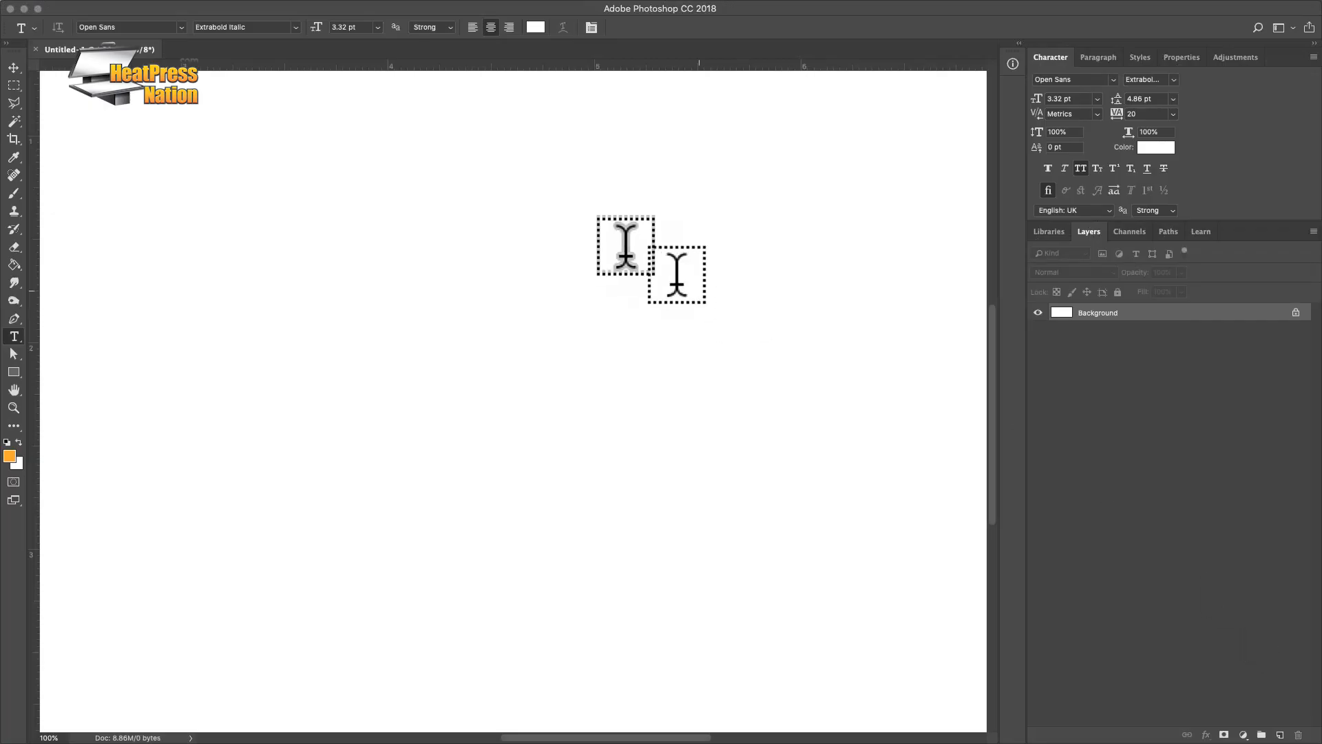
Inspect the blank canvas out to its edges and fit the whole canvas on screen
{"action": "scroll", "coordinate": [625, 250], "scroll_direction": "down", "scroll_amount": 3}
{"action": "scroll", "coordinate": [588, 237], "scroll_direction": "right", "scroll_amount": 3}
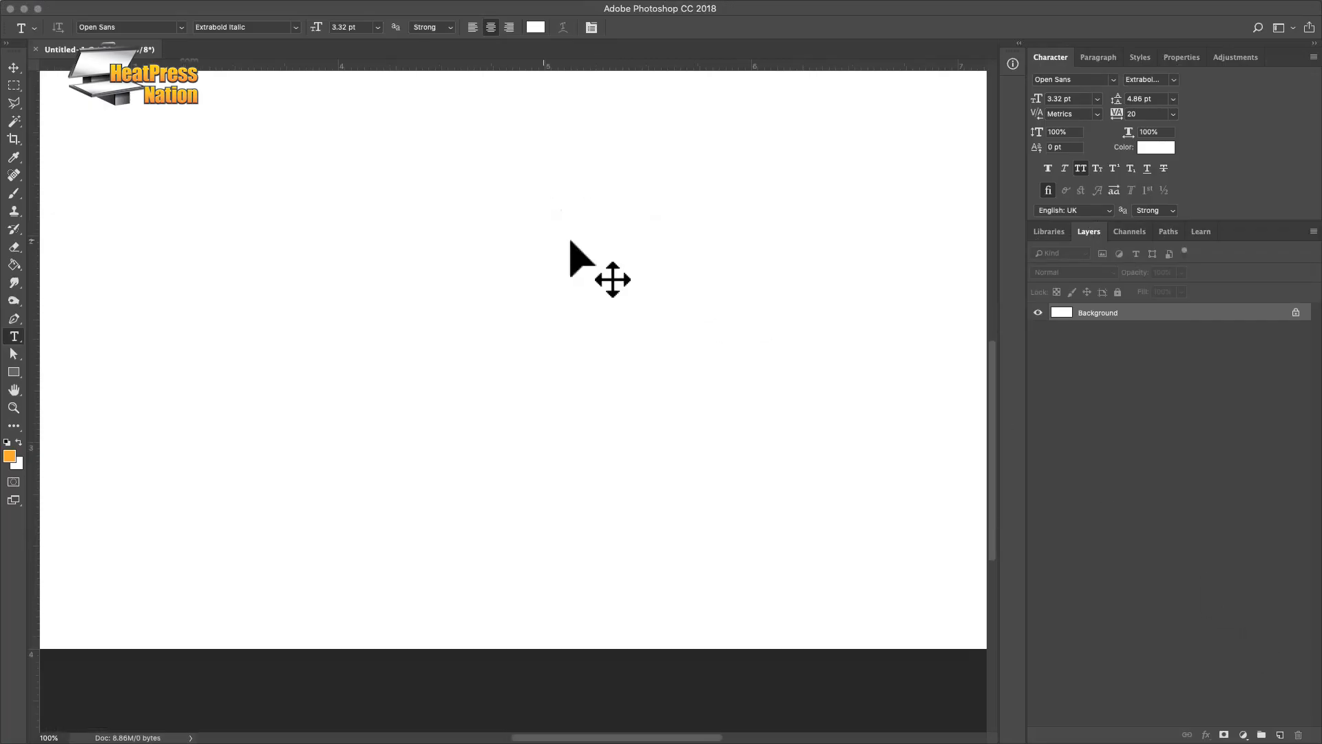
{"action": "scroll", "coordinate": [571, 241], "scroll_direction": "right", "scroll_amount": 2}
{"action": "scroll", "coordinate": [570, 241], "scroll_direction": "right", "scroll_amount": 5}
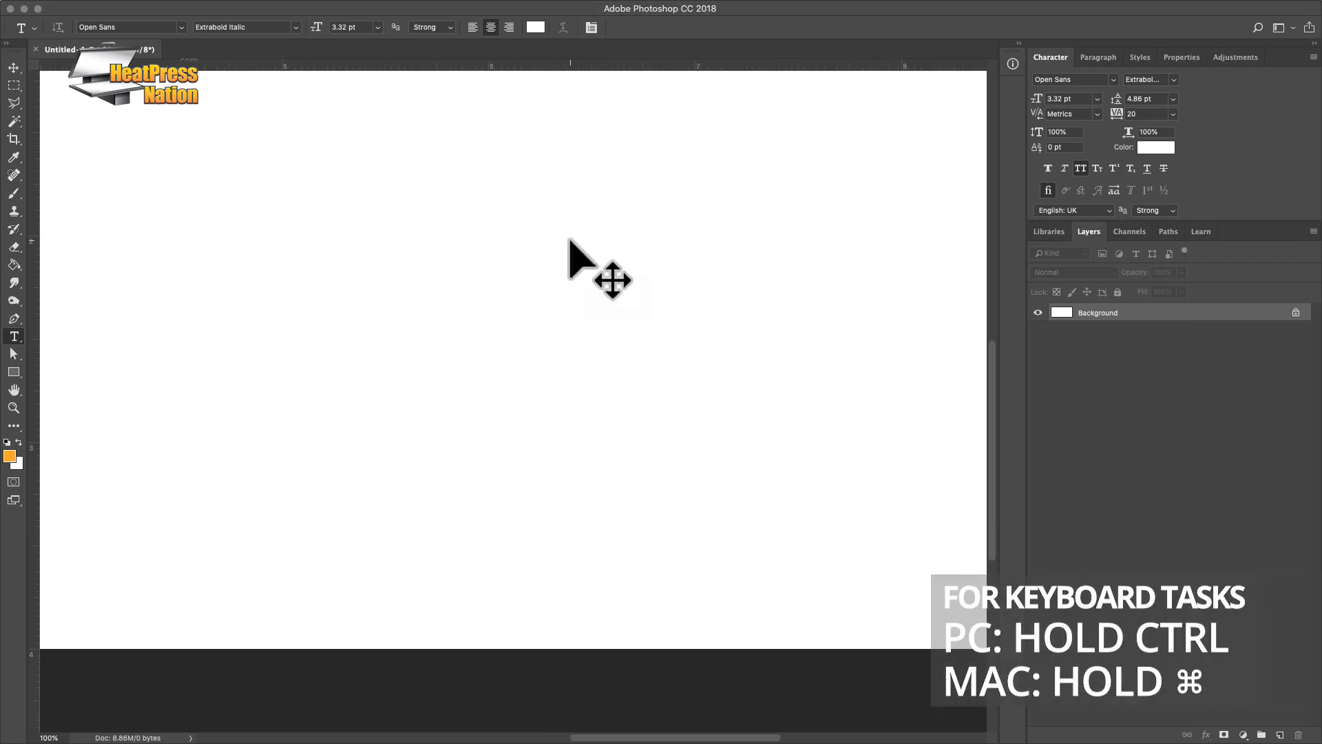
{"action": "scroll", "coordinate": [569, 241], "scroll_direction": "right", "scroll_amount": 3}
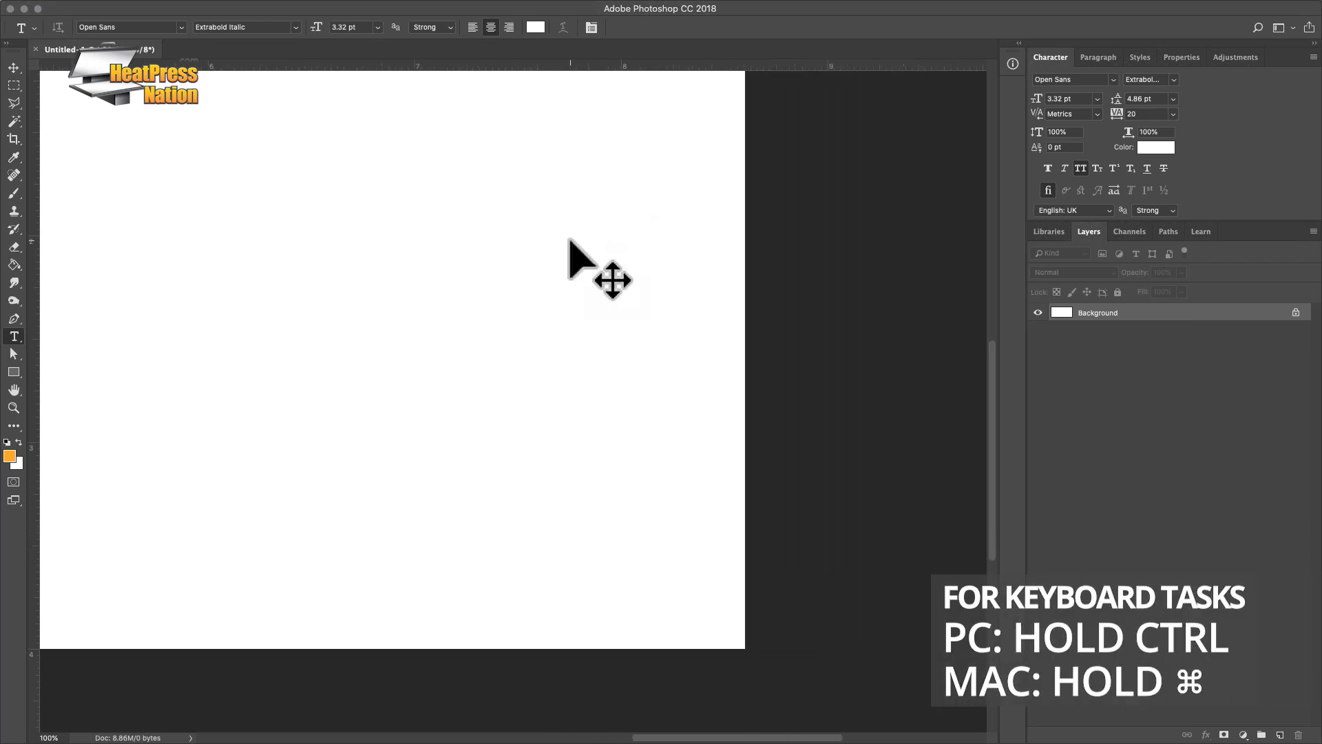
{"action": "scroll", "coordinate": [531, 260], "scroll_direction": "right", "scroll_amount": 2}
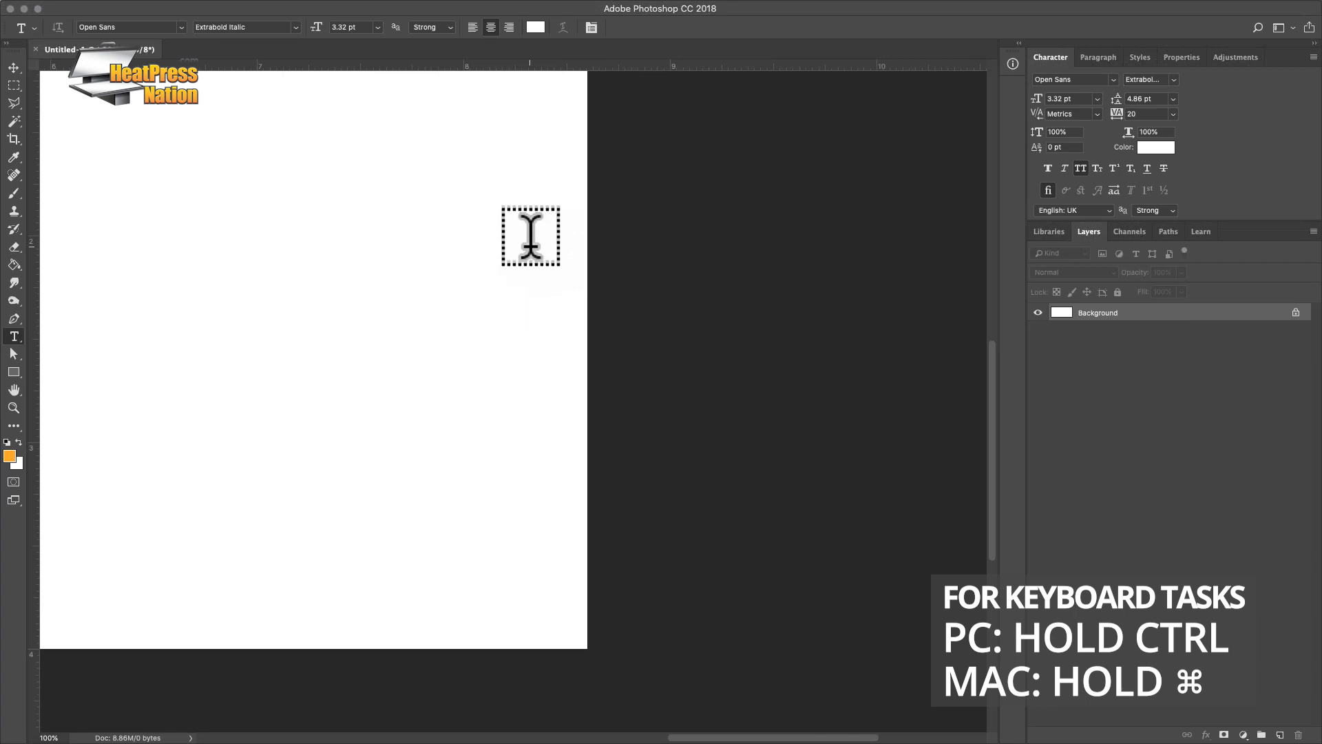
{"action": "key", "text": "super+0"}
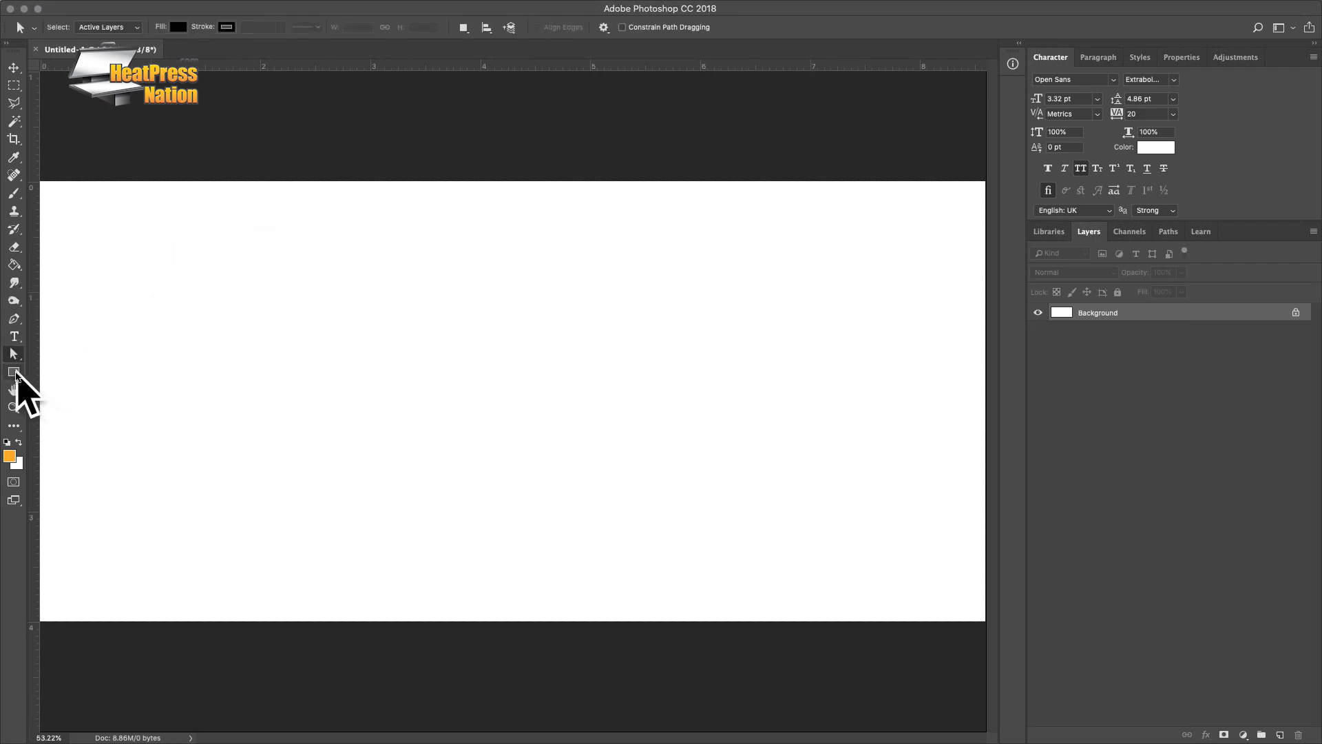
Draw an orange square about 544 px wide in the canvas's left half and move it to about X 330, Y 293 px
{"action": "left_click", "coordinate": [14, 372]}
{"action": "mouse_move", "coordinate": [122, 308]}
{"action": "left_mouse_down"}
{"action": "mouse_move", "coordinate": [462, 497]}
{"action": "mouse_move", "coordinate": [436, 507]}
{"action": "left_mouse_up"}
{"action": "left_click", "coordinate": [14, 67]}
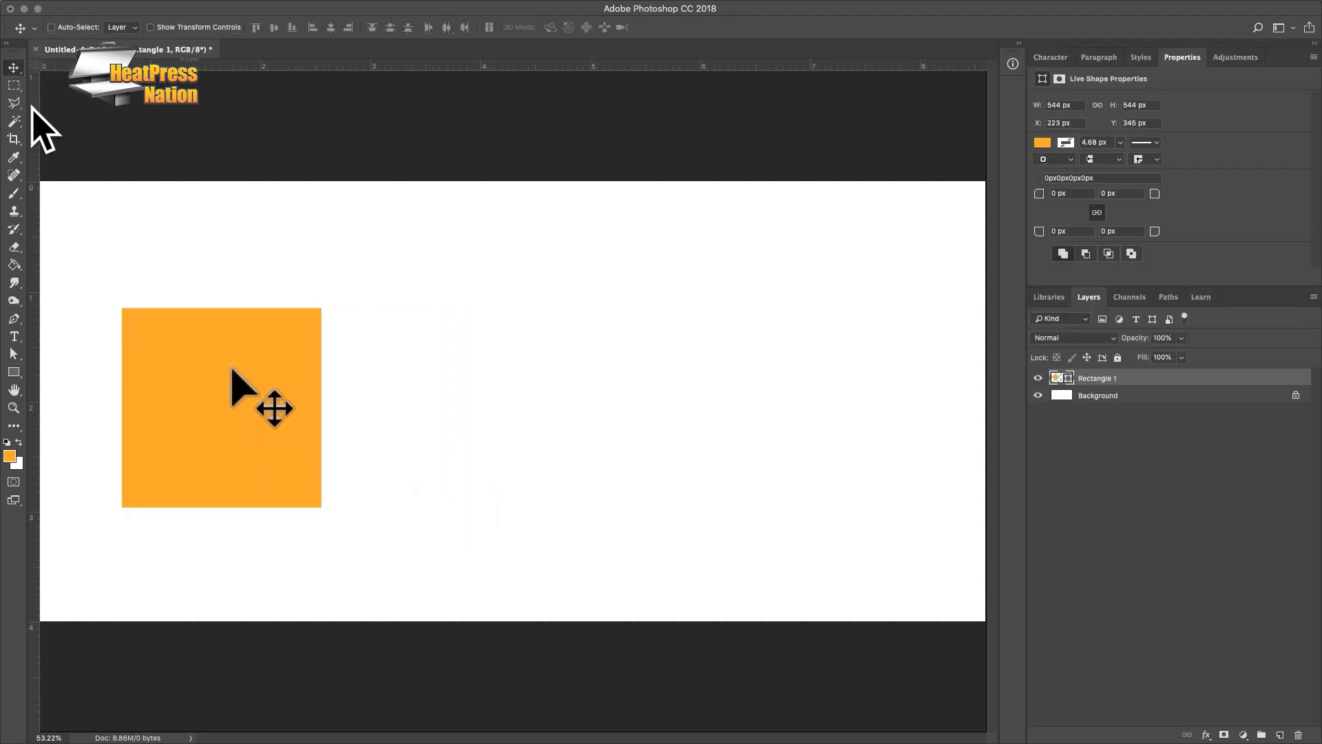
{"action": "left_click_drag", "start_coordinate": [242, 361], "coordinate": [290, 376]}
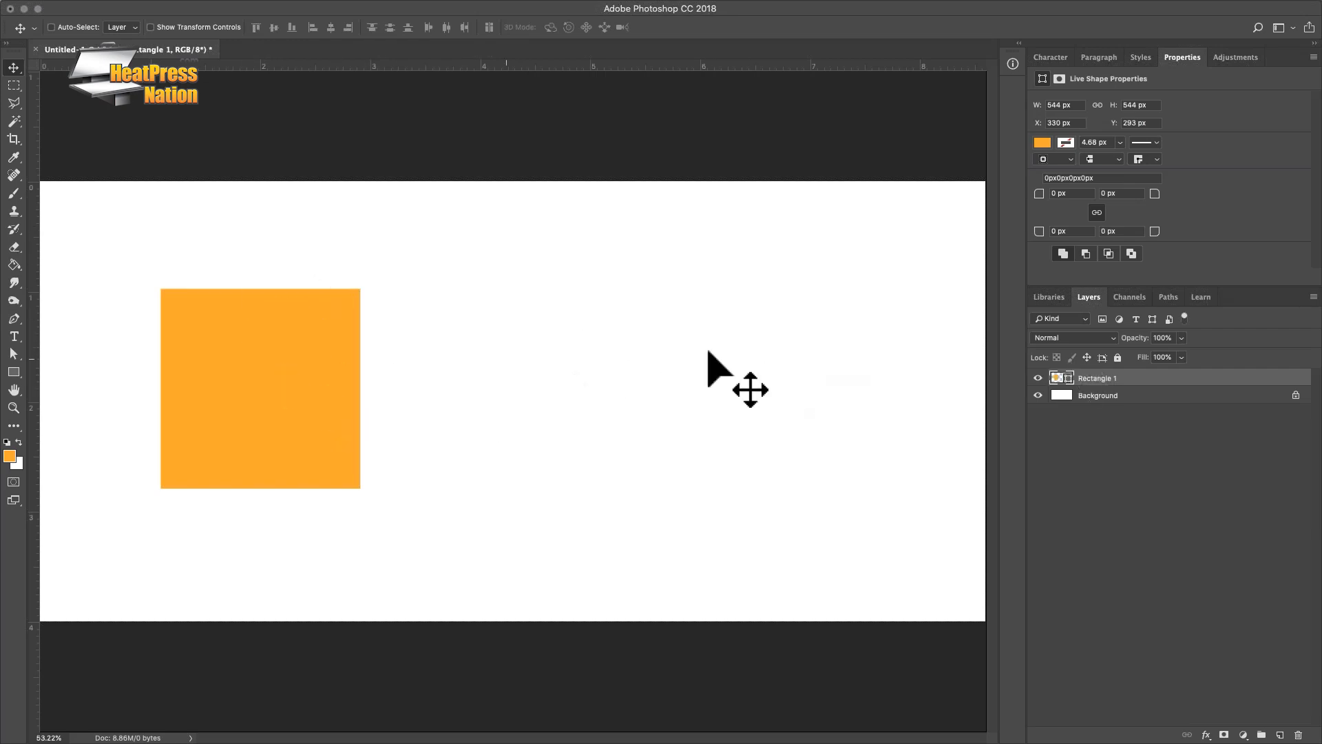
Hide the Rectangle 1 layer and select the Background layer
{"action": "left_click", "coordinate": [1038, 379]}
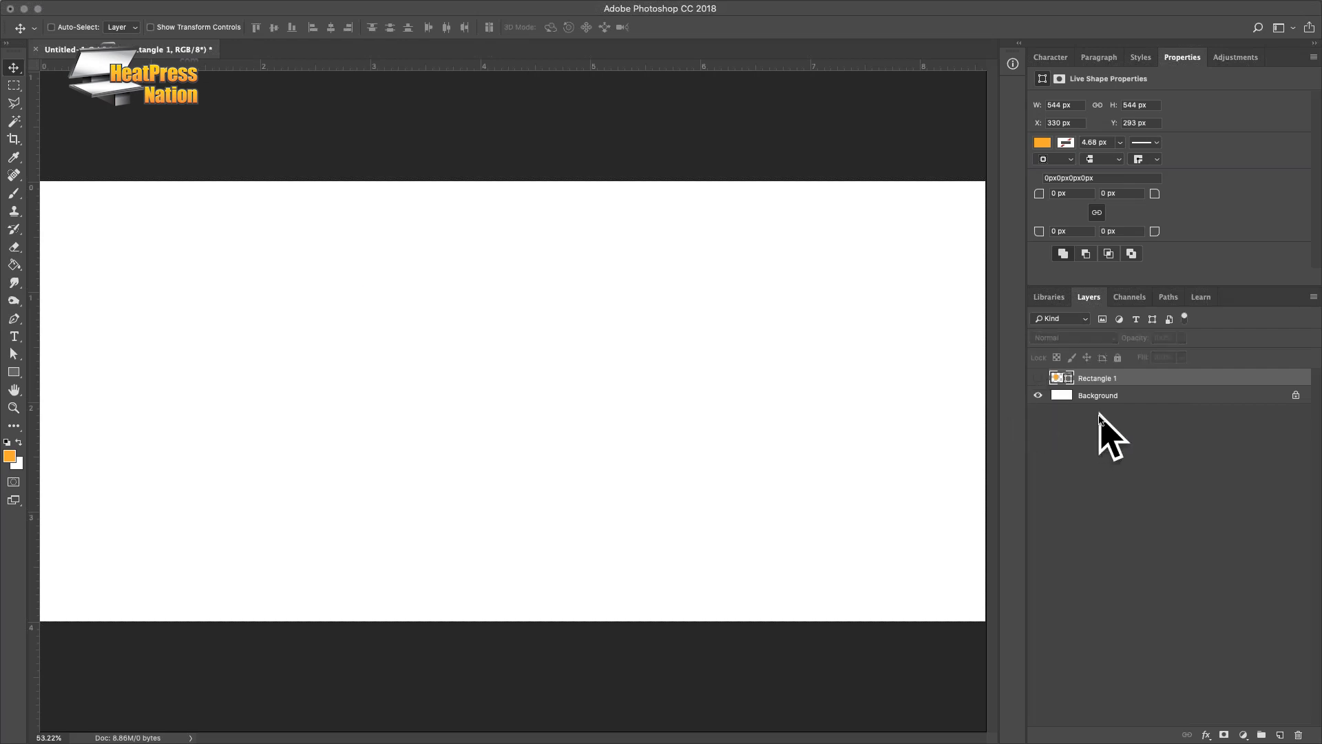
{"action": "left_click", "coordinate": [1147, 395]}
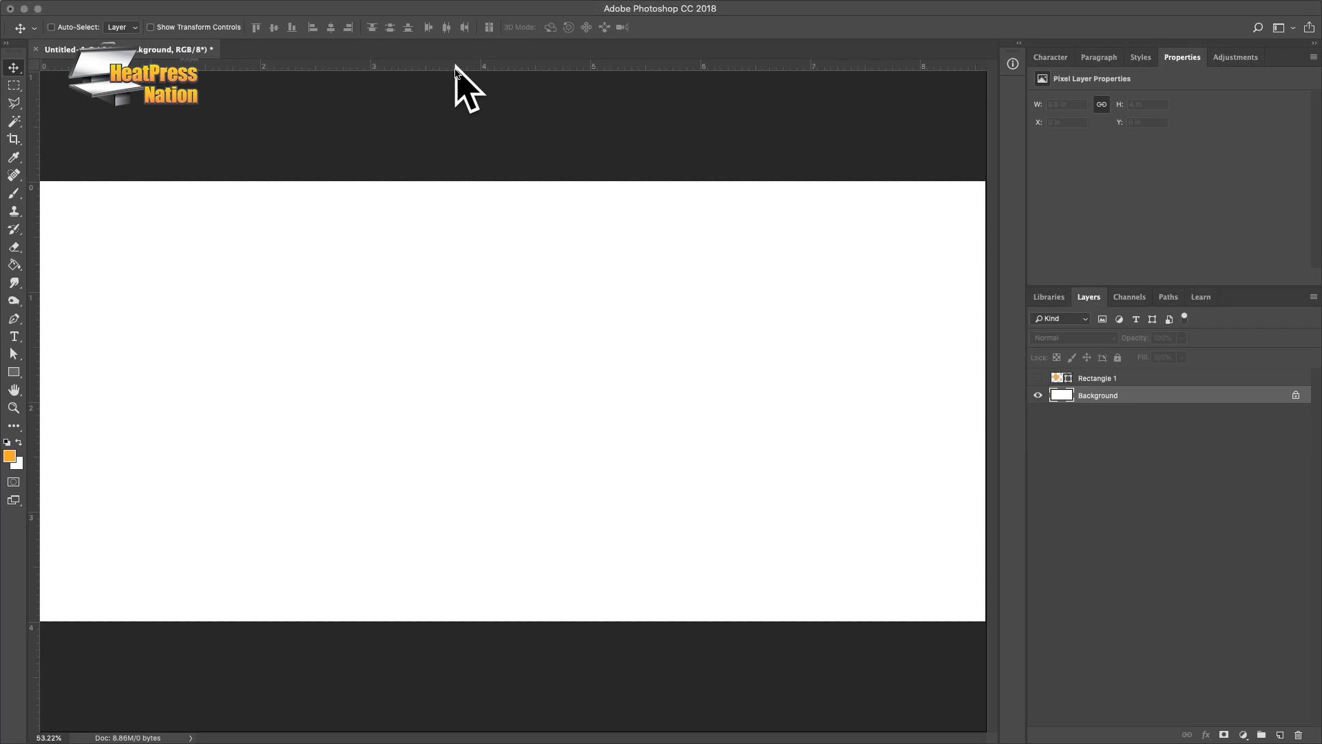
{"action": "mouse_move", "coordinate": [456, 65]}
{"action": "left_mouse_down"}
{"action": "mouse_move", "coordinate": [453, 427]}
{"action": "mouse_move", "coordinate": [448, 65]}
{"action": "left_mouse_up"}
Start a new guide layout with columns and rows turned off and margin guides turned on
{"action": "mouse_move", "coordinate": [367, 2]}
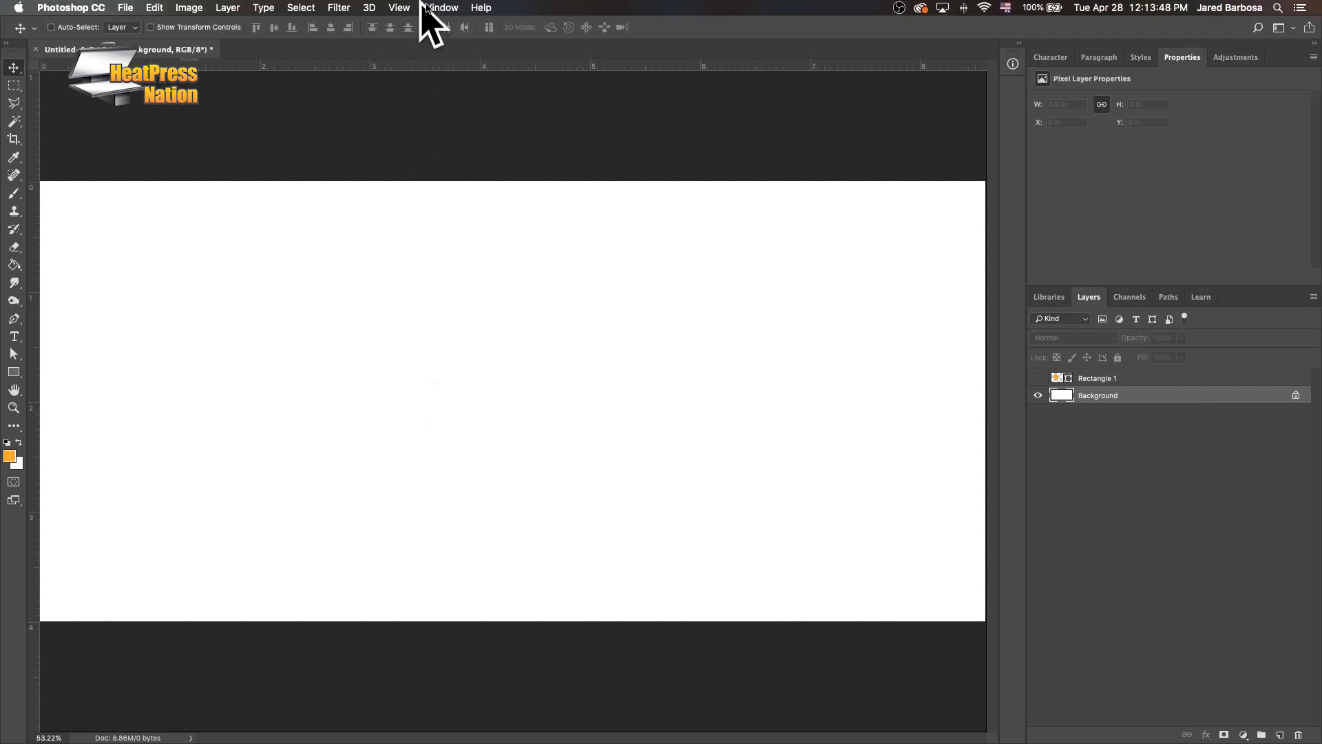
{"action": "left_click", "coordinate": [399, 9]}
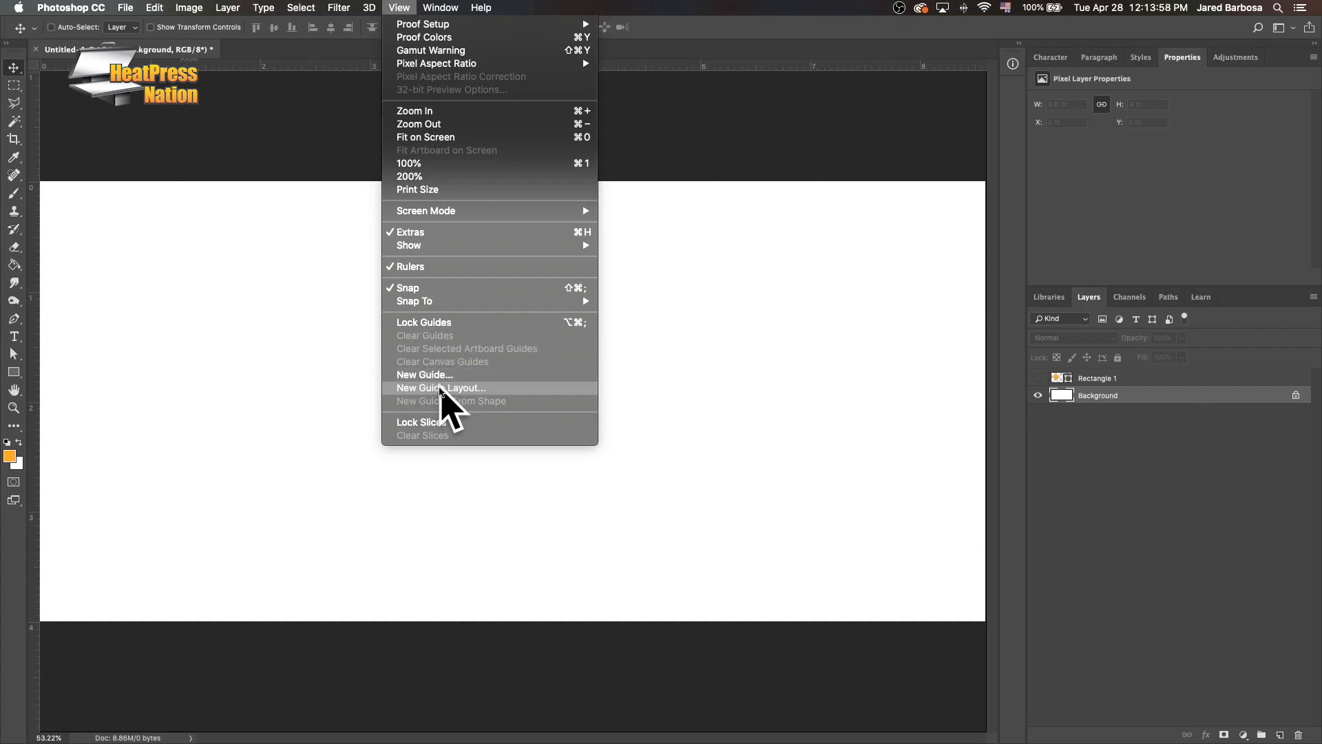
{"action": "left_click", "coordinate": [440, 391]}
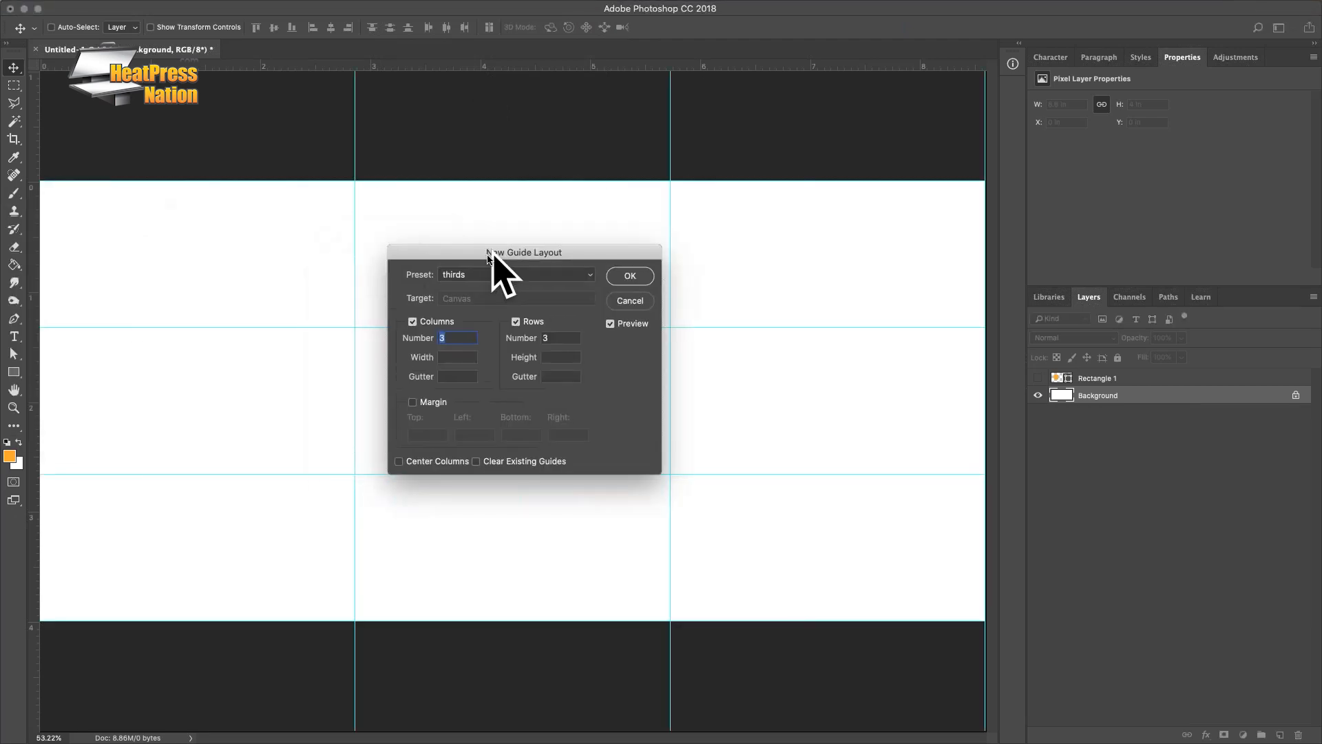
{"action": "left_click_drag", "start_coordinate": [488, 254], "coordinate": [481, 283]}
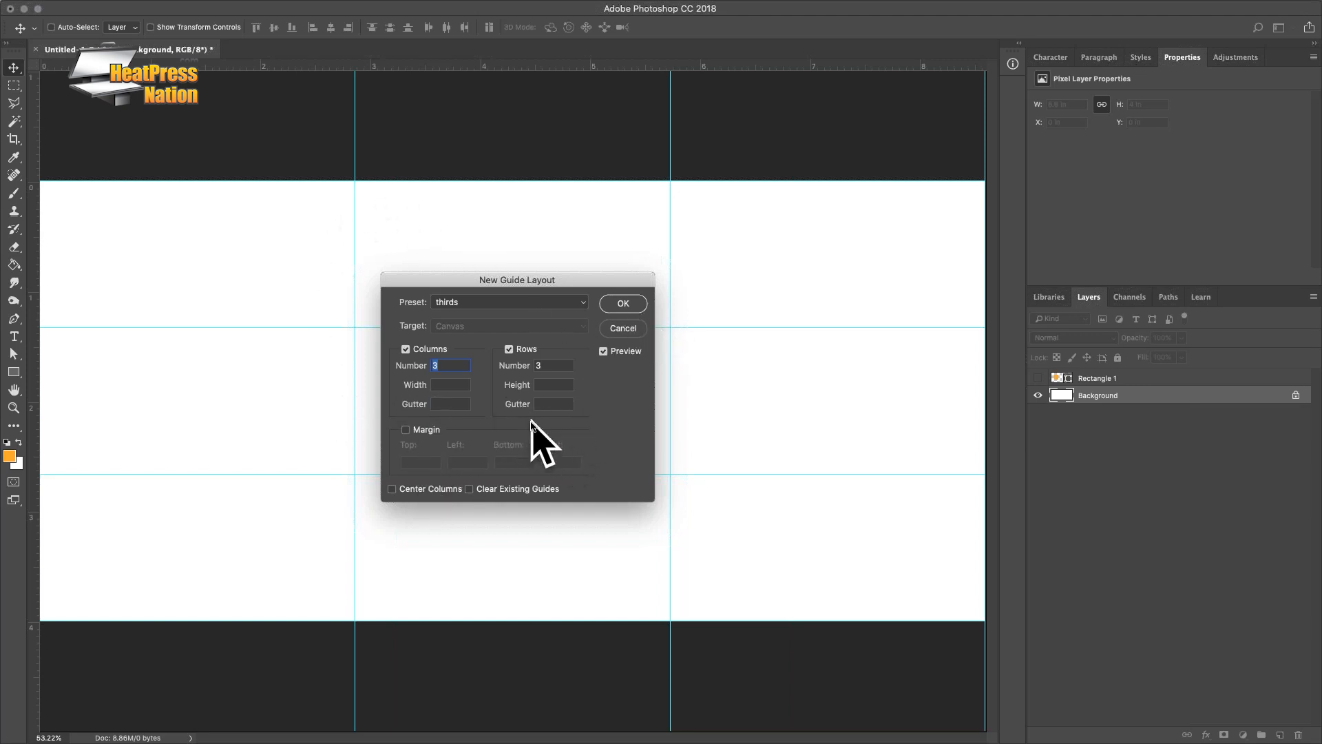
{"action": "left_click", "coordinate": [406, 350]}
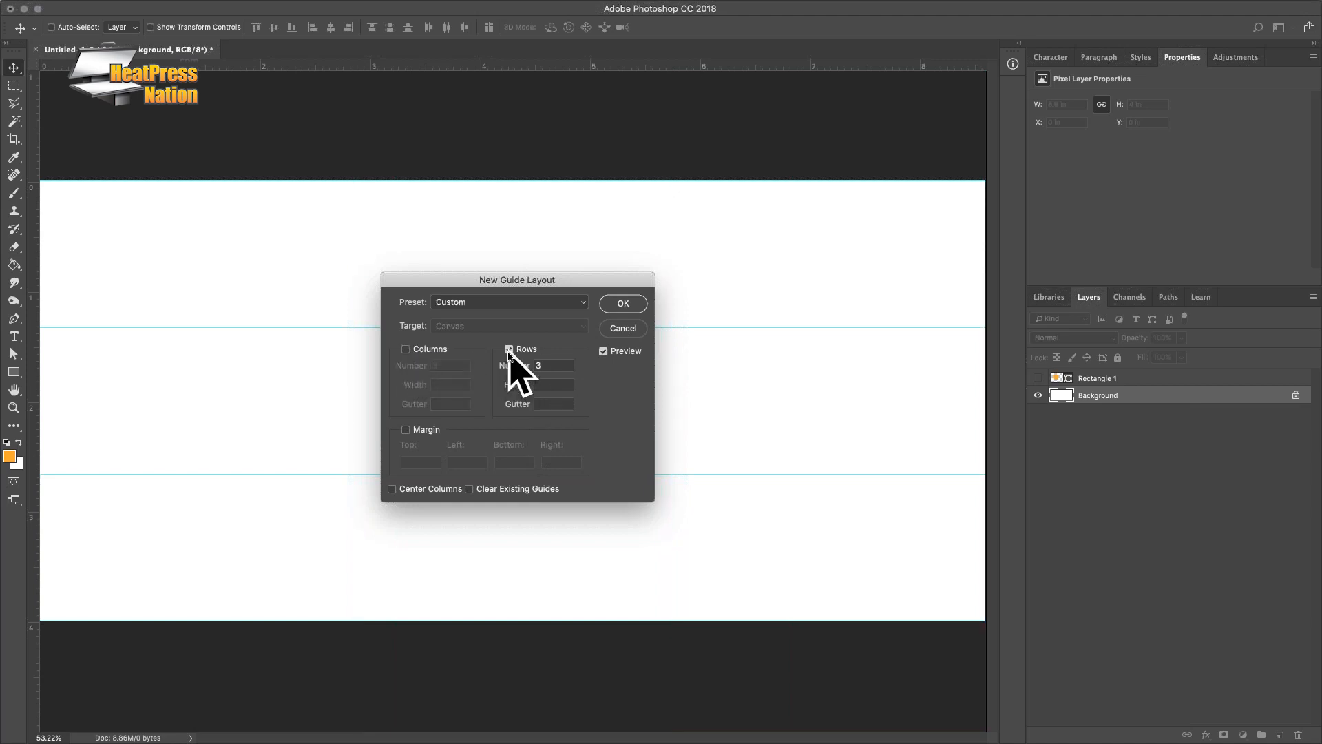
{"action": "left_click", "coordinate": [509, 350]}
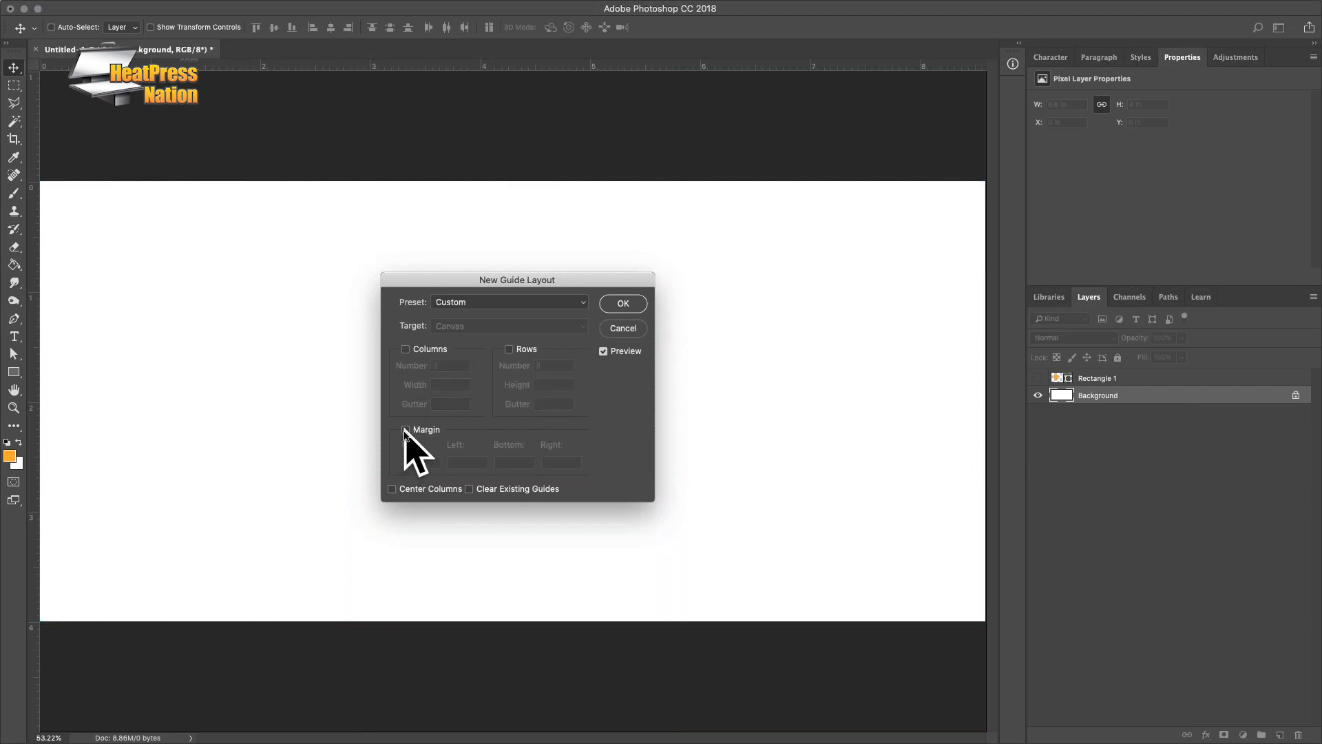
{"action": "left_click", "coordinate": [406, 430]}
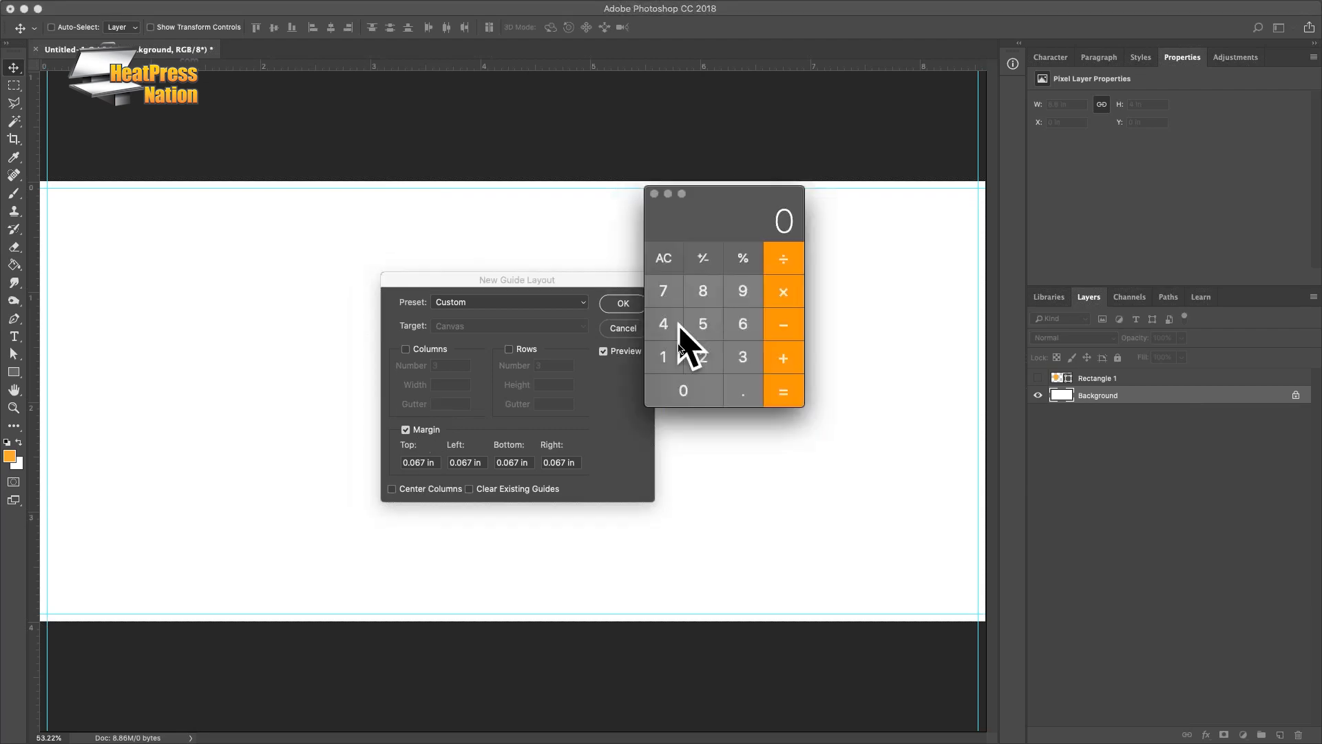
Calculate 1 divided by 8 in the Calculator app and close it
{"action": "left_click", "coordinate": [673, 352]}
{"action": "left_click", "coordinate": [783, 259]}
{"action": "left_click", "coordinate": [706, 292]}
{"action": "left_click", "coordinate": [783, 392]}
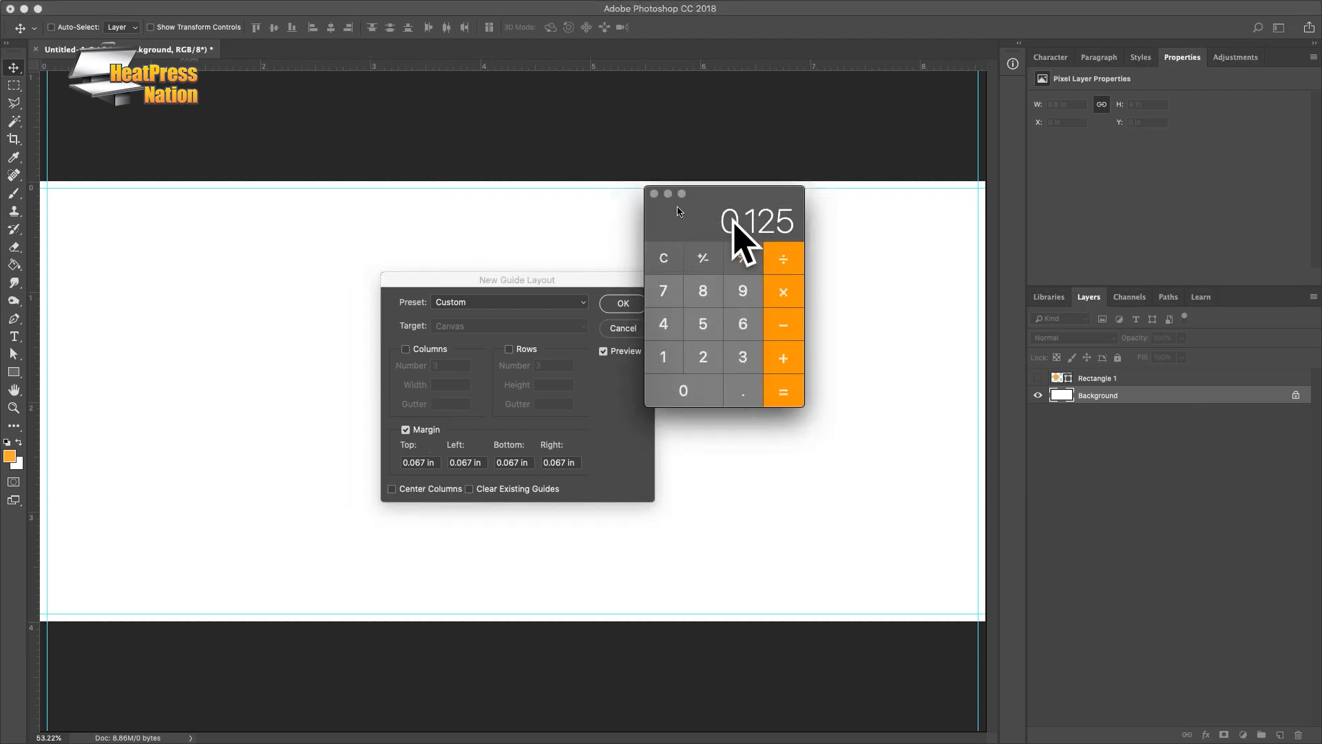
{"action": "left_click", "coordinate": [654, 193]}
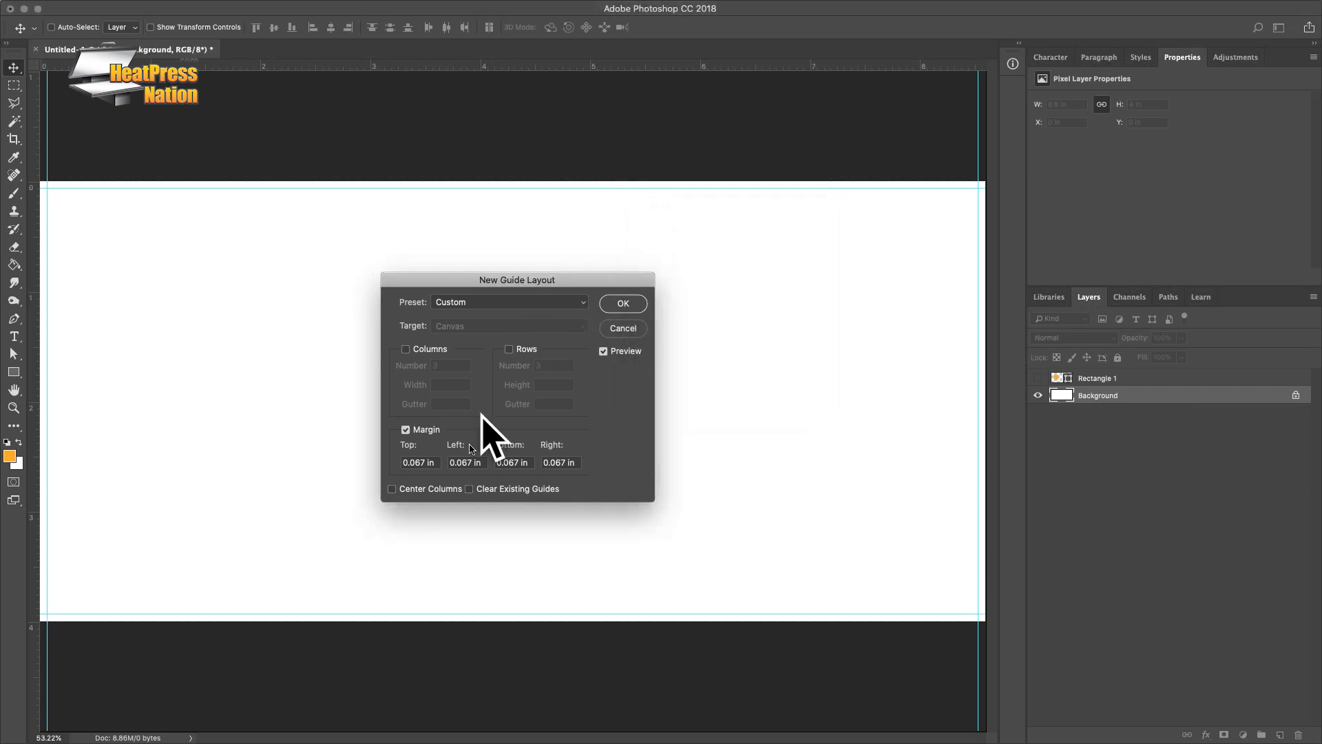
Set the guide margins to .125 in top and bottom and 0 in left and right, and apply the layout
{"action": "double_click", "coordinate": [420, 462]}
{"action": "type", "text": "125"}
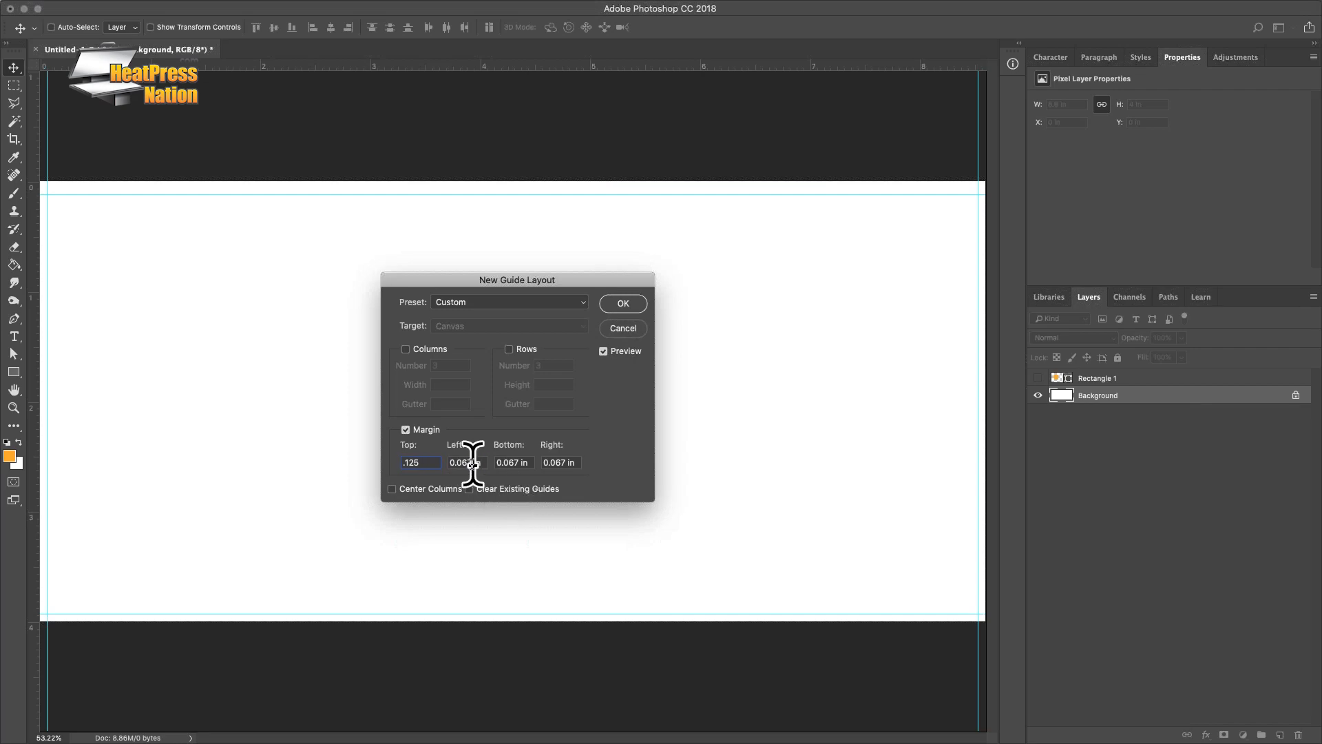
{"action": "type", "text": "0"}
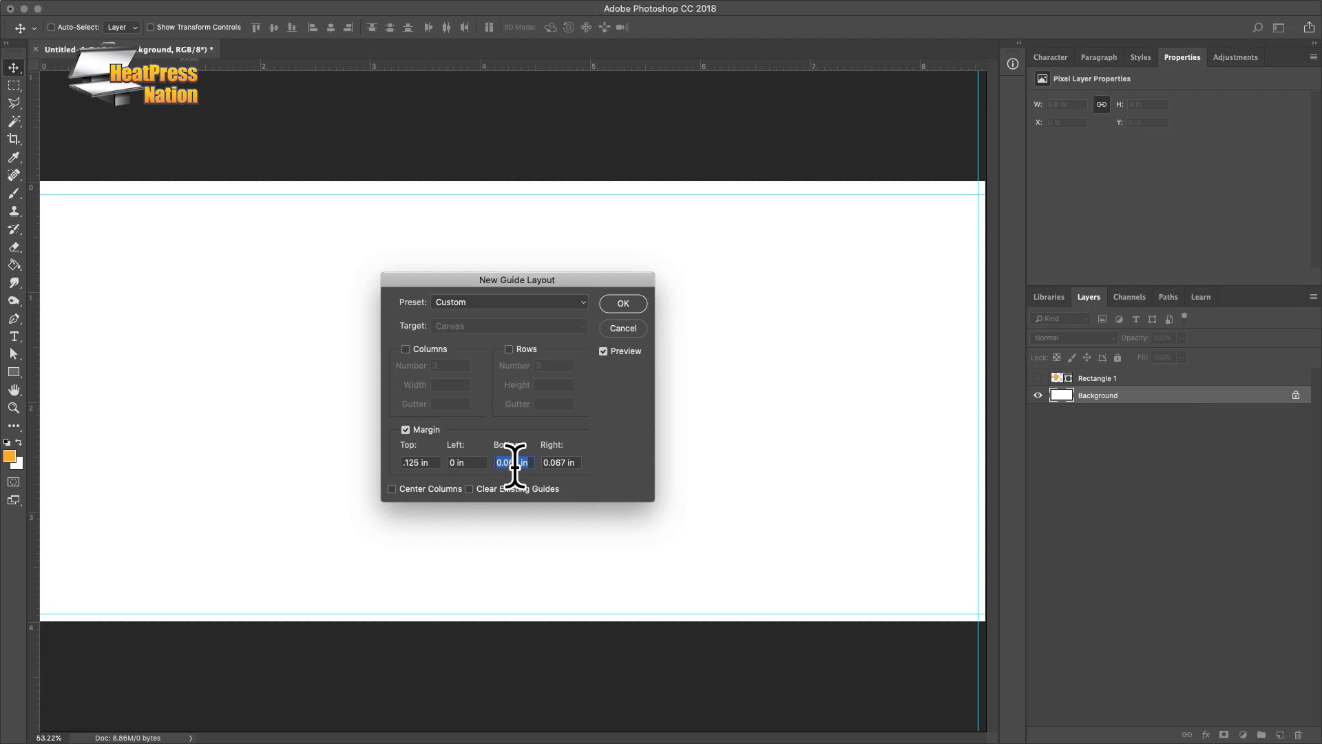
{"action": "type", "text": ".125"}
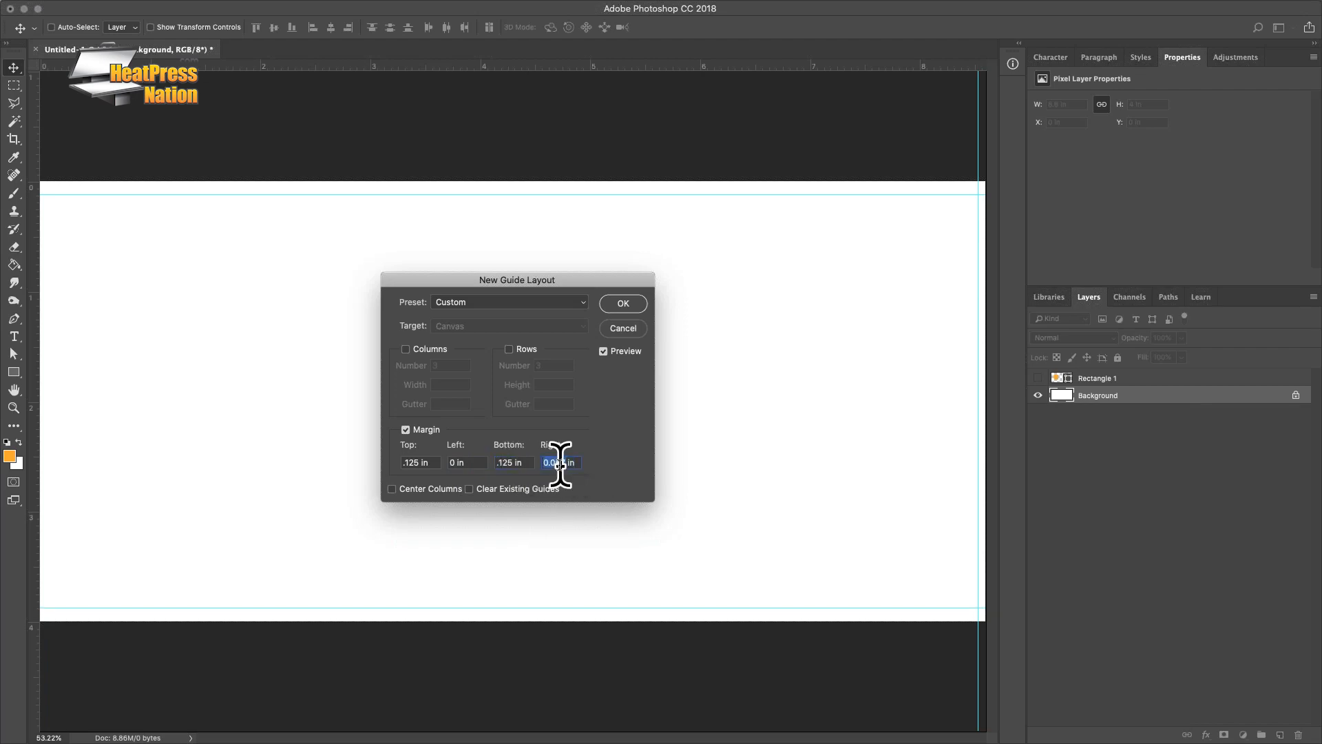
{"action": "key", "text": "BackSpace"}
{"action": "left_click", "coordinate": [625, 309]}
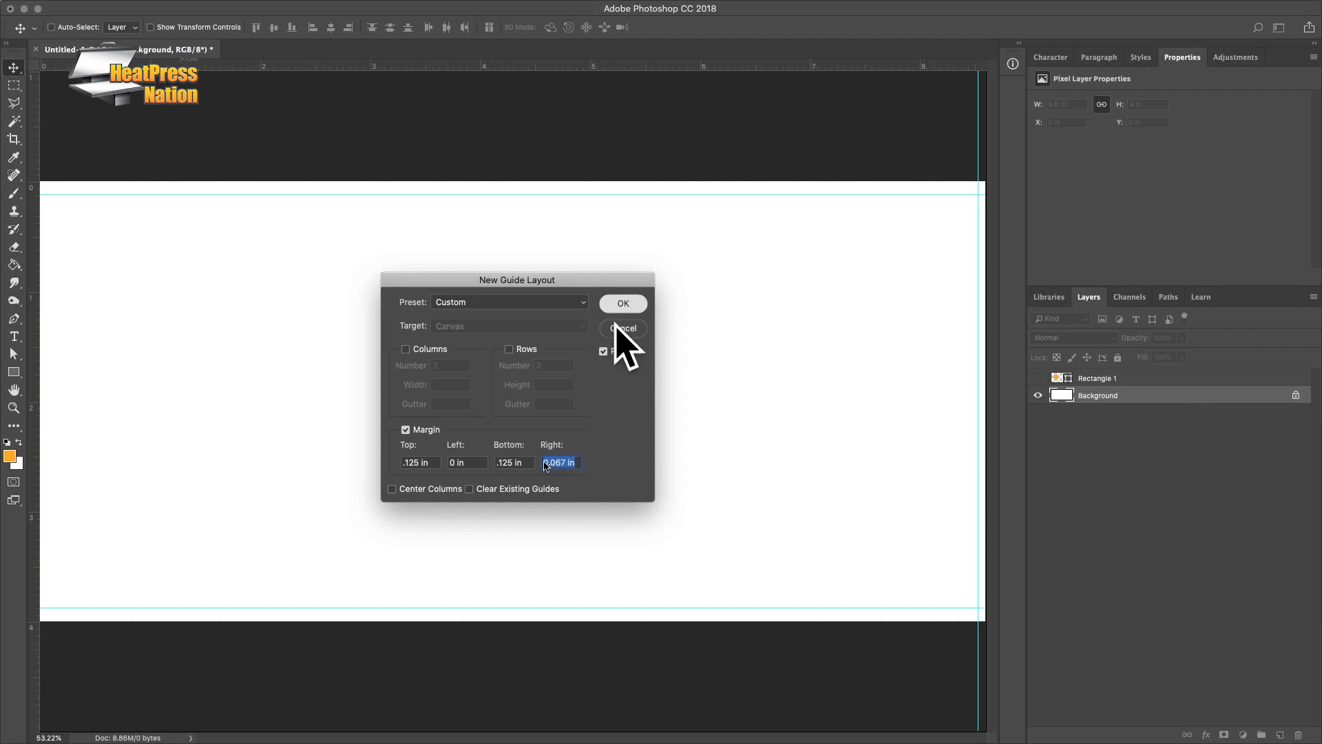
{"action": "left_click", "coordinate": [763, 245]}
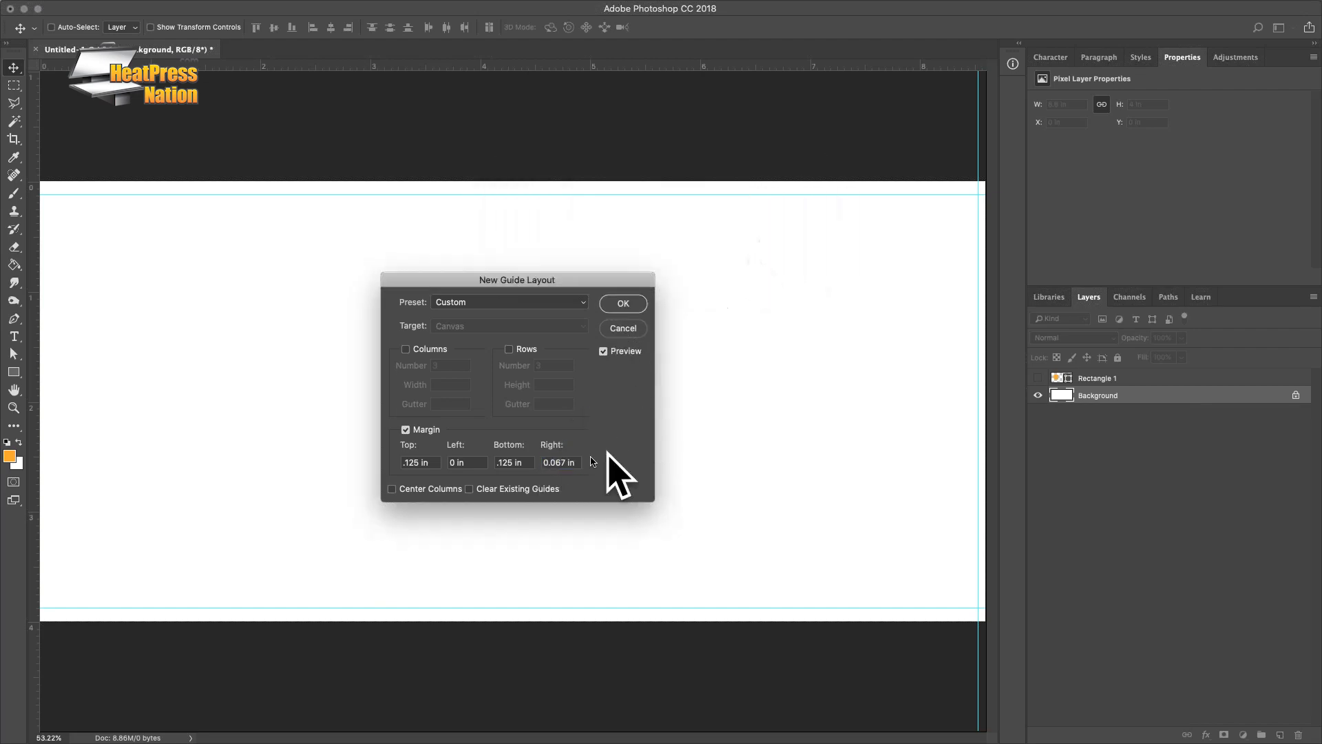
{"action": "type", "text": "0"}
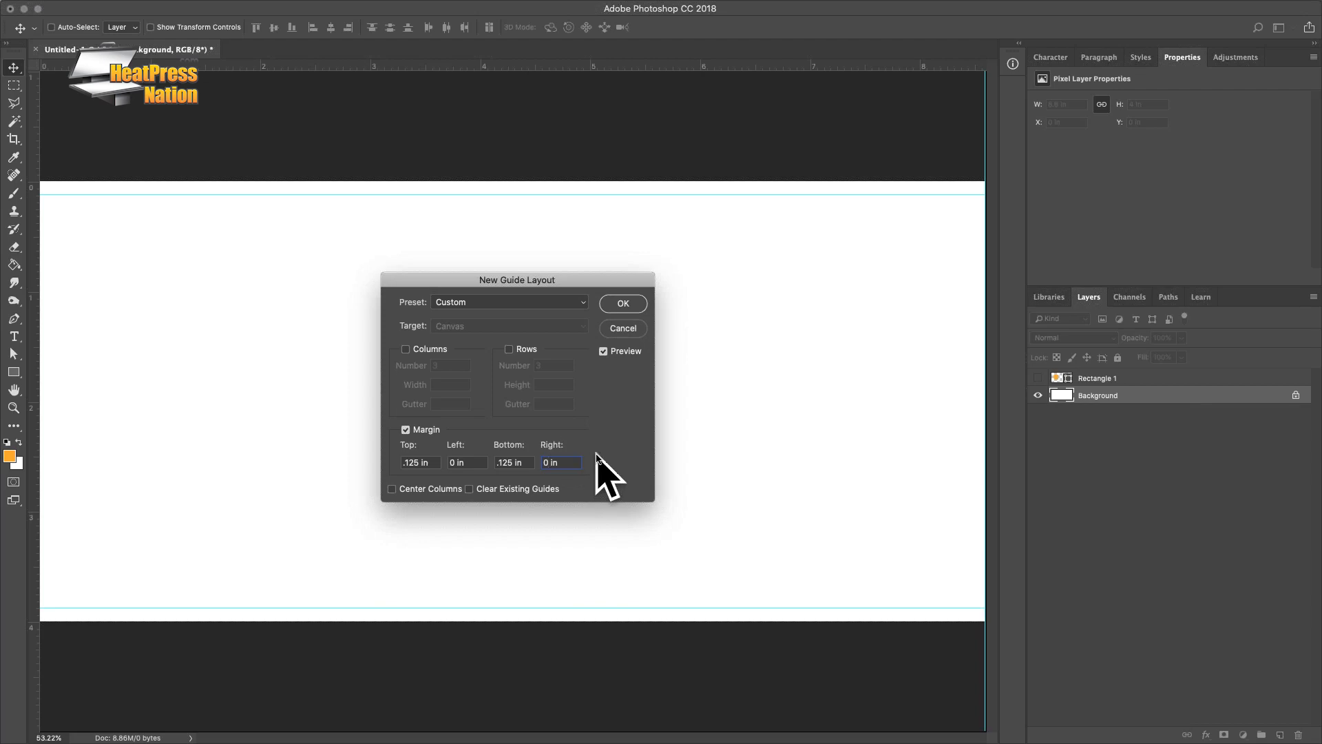
{"action": "left_click", "coordinate": [623, 304]}
{"action": "scroll", "coordinate": [593, 337], "scroll_direction": "down", "scroll_amount": 1}
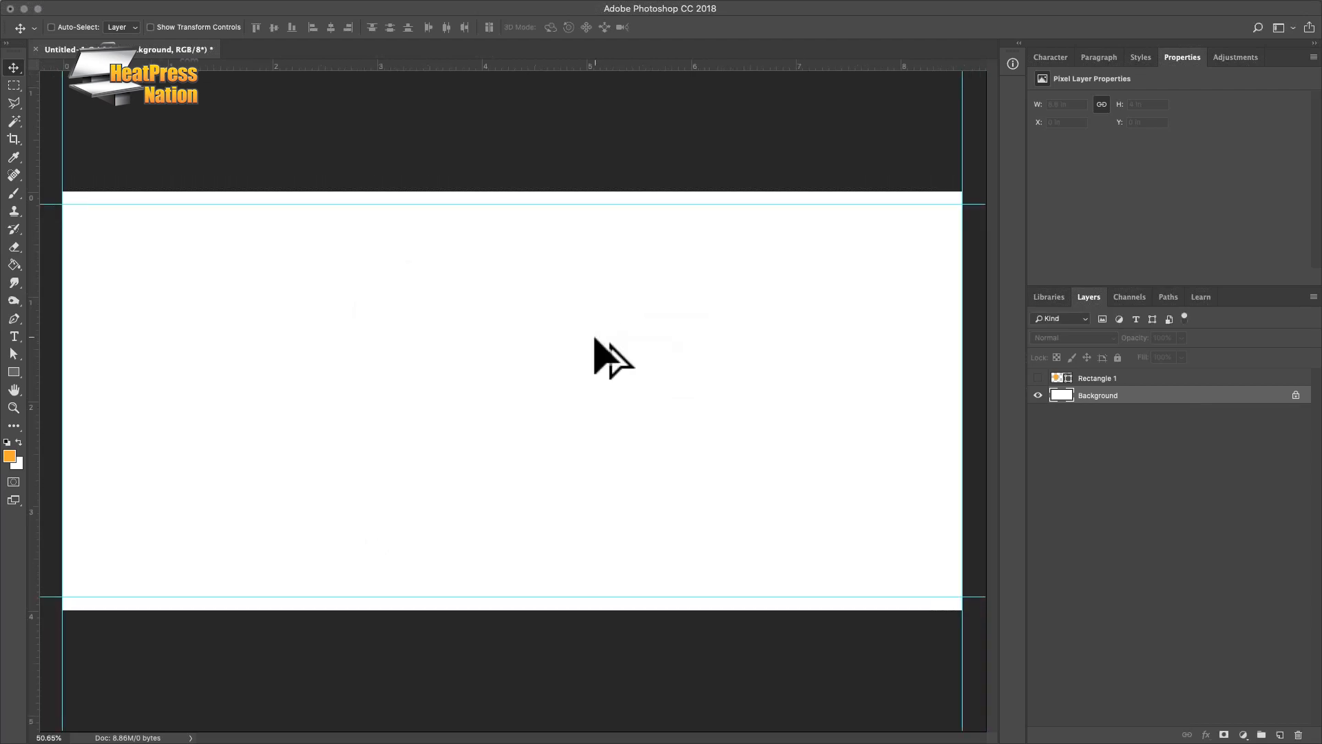
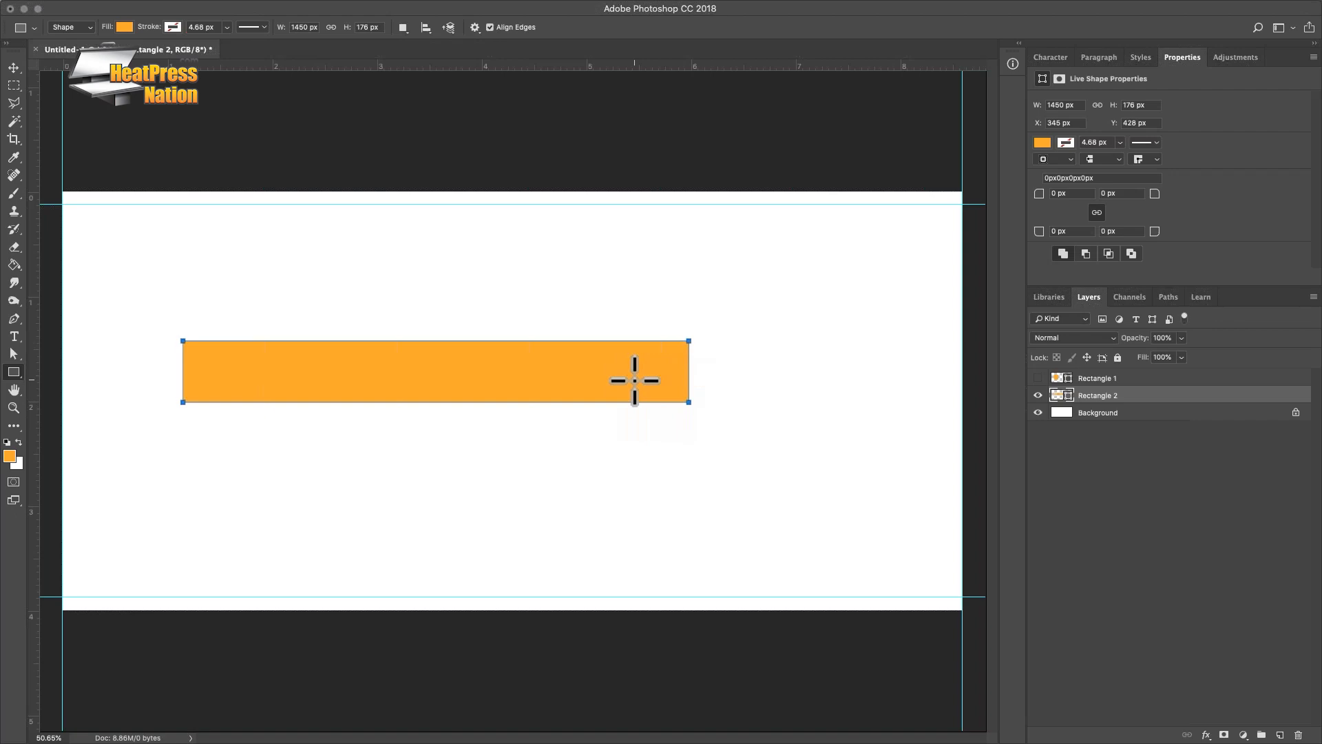
Delete the orange bar and add a vertical and a horizontal guide through the canvas centre
{"action": "key", "text": "Delete"}
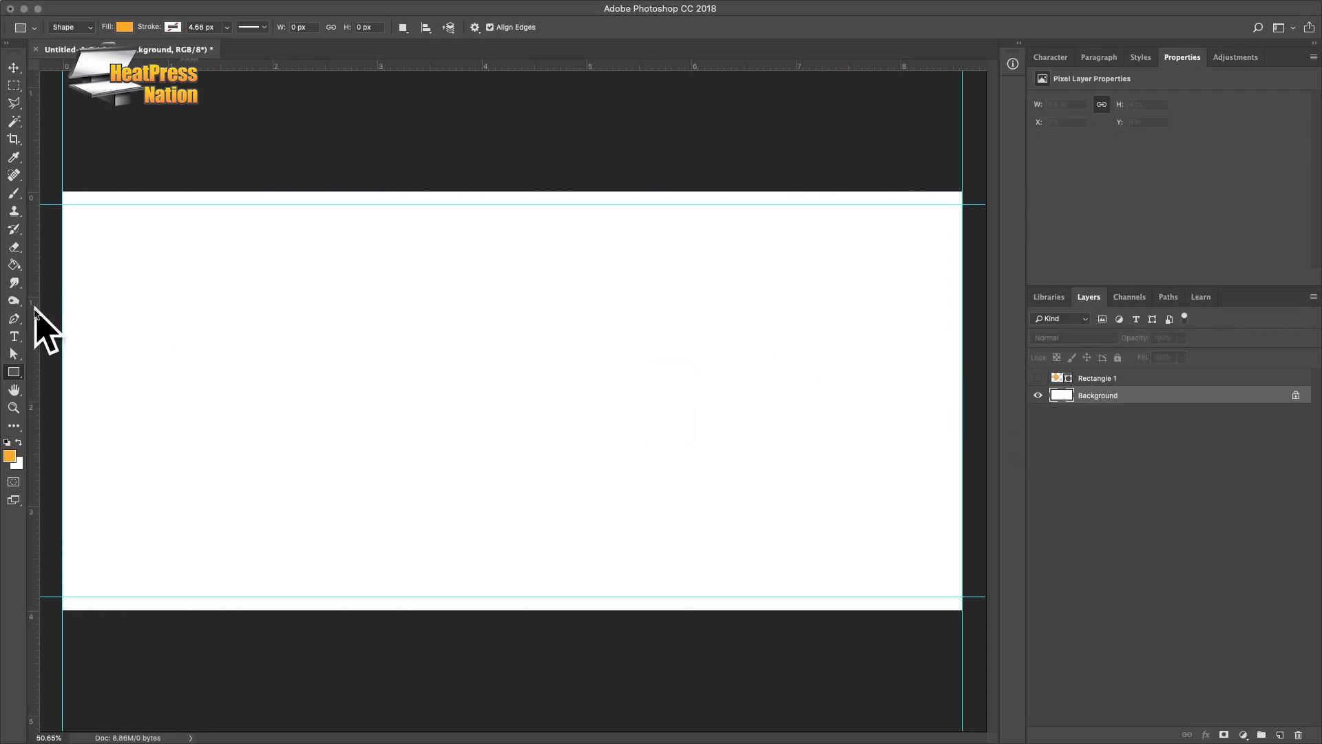
{"action": "left_click_drag", "start_coordinate": [34, 310], "coordinate": [512, 341]}
{"action": "left_click_drag", "start_coordinate": [508, 66], "coordinate": [516, 400]}
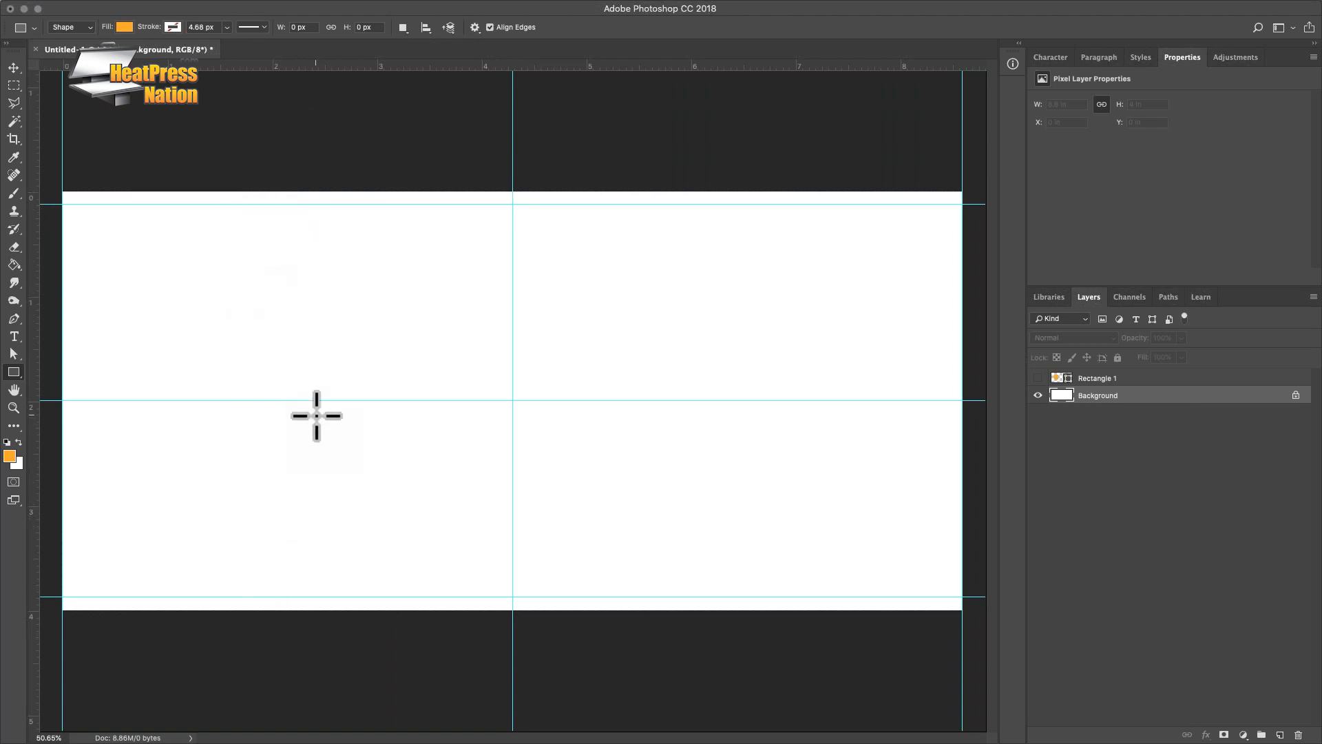
Draw an orange rectangle about 1452 by 311 px across the middle of the canvas
{"action": "left_click_drag", "start_coordinate": [259, 336], "coordinate": [764, 443]}
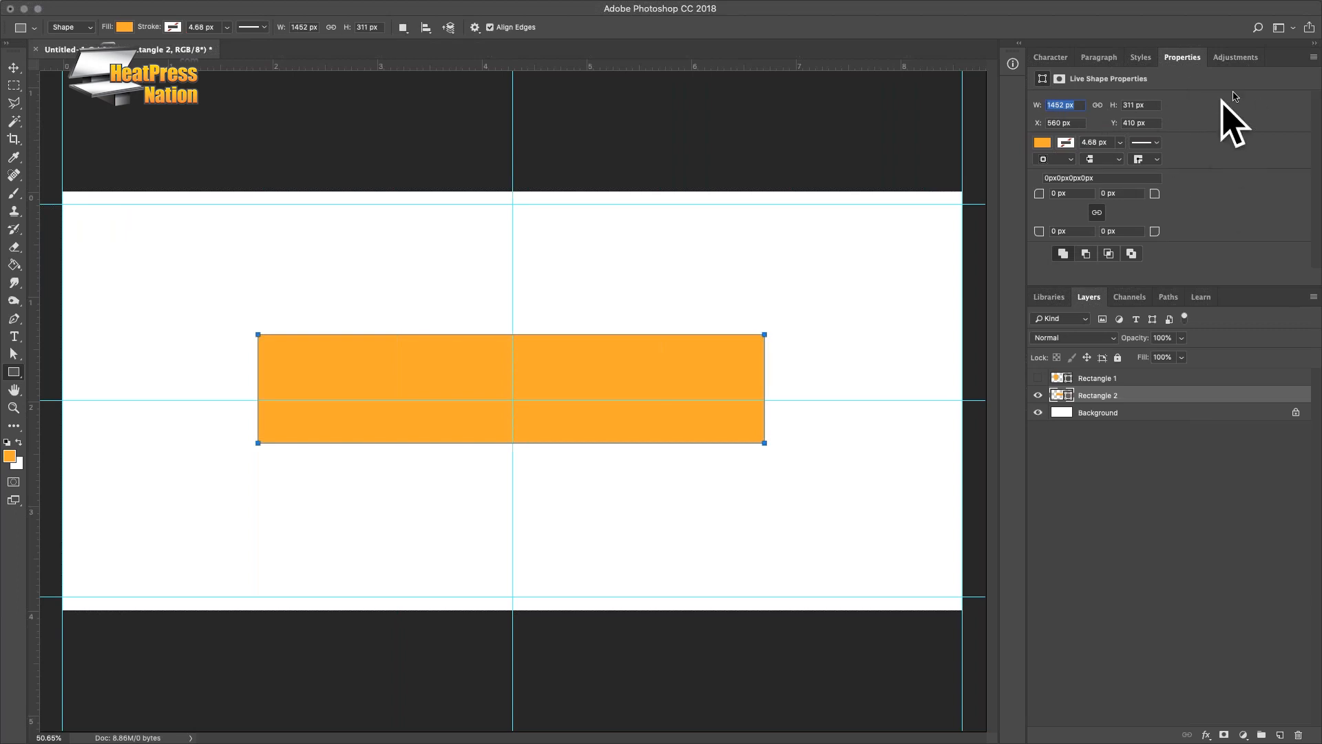
Set the orange rectangle's width to 5 in
{"action": "key", "text": "Return"}
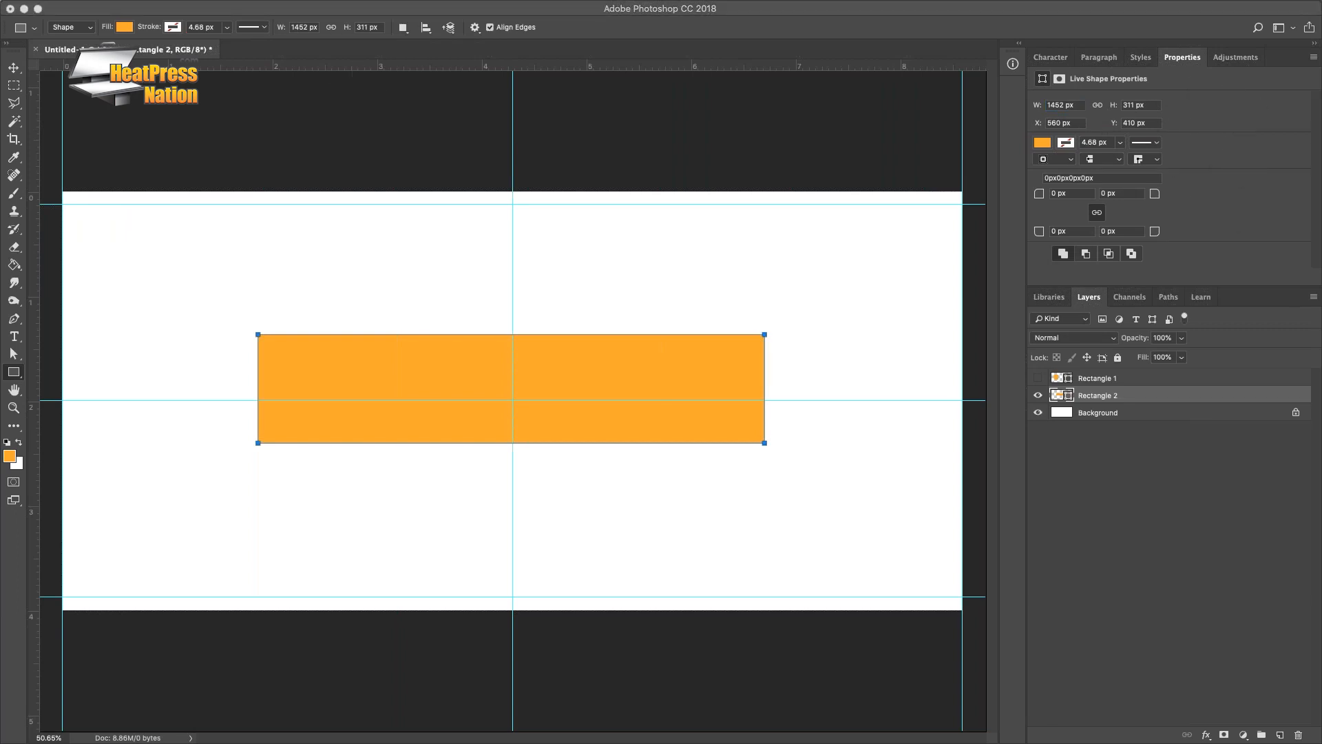
{"action": "left_click", "coordinate": [1079, 107]}
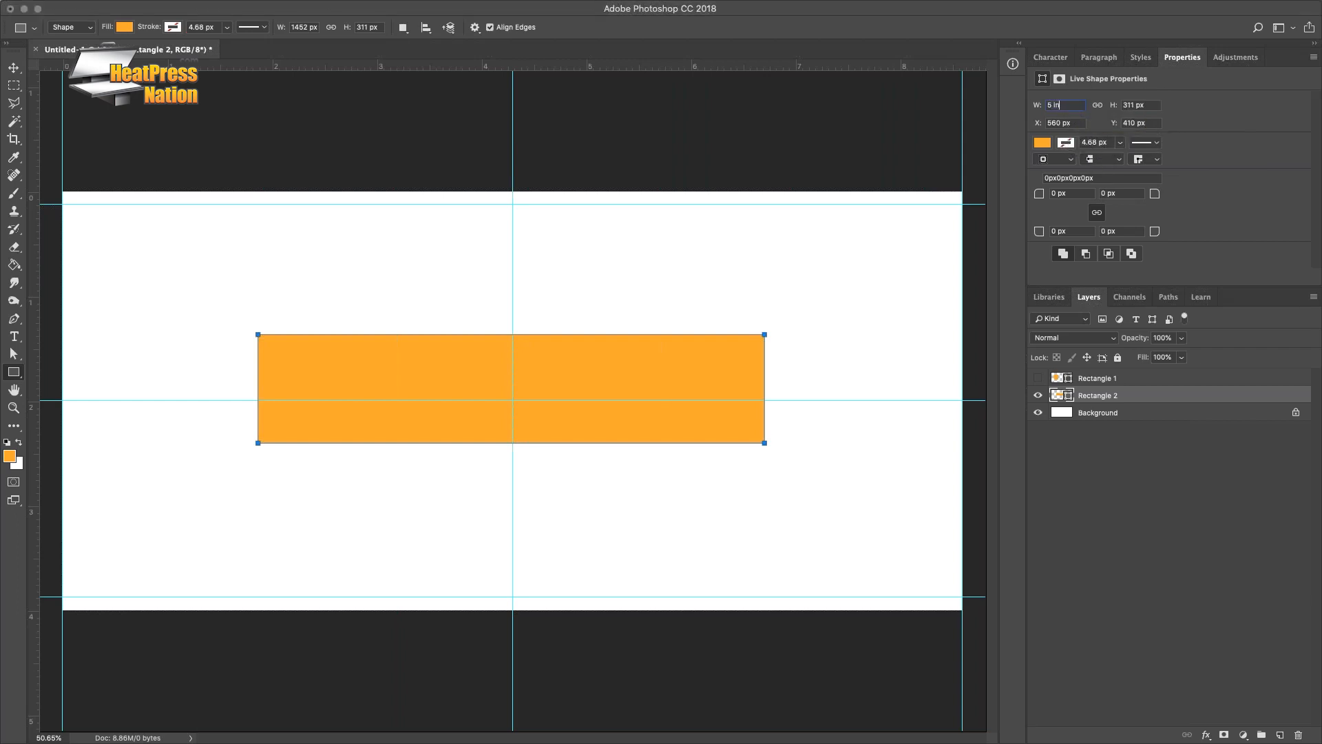
{"action": "type", "text": "5 in"}
{"action": "key", "text": "Return"}
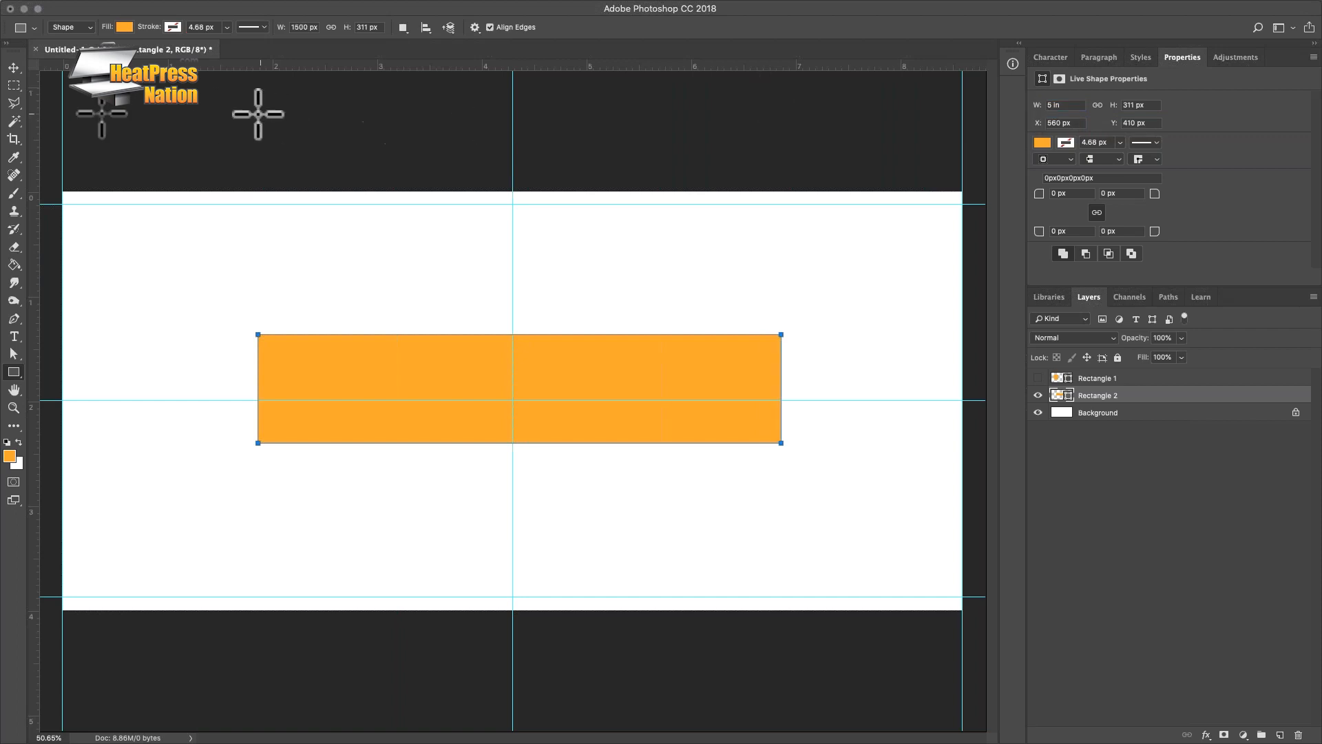
Show transform controls, centre the orange rectangle on the guide intersection, and add vertical guides along its left and right edges
{"action": "left_click", "coordinate": [14, 69]}
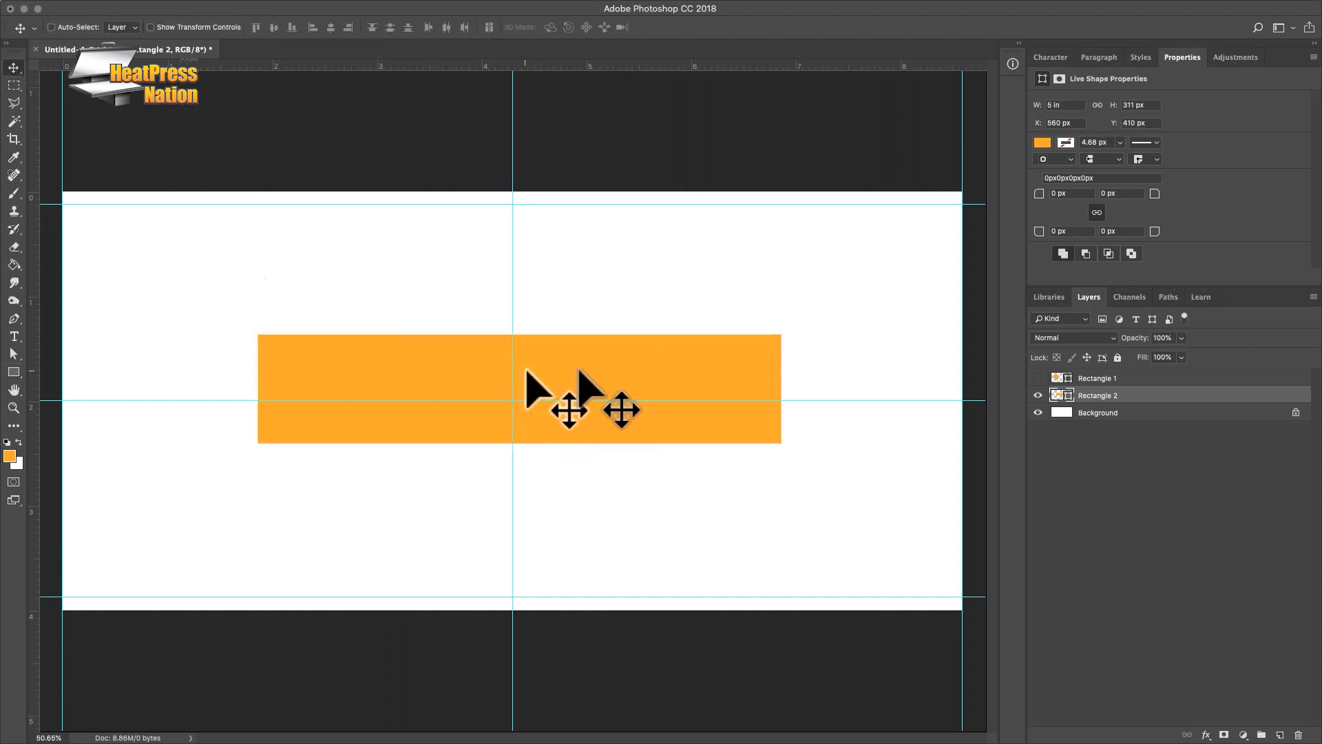
{"action": "left_click", "coordinate": [216, 28]}
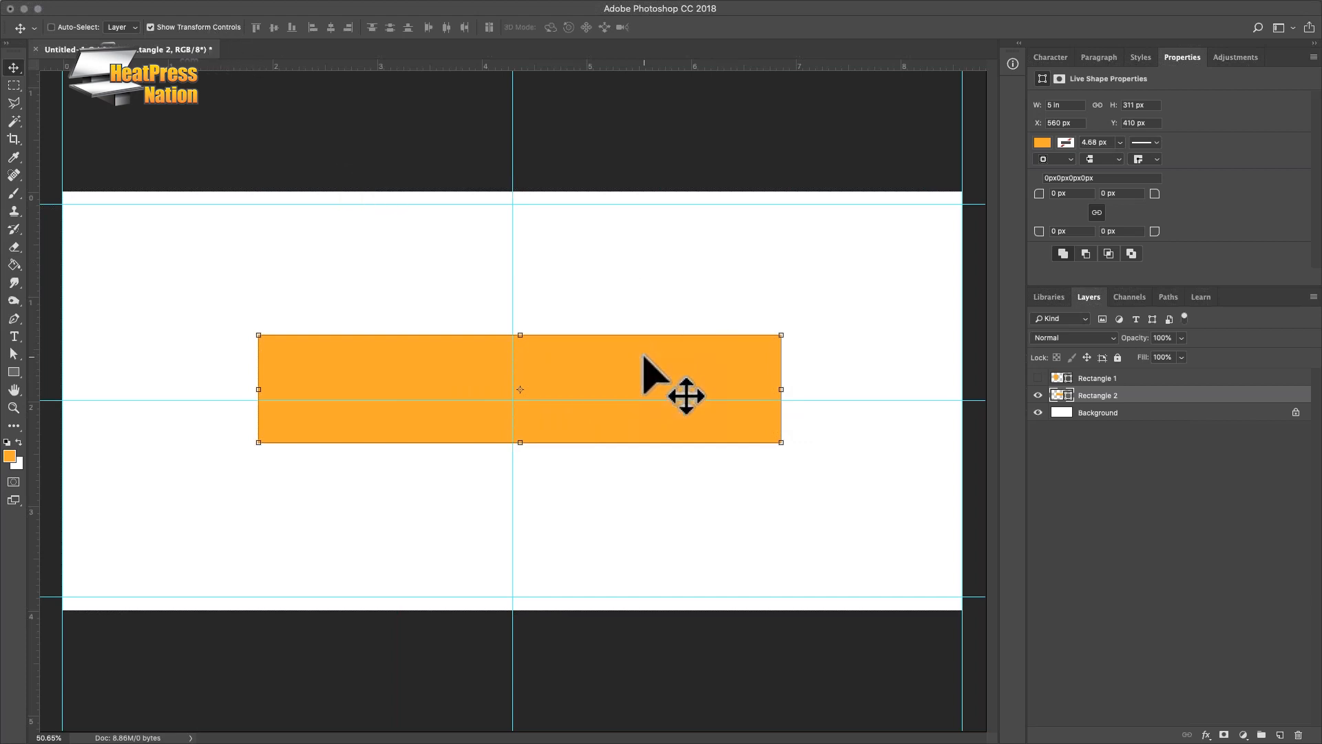
{"action": "left_click_drag", "start_coordinate": [641, 358], "coordinate": [640, 364]}
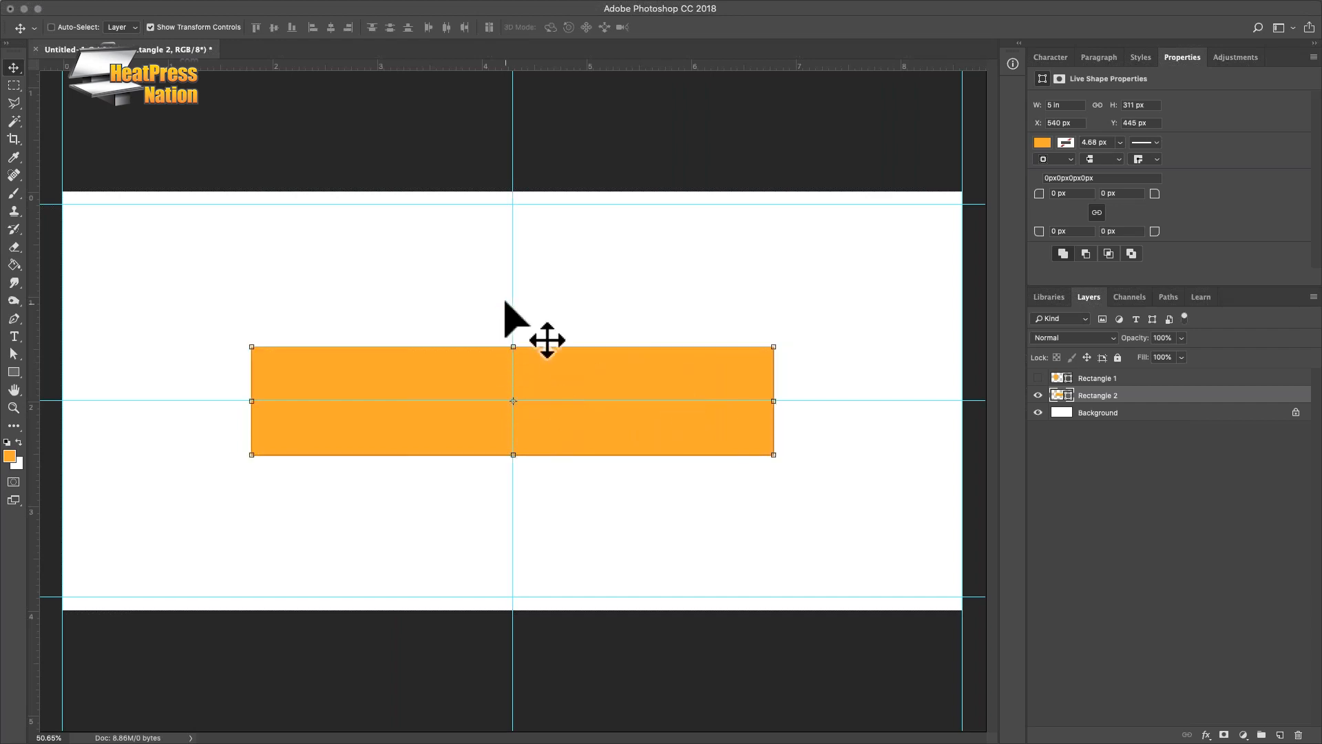
{"action": "left_click_drag", "start_coordinate": [33, 277], "coordinate": [251, 296]}
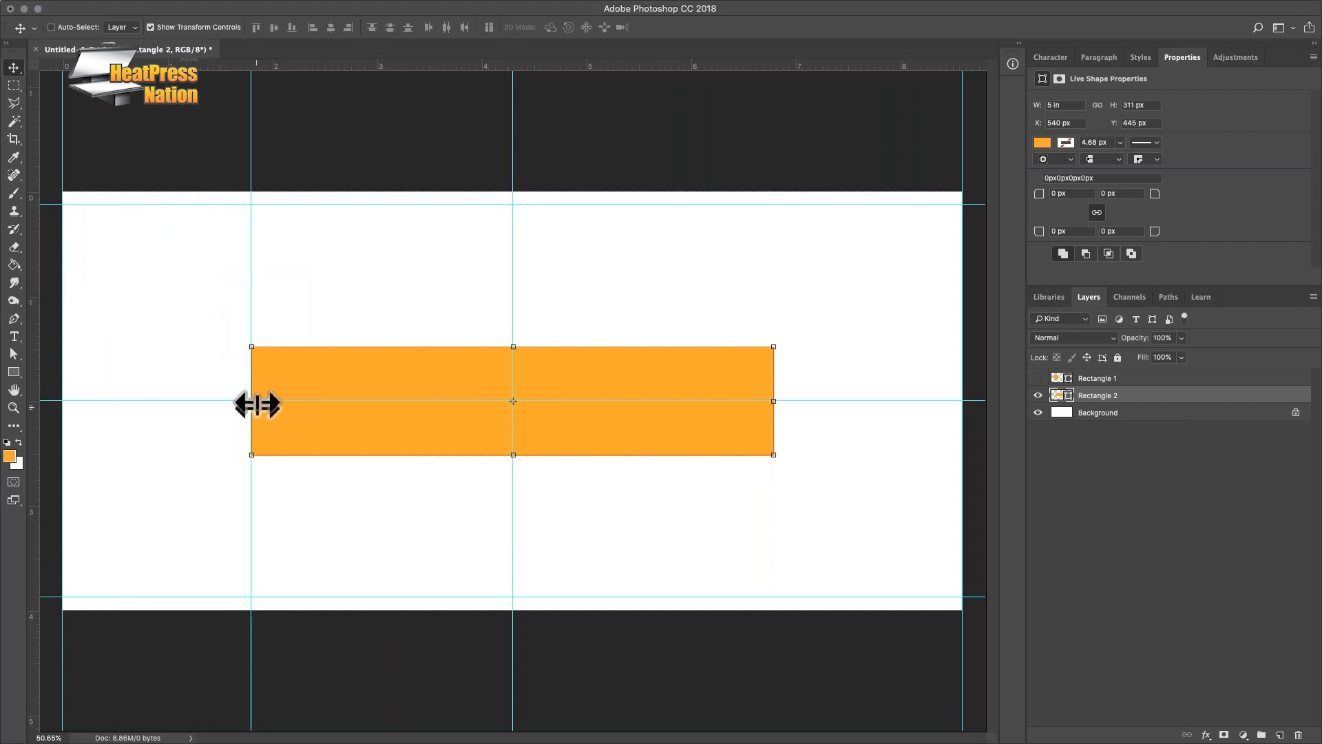
{"action": "left_click_drag", "start_coordinate": [33, 327], "coordinate": [774, 341]}
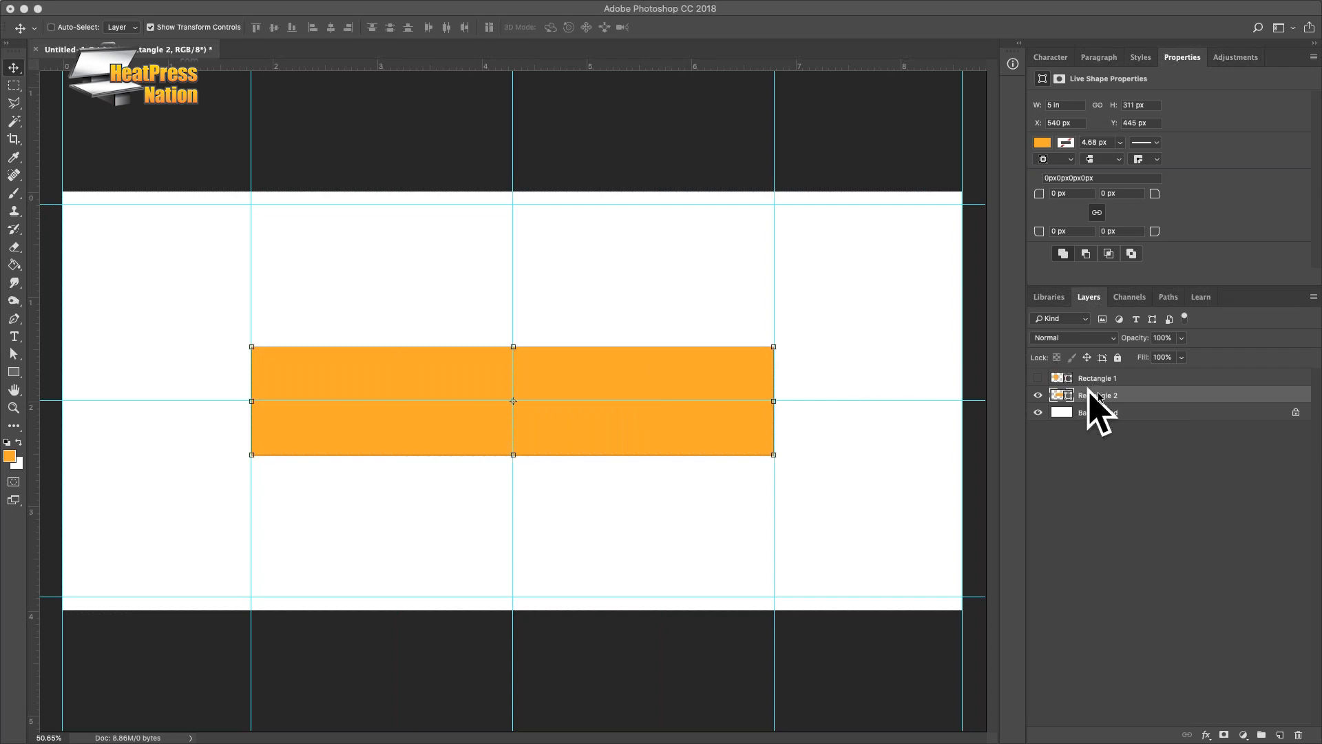
Delete the Rectangle 2 and Rectangle 1 layers and remove the vertical guide through the canvas centre
{"action": "right_click", "coordinate": [1115, 396]}
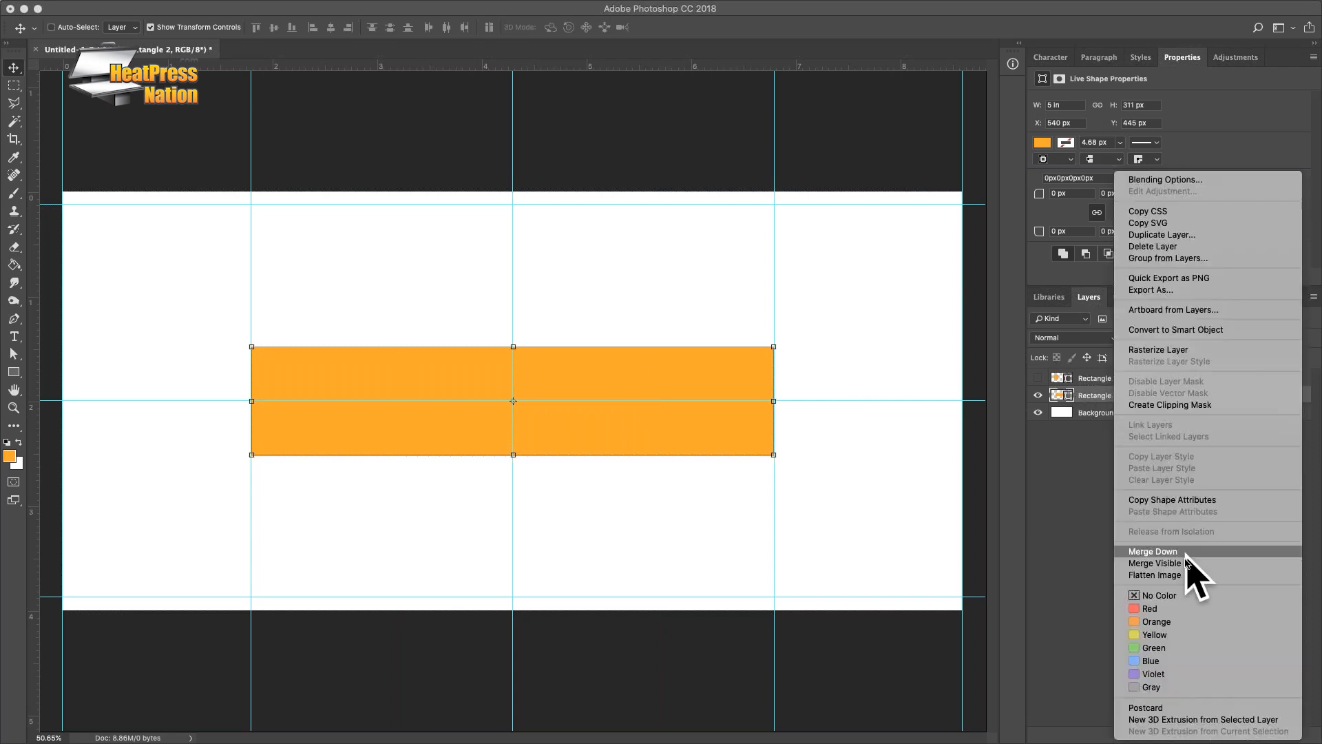
{"action": "left_click", "coordinate": [1161, 247]}
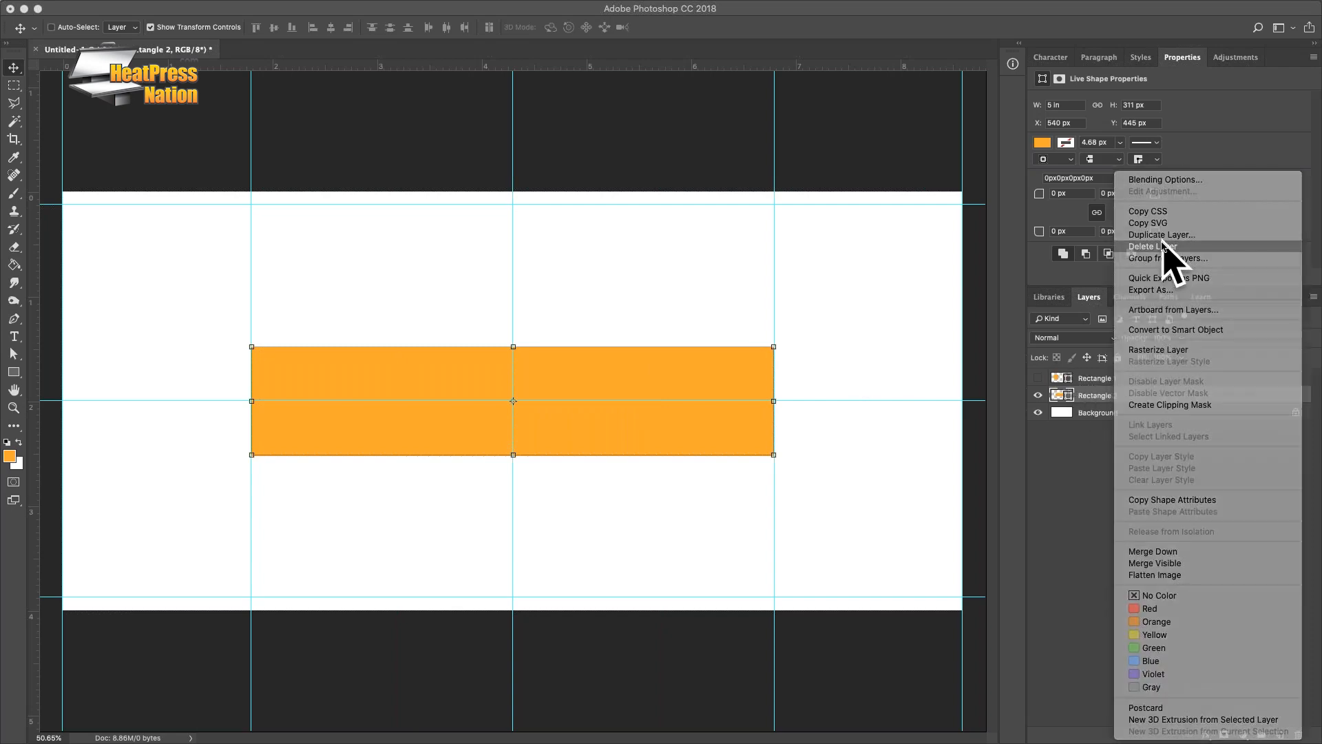
{"action": "left_click", "coordinate": [768, 245]}
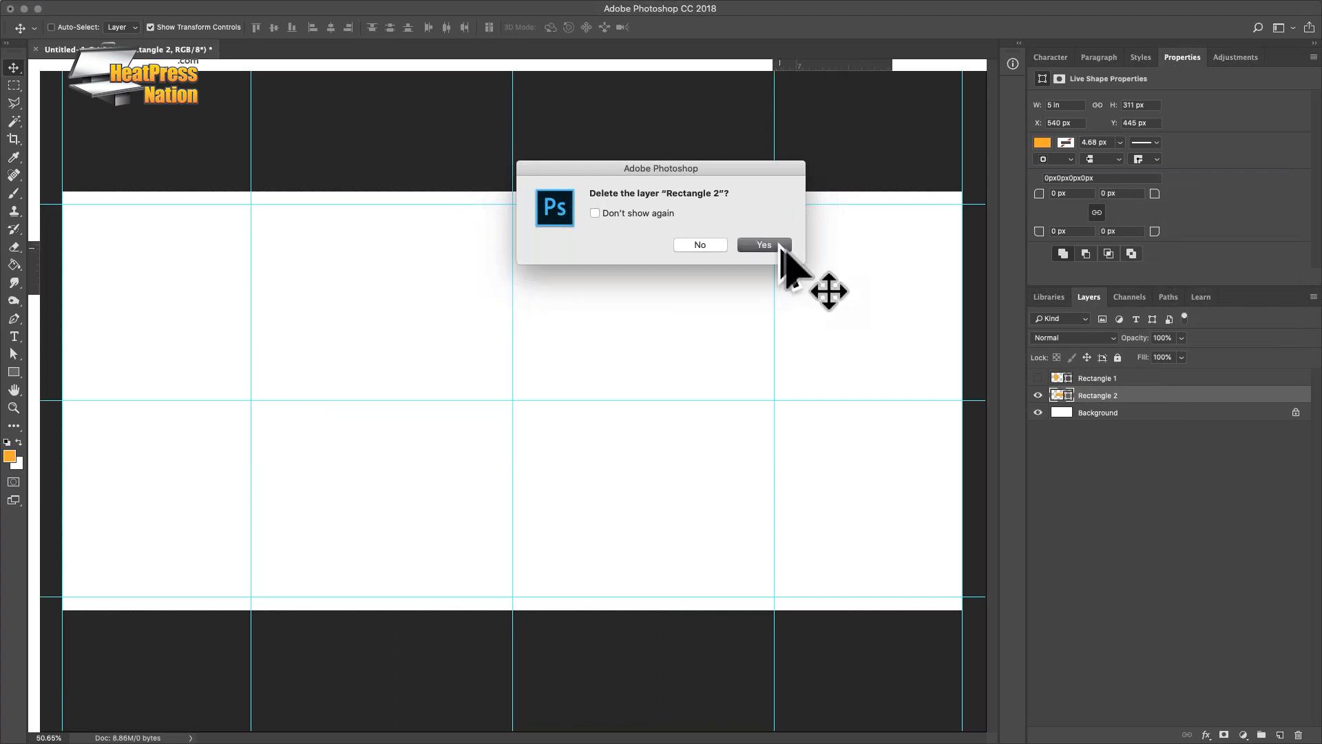
{"action": "left_click", "coordinate": [1114, 378]}
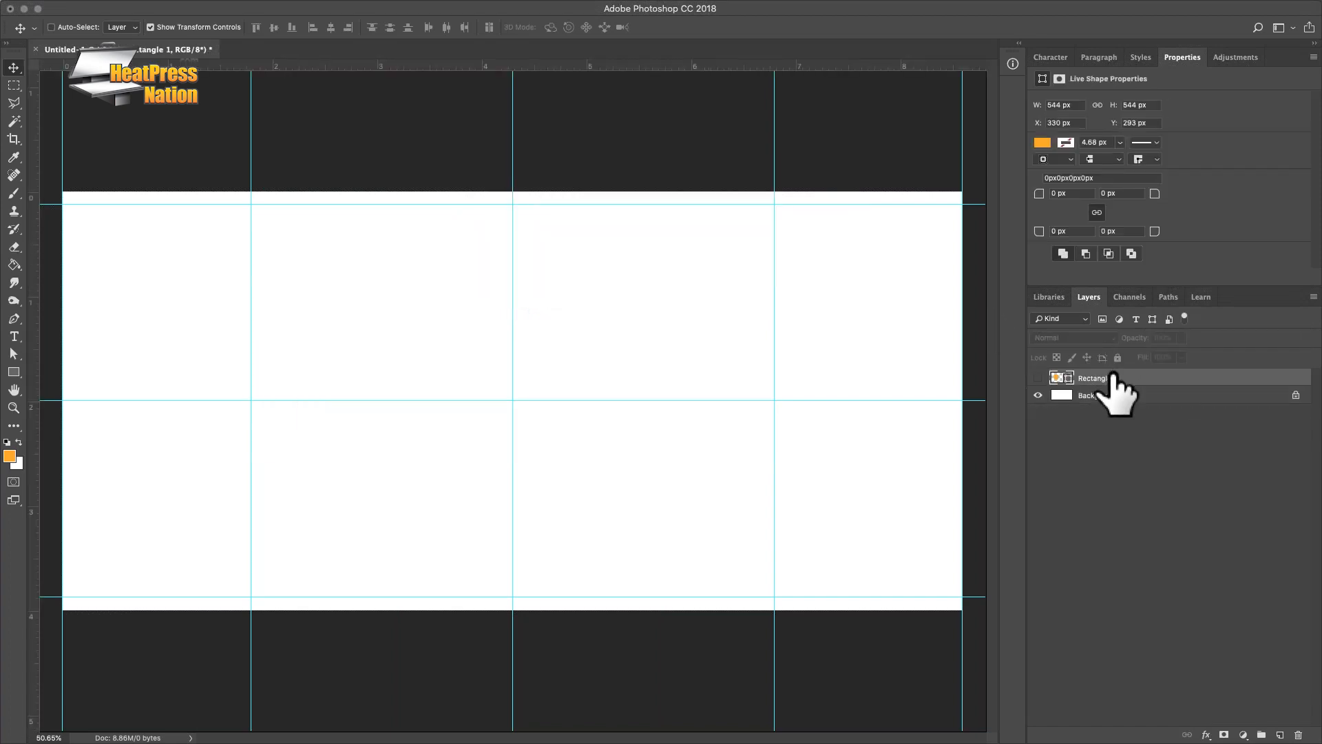
{"action": "key", "text": "BackSpace"}
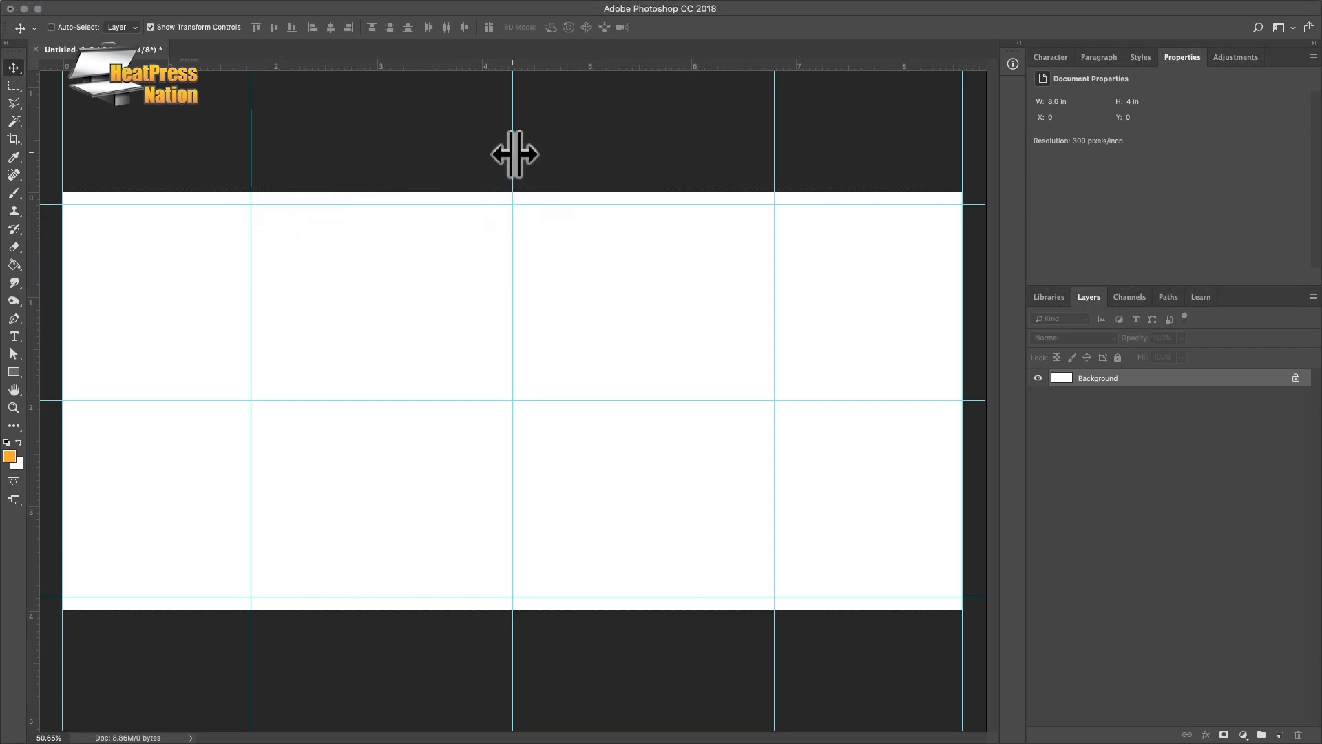
{"action": "left_click_drag", "start_coordinate": [511, 154], "coordinate": [32, 172]}
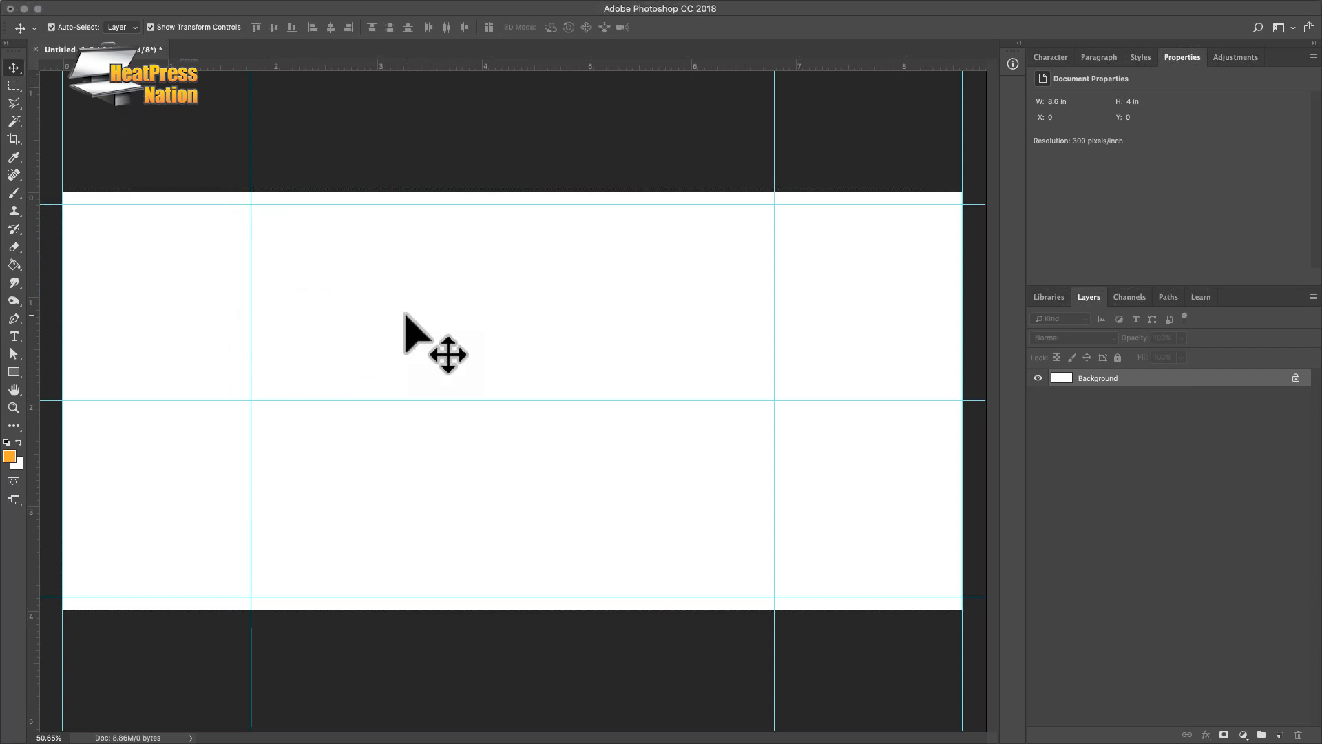
Save the document as template.psd in the HPN at home folder
{"action": "key", "text": "super+s"}
{"action": "type", "text": "template.psd"}
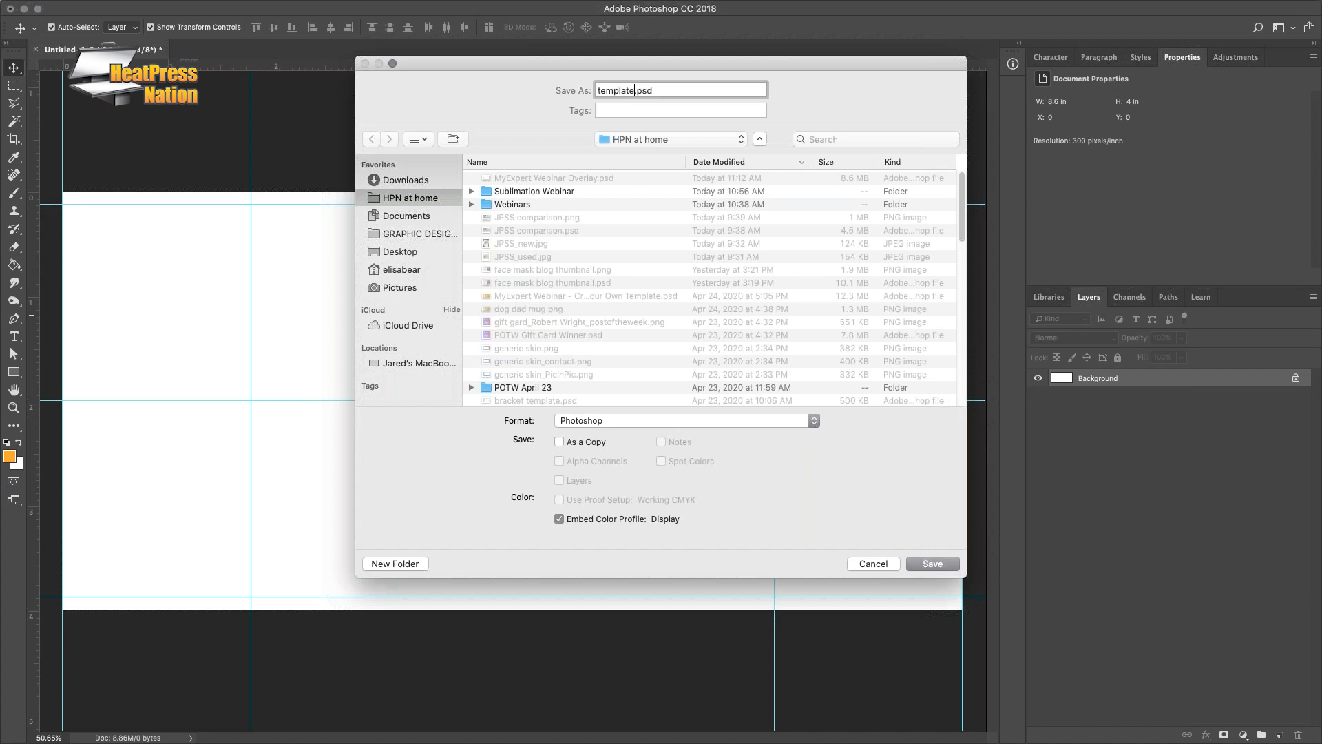
{"action": "key", "text": "Return"}
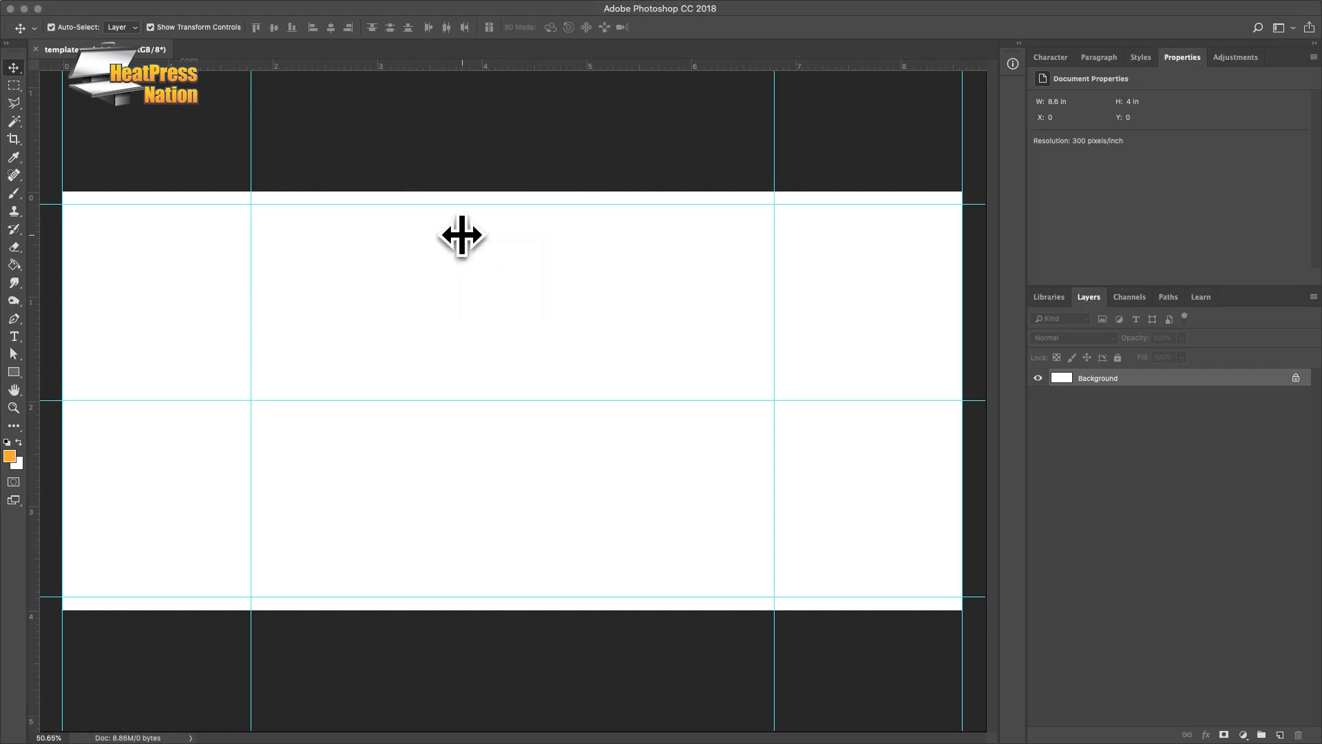
Save the template under the new name "funny mug" in the HPN at home folder
{"action": "key", "text": "super+shift+s"}
{"action": "left_click", "coordinate": [873, 564]}
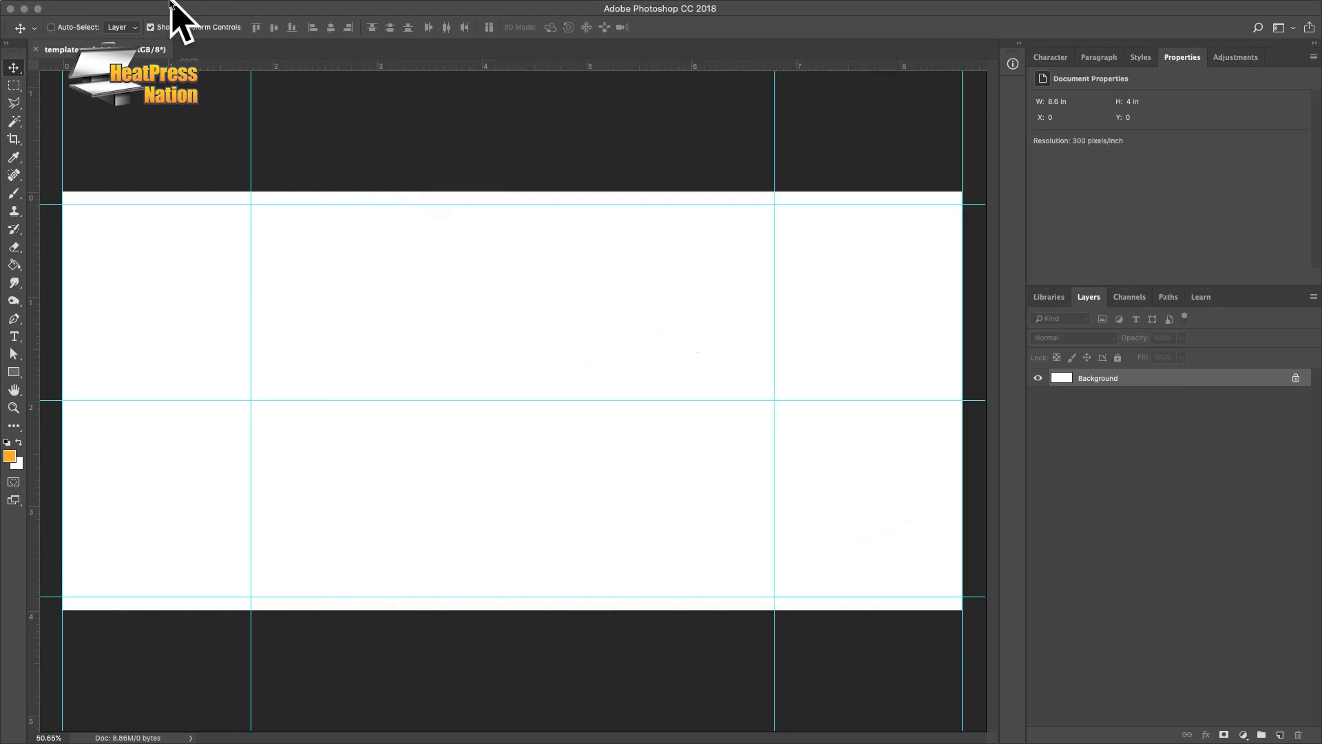
{"action": "left_click", "coordinate": [129, 8]}
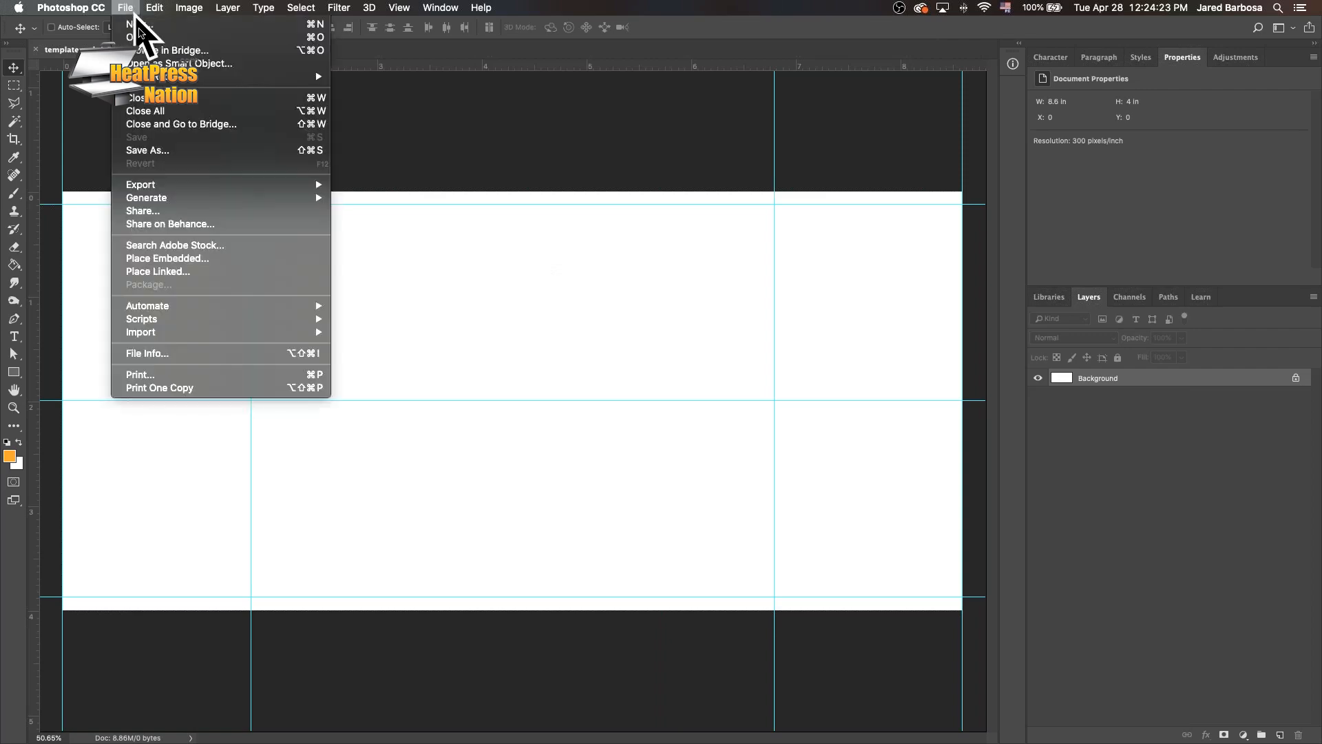
{"action": "left_click", "coordinate": [179, 151]}
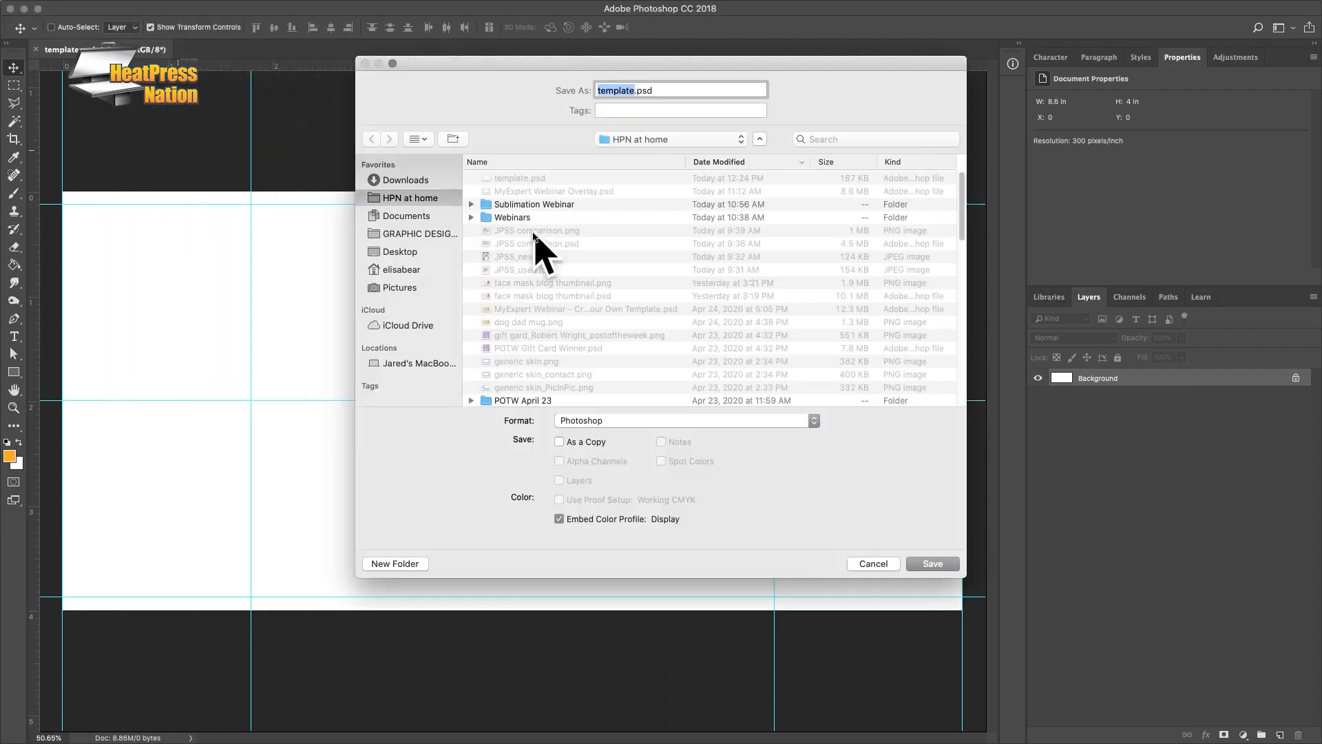
{"action": "type", "text": "funny mug"}
{"action": "key", "text": "Return"}
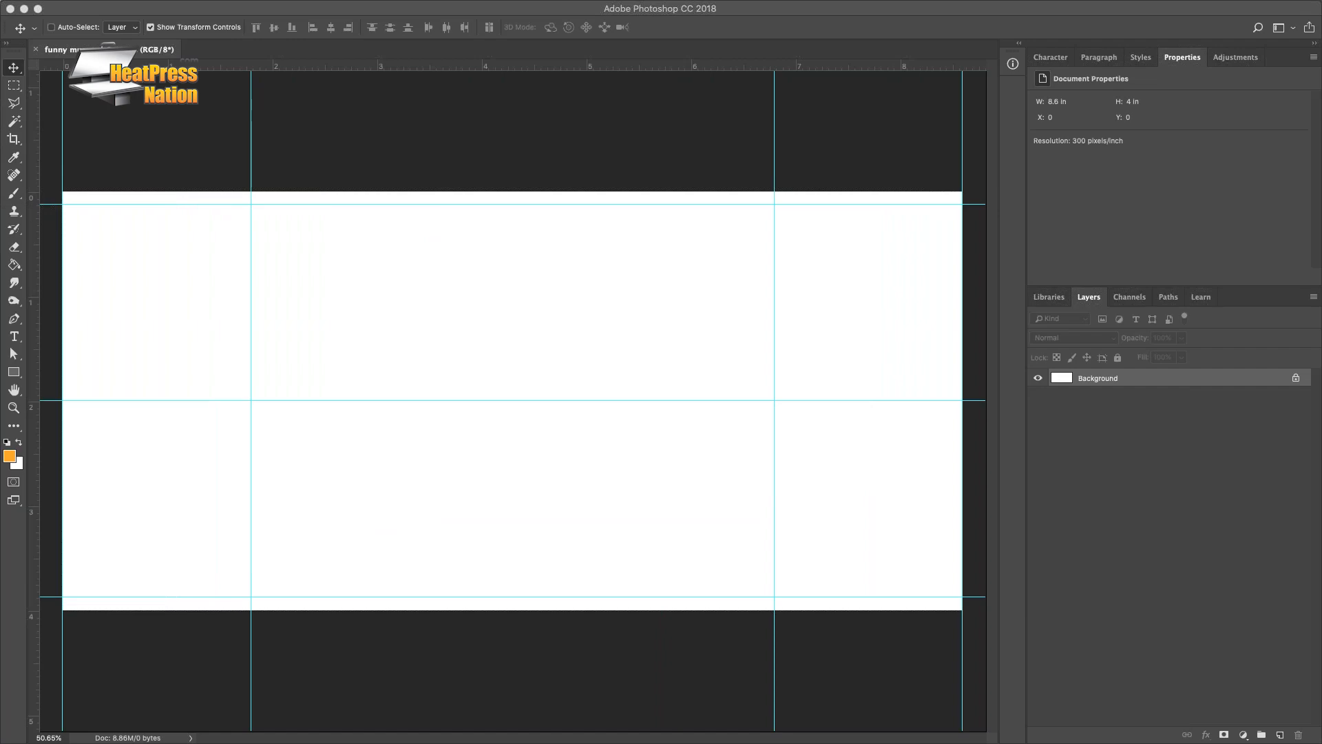
Preview the stock pictures in Finder's "Backgrounds and other images" folder to choose a mug background
{"action": "left_click_drag", "start_coordinate": [404, 133], "coordinate": [587, 121]}
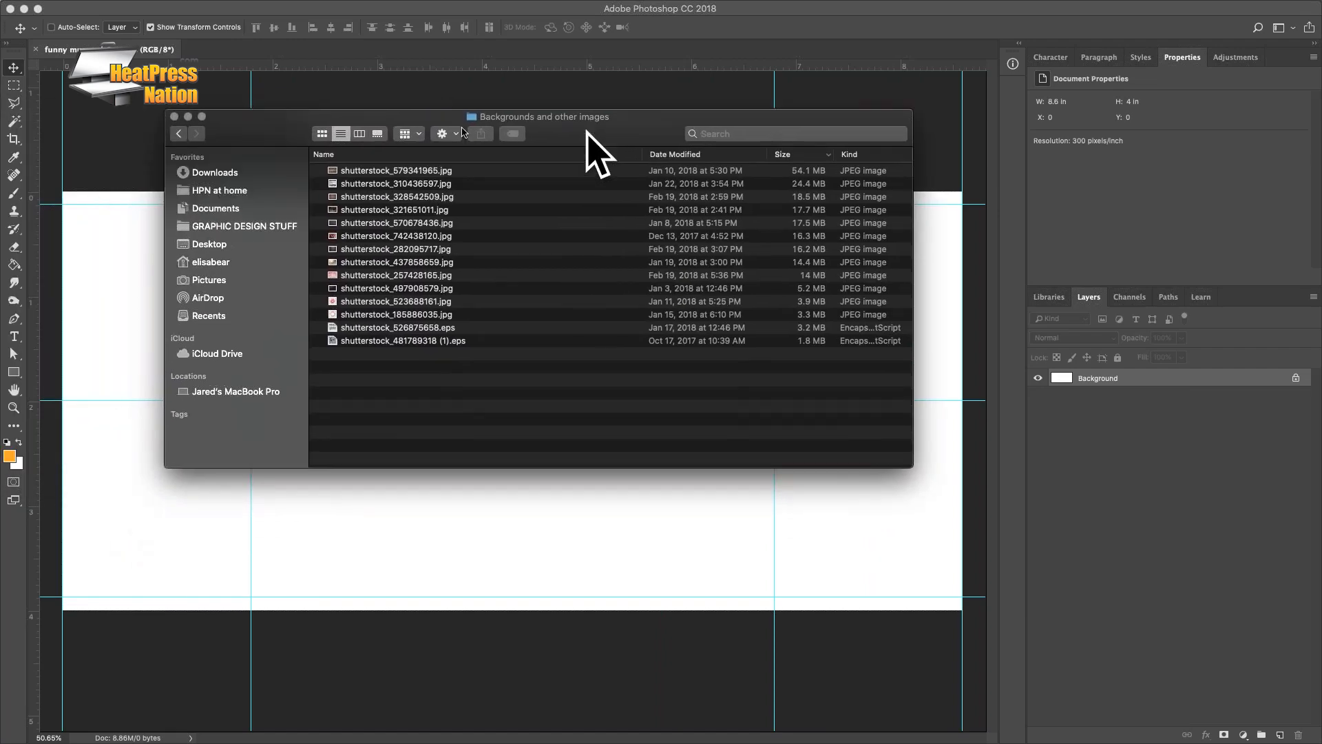
{"action": "left_click", "coordinate": [403, 173]}
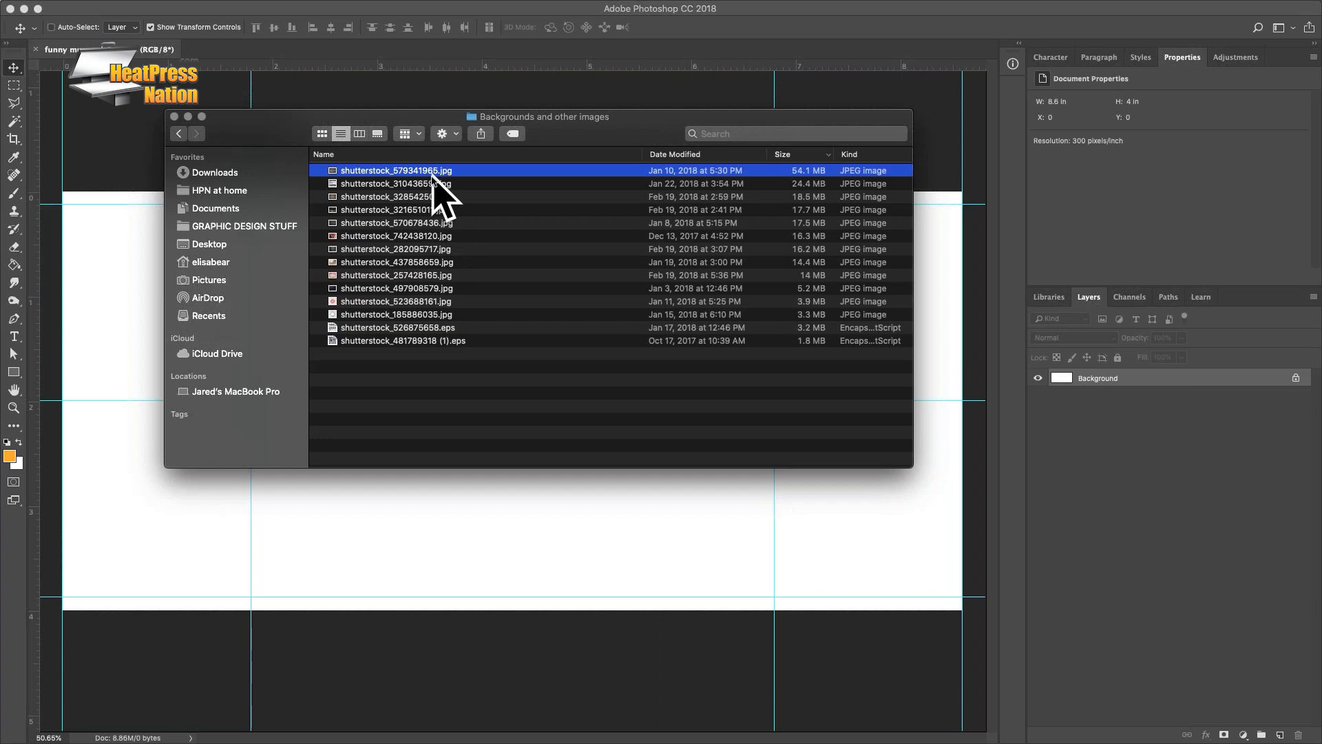
{"action": "key", "text": "space"}
{"action": "key", "text": "space"}
{"action": "left_click", "coordinate": [425, 184]}
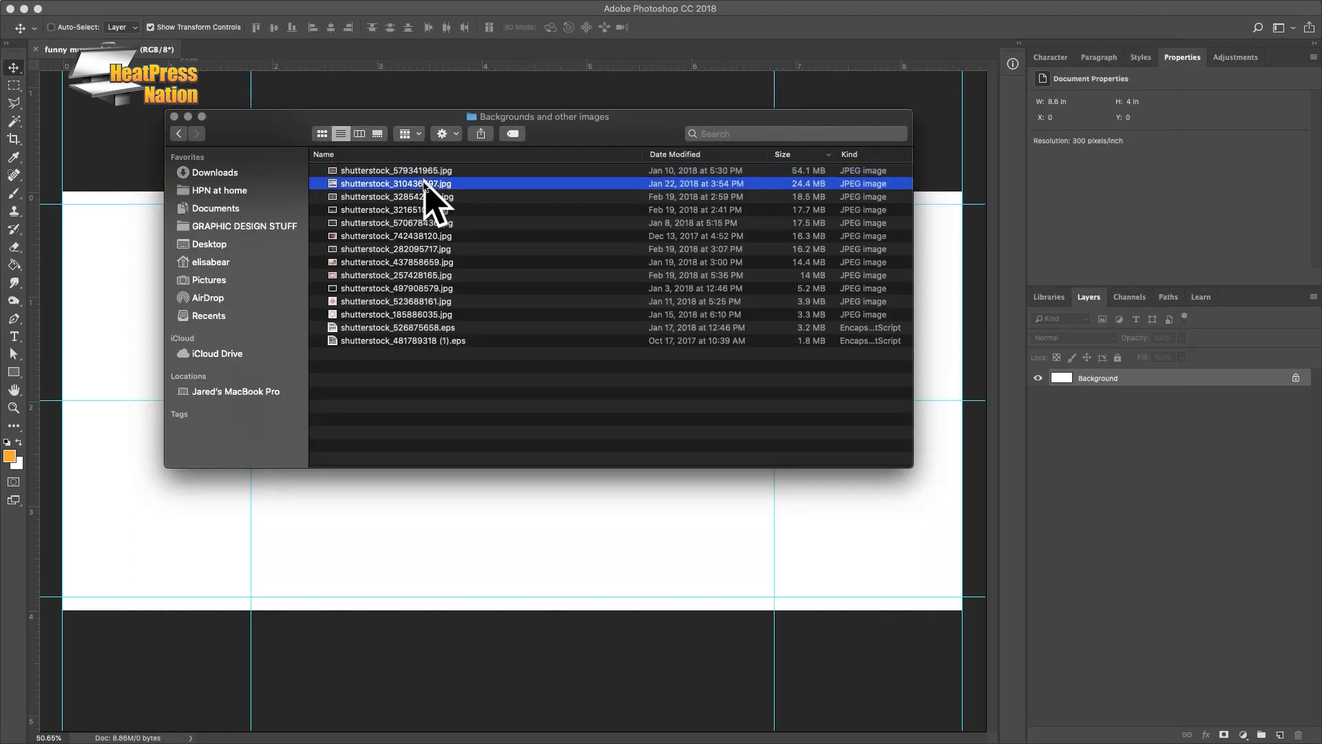
{"action": "key", "text": "space"}
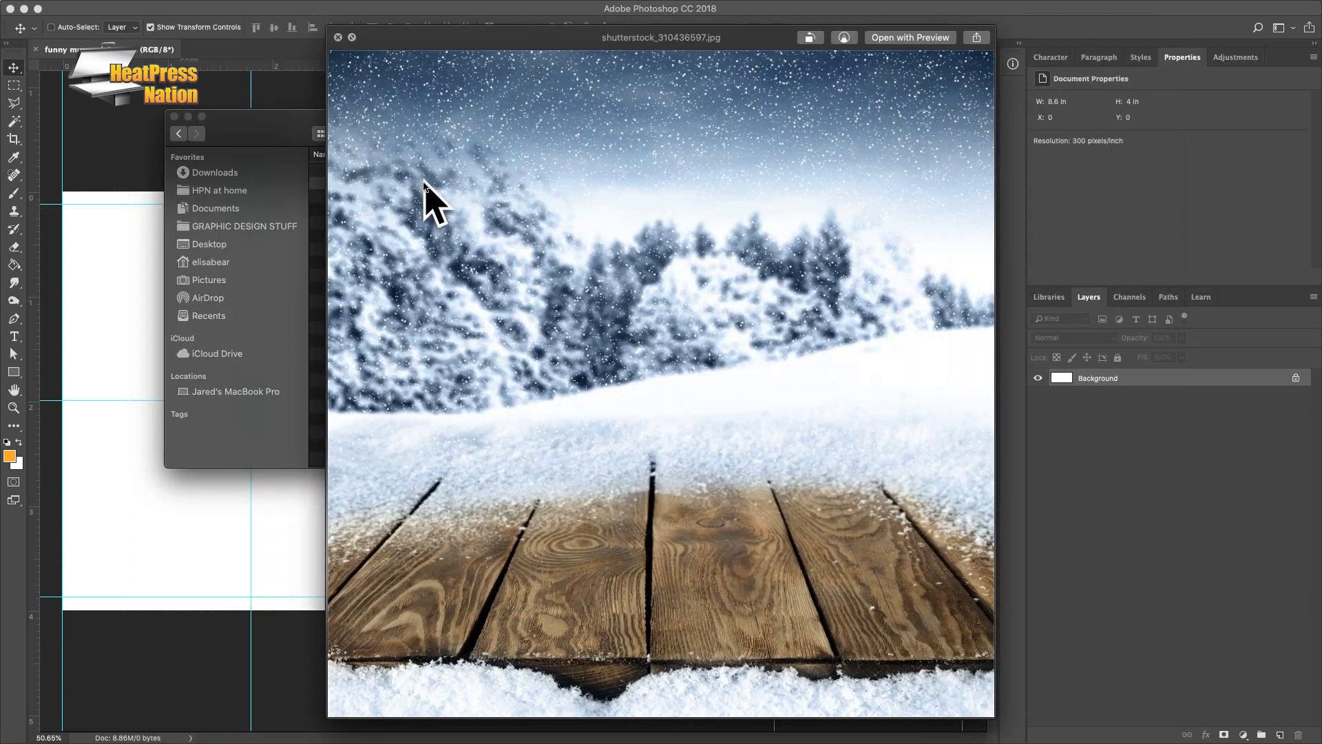
{"action": "key", "text": "space"}
{"action": "left_click", "coordinate": [415, 198]}
{"action": "key", "text": "space"}
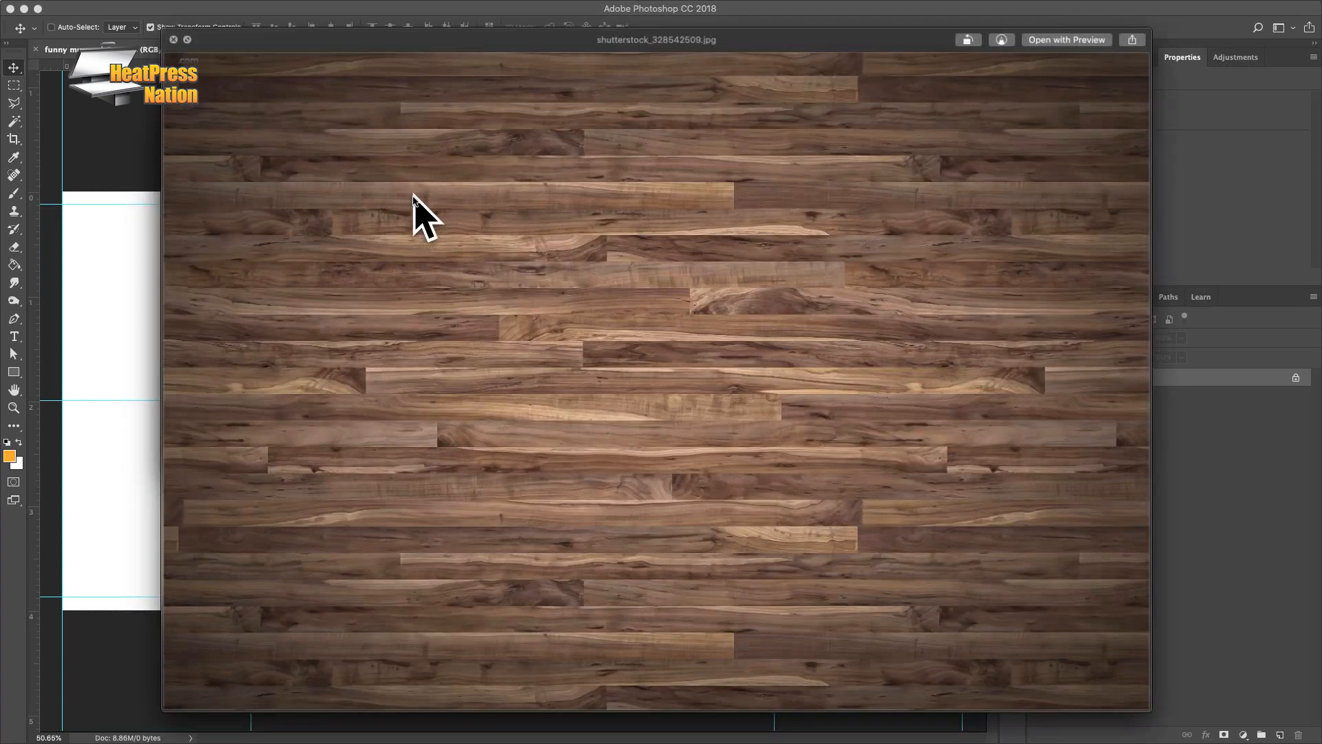
{"action": "key", "text": "space"}
{"action": "left_click", "coordinate": [409, 210]}
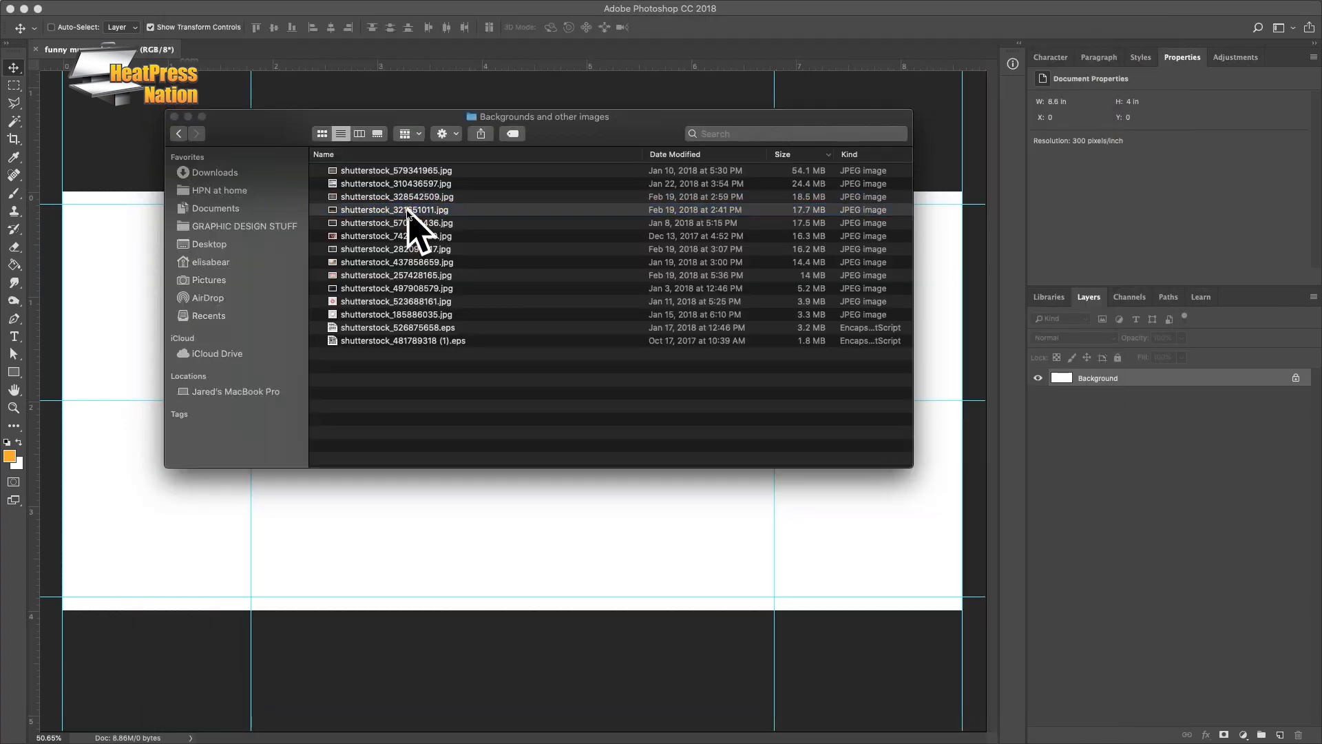
{"action": "key", "text": "space"}
{"action": "key", "text": "space"}
{"action": "left_click", "coordinate": [408, 236]}
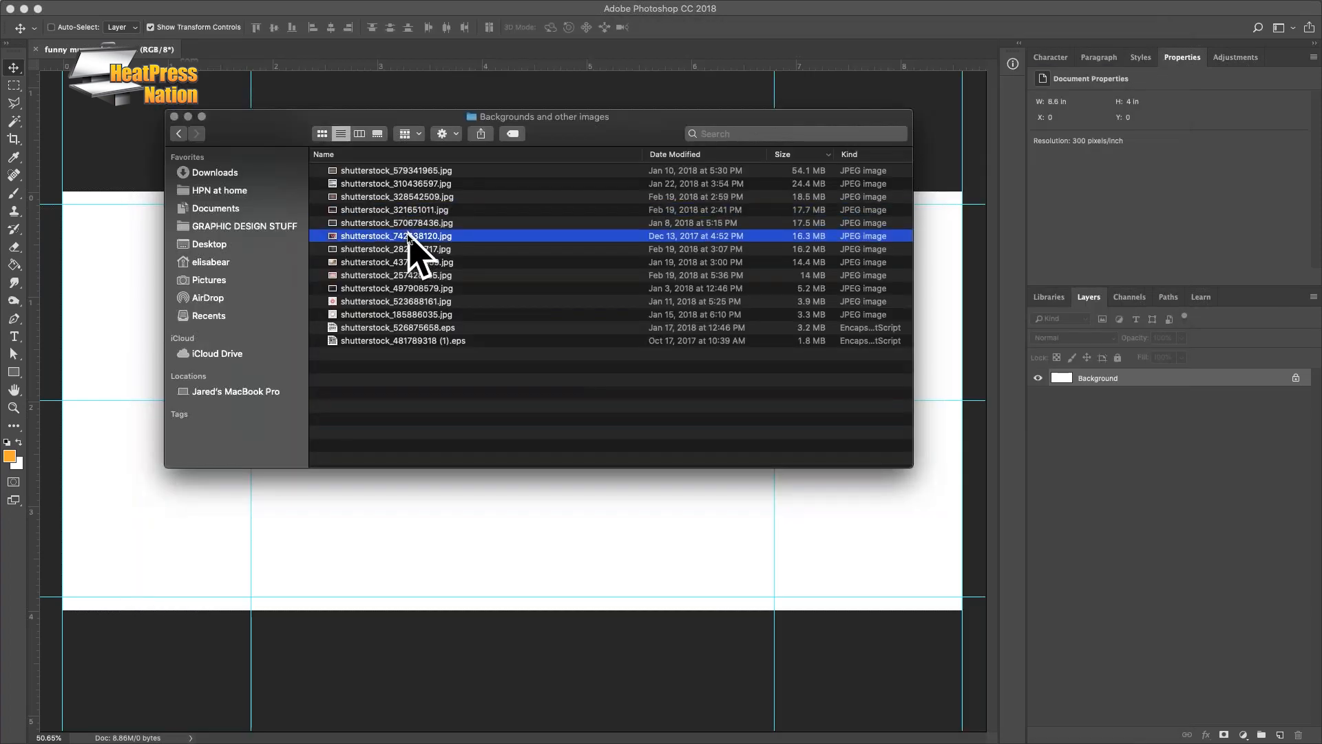
{"action": "key", "text": "space"}
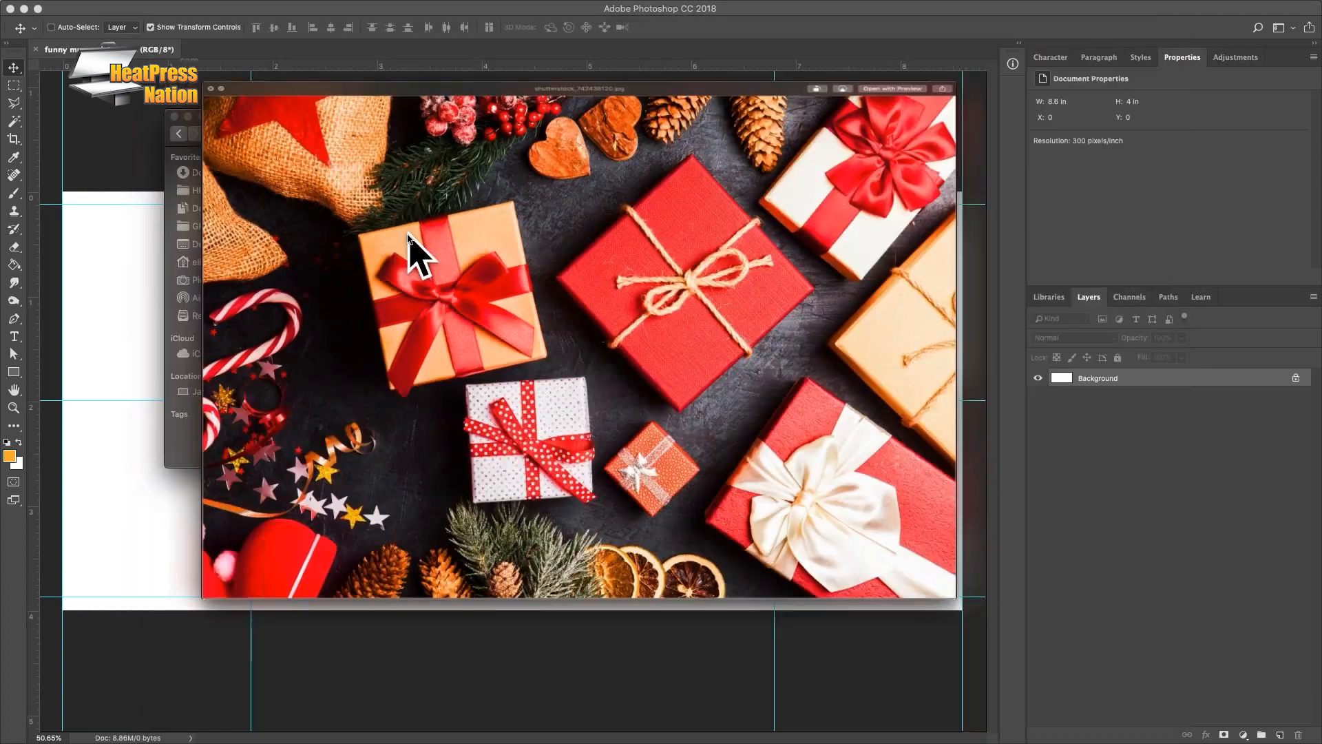
{"action": "key", "text": "space"}
Place shutterstock_742438120.jpg in the funny mug document, scale it to about 47% from the centre to cover the canvas, and commit it
{"action": "left_click_drag", "start_coordinate": [409, 236], "coordinate": [124, 259]}
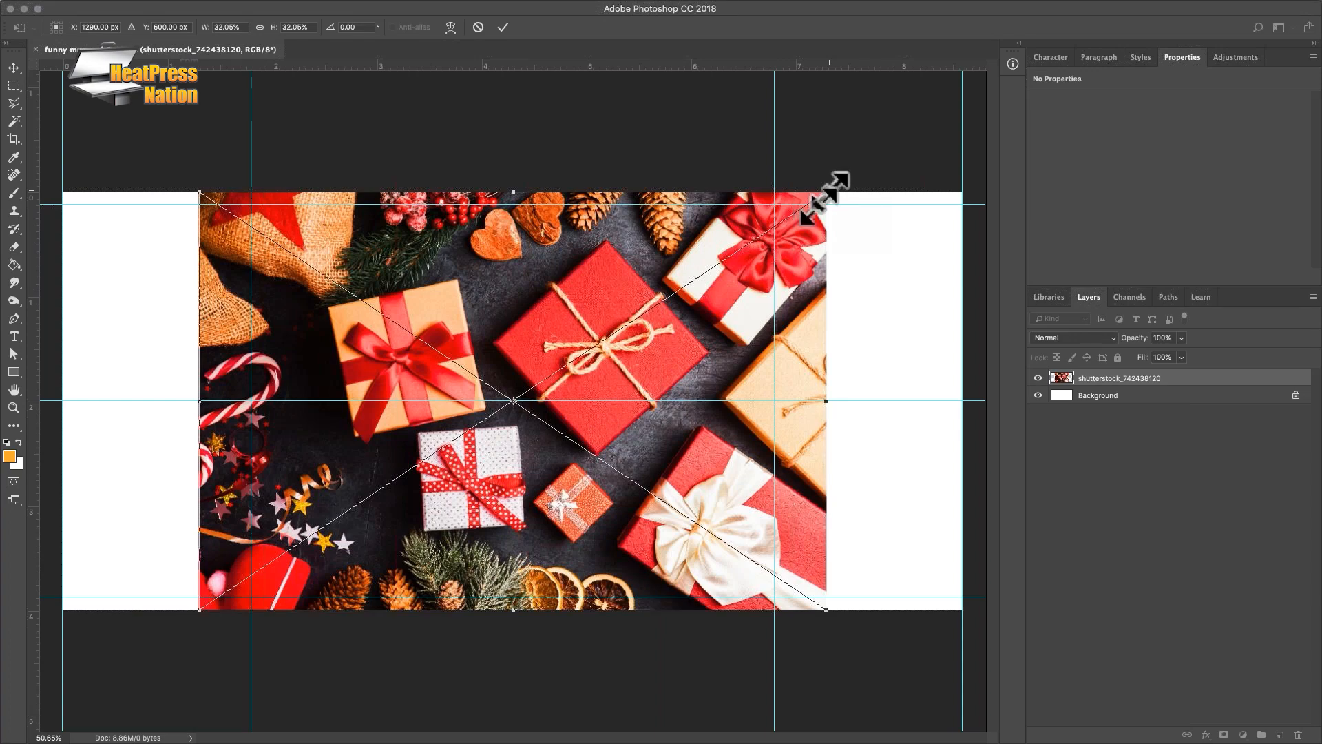
{"action": "left_click_drag", "start_coordinate": [820, 204], "coordinate": [435, 375]}
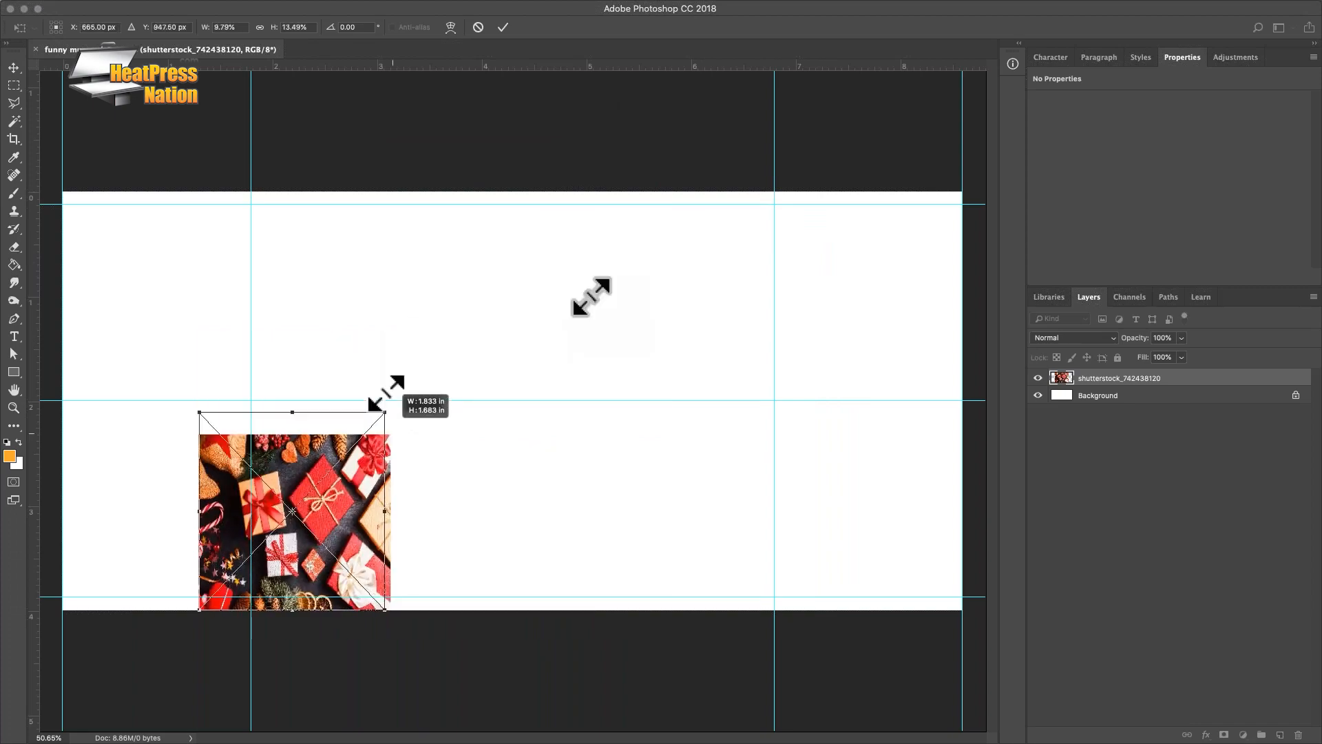
{"action": "left_click_drag", "start_coordinate": [641, 286], "coordinate": [994, 114]}
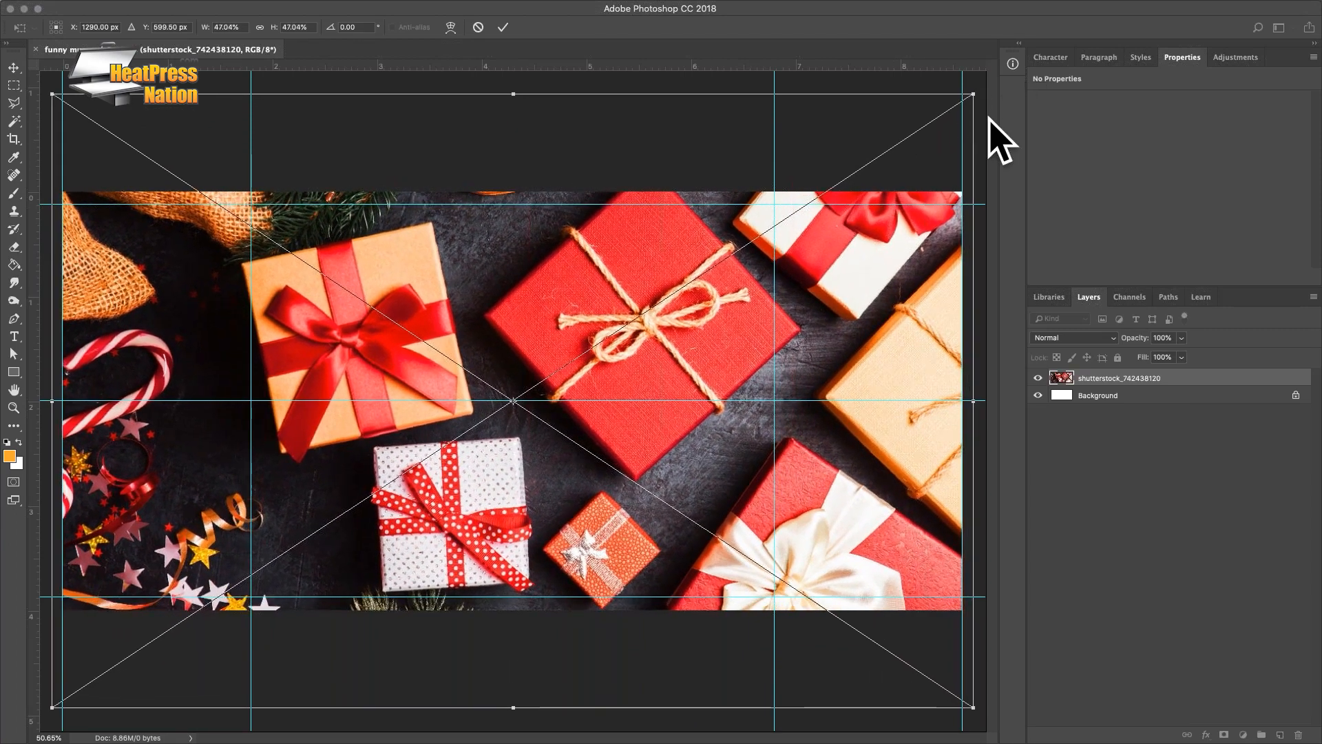
{"action": "left_click", "coordinate": [505, 29]}
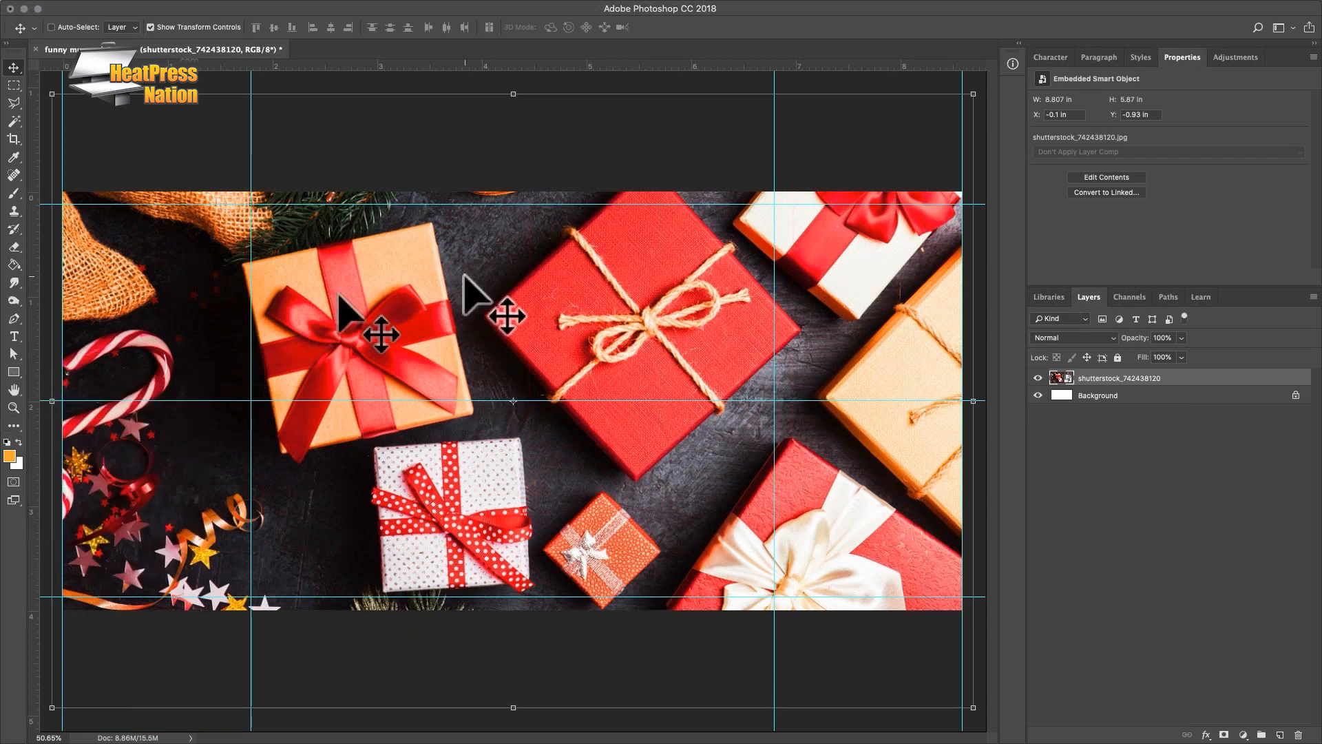
Draw a white-filled circle about 602 px in diameter with the Ellipse tool over the left part of the gift picture
{"action": "left_click", "coordinate": [13, 373]}
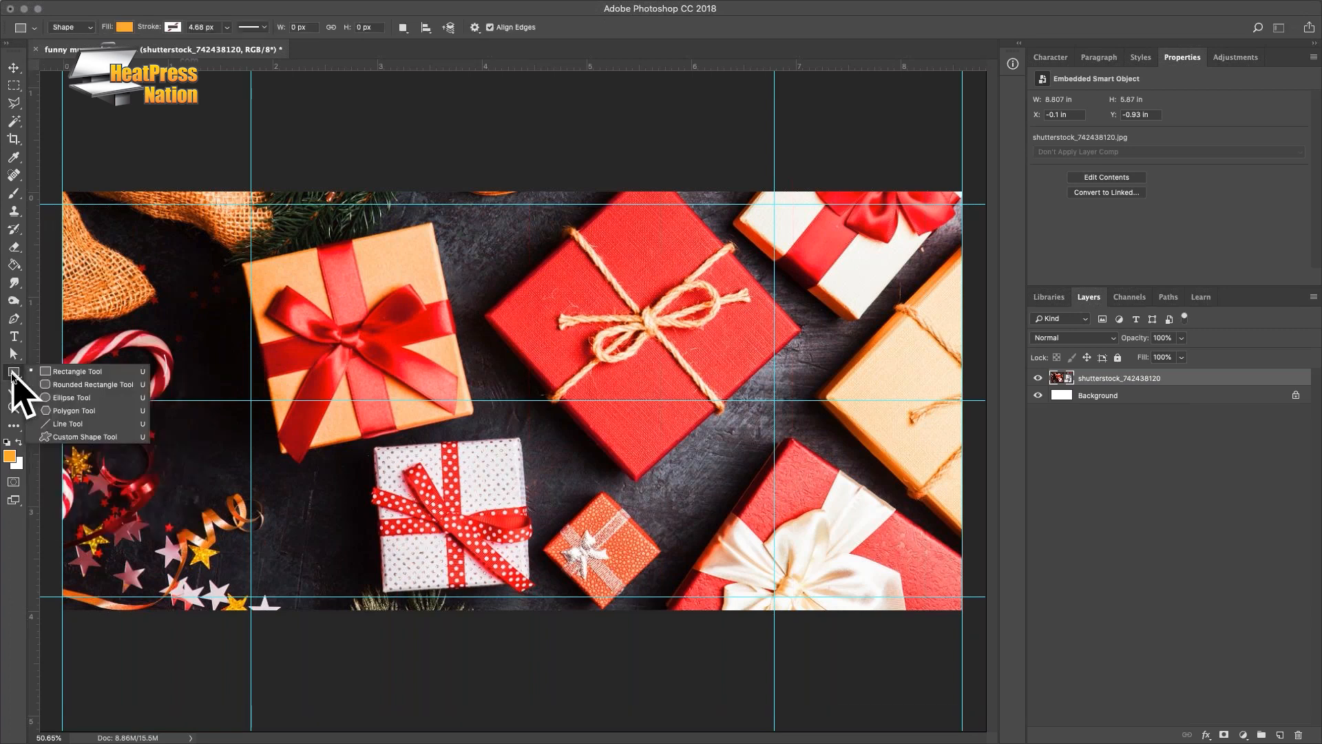
{"action": "left_click", "coordinate": [87, 399]}
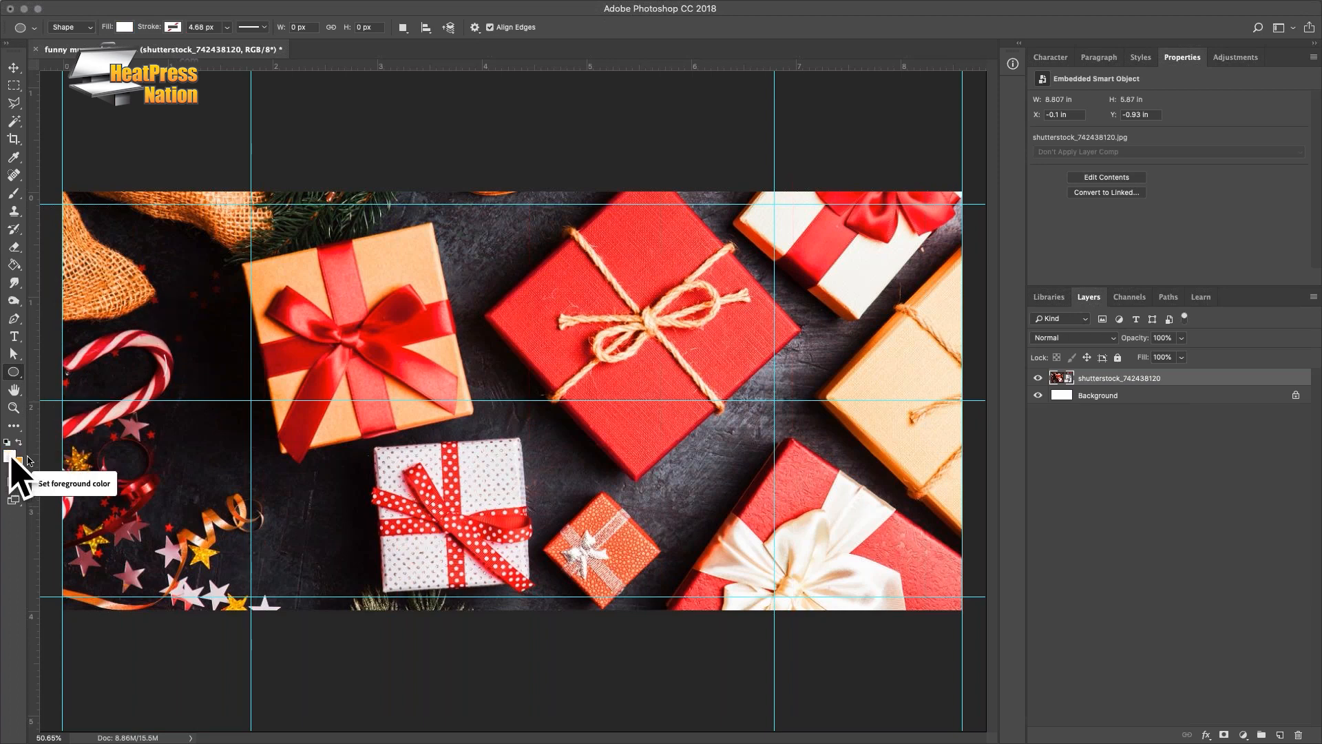
{"action": "left_click_drag", "start_coordinate": [181, 331], "coordinate": [391, 591]}
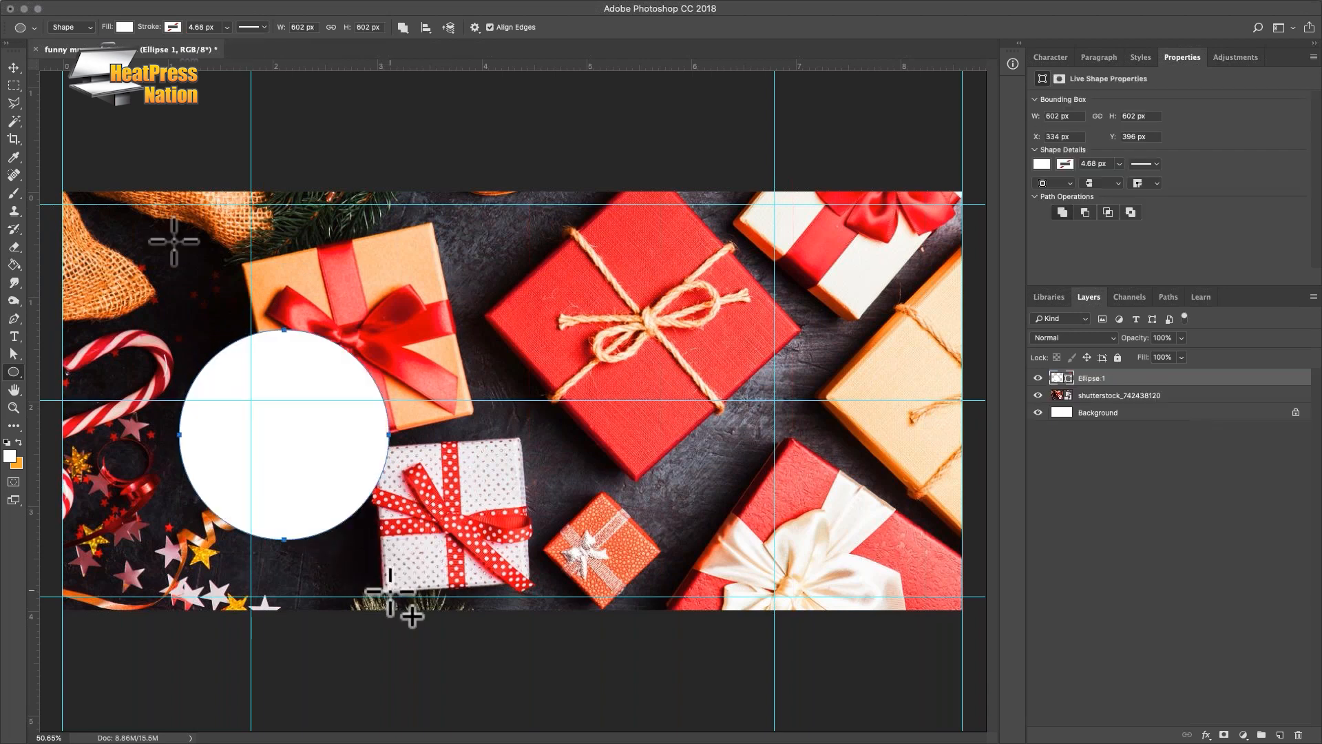
Move the white circle so its centre sits where the inner left vertical guide crosses the middle horizontal guide
{"action": "left_click", "coordinate": [14, 67]}
{"action": "left_click_drag", "start_coordinate": [310, 363], "coordinate": [284, 328]}
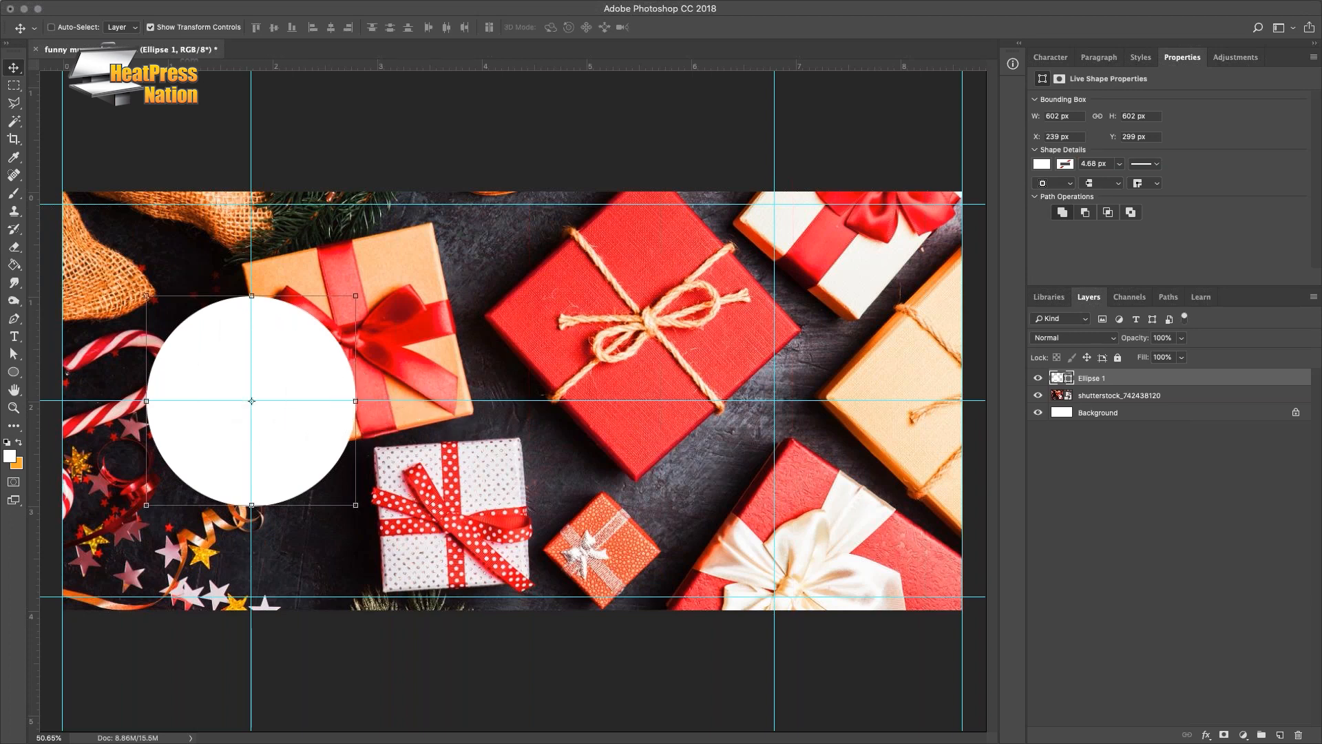
Place the couple's photo 1969-12-31 04.00.00 5.jpg in the document above the circle and commit it at its fitted size
{"action": "left_click_drag", "start_coordinate": [237, 316], "coordinate": [432, 323]}
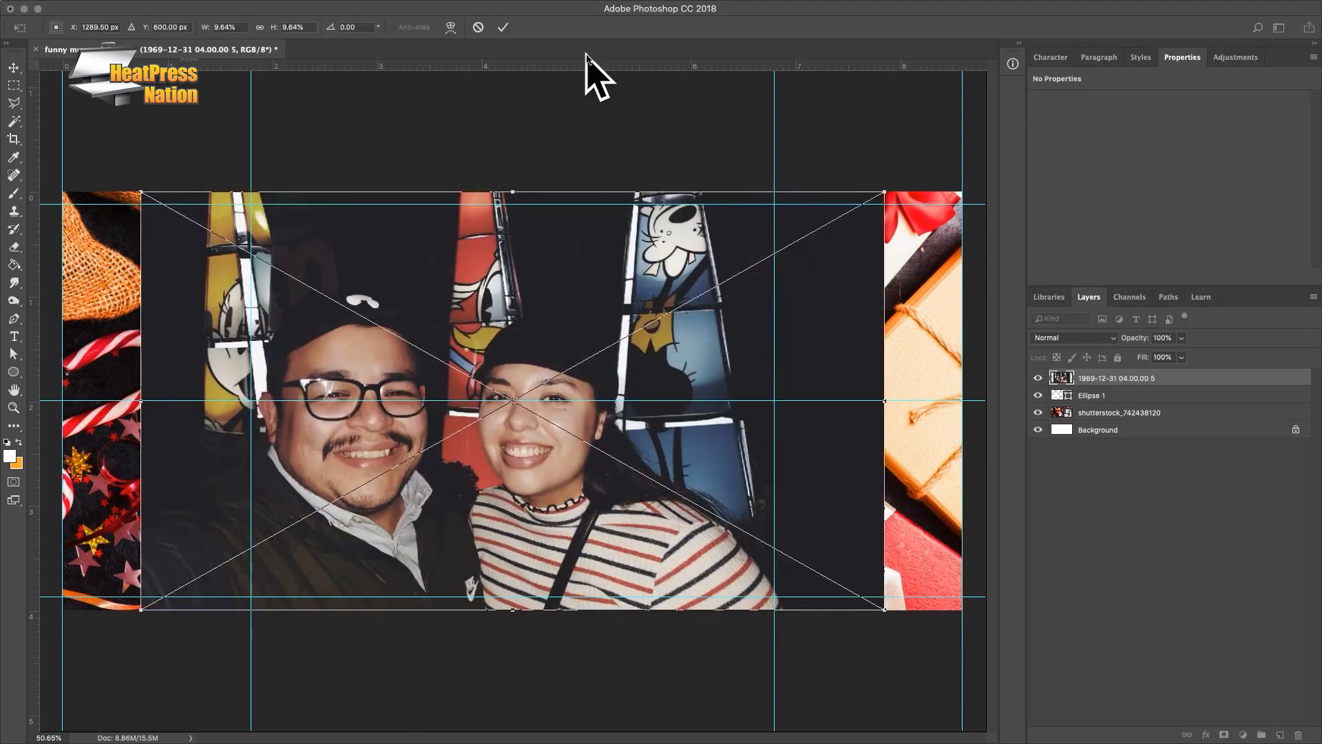
{"action": "left_click", "coordinate": [504, 27]}
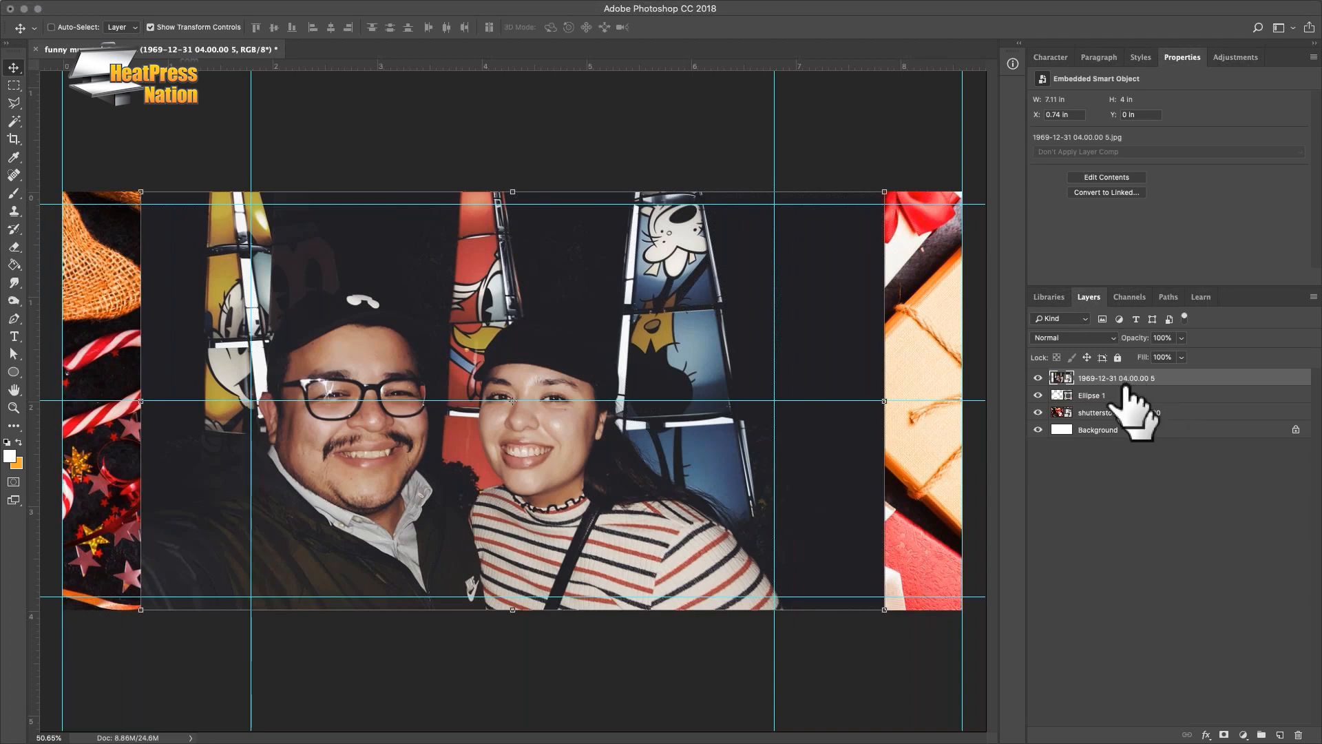
{"action": "right_click", "coordinate": [1188, 381]}
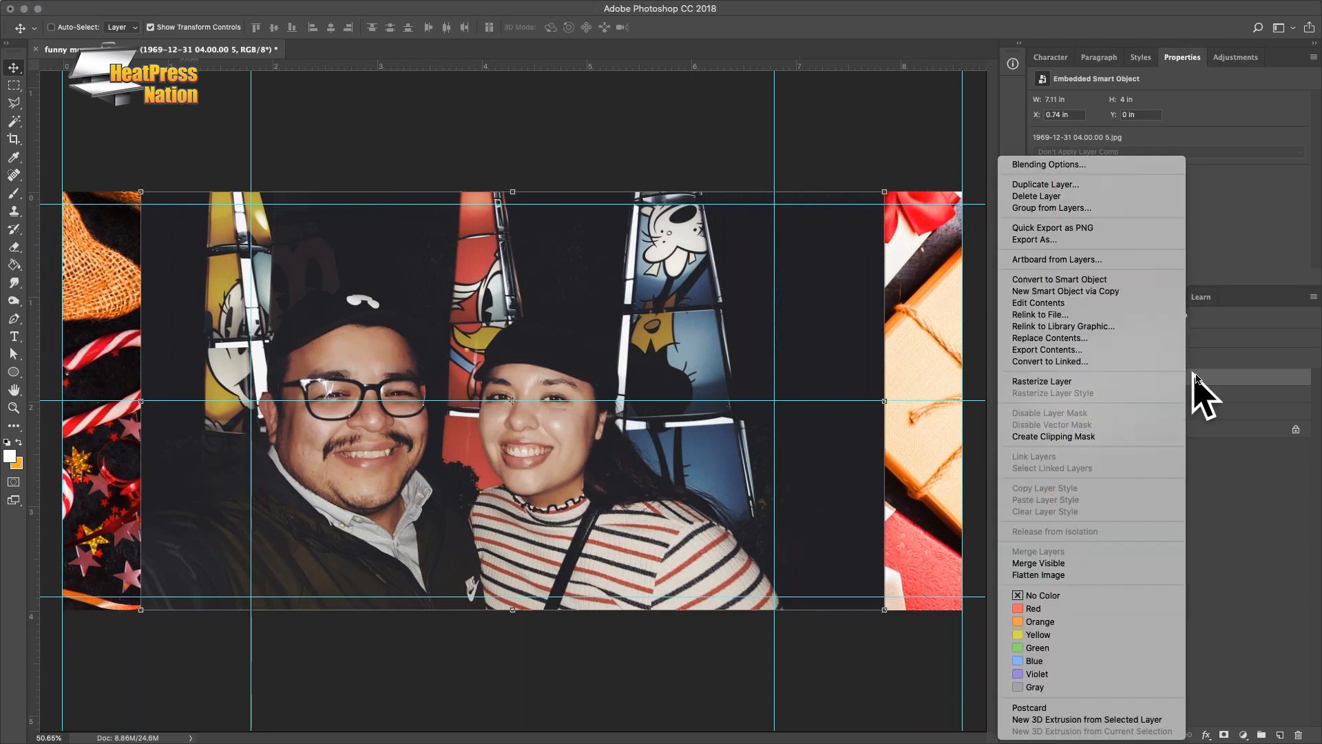
{"action": "left_click", "coordinate": [1202, 379]}
Rename the photo layer as "disney pic", the ellipse layer as "circle" and the gift picture layer as "background"
{"action": "double_click", "coordinate": [1116, 378]}
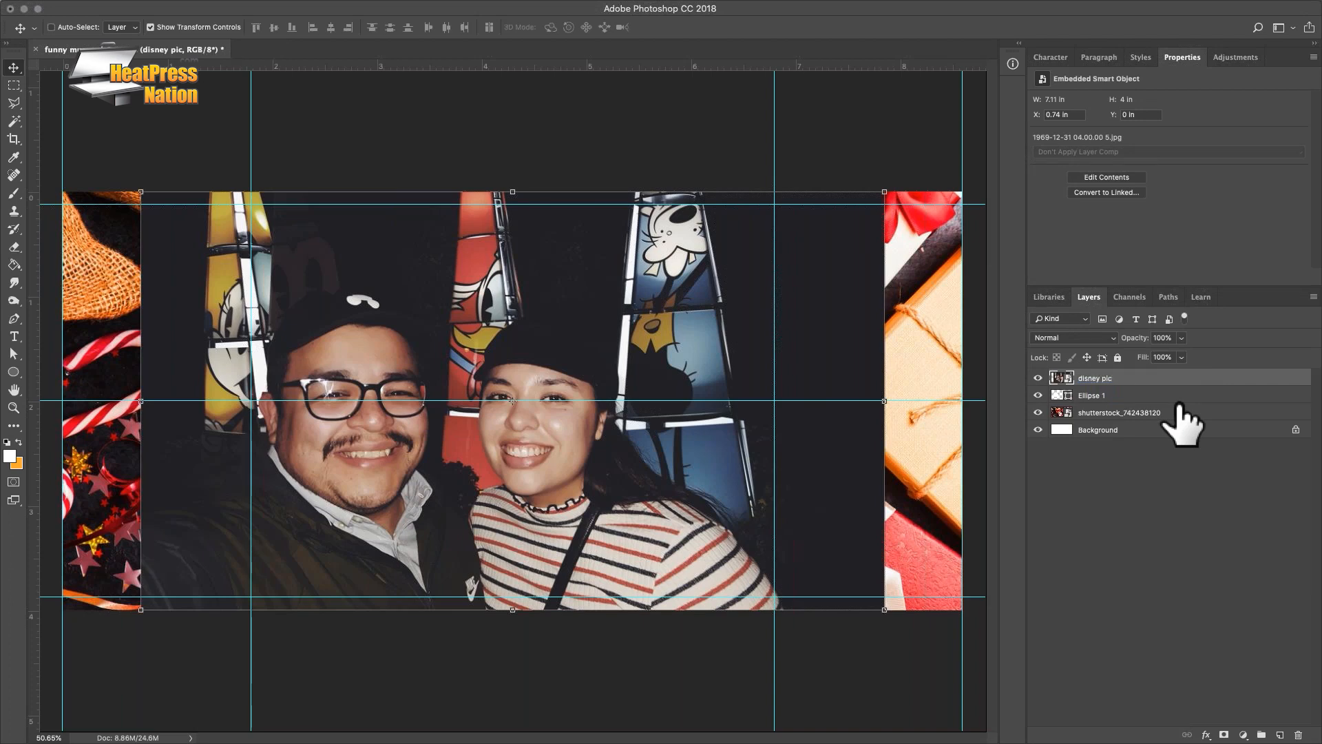
{"action": "double_click", "coordinate": [1094, 395]}
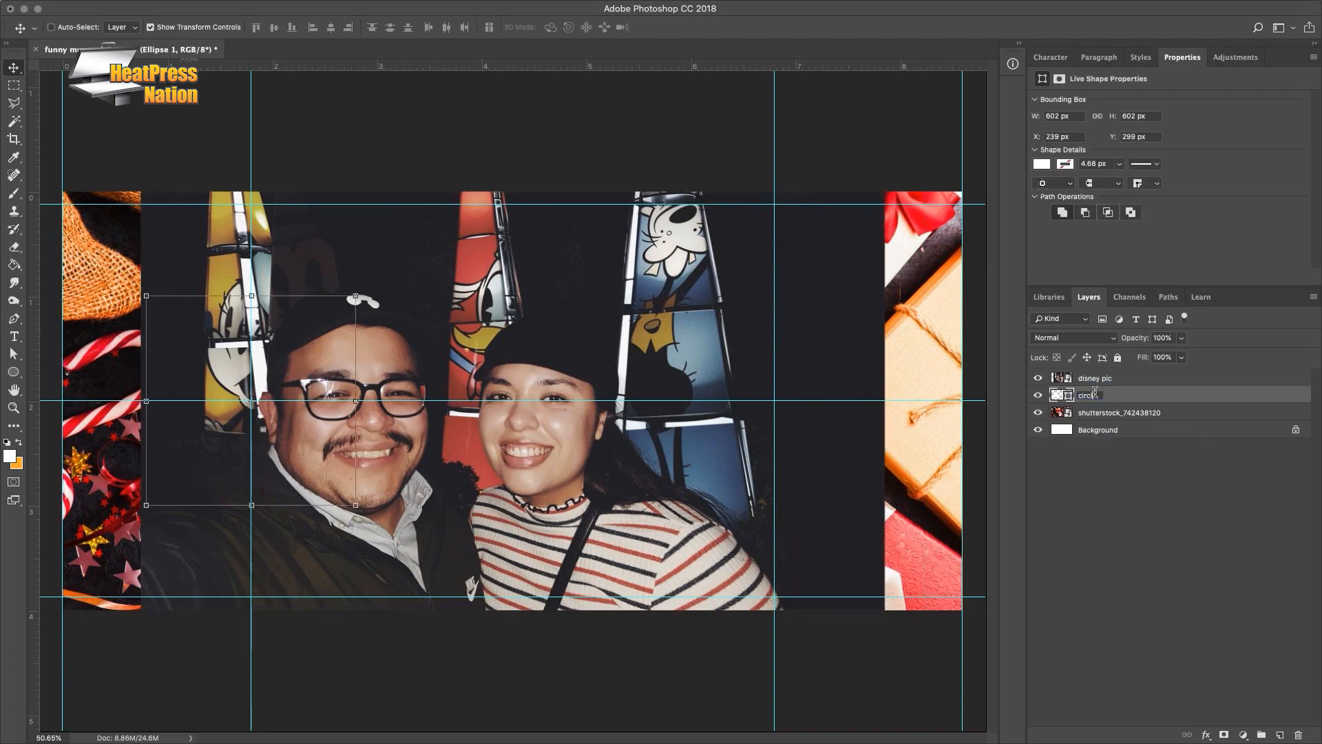
{"action": "double_click", "coordinate": [1115, 411]}
{"action": "type", "text": "background"}
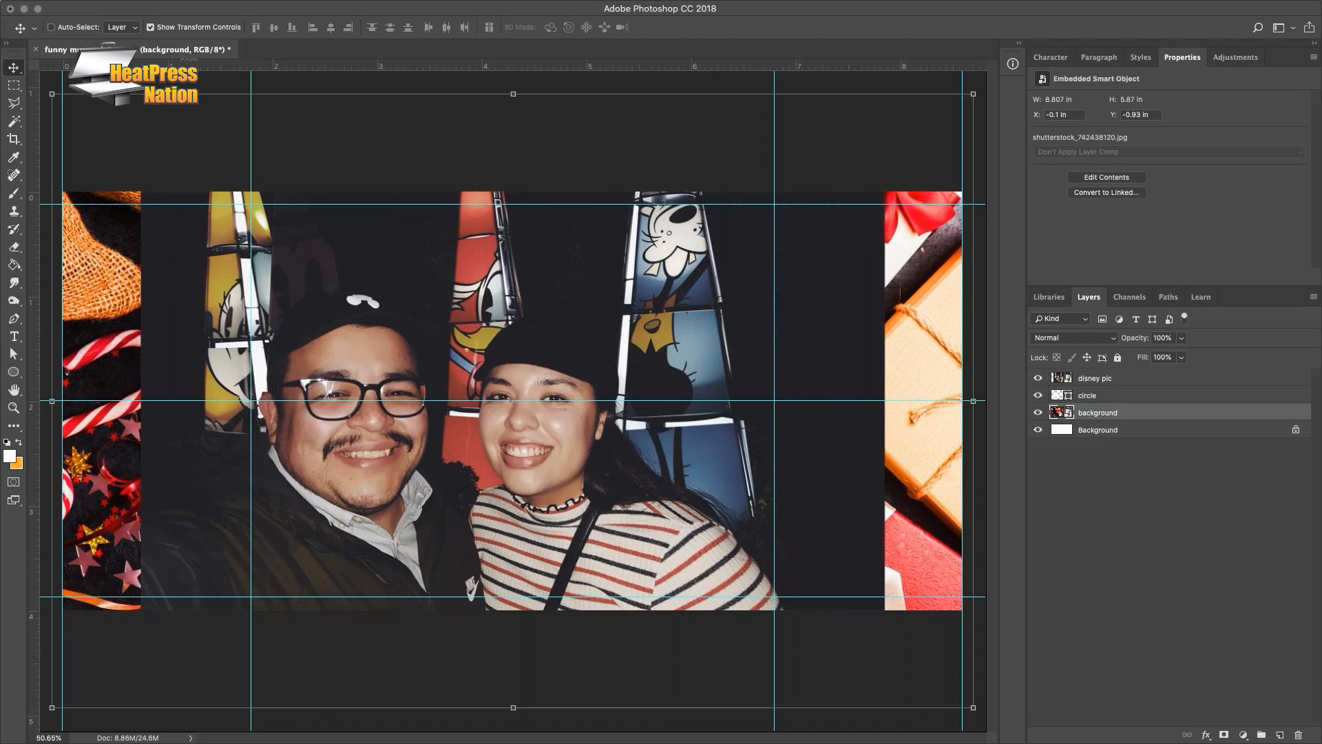
Clip the "disney pic" layer to the circle layer with a clipping mask
{"action": "left_click", "coordinate": [1136, 380]}
{"action": "right_click", "coordinate": [1138, 377]}
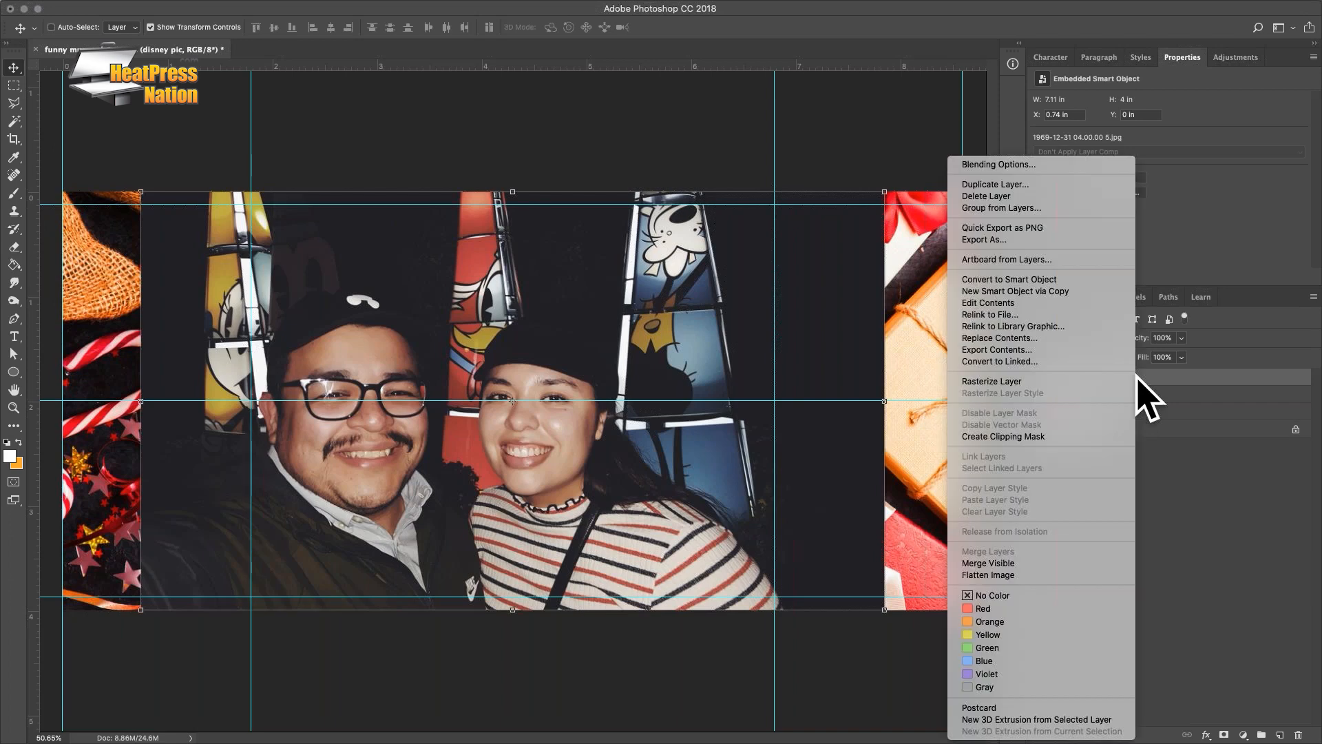
{"action": "left_click", "coordinate": [1045, 438]}
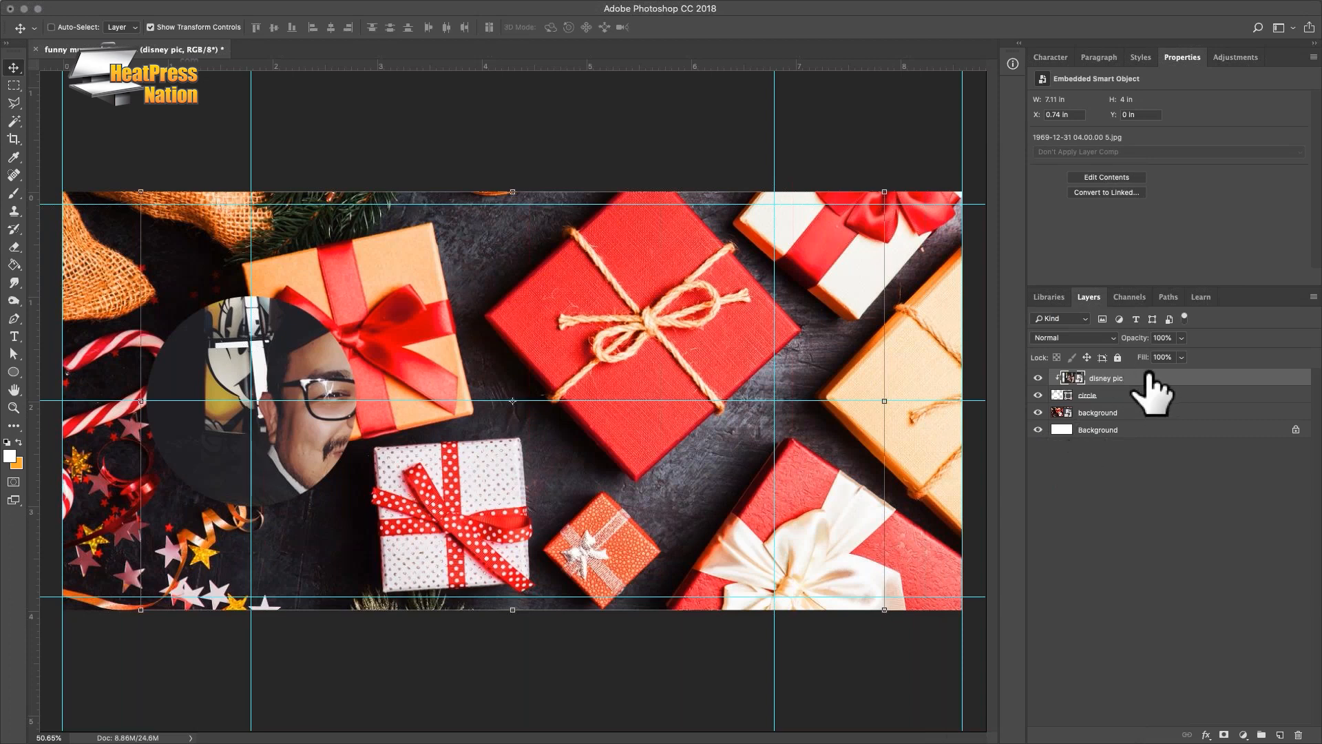
Scale the clipped "disney pic" photo to about 4.95% and position it so both faces fit inside the circle
{"action": "left_click", "coordinate": [1117, 396]}
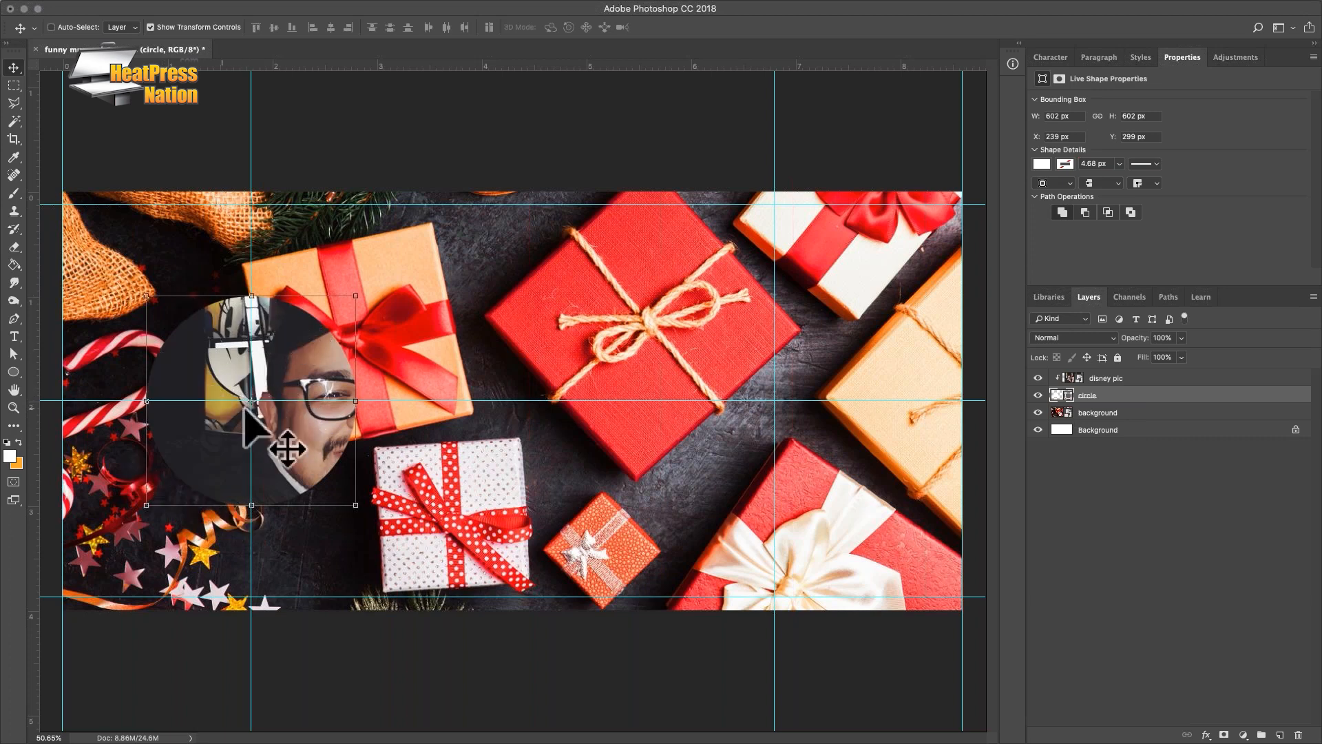
{"action": "left_click", "coordinate": [1143, 377]}
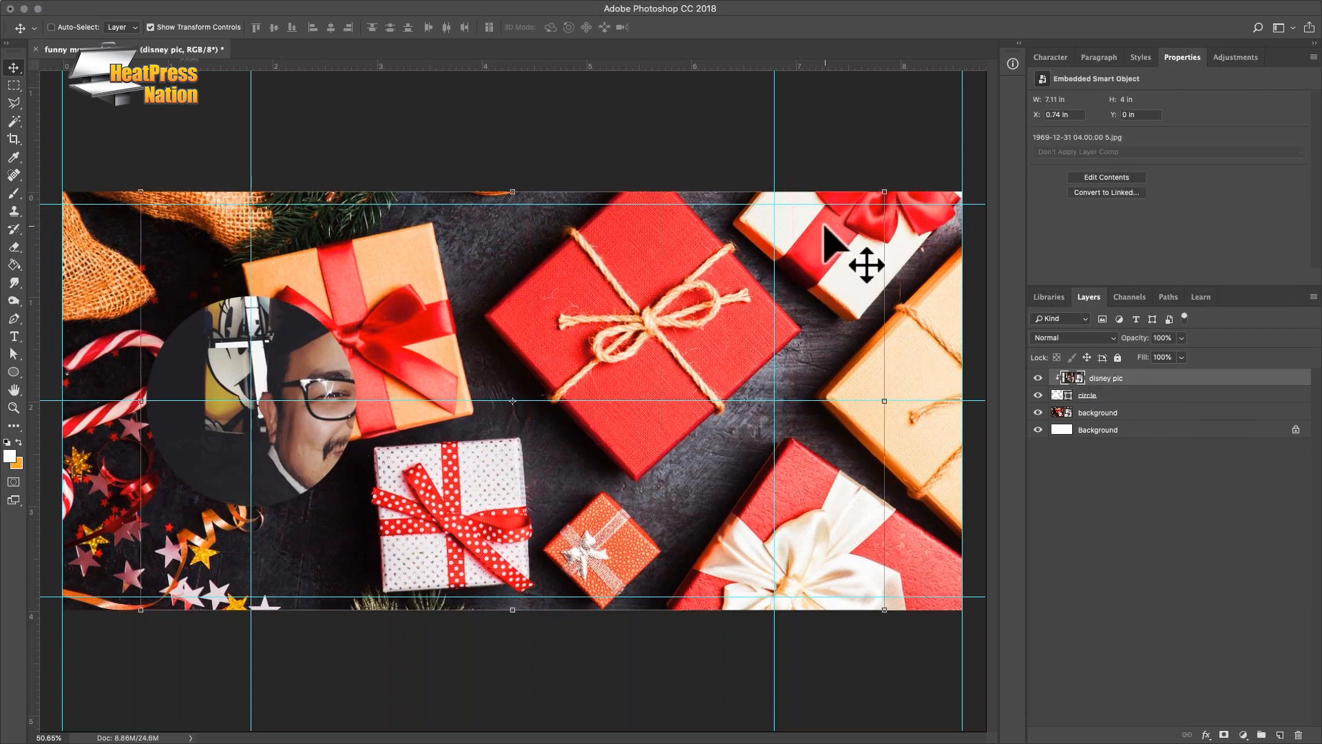
{"action": "left_click_drag", "start_coordinate": [884, 191], "coordinate": [557, 376]}
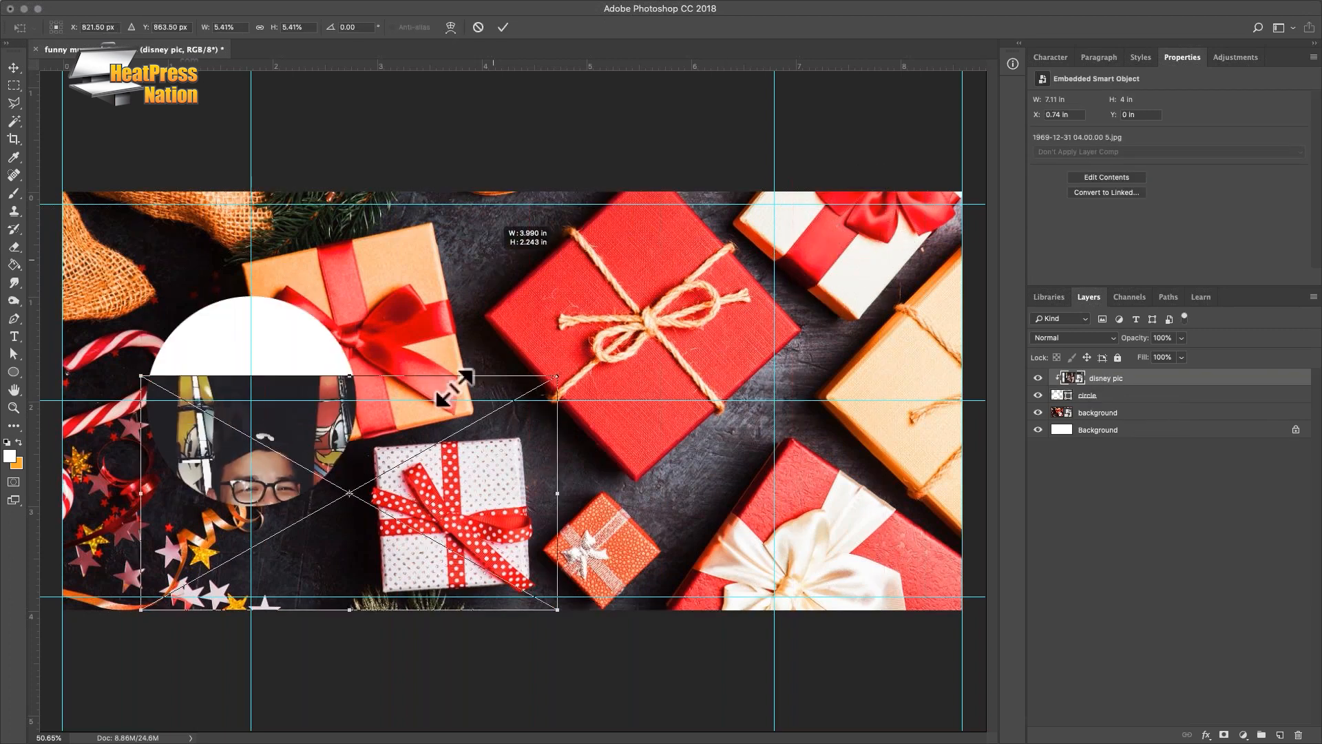
{"action": "left_click_drag", "start_coordinate": [437, 435], "coordinate": [381, 343]}
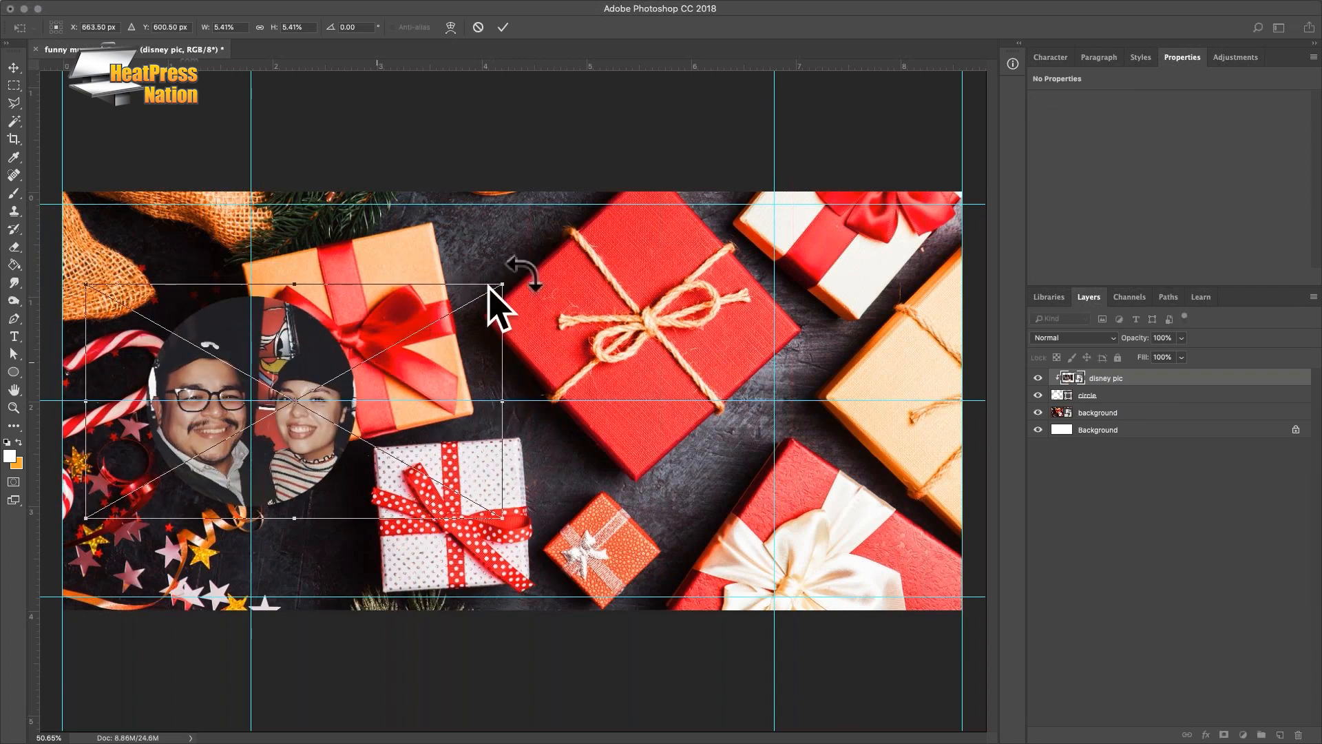
{"action": "left_click_drag", "start_coordinate": [503, 285], "coordinate": [474, 279]}
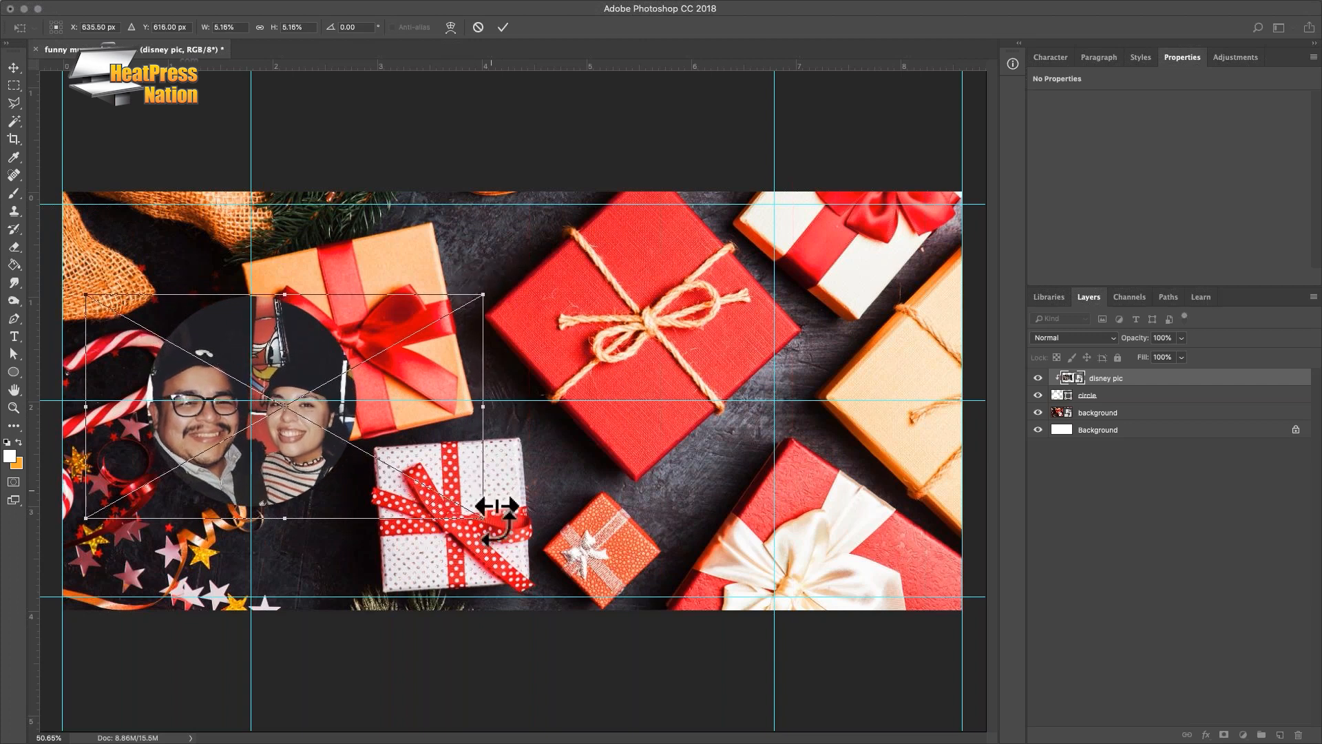
{"action": "left_click_drag", "start_coordinate": [485, 520], "coordinate": [474, 509]}
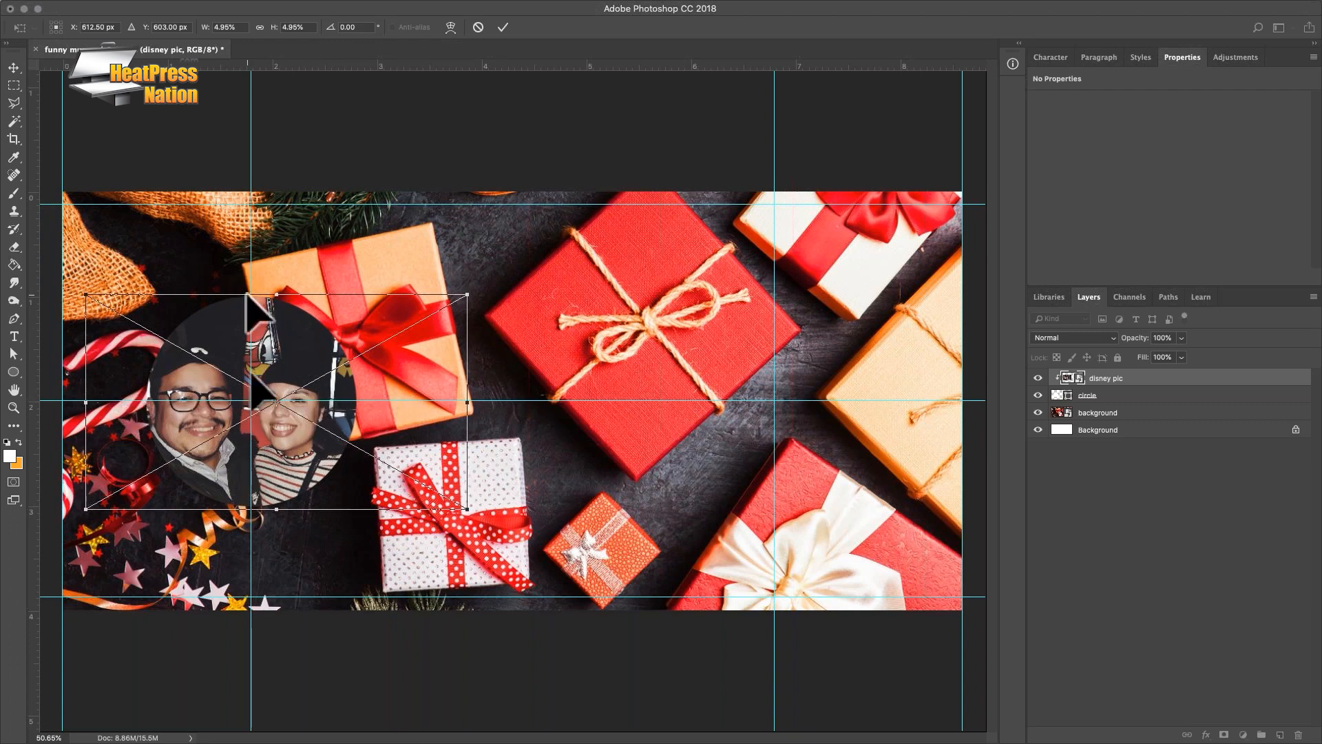
{"action": "left_click", "coordinate": [504, 27]}
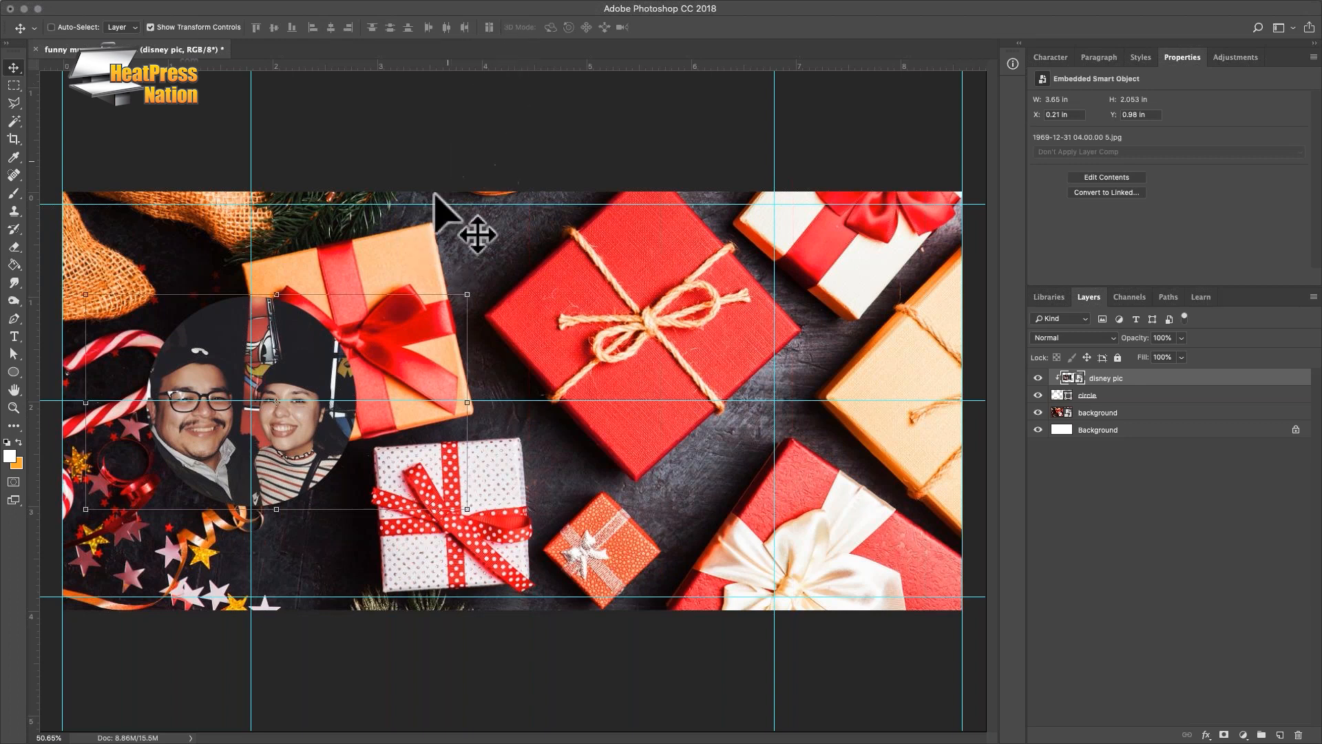
{"action": "left_click_drag", "start_coordinate": [316, 341], "coordinate": [332, 348]}
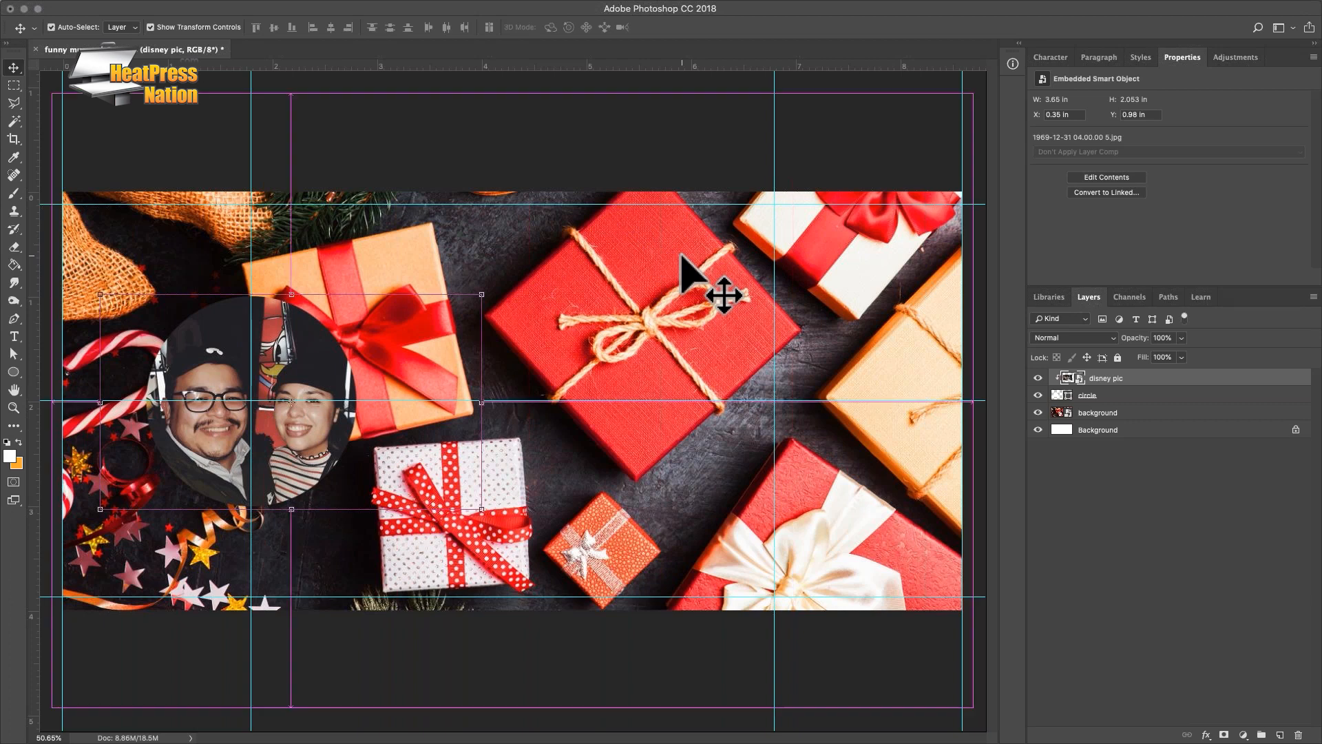
Toggle the guides to compare the design with and without them, leave them hidden, and turn off the transform controls
{"action": "key", "text": "super+semicolon"}
{"action": "key", "text": "super+semicolon"}
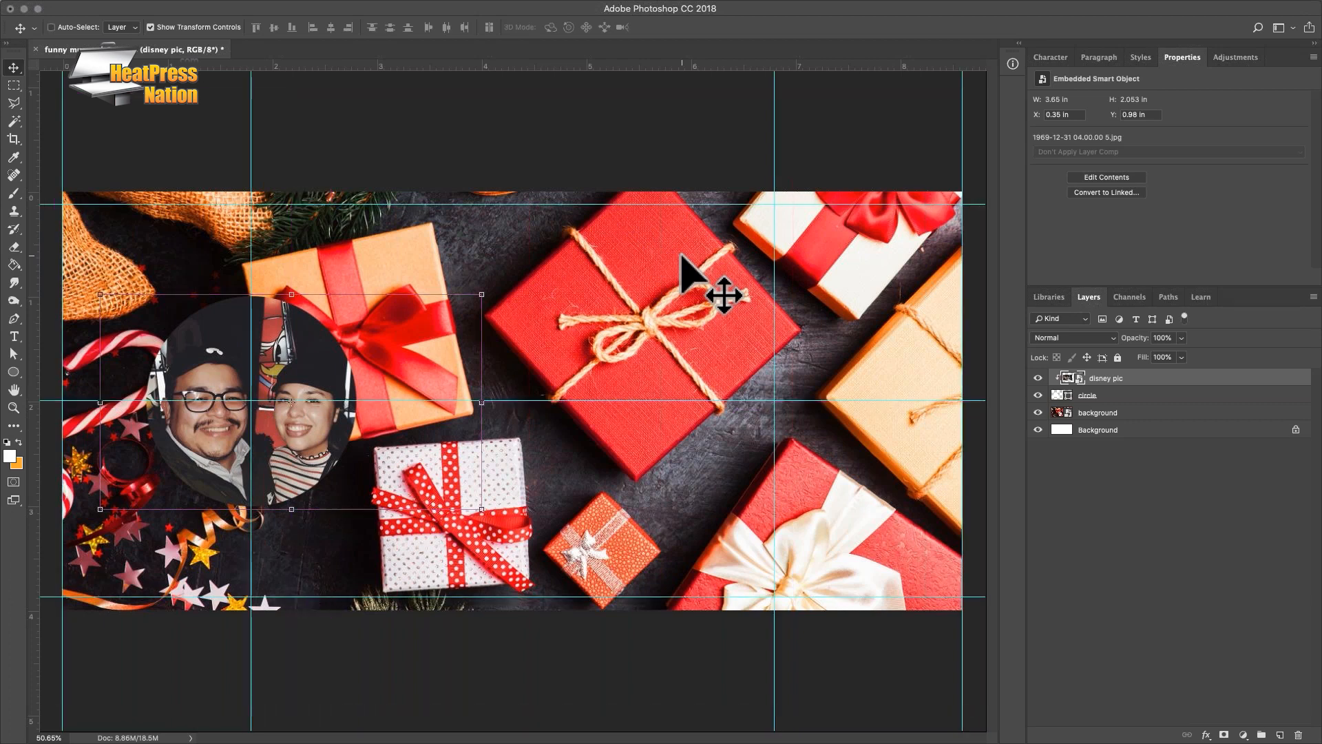
{"action": "key", "text": "super+semicolon"}
{"action": "key", "text": "super+semicolon"}
{"action": "key", "text": "super+semicolon"}
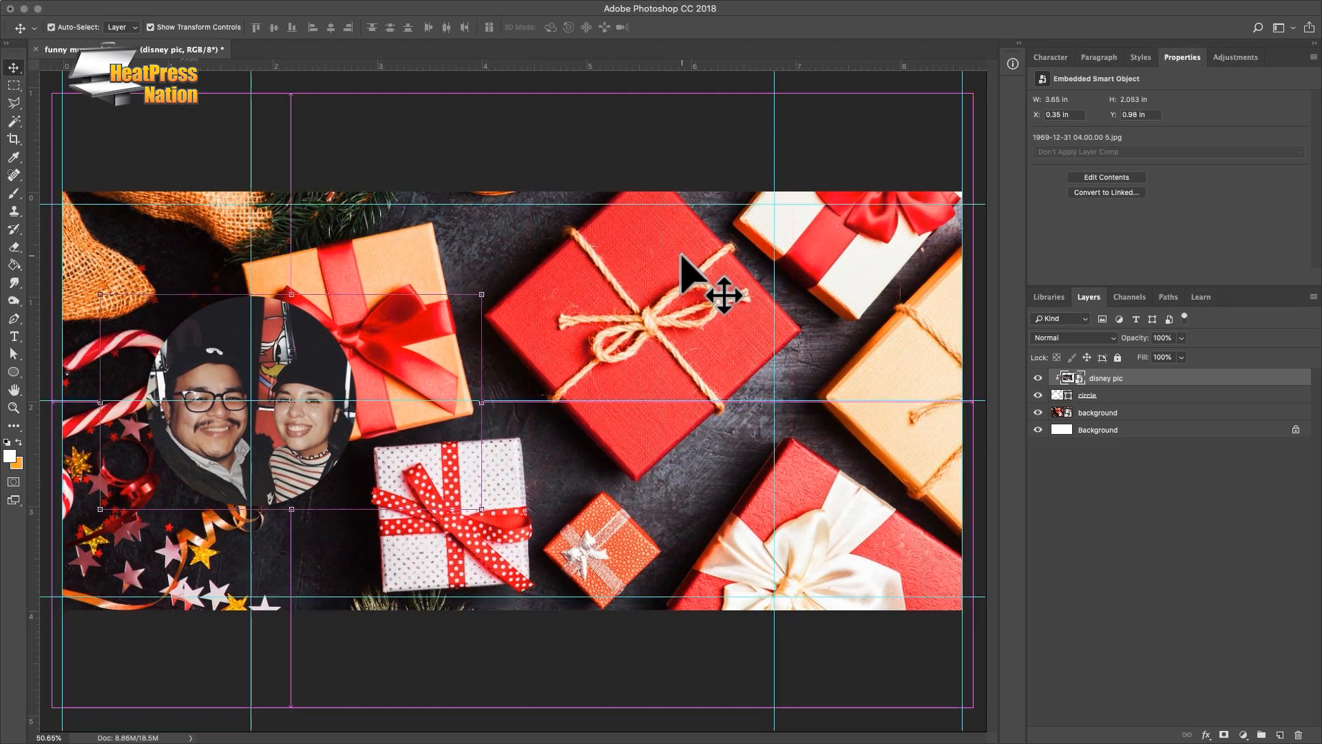
{"action": "key", "text": "super+semicolon"}
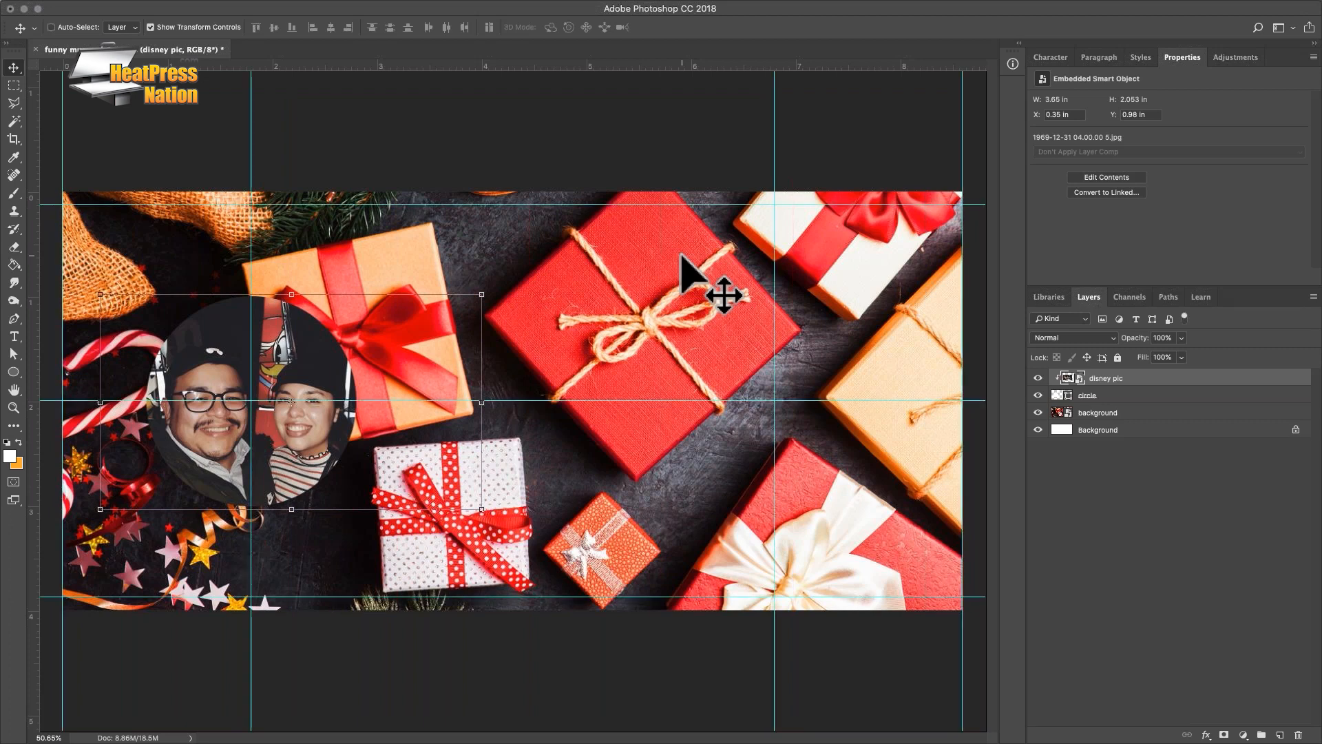
{"action": "key", "text": "super+semicolon"}
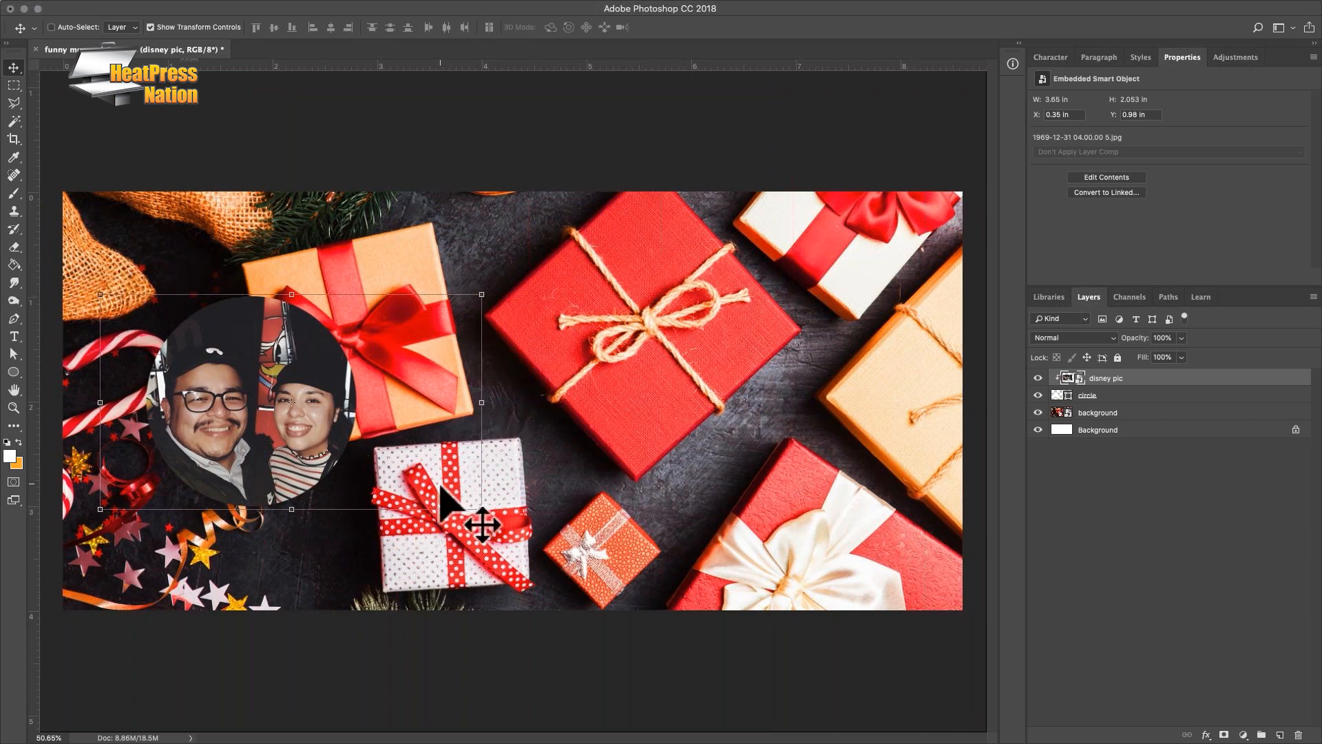
{"action": "left_click", "coordinate": [169, 29]}
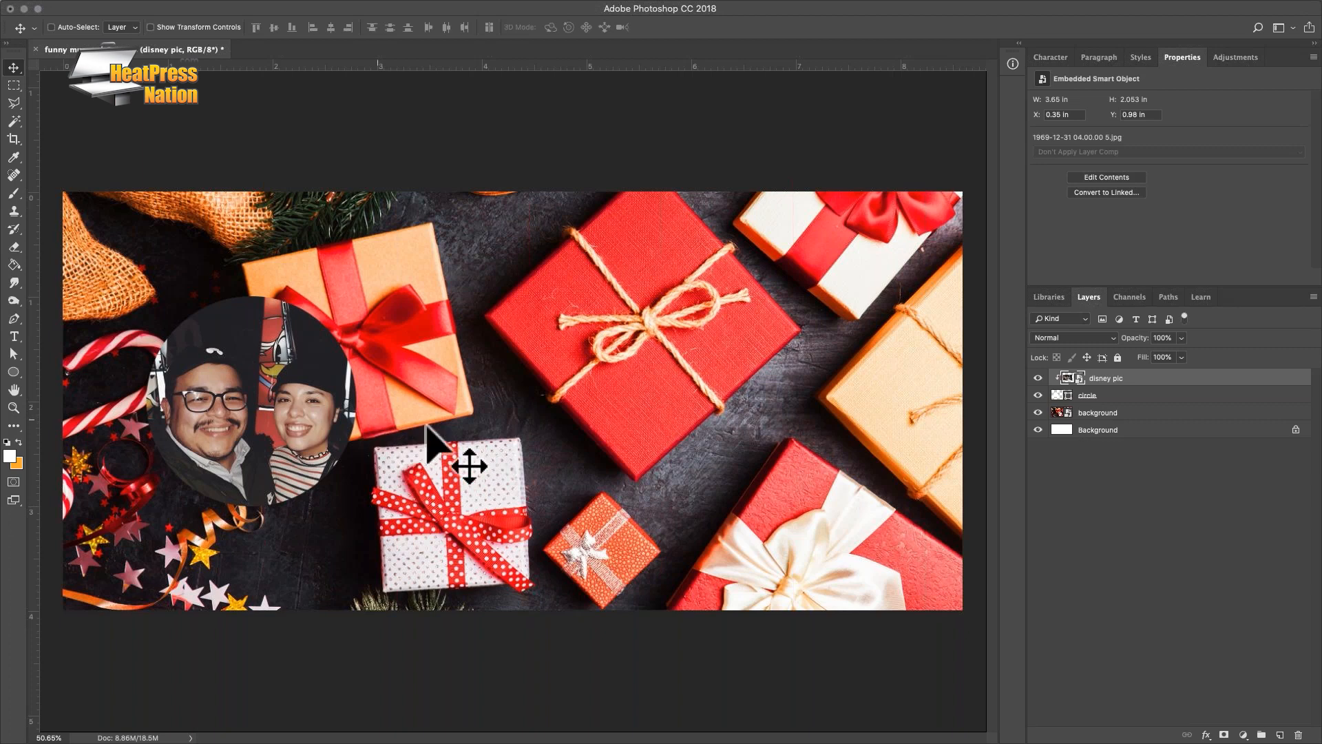
Add a Stroke layer style to the circle layer and set its colour to white (ffffff)
{"action": "left_click", "coordinate": [1192, 394]}
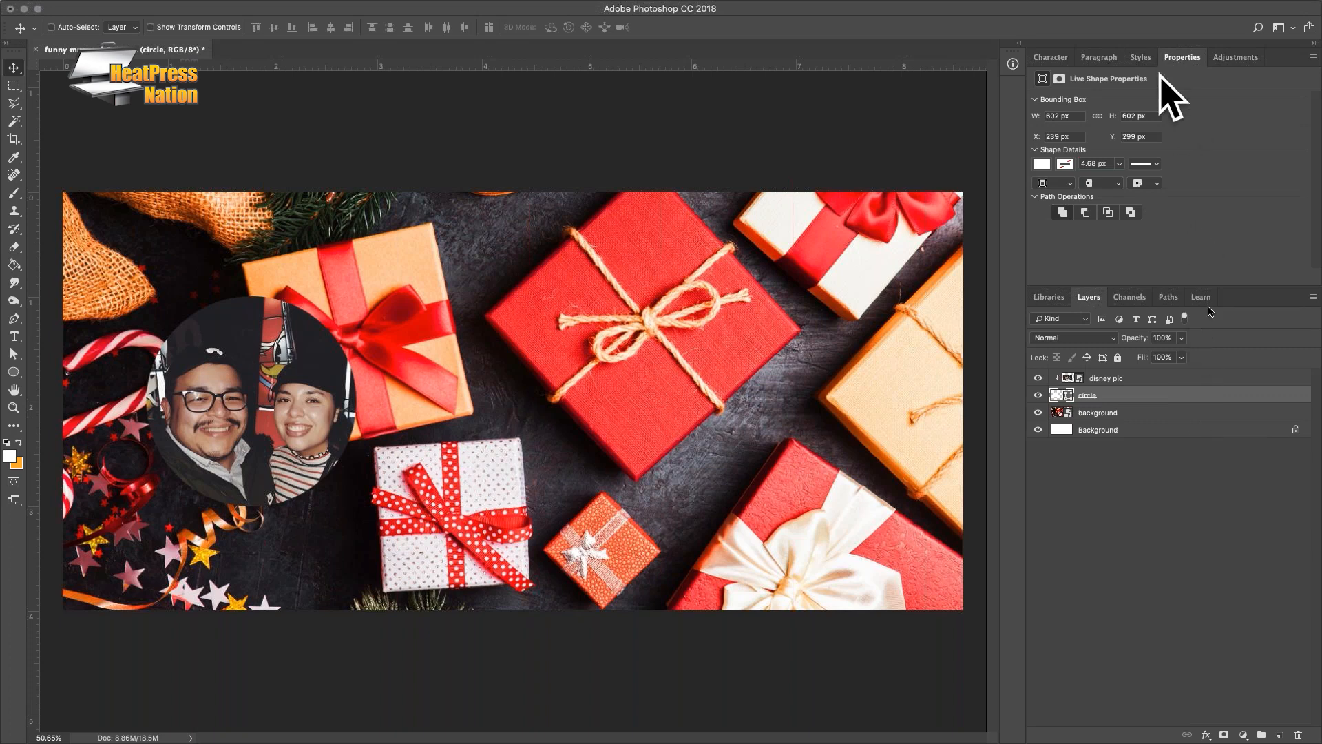
{"action": "double_click", "coordinate": [1194, 397]}
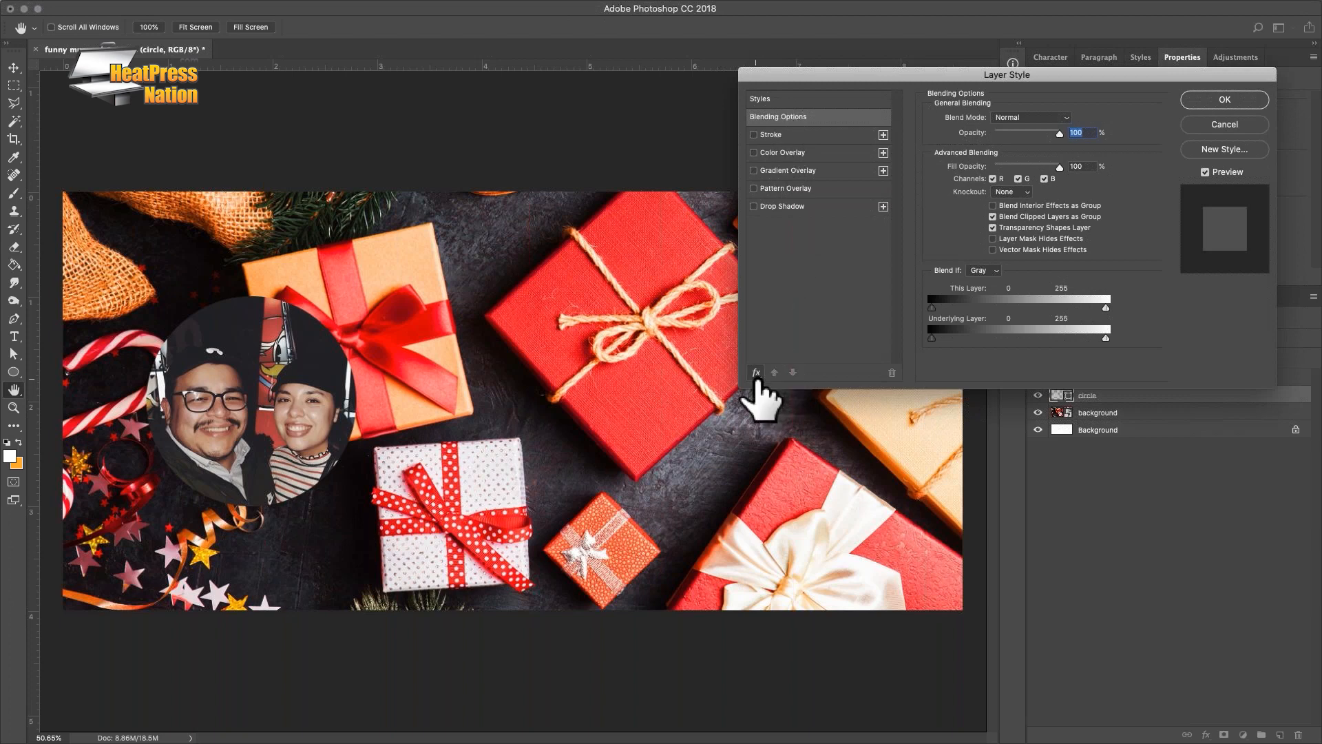
{"action": "left_click", "coordinate": [757, 373]}
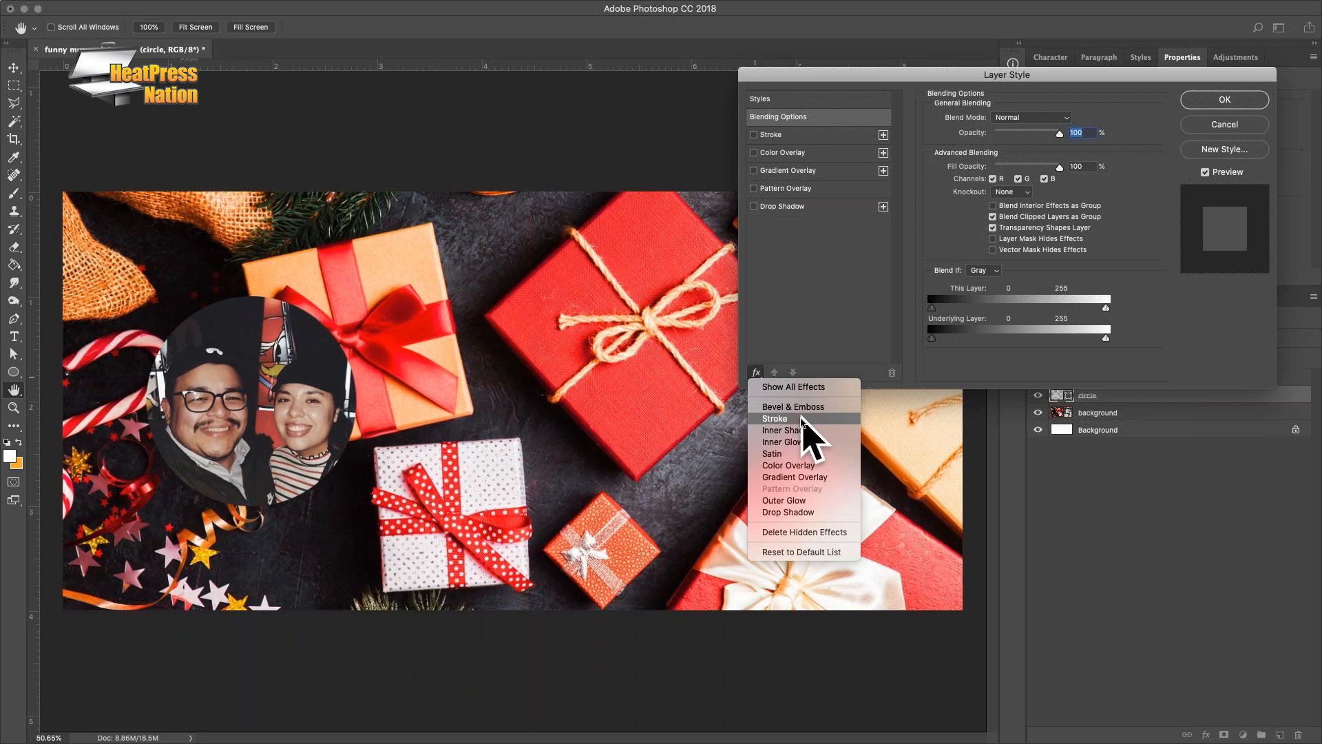
{"action": "left_click", "coordinate": [802, 419]}
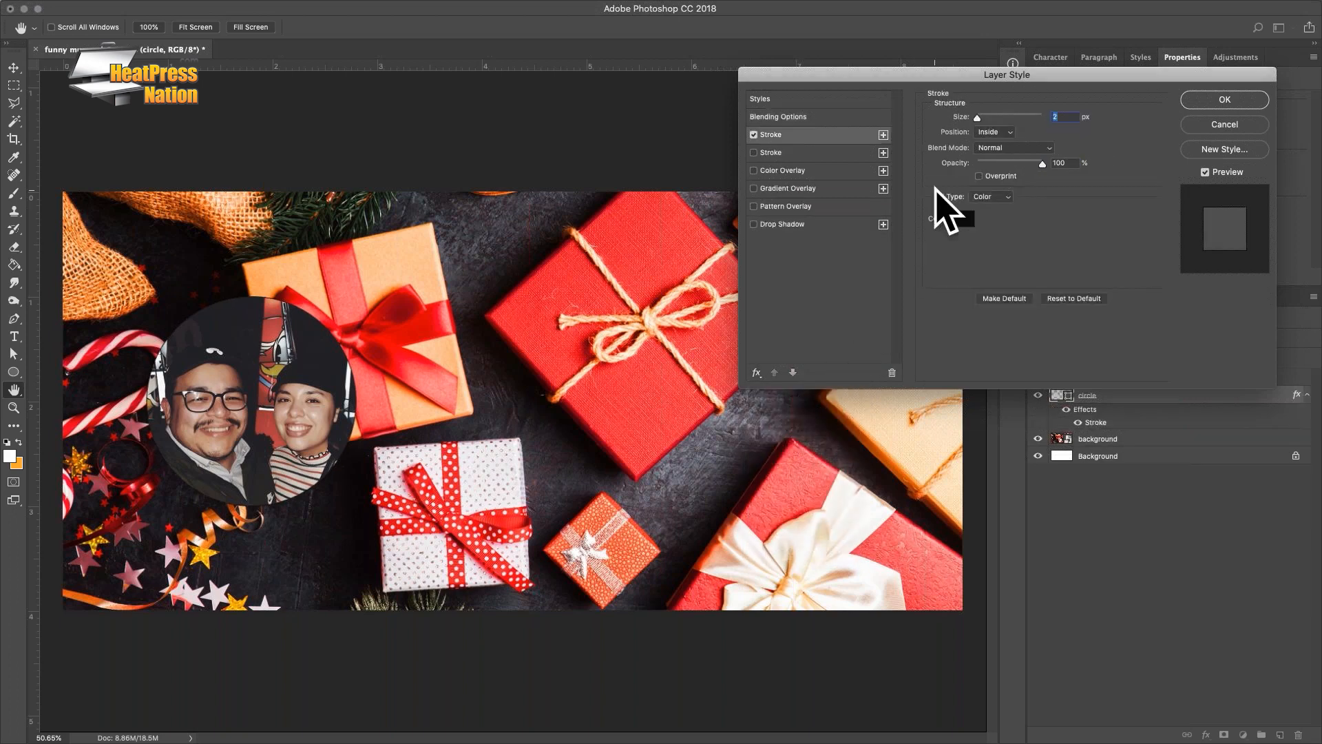
{"action": "left_click", "coordinate": [962, 218]}
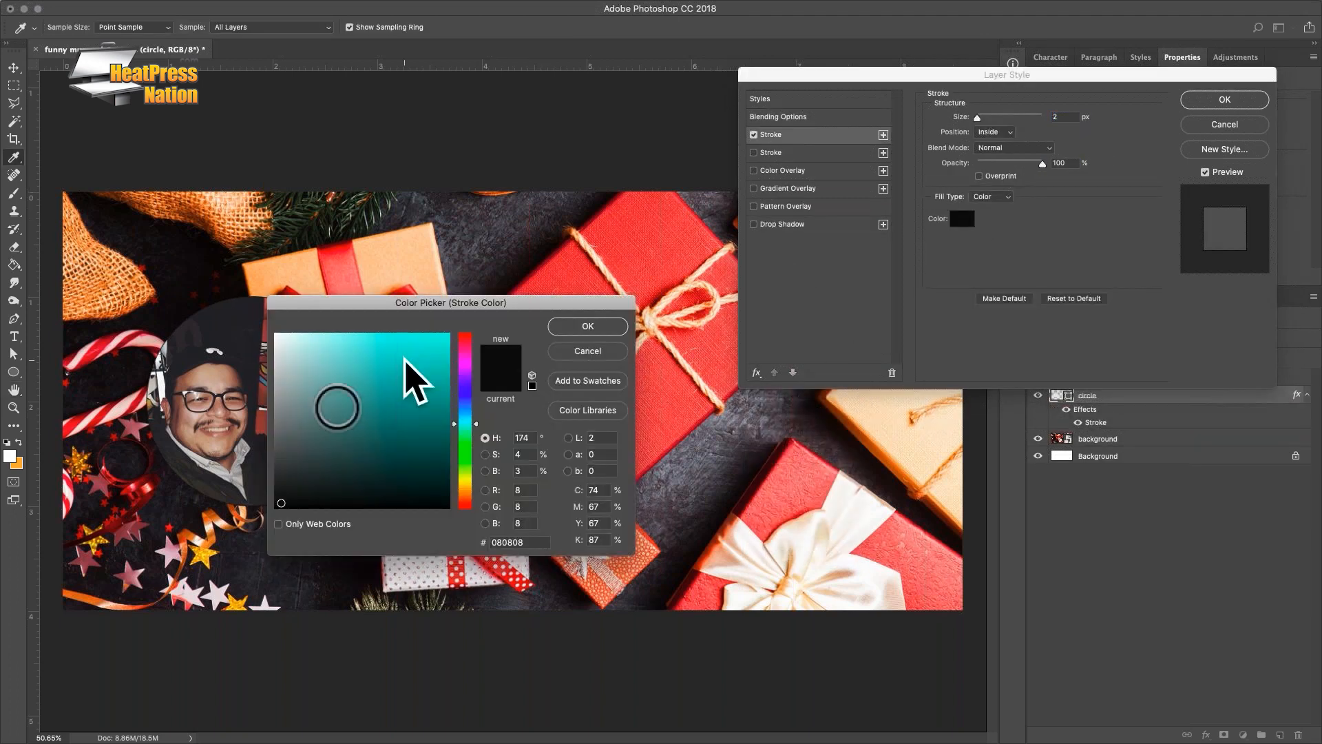
{"action": "left_click_drag", "start_coordinate": [337, 408], "coordinate": [275, 333]}
{"action": "left_click", "coordinate": [591, 321]}
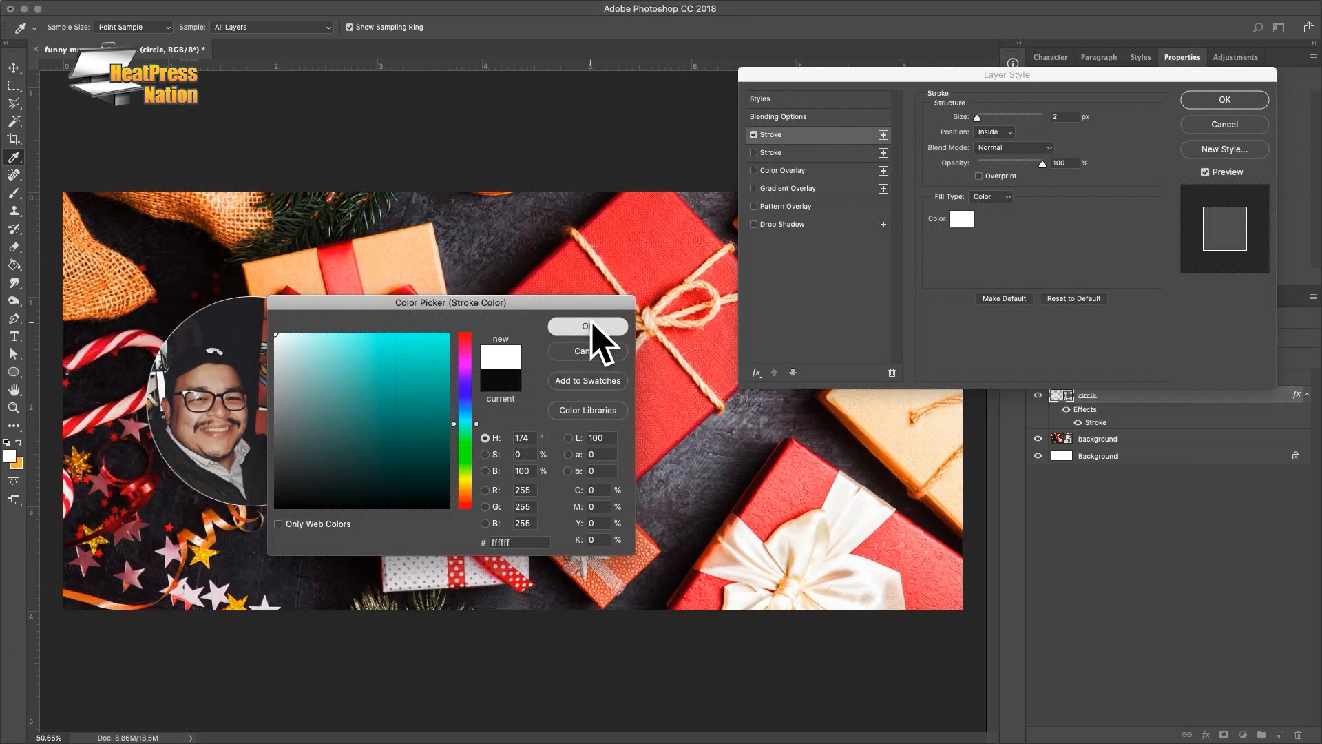
Set the circle's stroke position to Outside and its size to 18 px, and apply the layer style
{"action": "left_click", "coordinate": [1002, 133]}
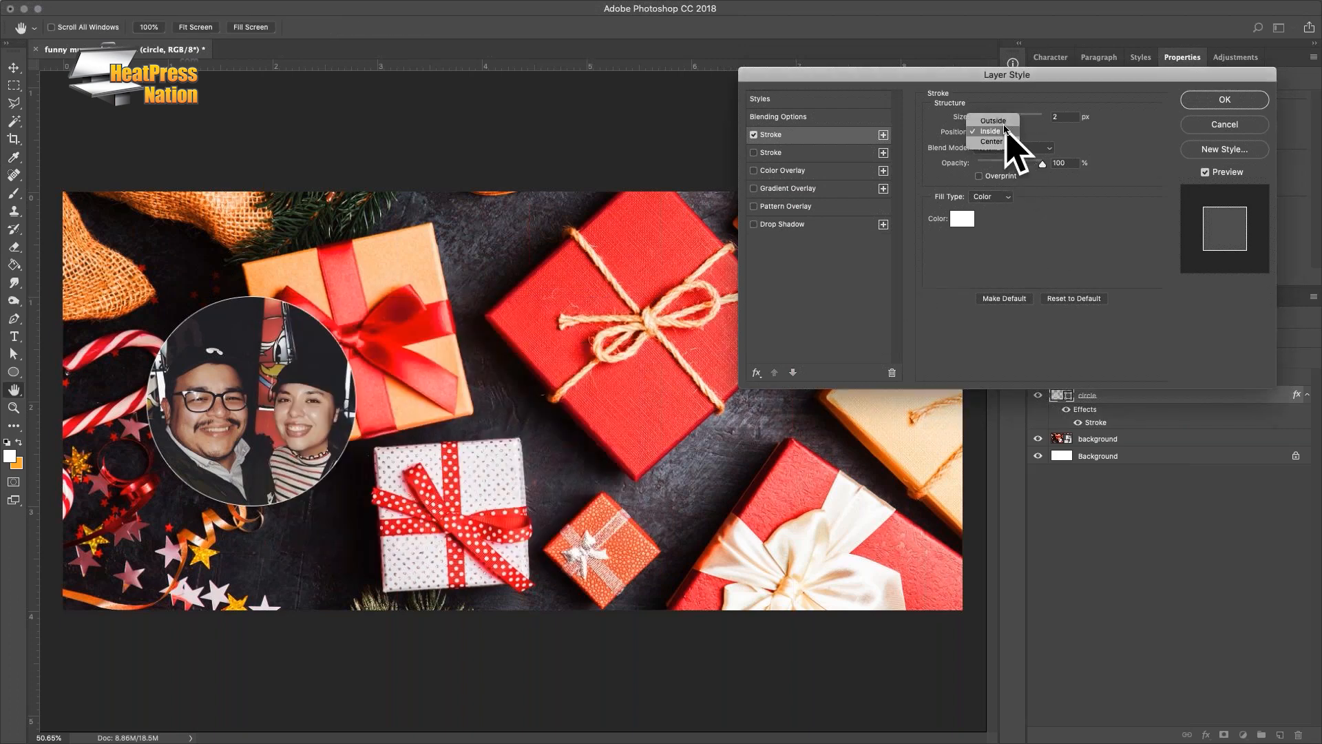
{"action": "left_click", "coordinate": [1005, 122]}
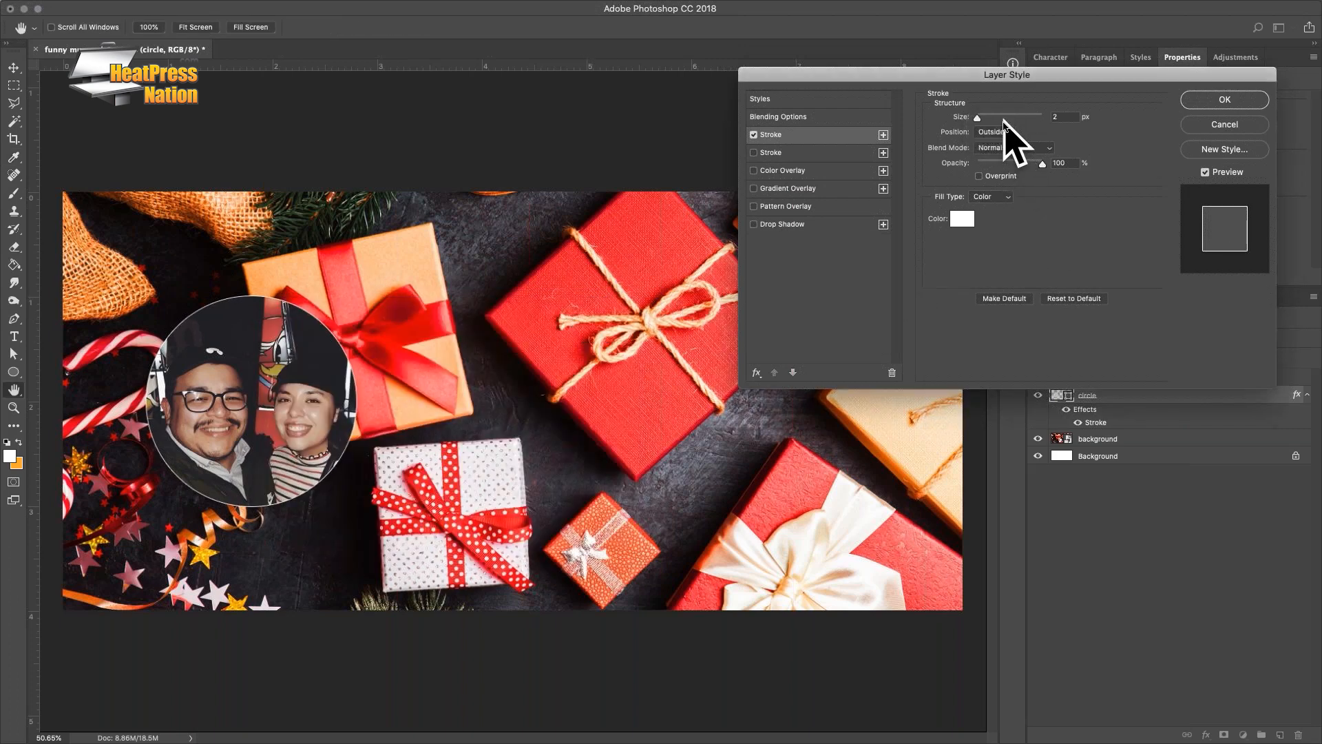
{"action": "left_click", "coordinate": [1067, 116]}
{"action": "left_click_drag", "start_coordinate": [978, 120], "coordinate": [986, 118]}
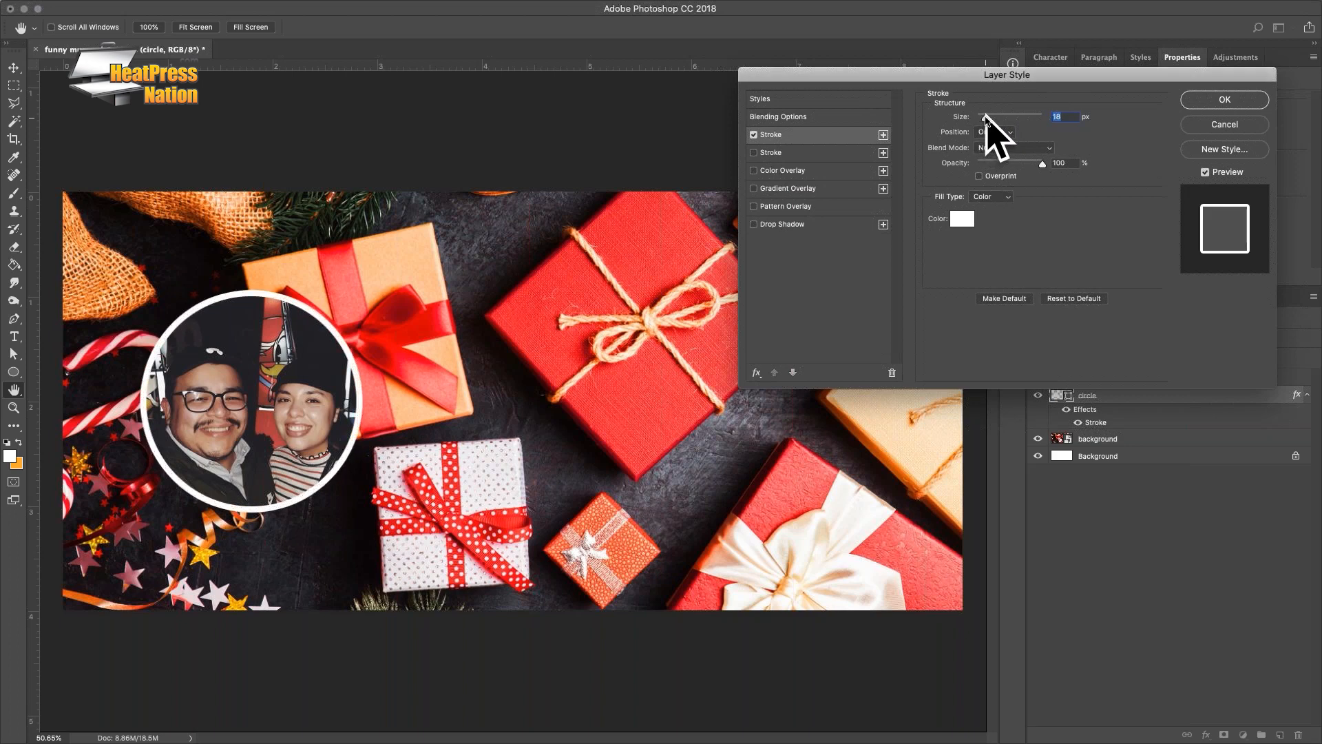
{"action": "left_click", "coordinate": [1239, 101]}
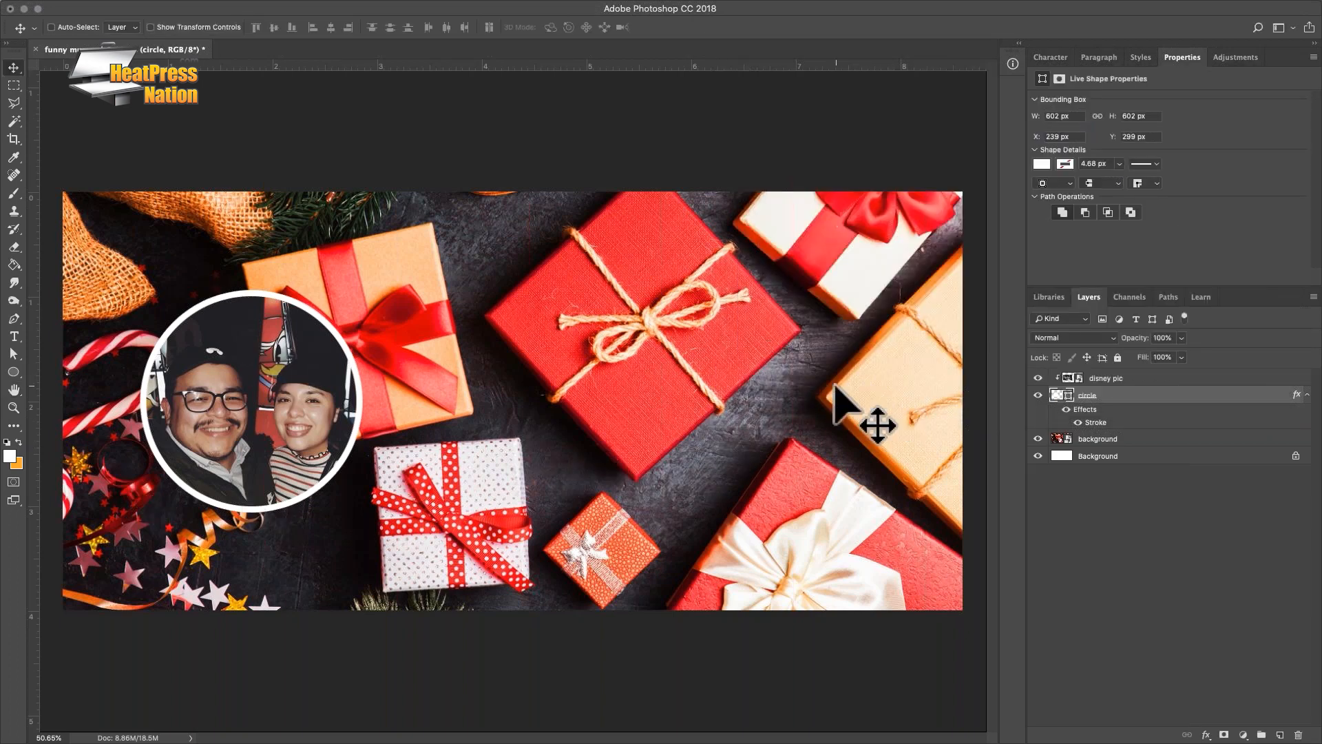
With the guides shown, add placeholder text "sdjfngkdsnfkgjsdnfjkgn" near the centre crossing of the right-hand guide and move its layer below the circle layer
{"action": "key", "text": "super"}
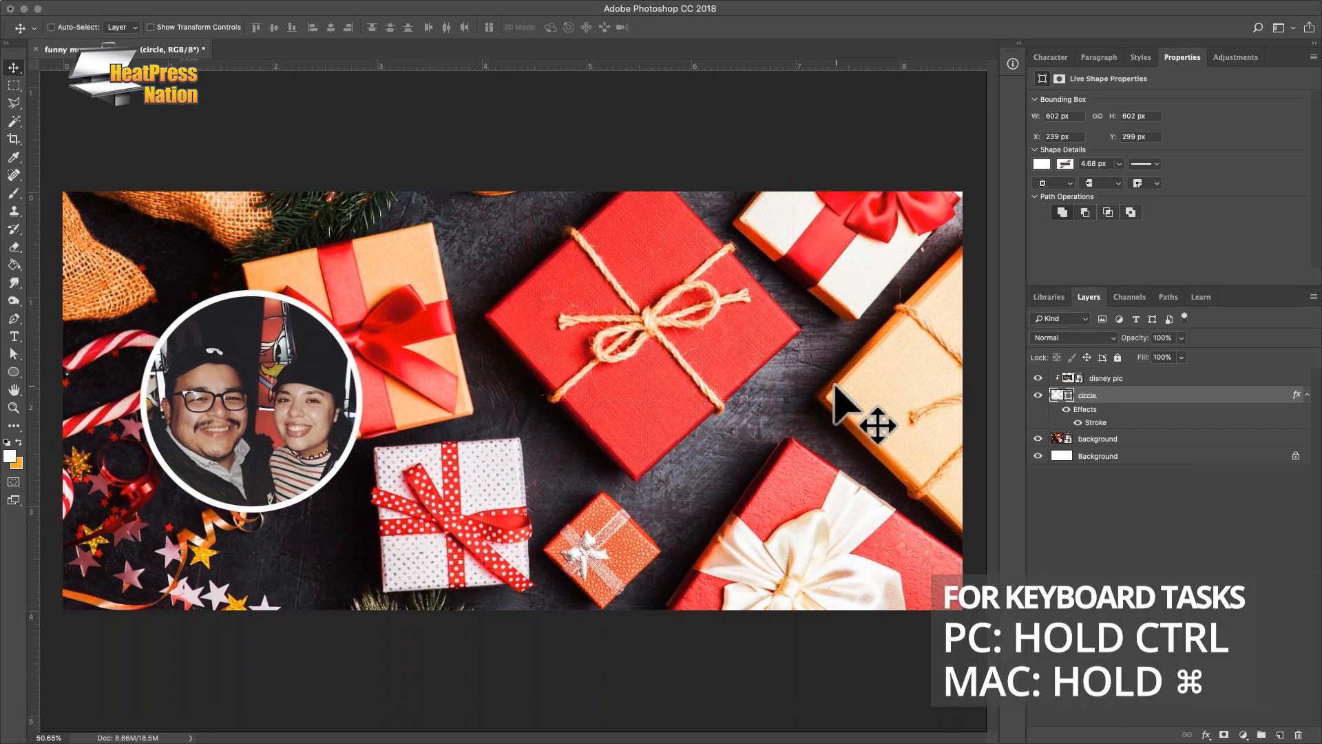
{"action": "key", "text": "super+semicolon"}
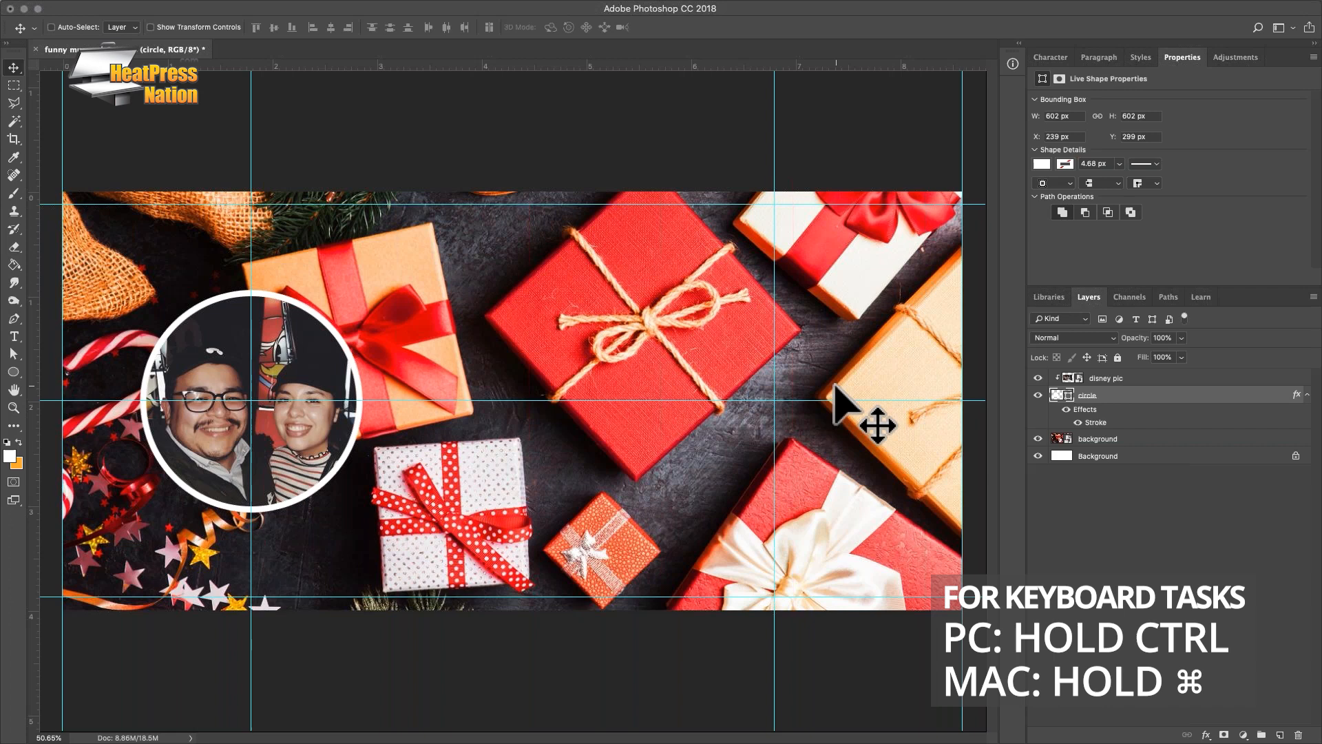
{"action": "left_click", "coordinate": [14, 336]}
{"action": "left_click", "coordinate": [773, 406]}
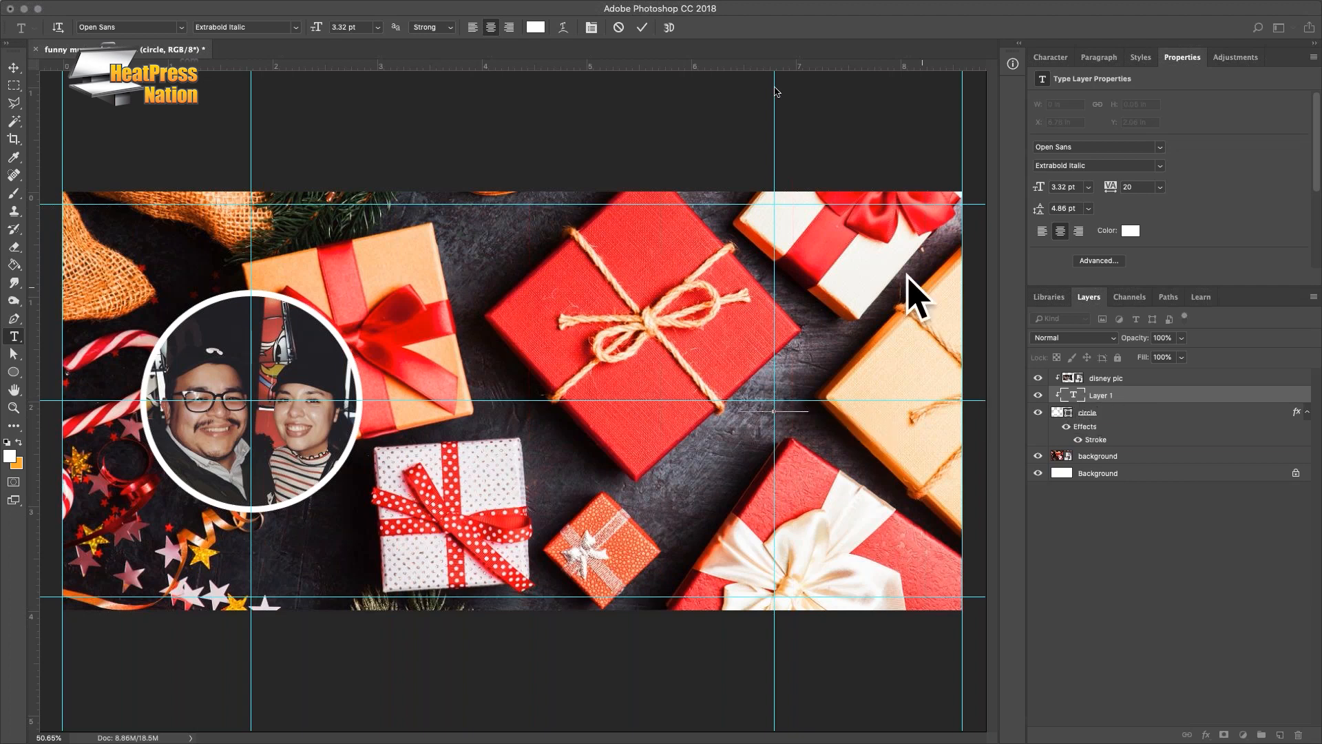
{"action": "left_click", "coordinate": [642, 28]}
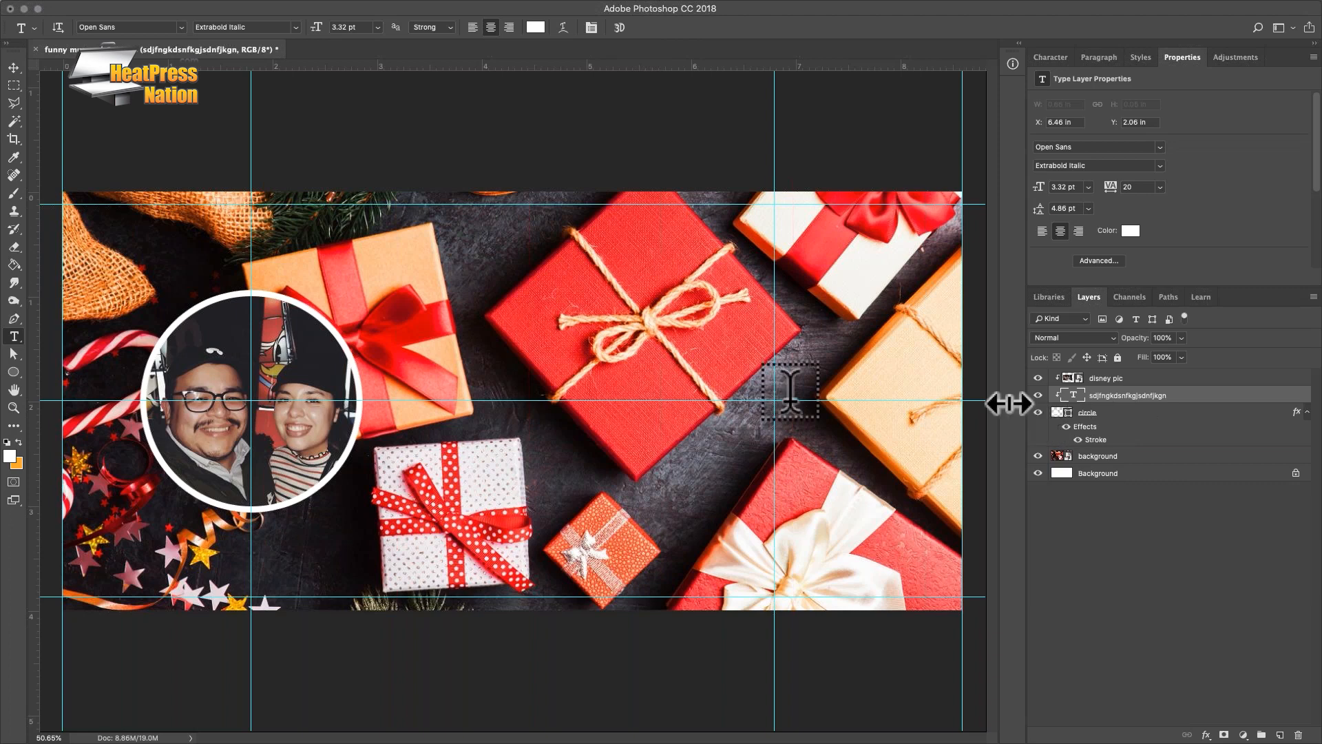
{"action": "mouse_move", "coordinate": [1179, 397]}
{"action": "left_mouse_down"}
{"action": "mouse_move", "coordinate": [1175, 372]}
{"action": "mouse_move", "coordinate": [1212, 448]}
{"action": "left_mouse_up"}
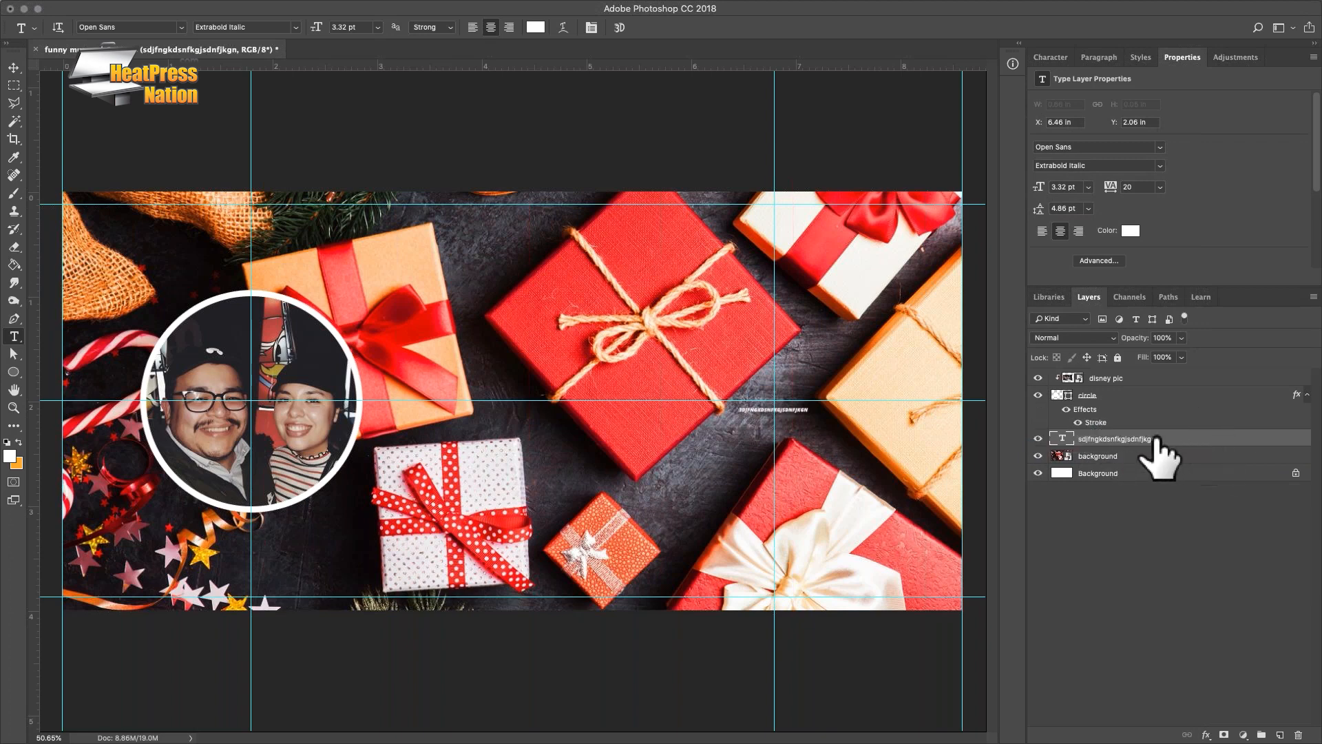
Group the "disney pic" and "circle" layers and name the group "picture"
{"action": "left_click", "coordinate": [1134, 382]}
{"action": "left_click", "coordinate": [1136, 388]}
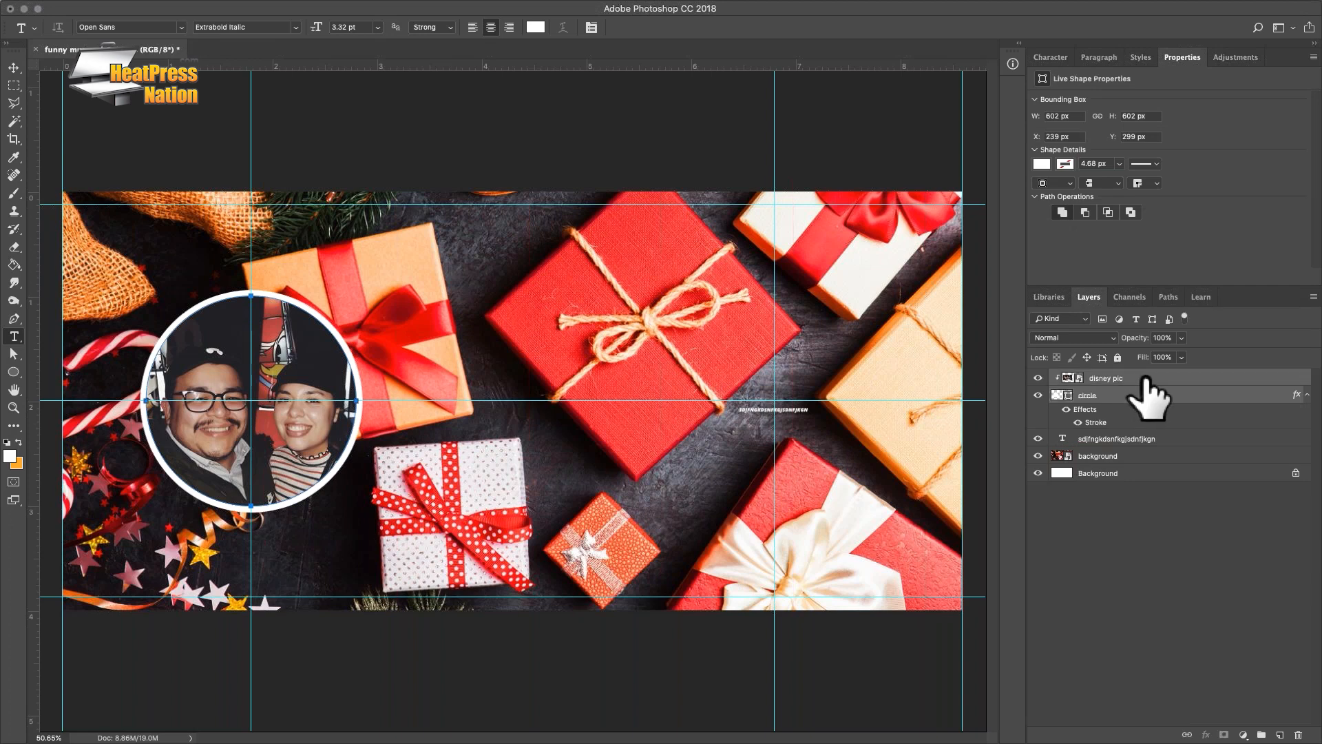
{"action": "left_click", "coordinate": [1146, 381]}
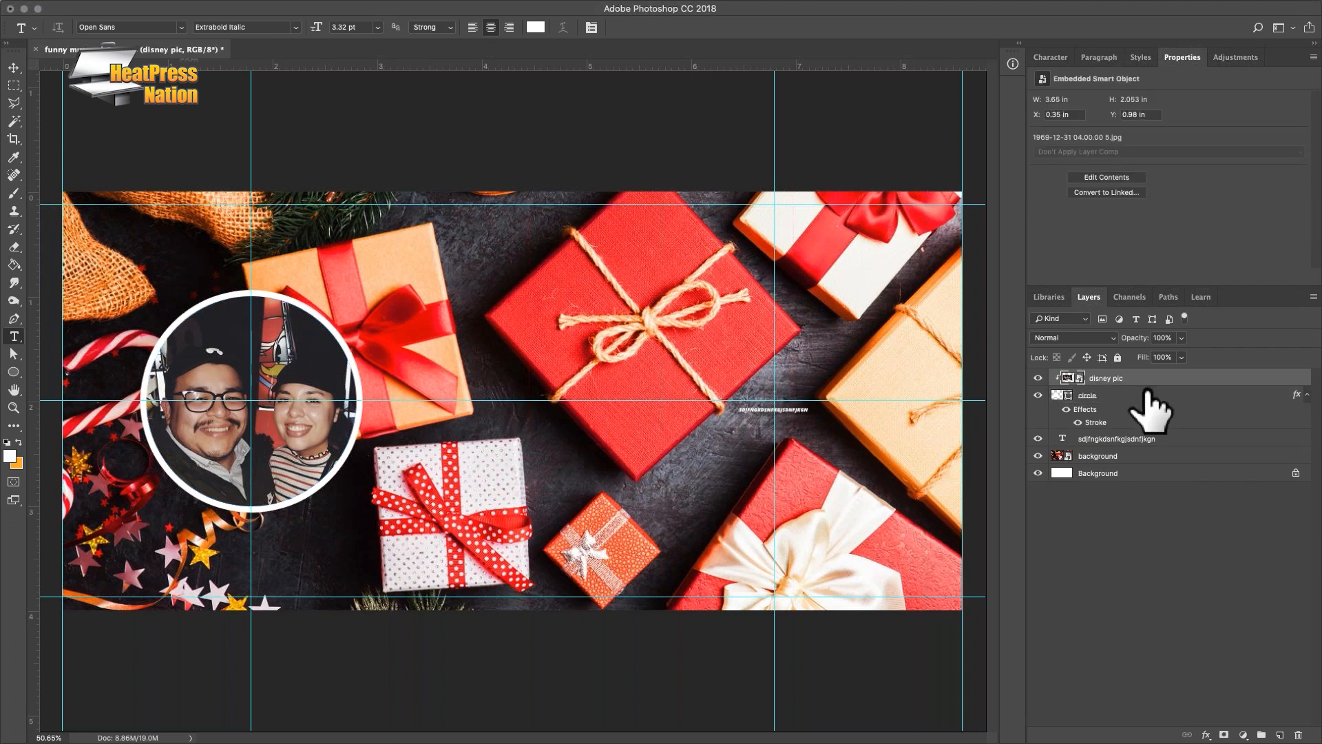
{"action": "left_click", "coordinate": [1148, 394], "text": "shift"}
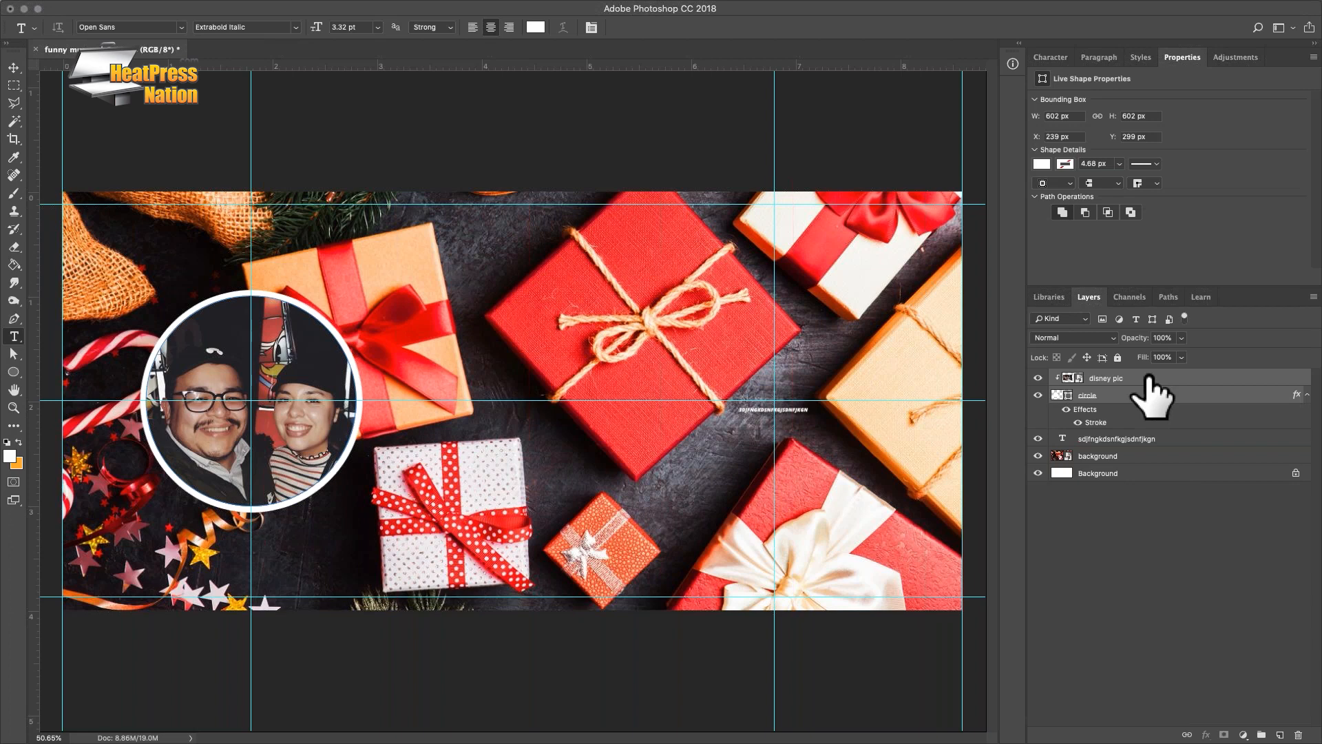
{"action": "left_click", "coordinate": [1149, 377]}
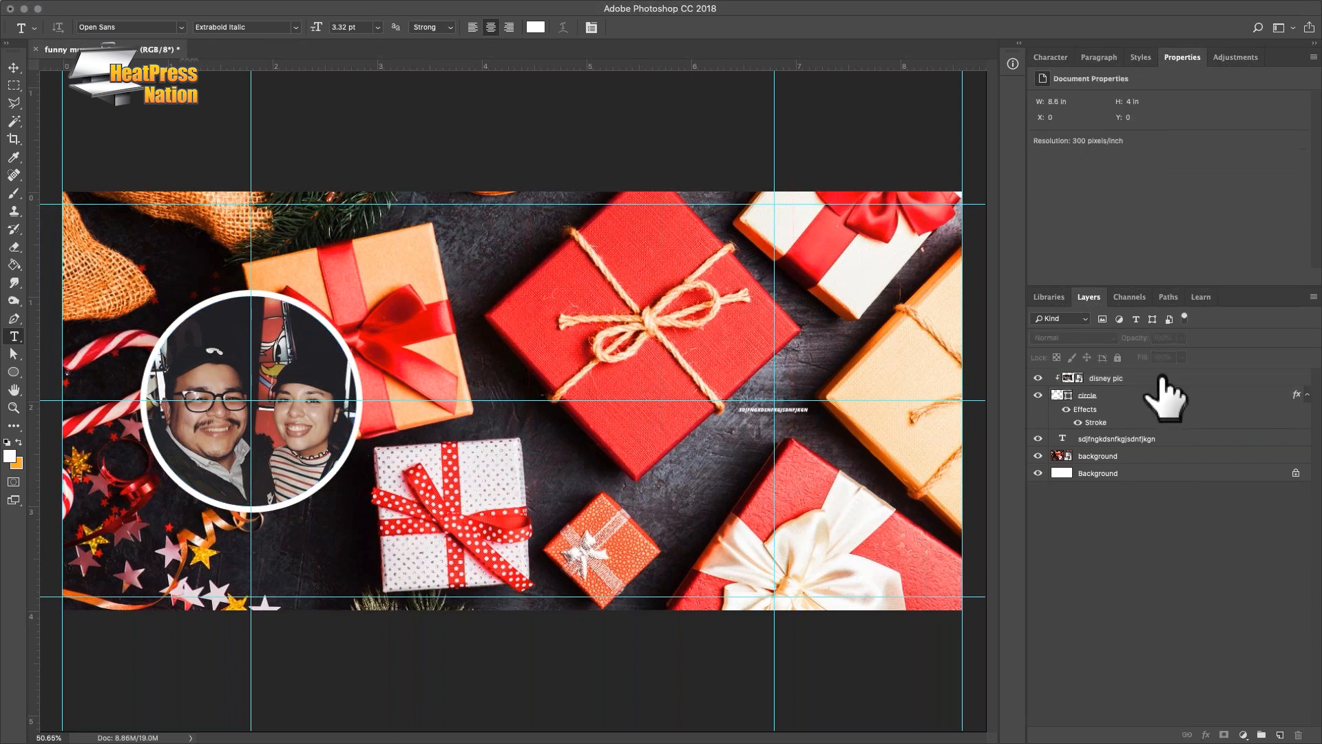
{"action": "left_click", "coordinate": [1161, 391], "text": "shift"}
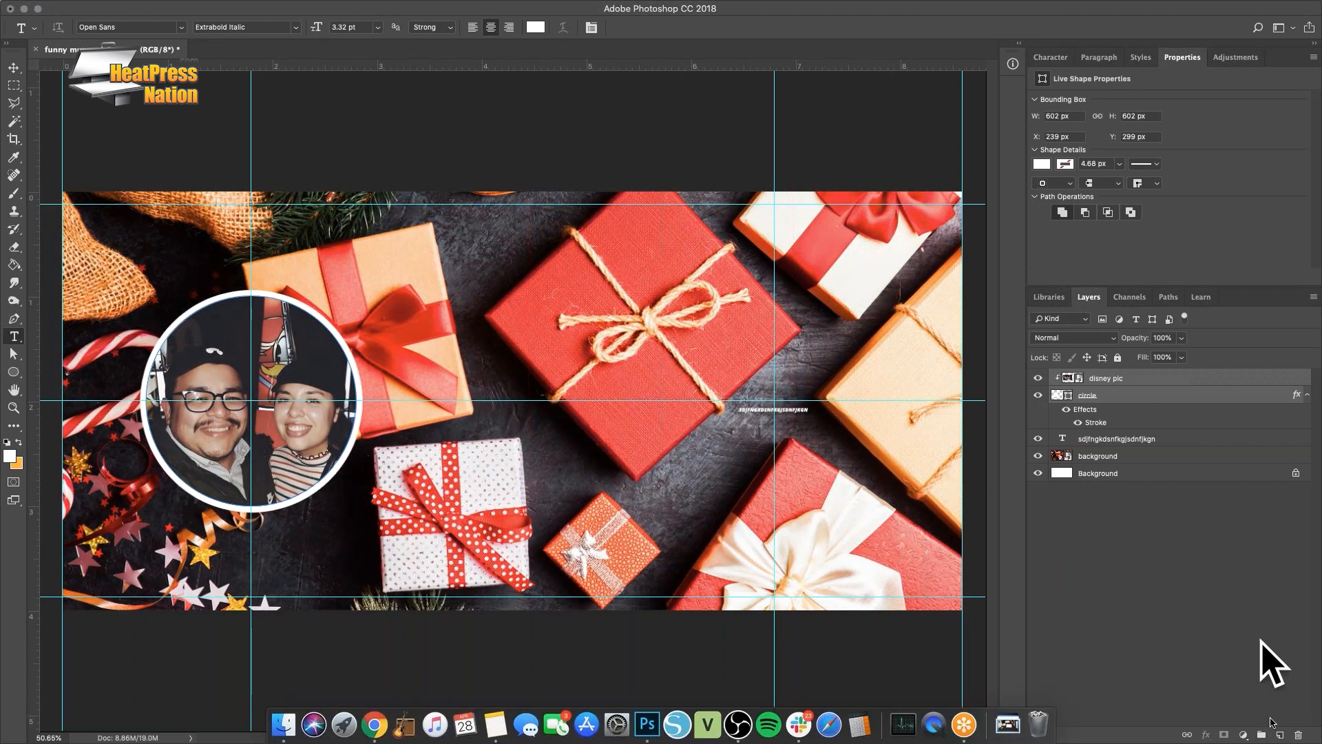
{"action": "left_click", "coordinate": [1263, 735]}
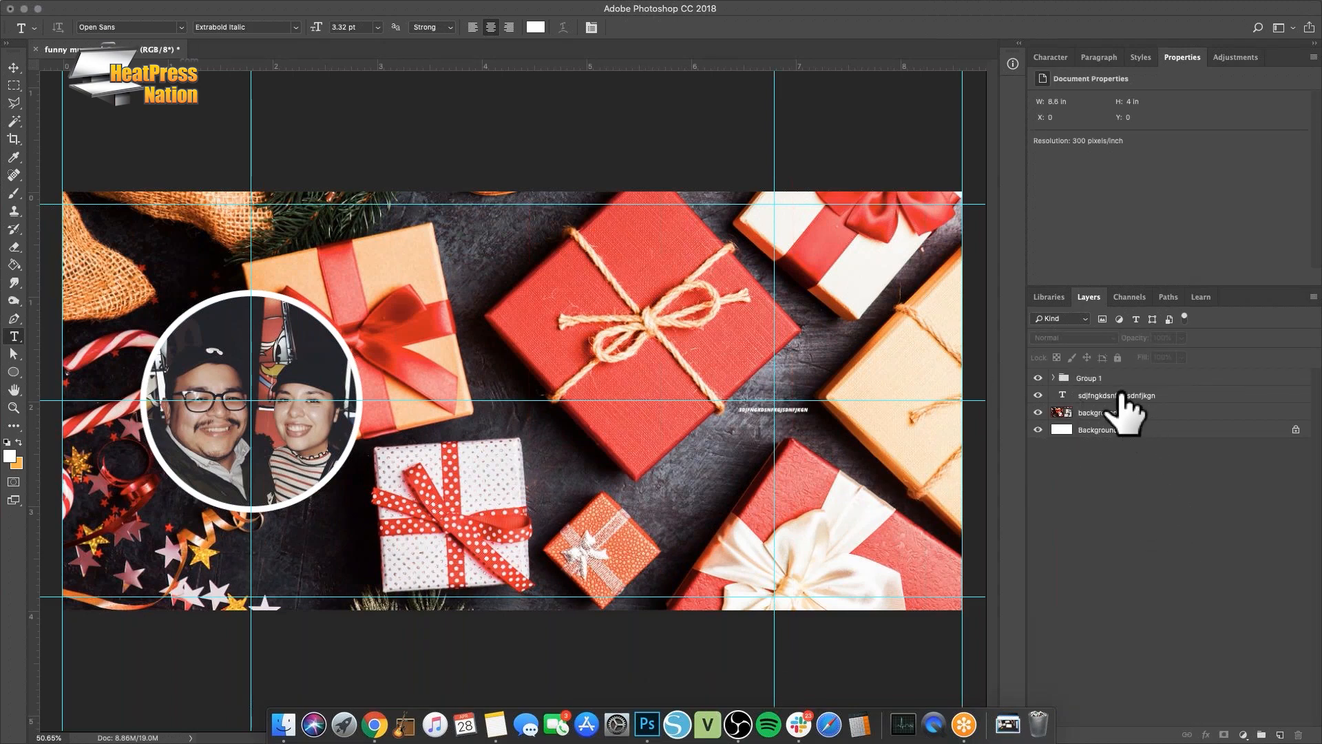
{"action": "double_click", "coordinate": [1093, 379]}
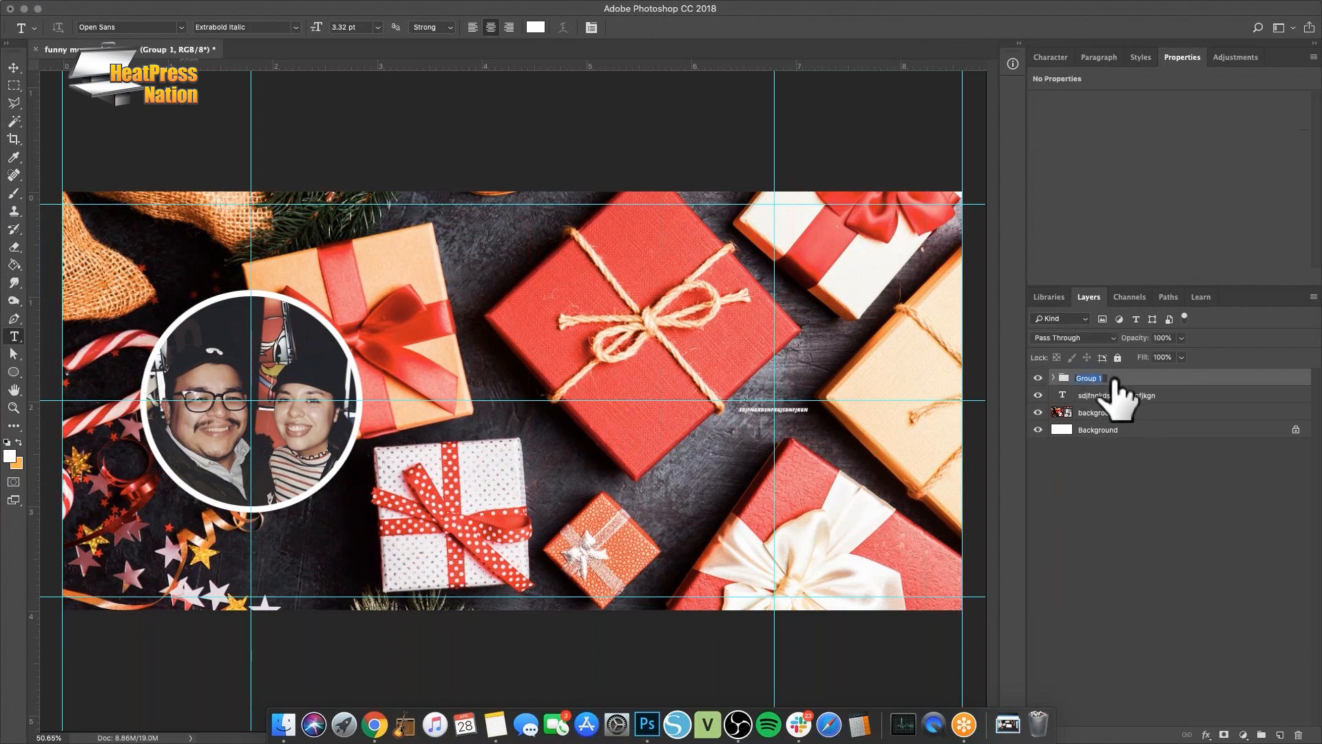
{"action": "type", "text": "picture"}
Set the placeholder text layer's font size to 22.32 pt
{"action": "left_click", "coordinate": [1129, 397]}
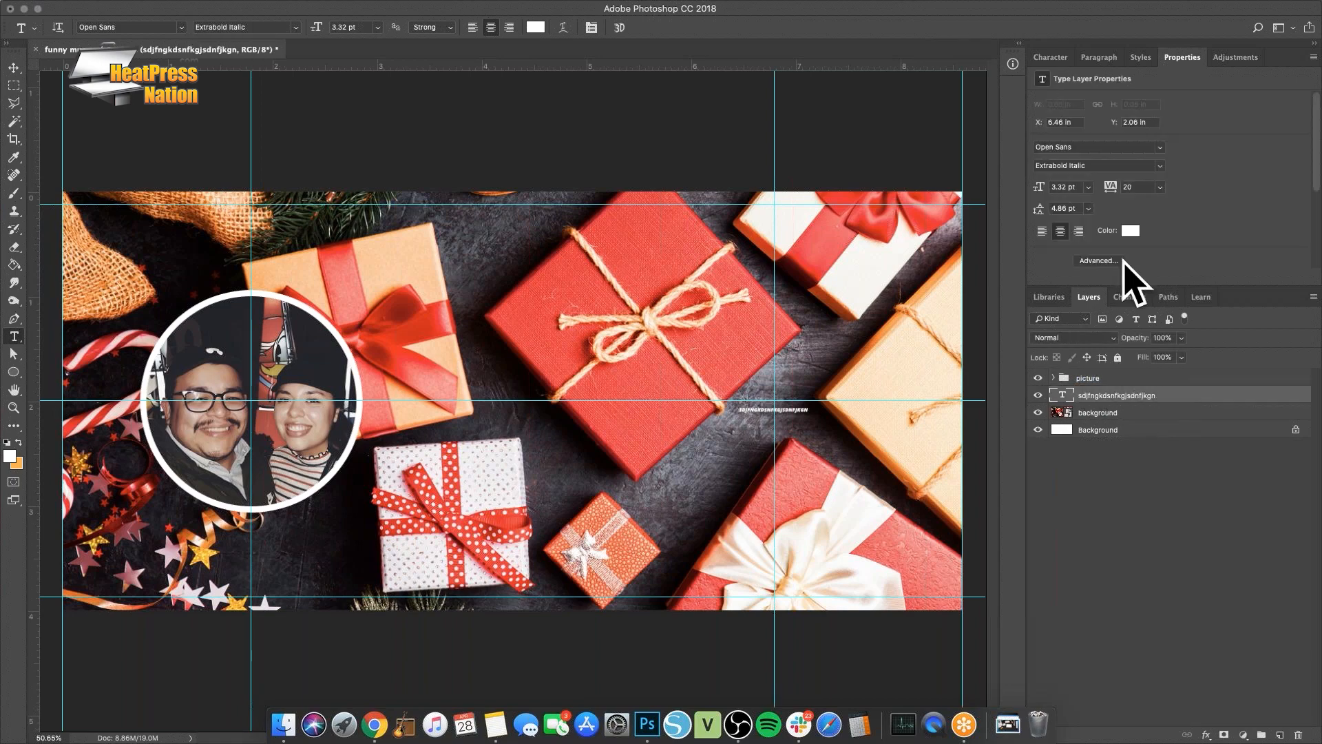
{"action": "left_click", "coordinate": [1058, 61]}
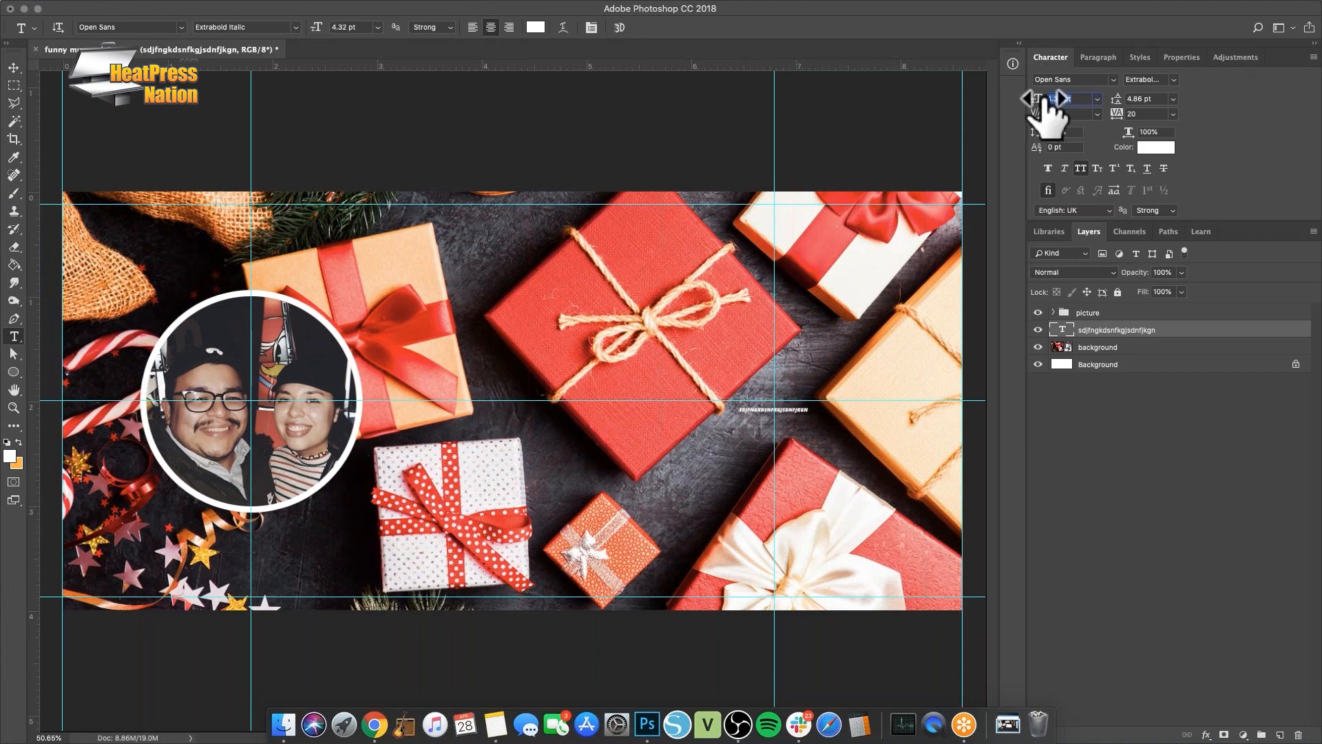
{"action": "left_click_drag", "start_coordinate": [1037, 102], "coordinate": [1054, 117]}
Replace the placeholder text with "merry christmas 2020", one word per line, and commit the text
{"action": "left_click", "coordinate": [836, 405]}
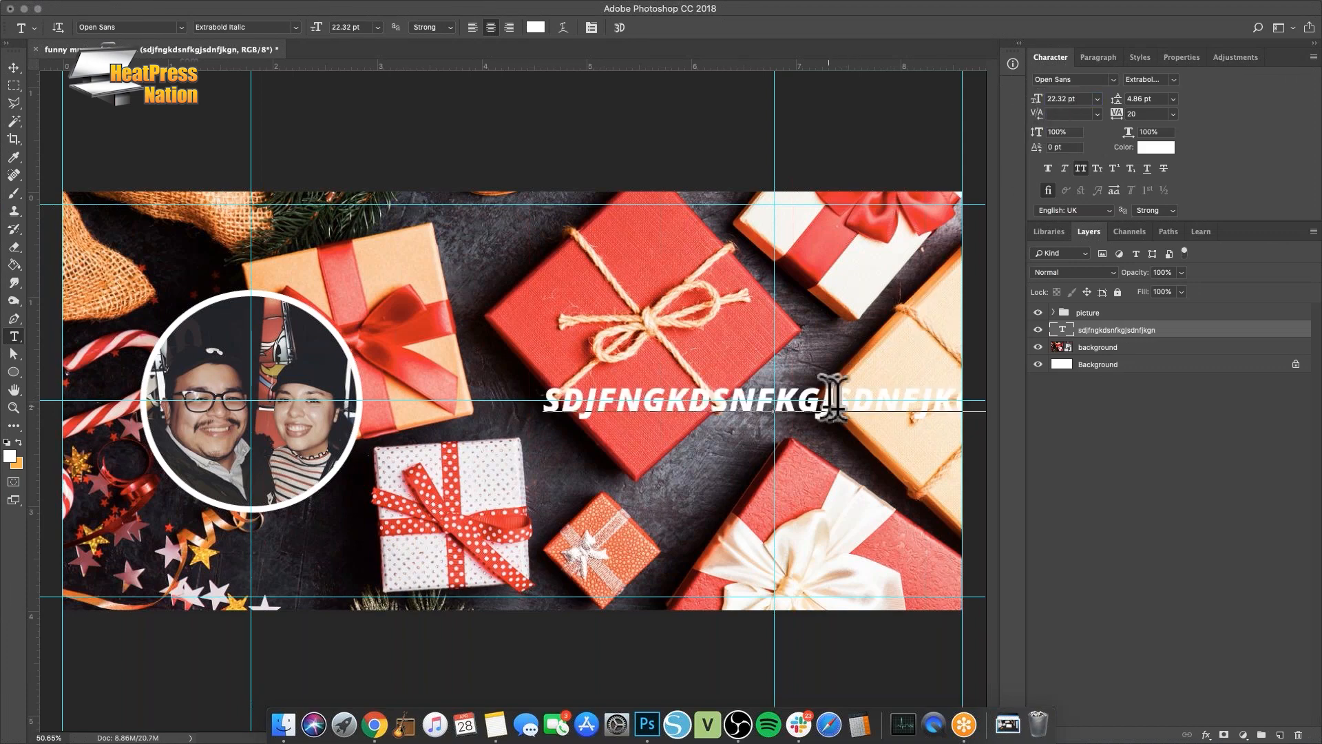
{"action": "key", "text": "super+a"}
{"action": "type", "text": "MERRY"}
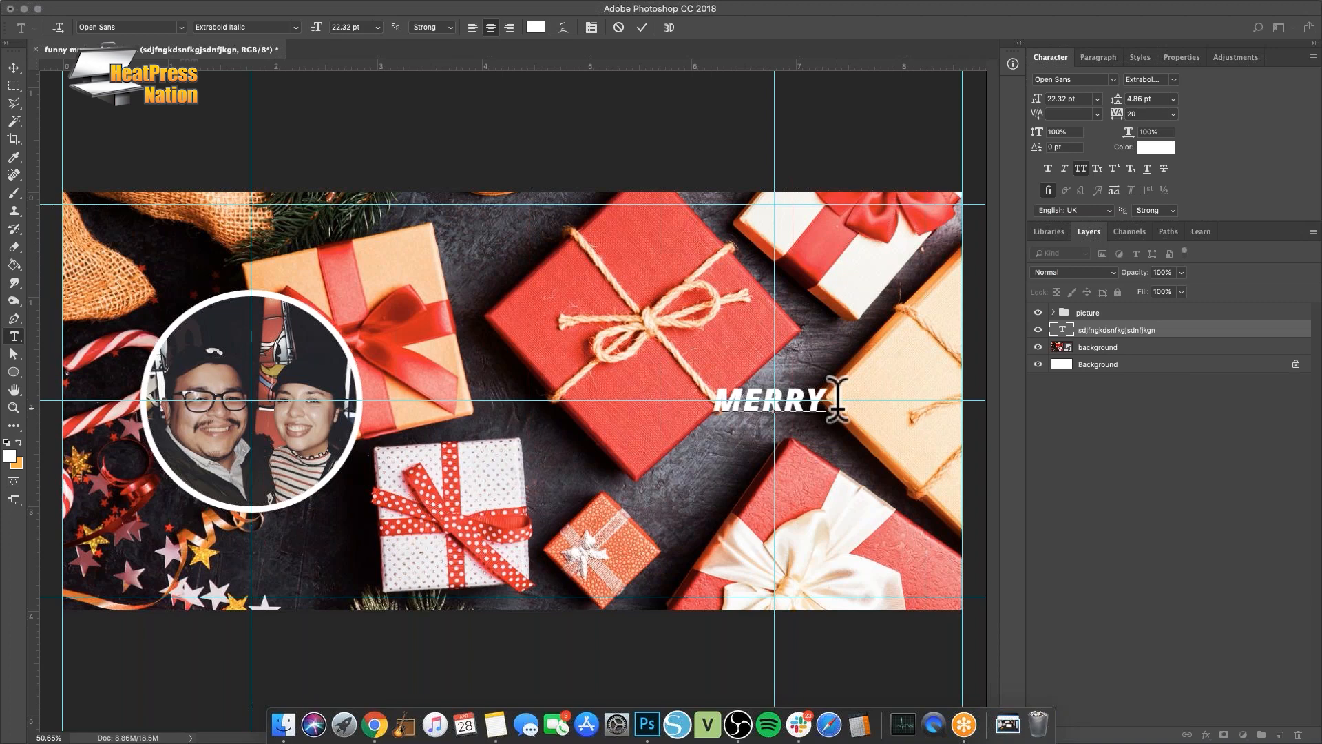
{"action": "key", "text": "BackSpace"}
{"action": "type", "text": "CHRIS"}
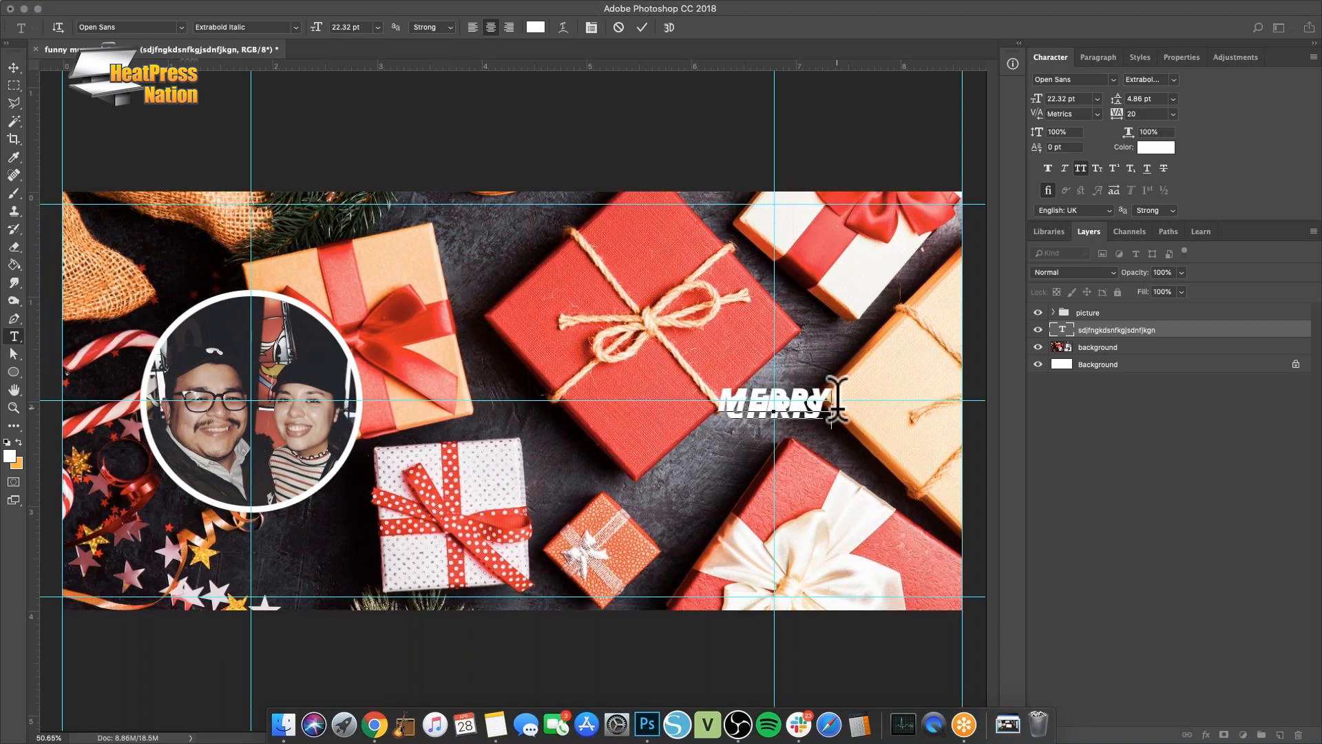
{"action": "type", "text": "TMAS"}
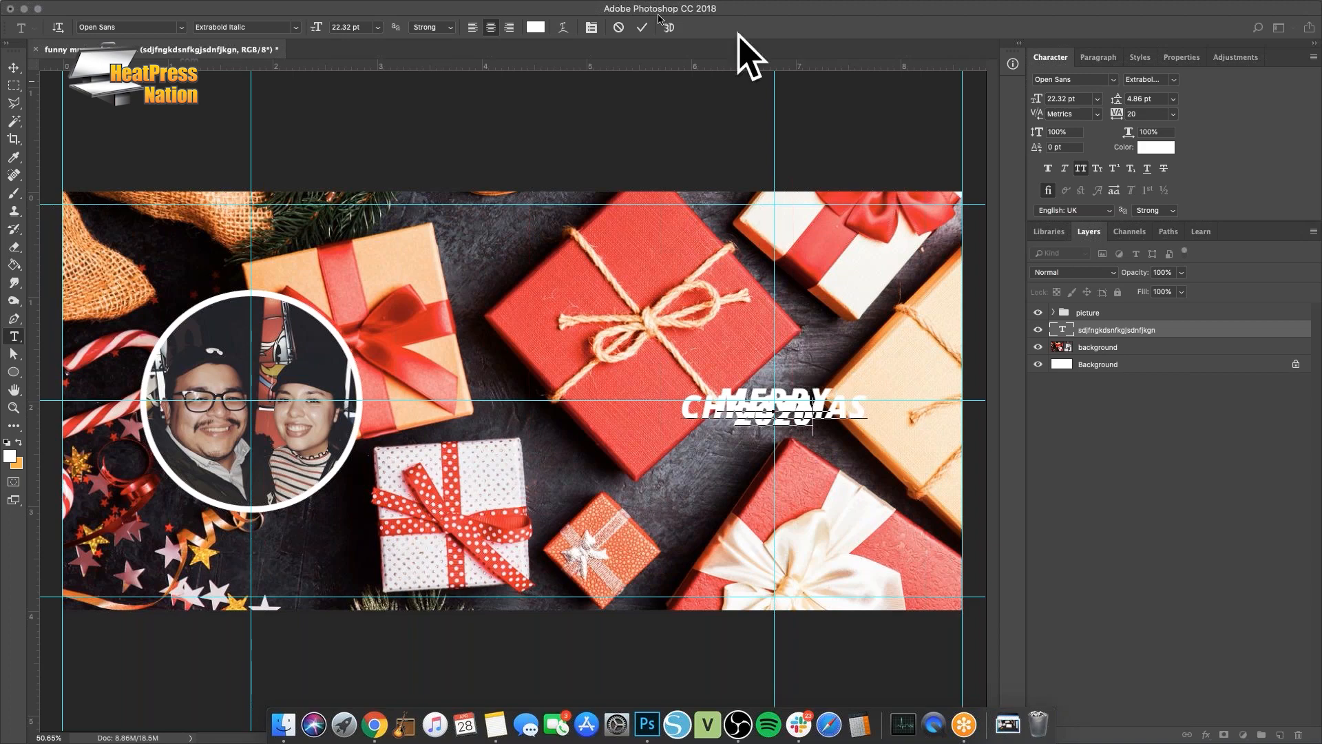
{"action": "left_click", "coordinate": [646, 29]}
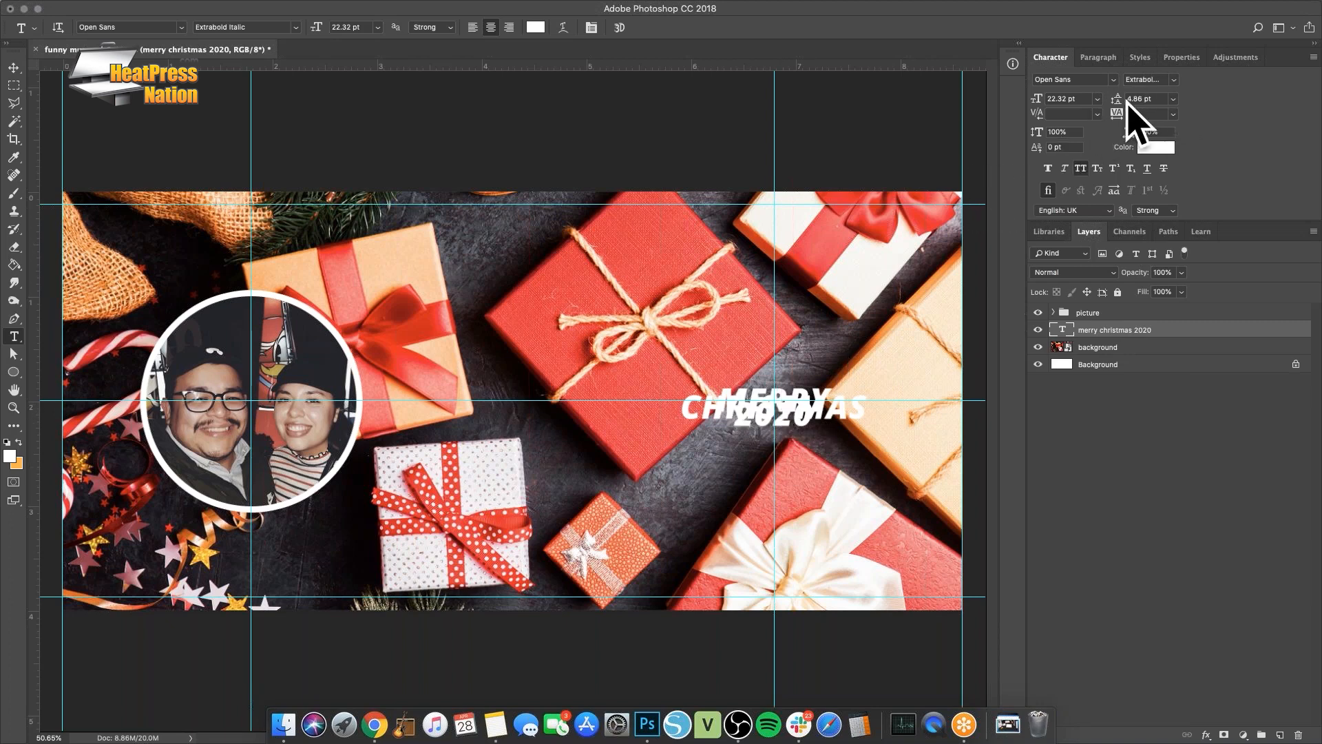
Set the text's leading to Auto and move the text block up to centre it on the middle horizontal guide
{"action": "left_click", "coordinate": [1173, 100]}
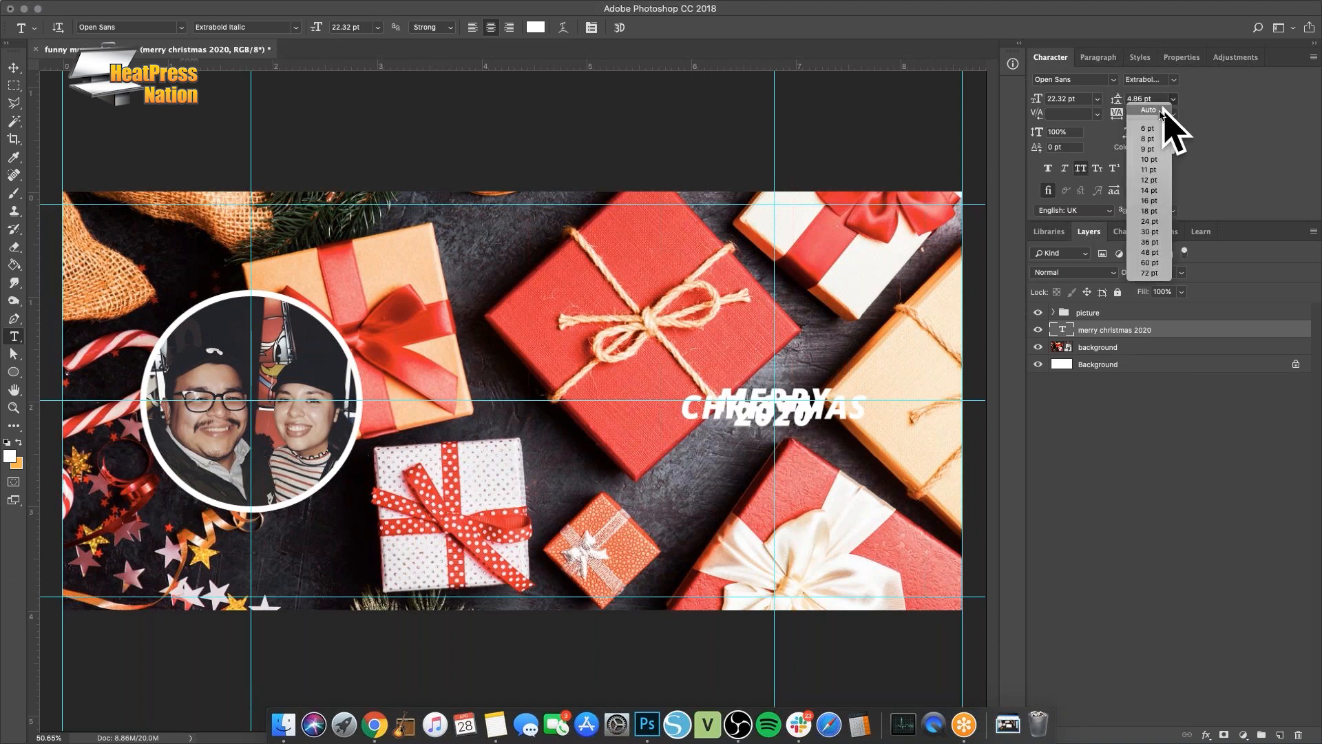
{"action": "left_click", "coordinate": [1161, 111]}
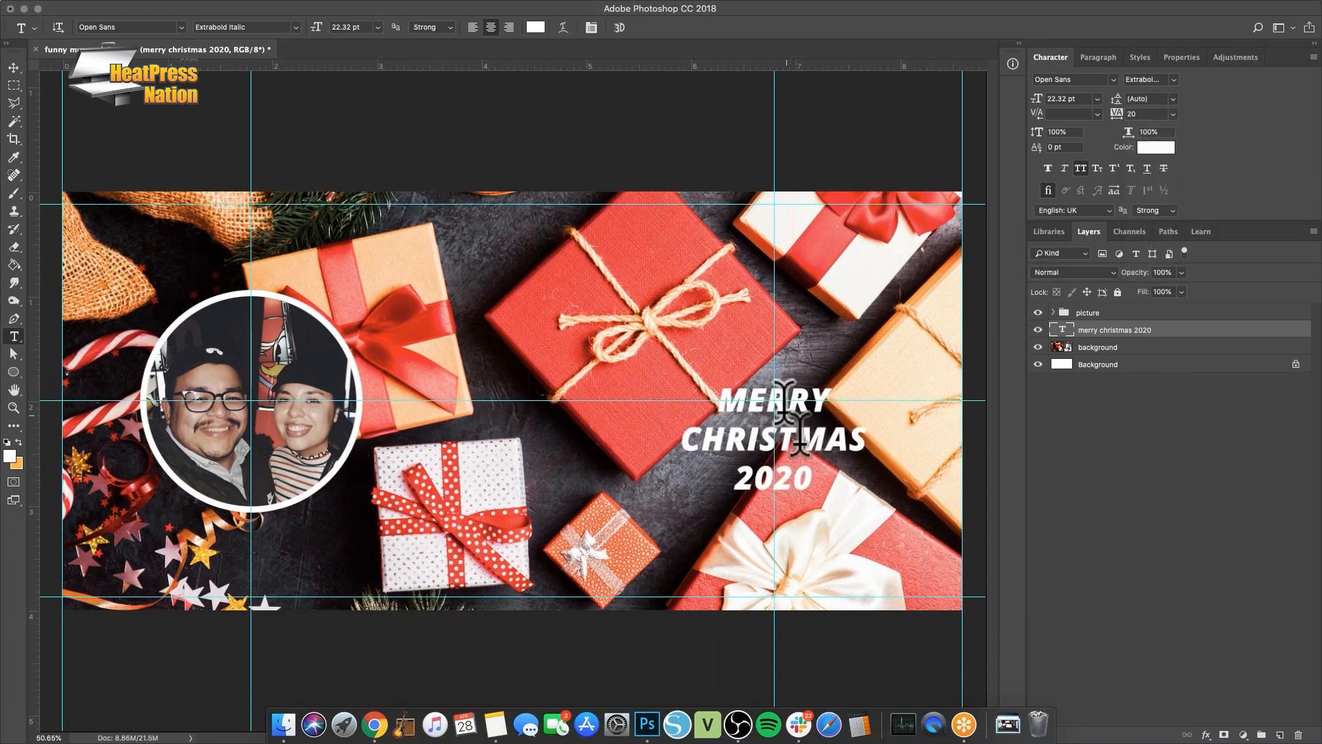
{"action": "left_click", "coordinate": [14, 68]}
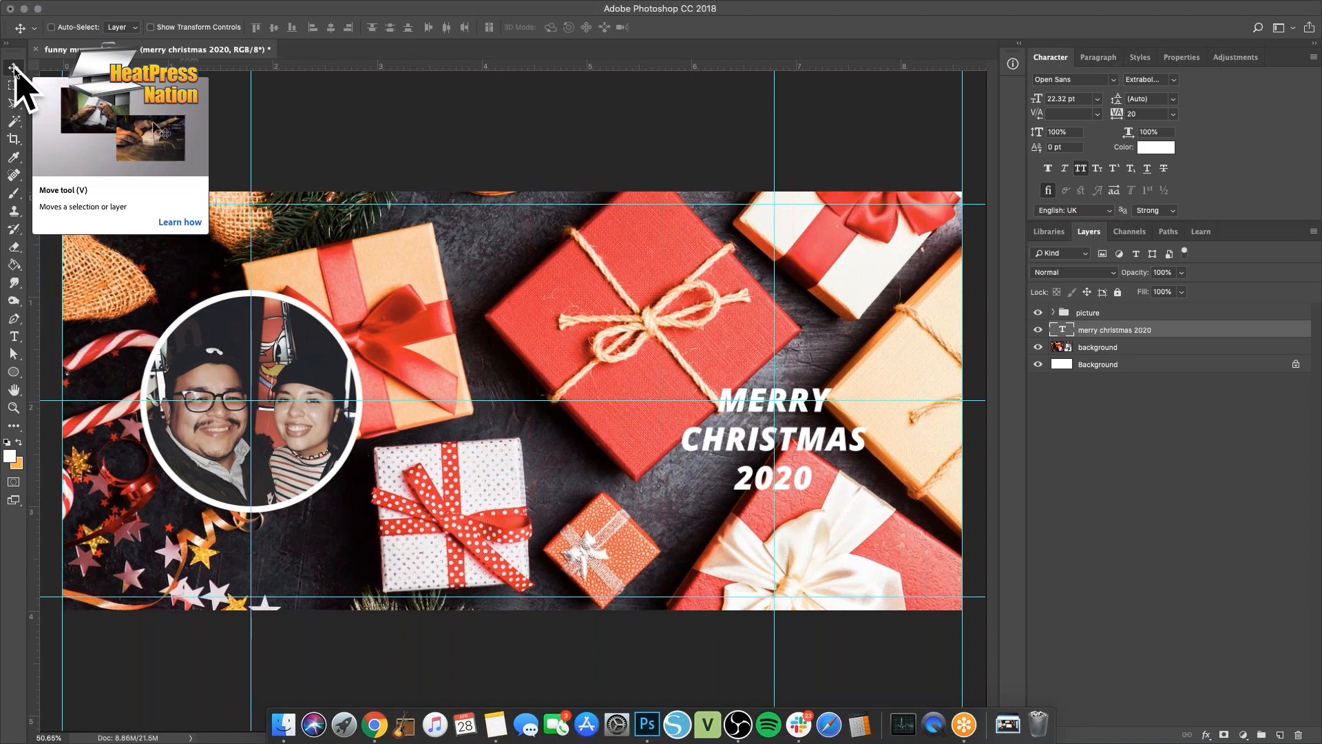
{"action": "left_click", "coordinate": [194, 29]}
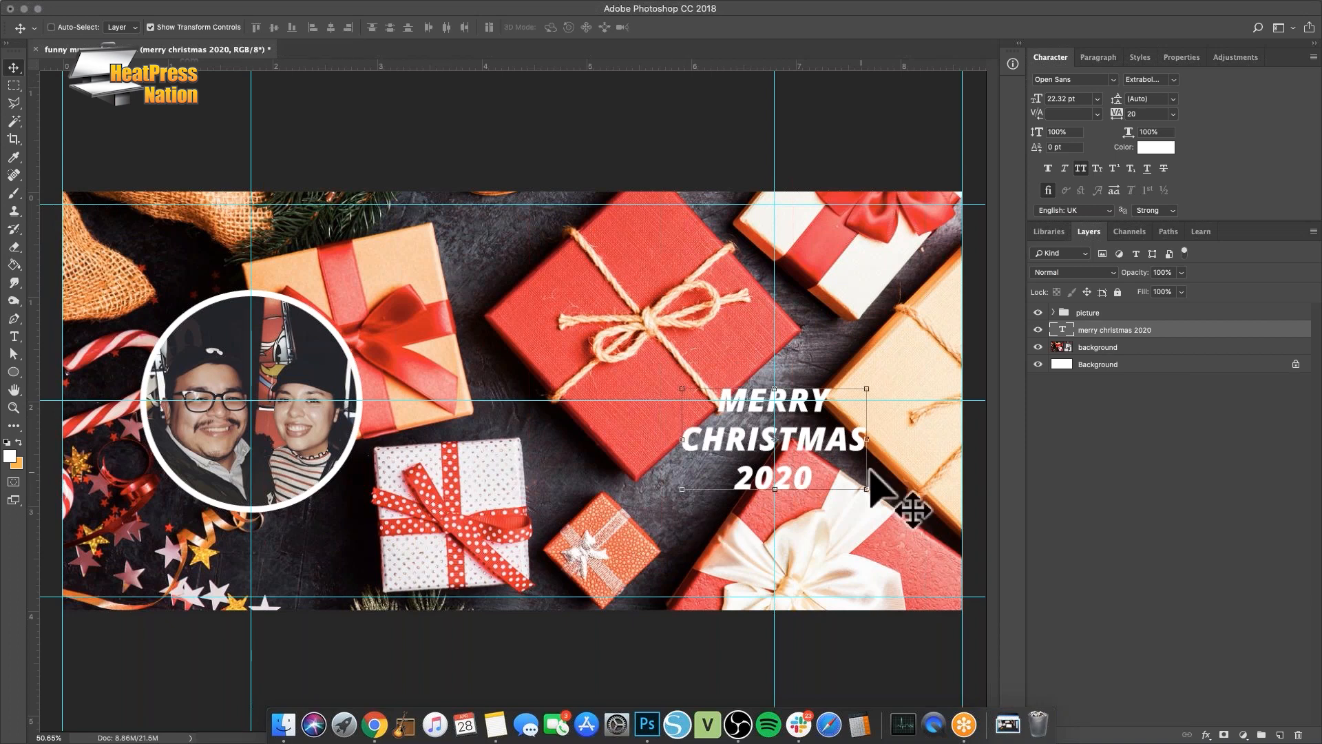
{"action": "left_click_drag", "start_coordinate": [809, 451], "coordinate": [809, 412]}
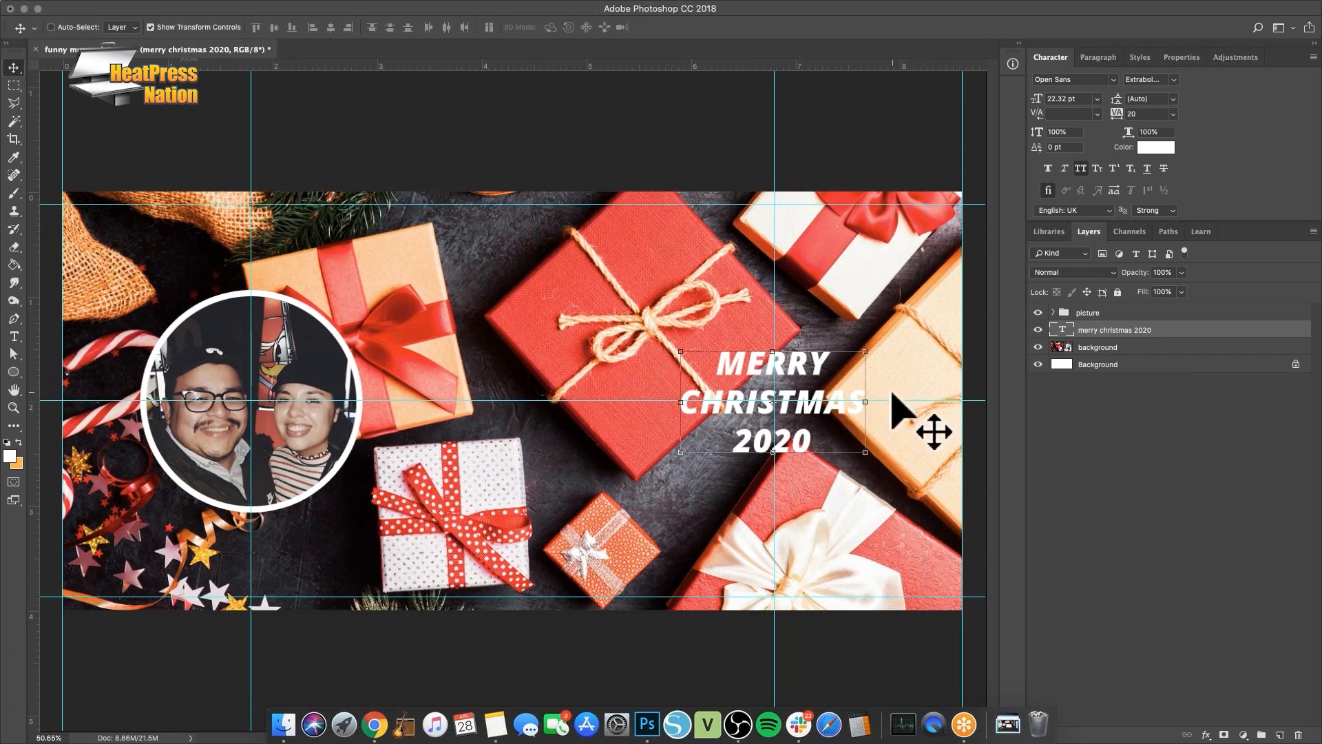
{"action": "left_click", "coordinate": [865, 353]}
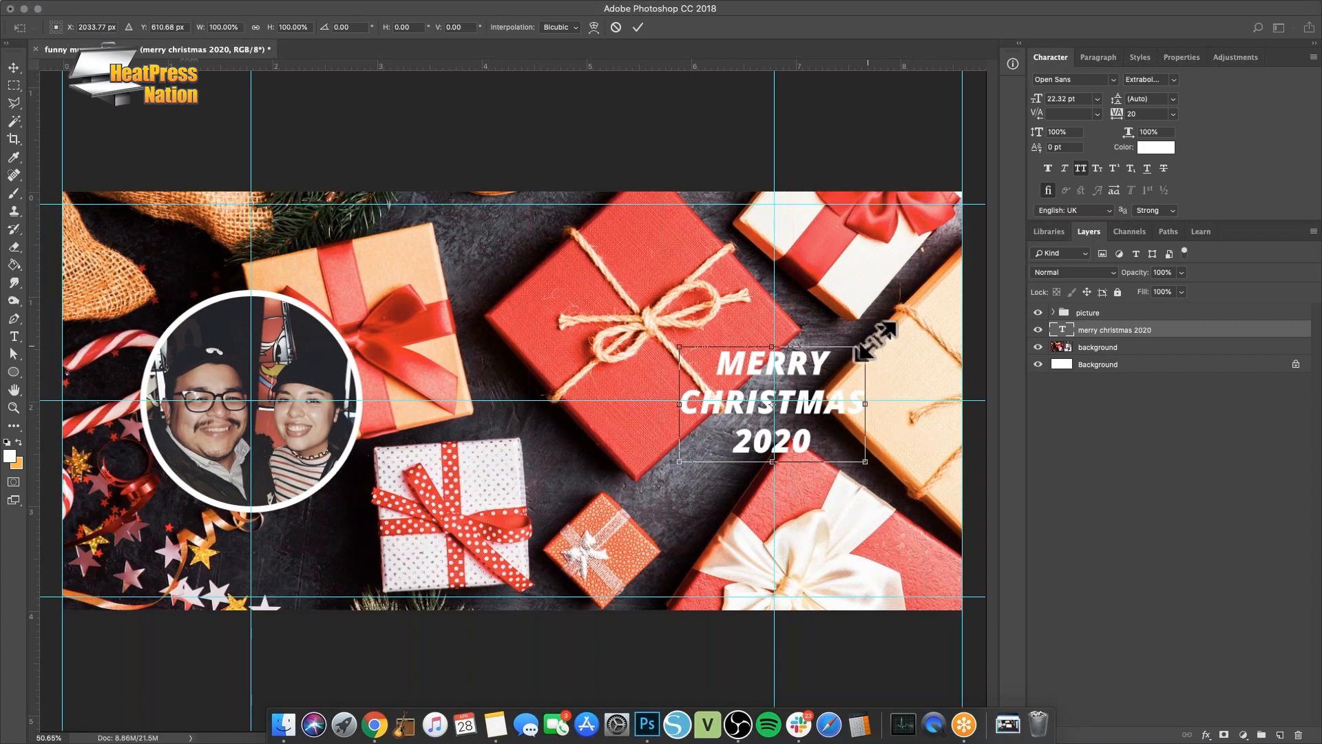
{"action": "mouse_move", "coordinate": [876, 340]}
{"action": "left_mouse_down"}
{"action": "mouse_move", "coordinate": [933, 298]}
{"action": "mouse_move", "coordinate": [964, 294]}
{"action": "mouse_move", "coordinate": [866, 325]}
{"action": "left_mouse_up"}
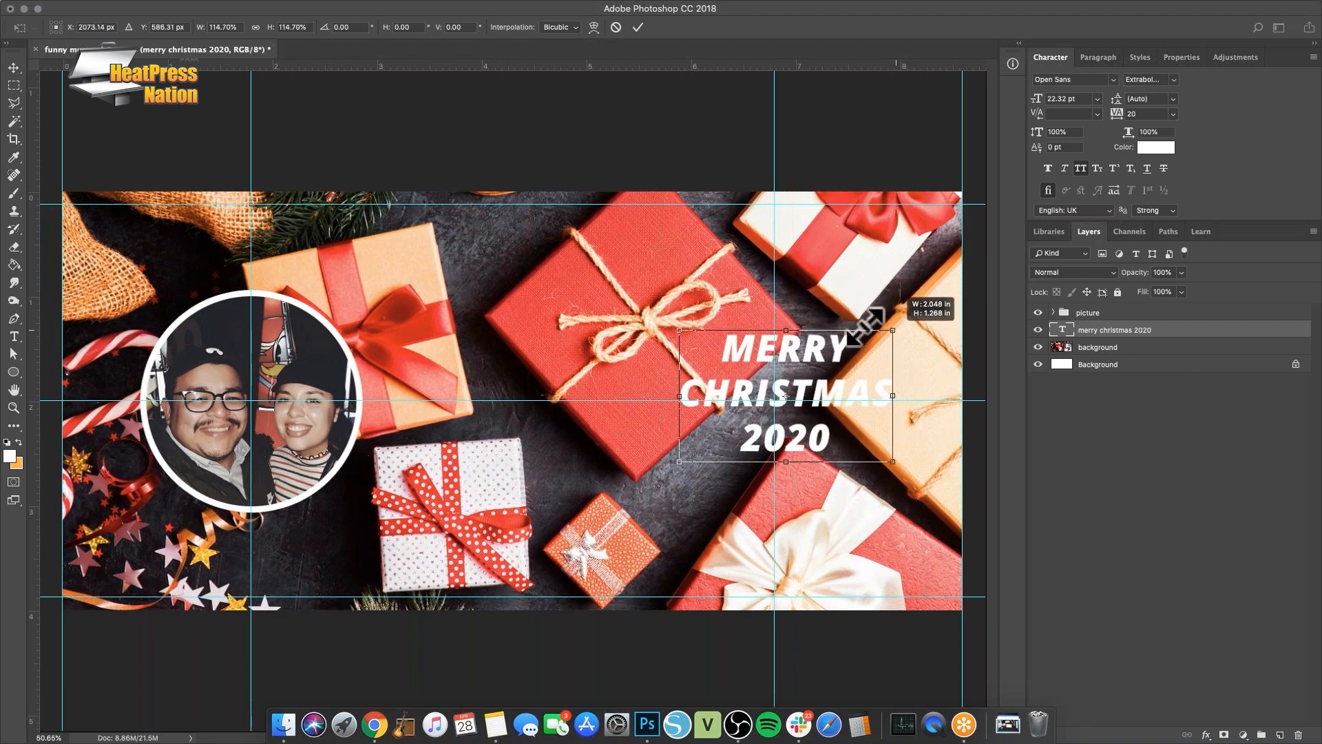
{"action": "left_click", "coordinate": [616, 28]}
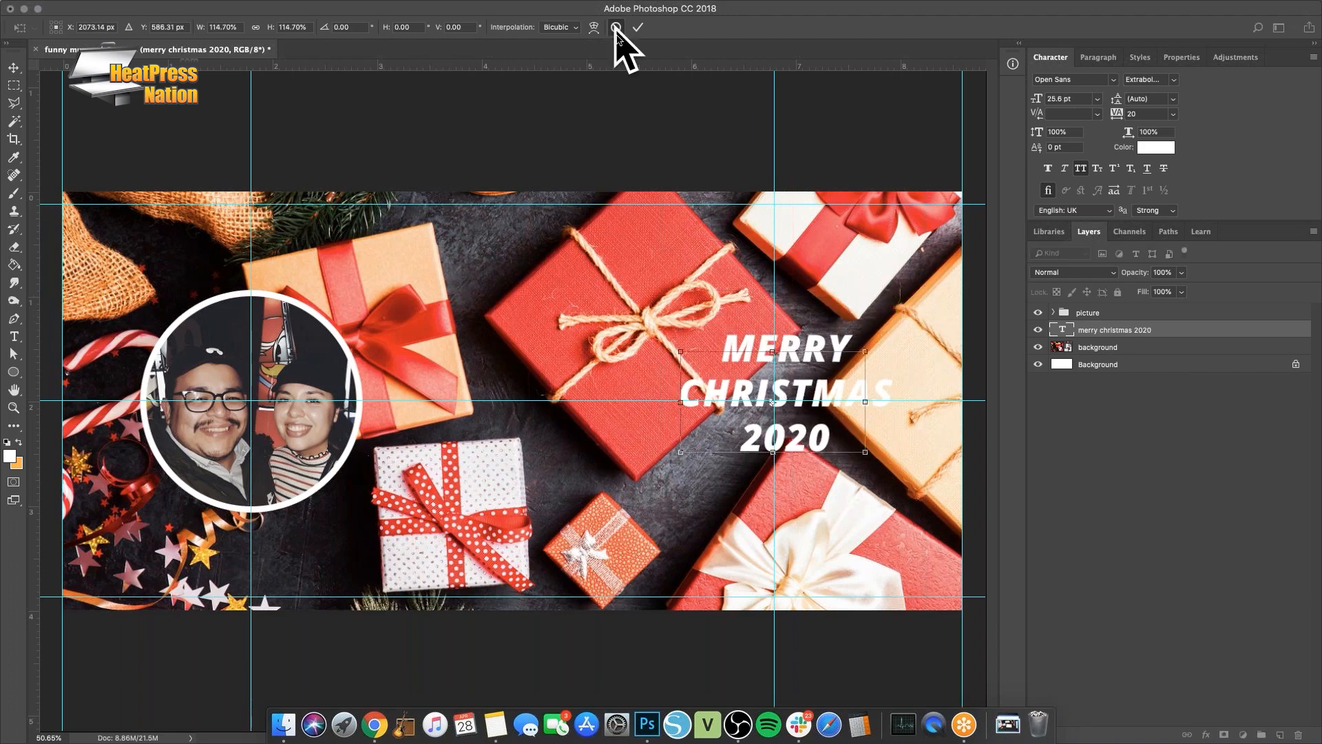
Scale the "merry christmas 2020" text proportionally from its centre to about 171.61% and apply the transformation
{"action": "left_click", "coordinate": [865, 347]}
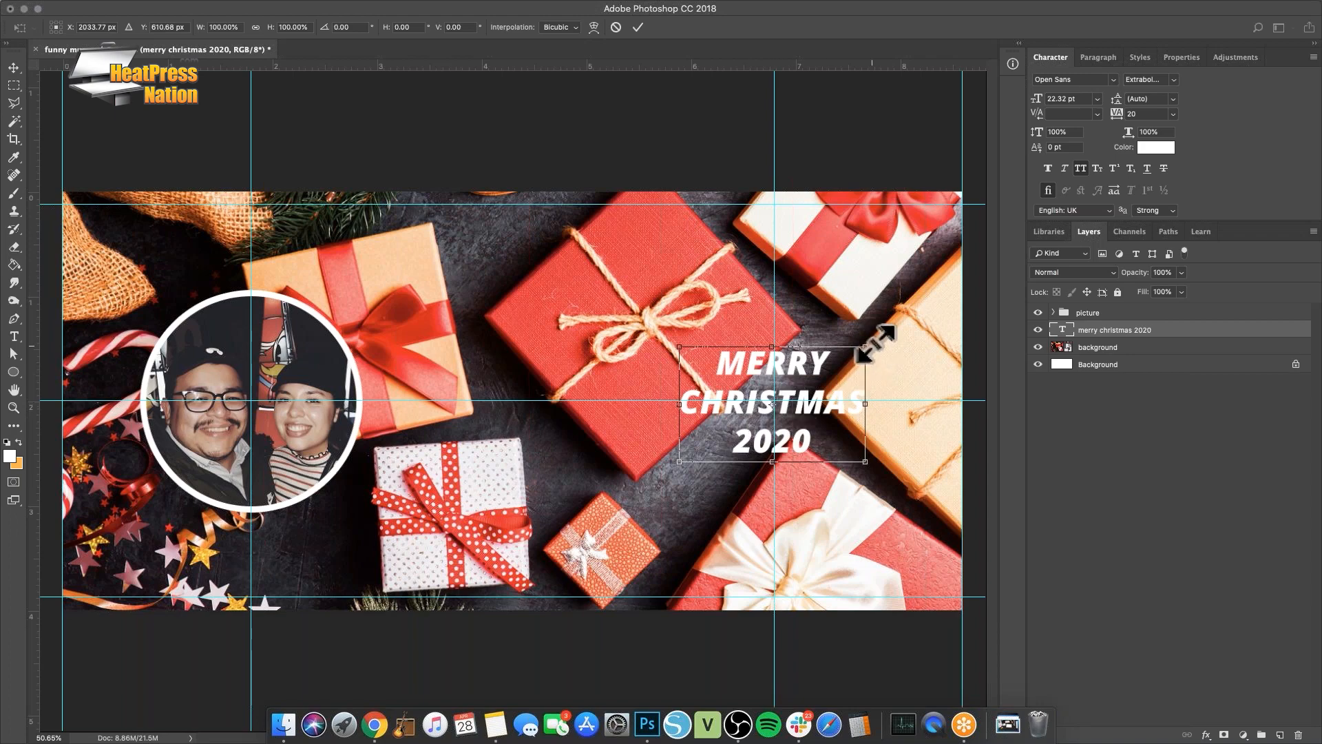
{"action": "left_click_drag", "start_coordinate": [876, 343], "coordinate": [961, 305]}
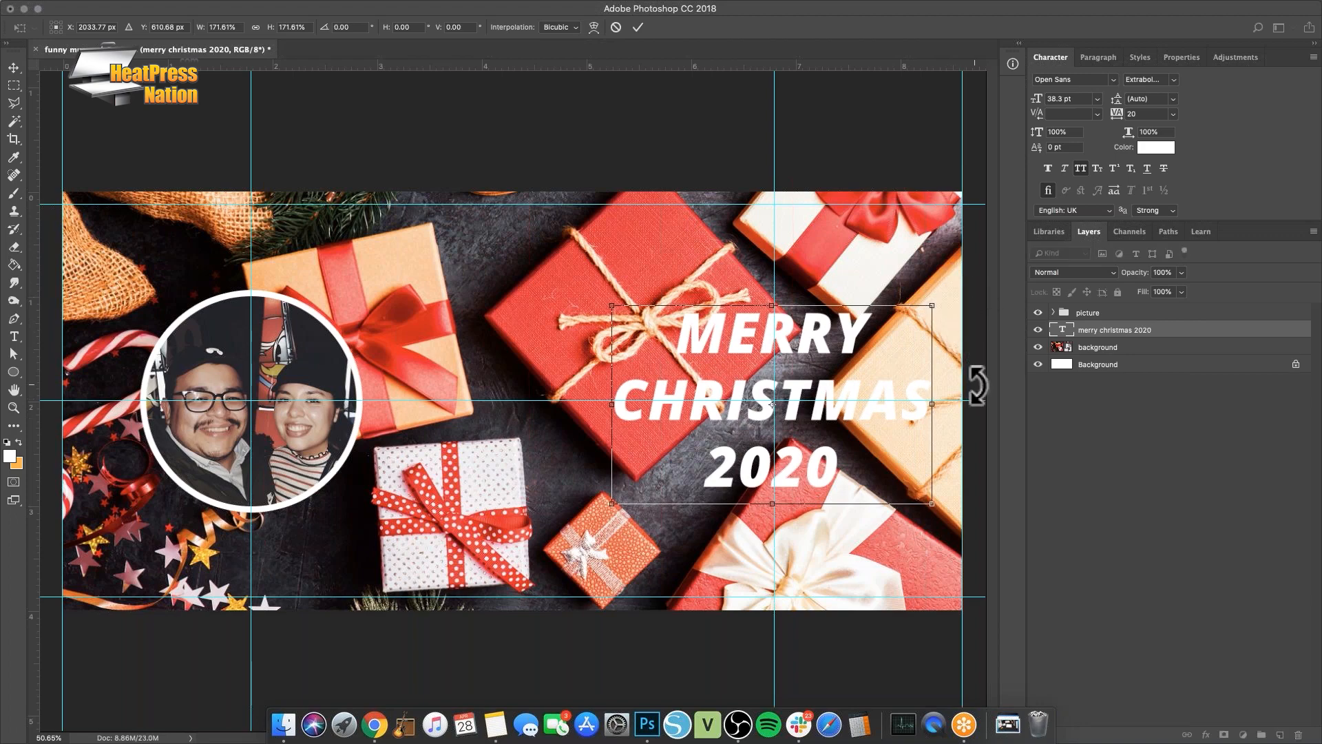
{"action": "left_click", "coordinate": [641, 30]}
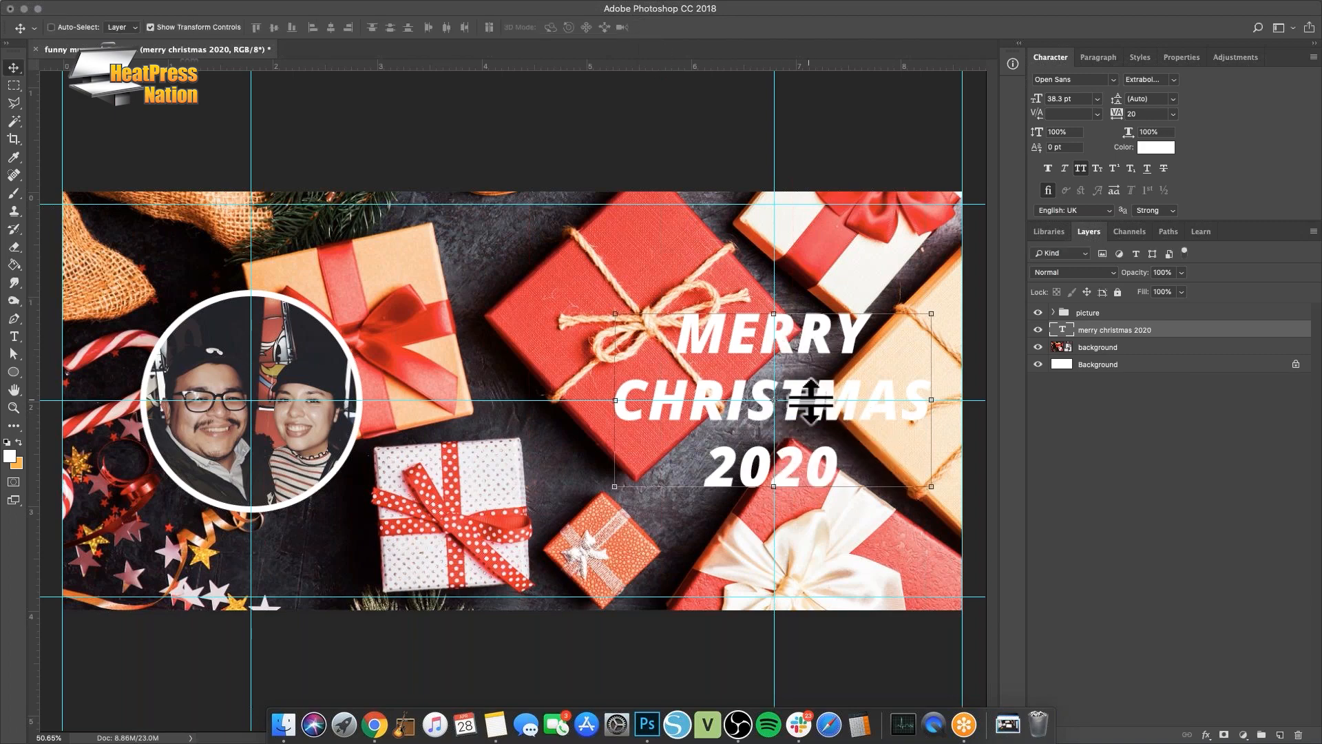
Add a drop shadow to the "merry christmas 2020" text layer and set the shadow's blend mode to Normal
{"action": "double_click", "coordinate": [1210, 330]}
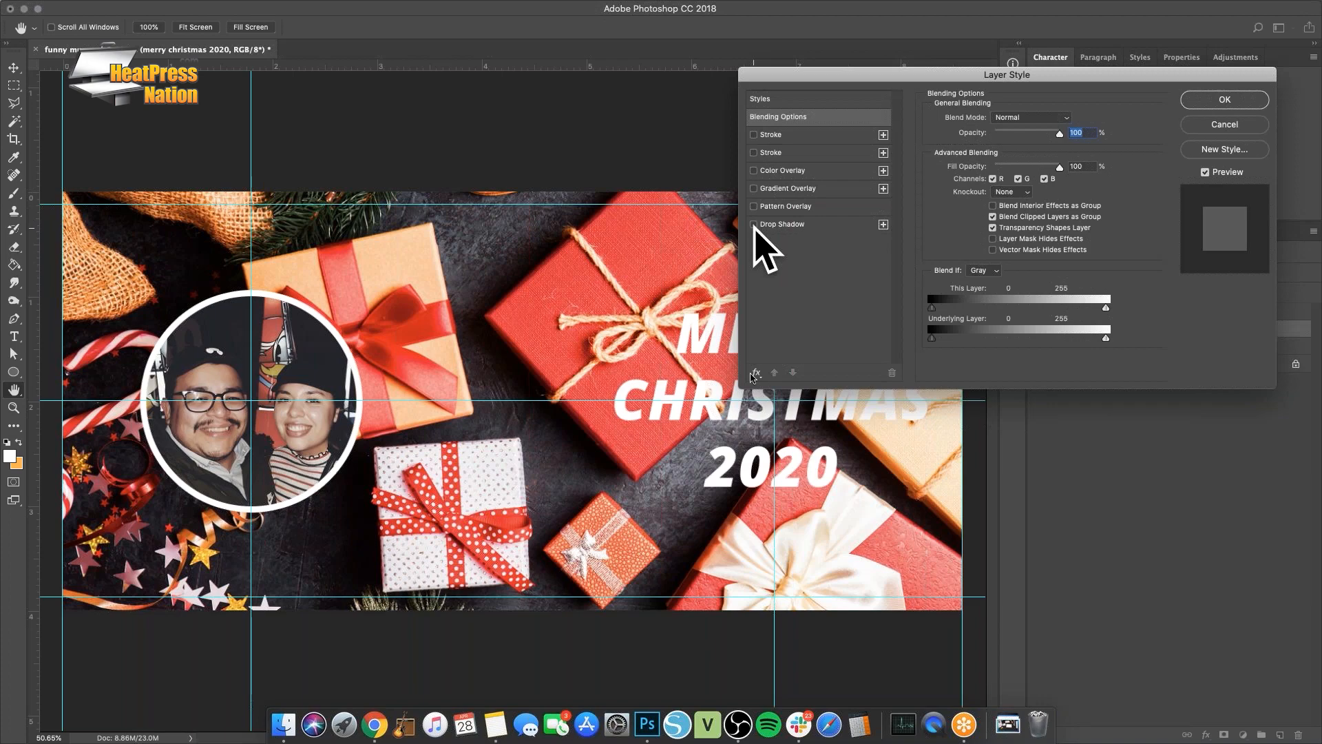
{"action": "left_click", "coordinate": [755, 373]}
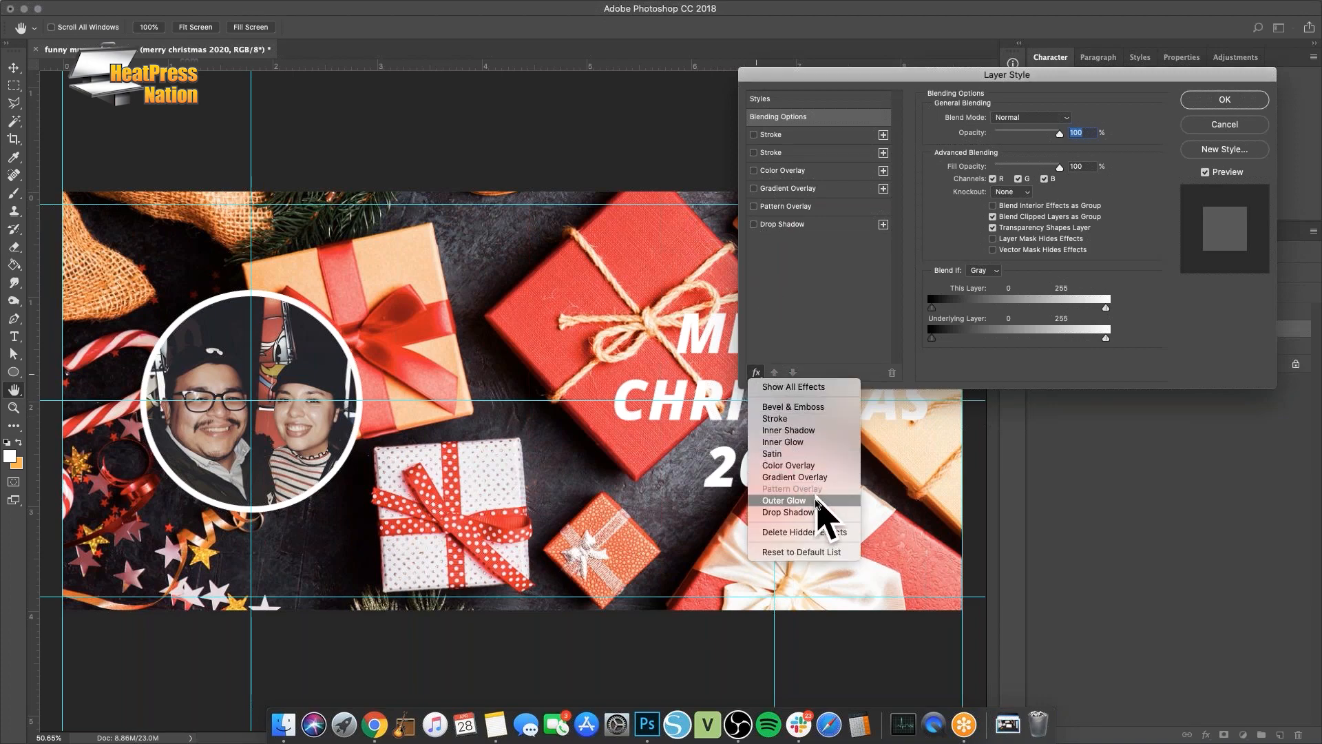
{"action": "left_click", "coordinate": [789, 512]}
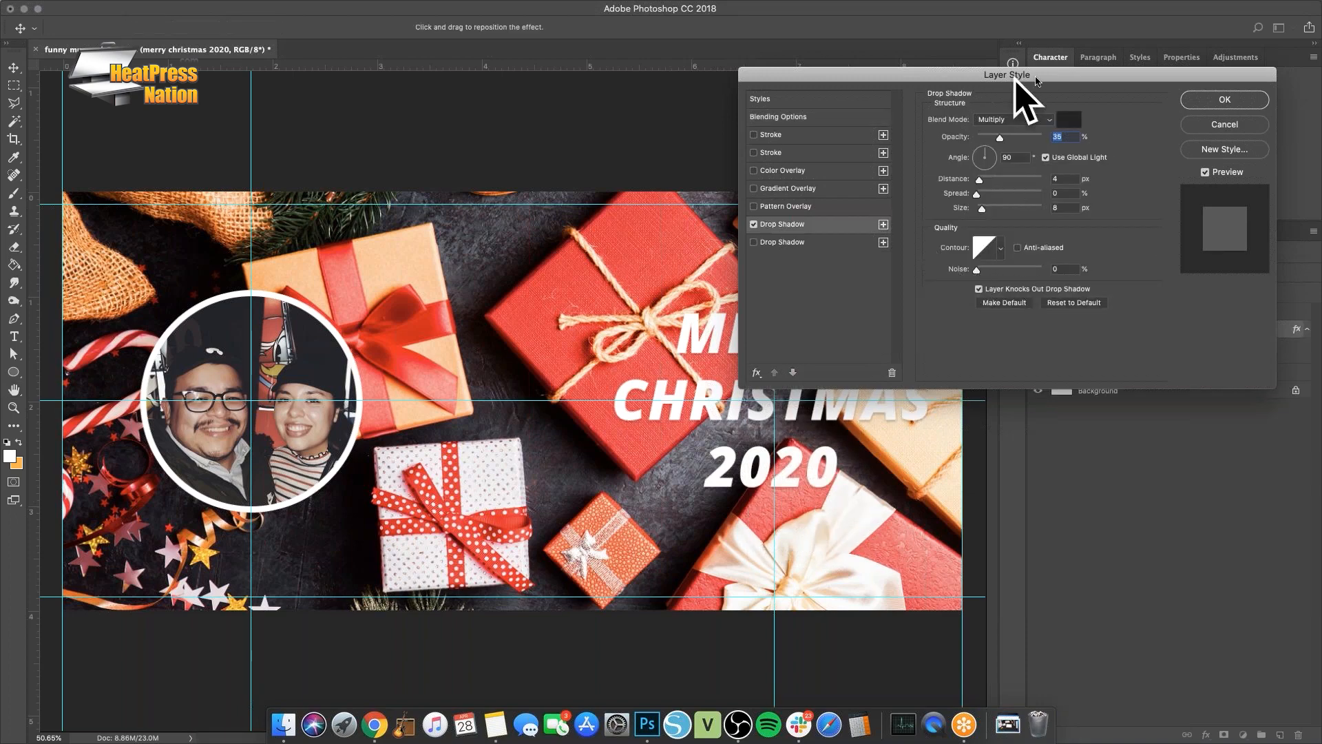
{"action": "left_click_drag", "start_coordinate": [1035, 77], "coordinate": [342, 223]}
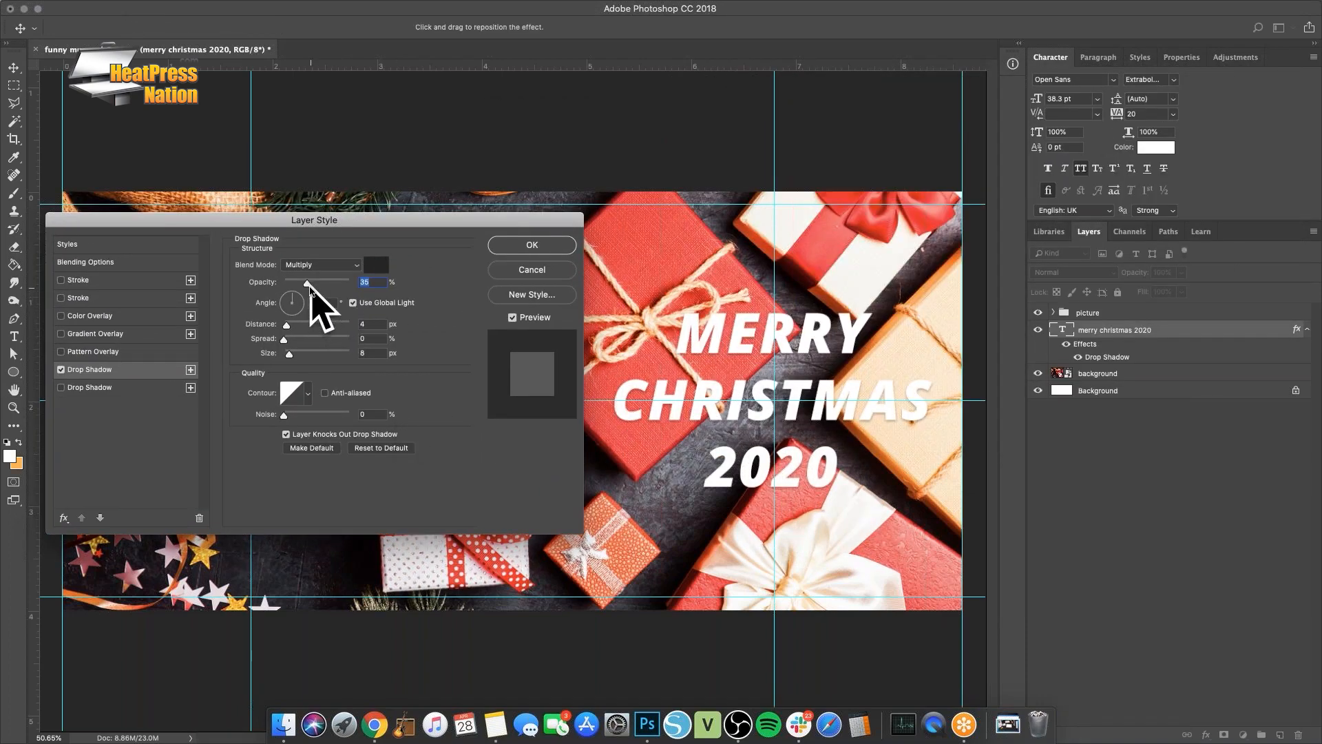
{"action": "left_click", "coordinate": [318, 265]}
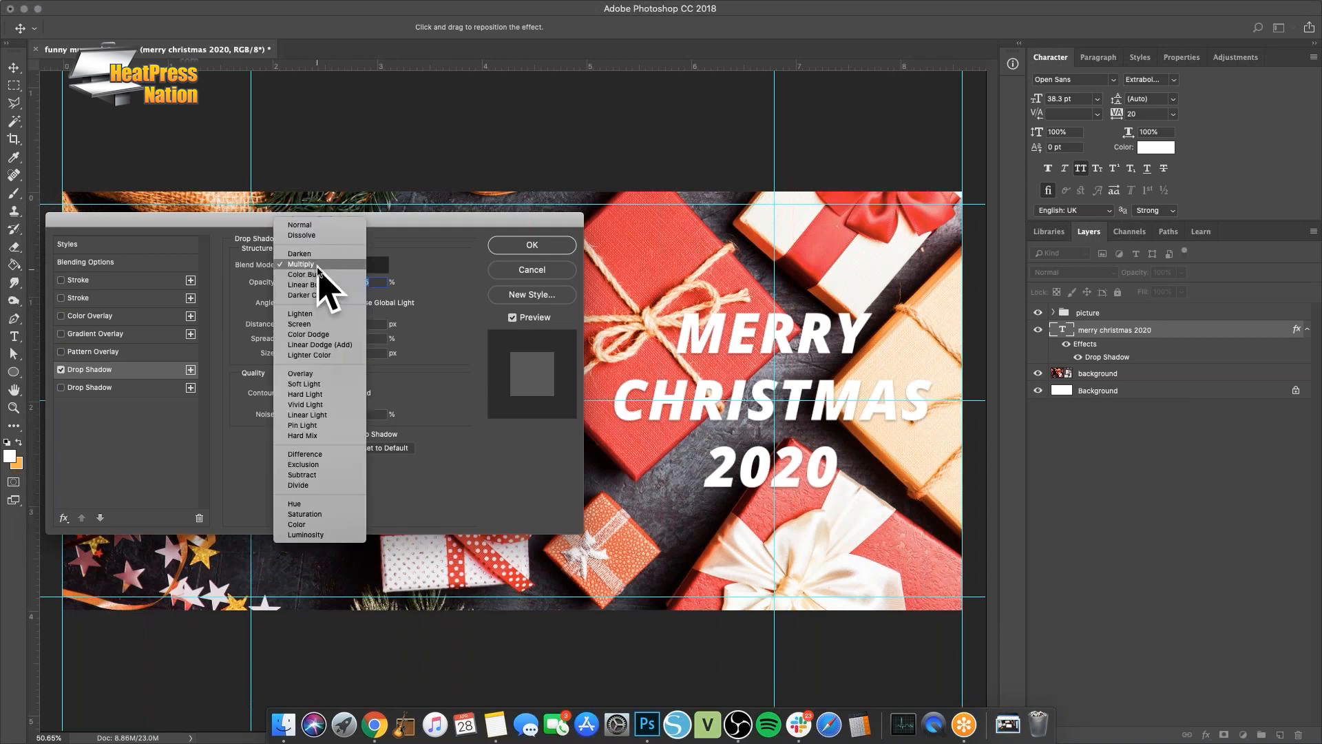
{"action": "left_click", "coordinate": [320, 226]}
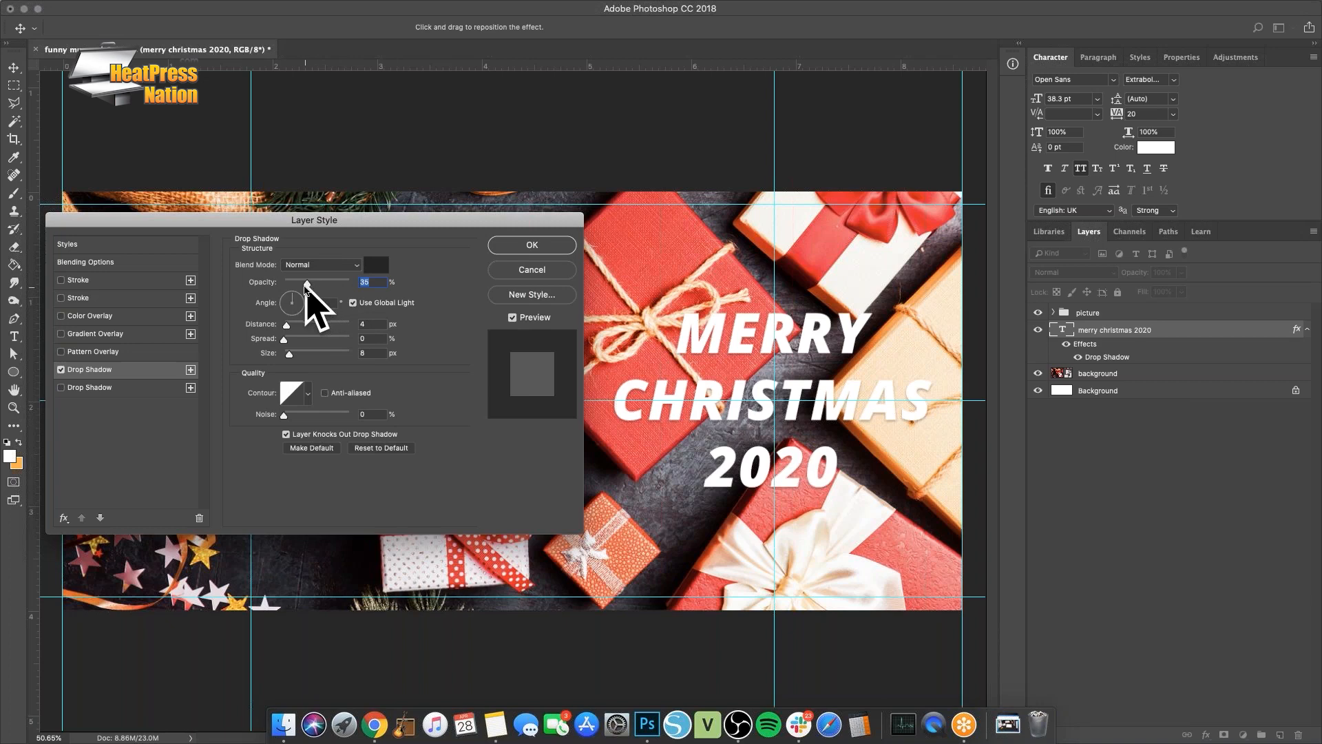
Set the drop shadow's opacity to 100%, distance to 35 px, spread to 28% and size to 43 px
{"action": "left_click_drag", "start_coordinate": [305, 283], "coordinate": [316, 283]}
{"action": "left_click_drag", "start_coordinate": [289, 356], "coordinate": [307, 333]}
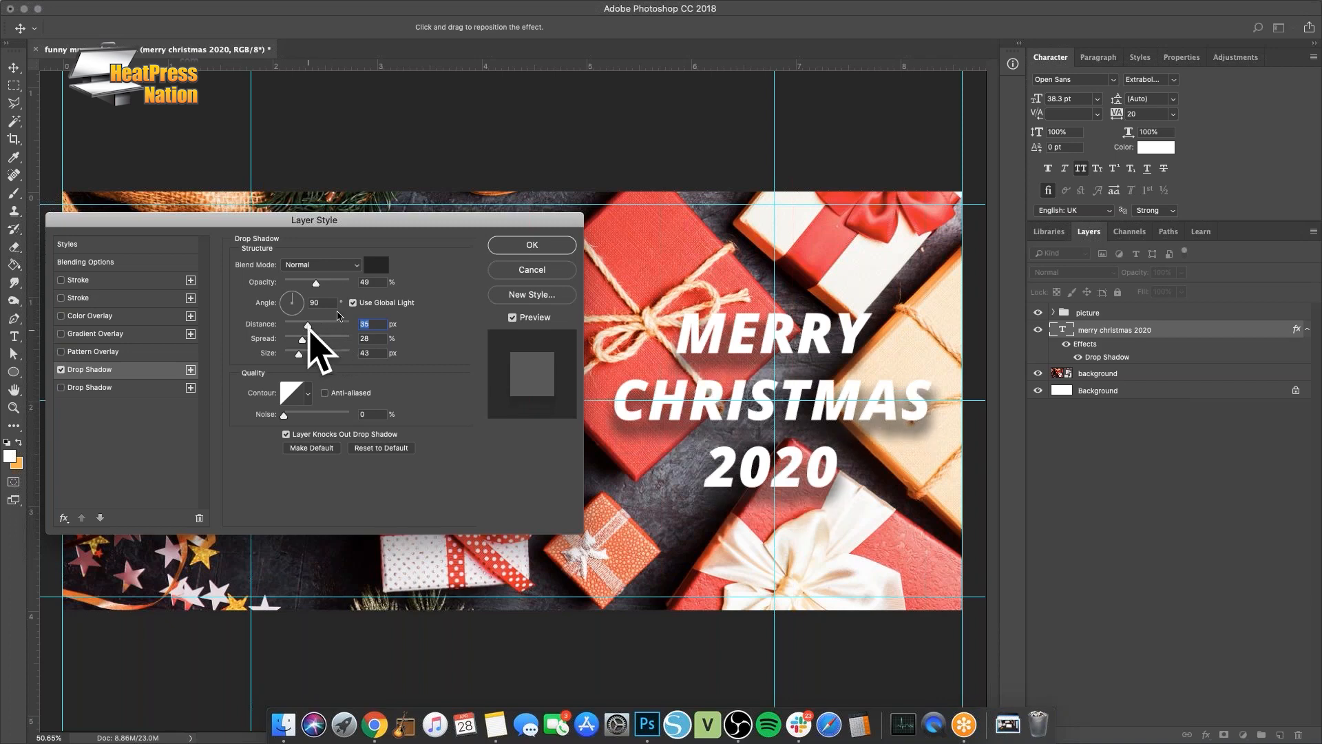
{"action": "left_click_drag", "start_coordinate": [316, 282], "coordinate": [361, 286]}
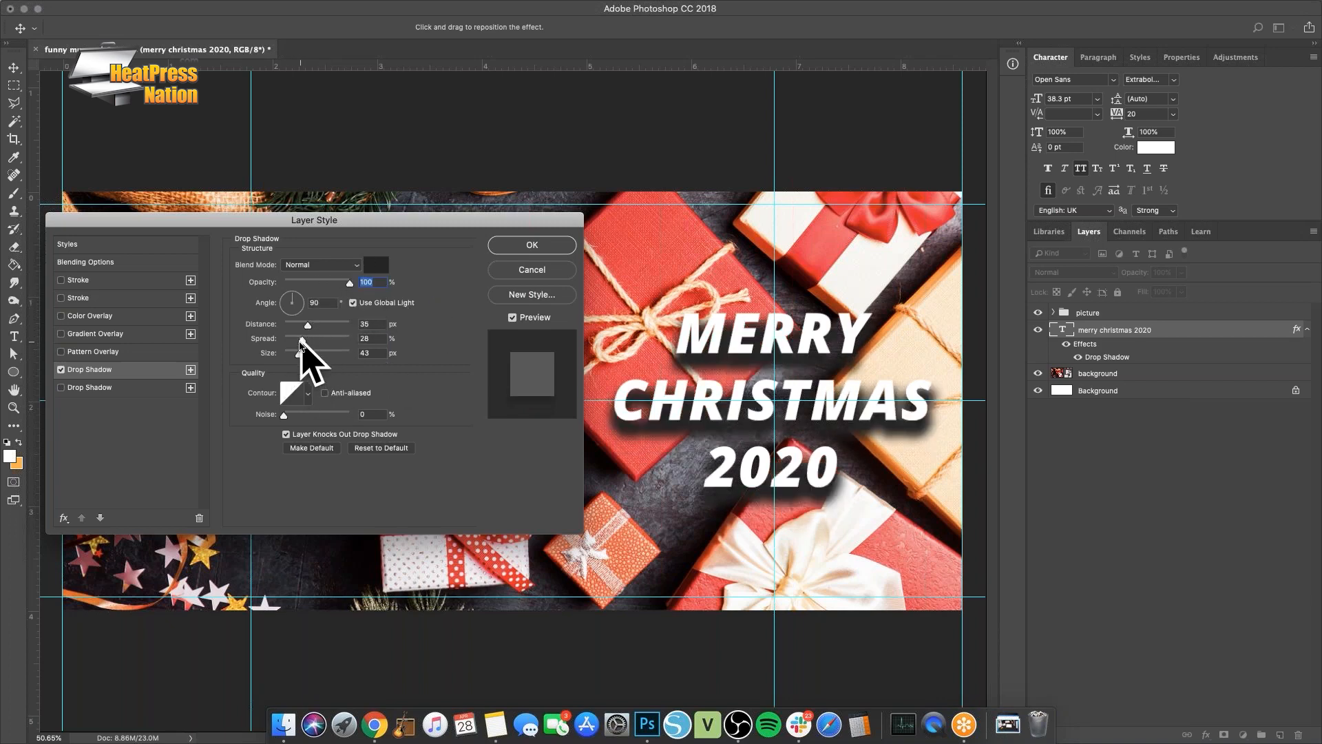
Try a tighter drop shadow with a 13 px distance, 6% spread and 10 px size
{"action": "left_click_drag", "start_coordinate": [301, 342], "coordinate": [336, 355]}
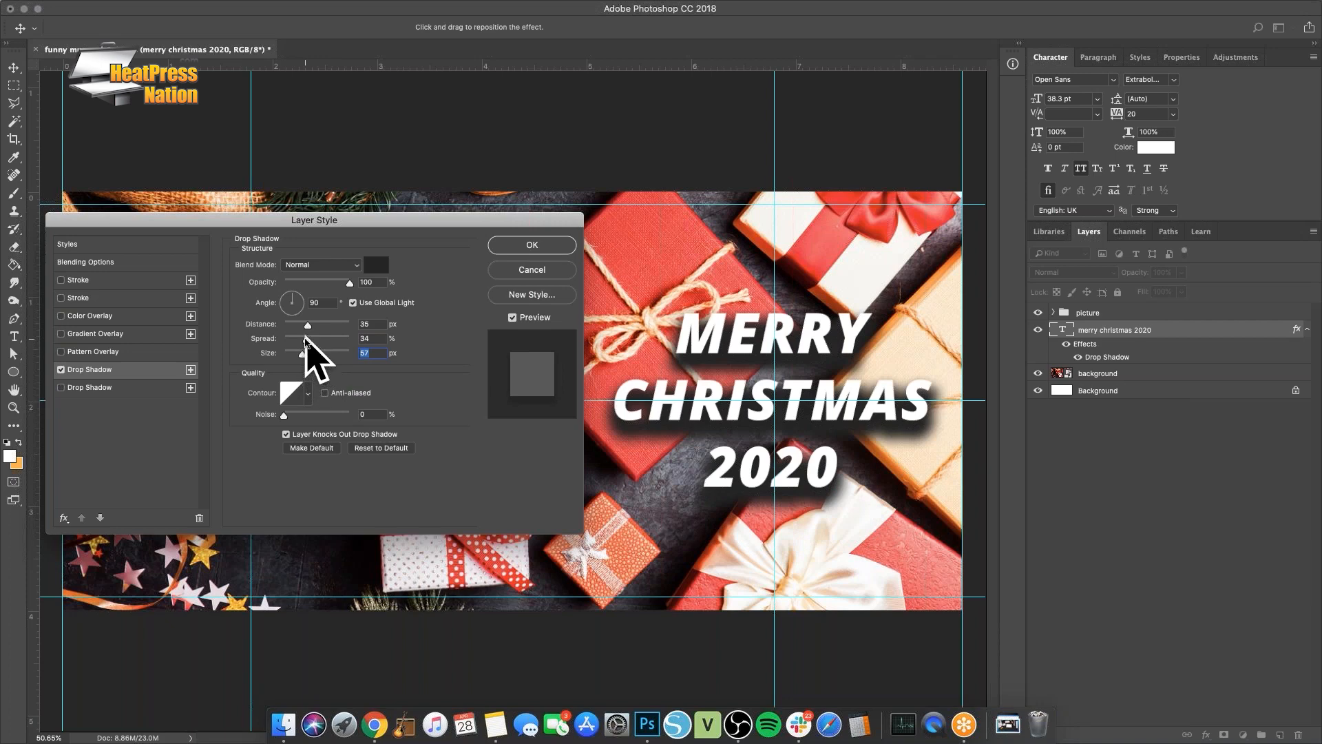
{"action": "left_click_drag", "start_coordinate": [301, 351], "coordinate": [285, 361]}
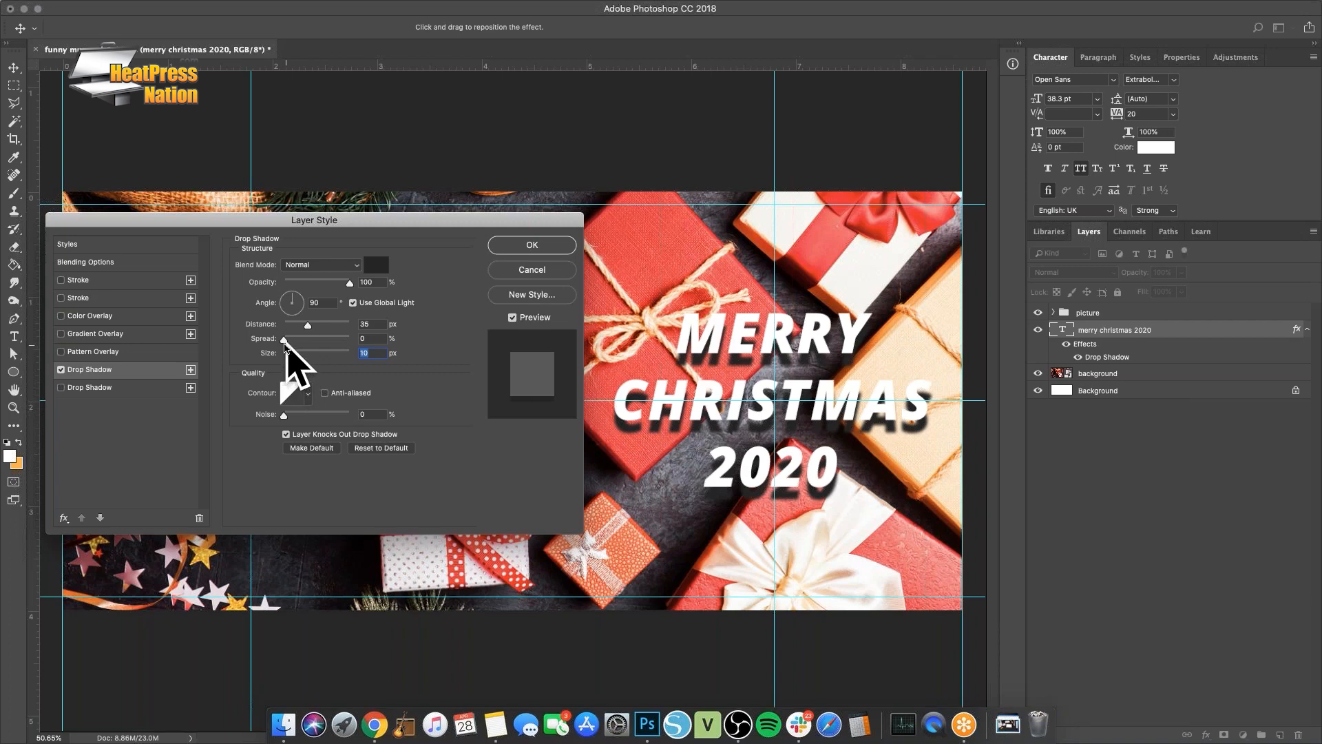
{"action": "left_click_drag", "start_coordinate": [285, 340], "coordinate": [294, 328]}
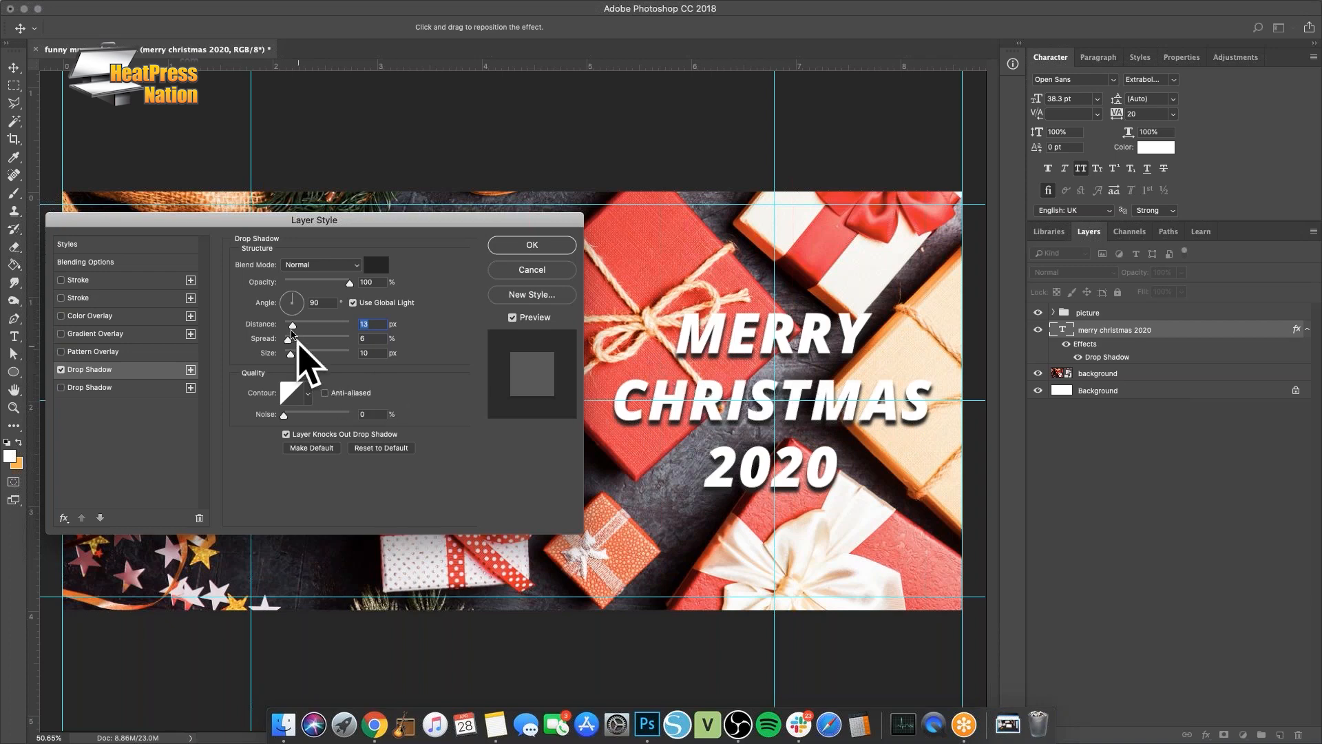
Set the shadow's distance to 0 px, spread to 27% and size to 24 px, and apply the layer style
{"action": "left_click_drag", "start_coordinate": [292, 328], "coordinate": [282, 327]}
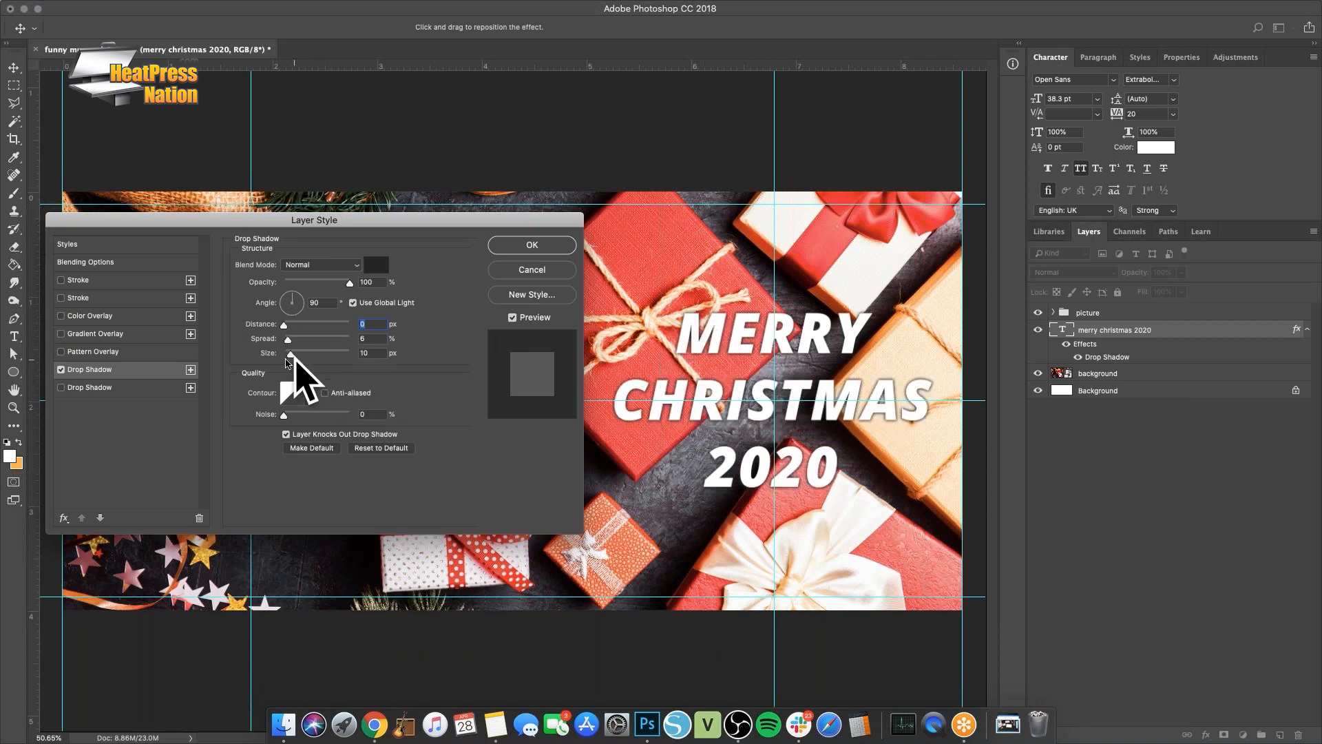
{"action": "left_click_drag", "start_coordinate": [293, 357], "coordinate": [300, 341]}
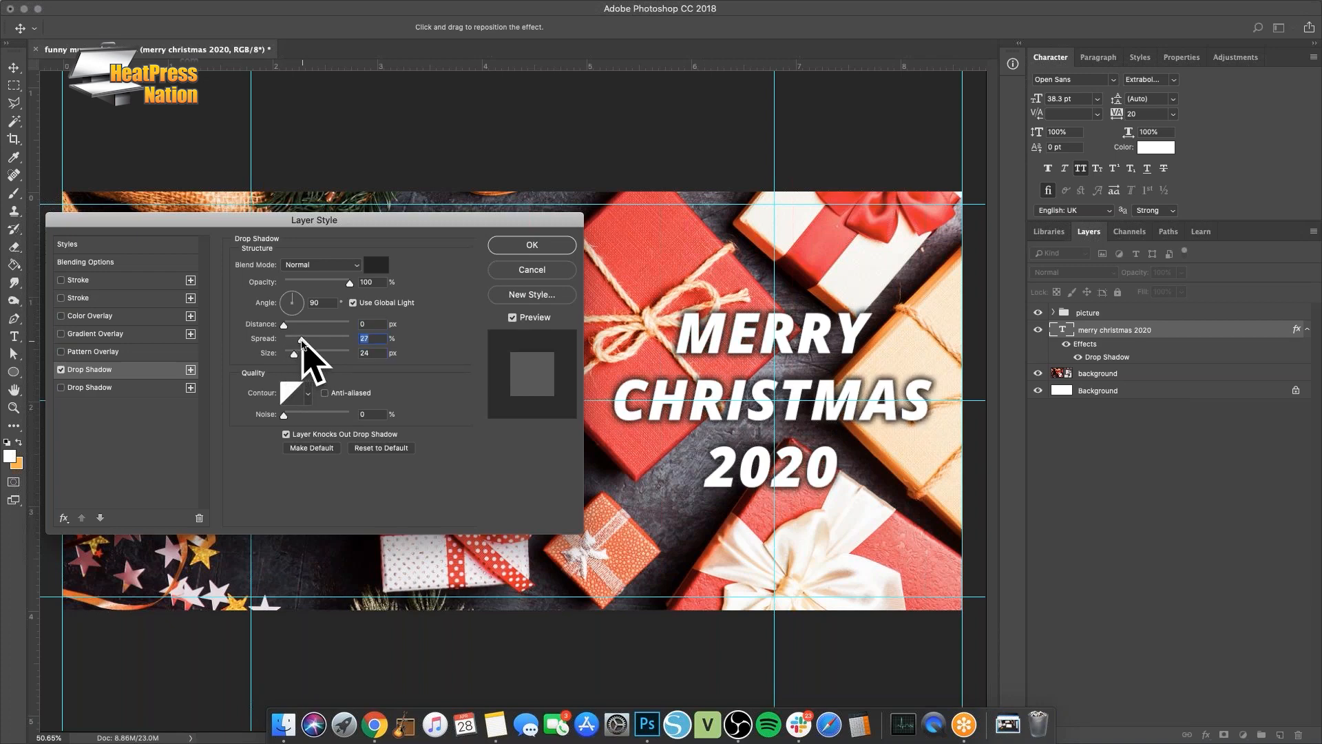
{"action": "left_click", "coordinate": [557, 244]}
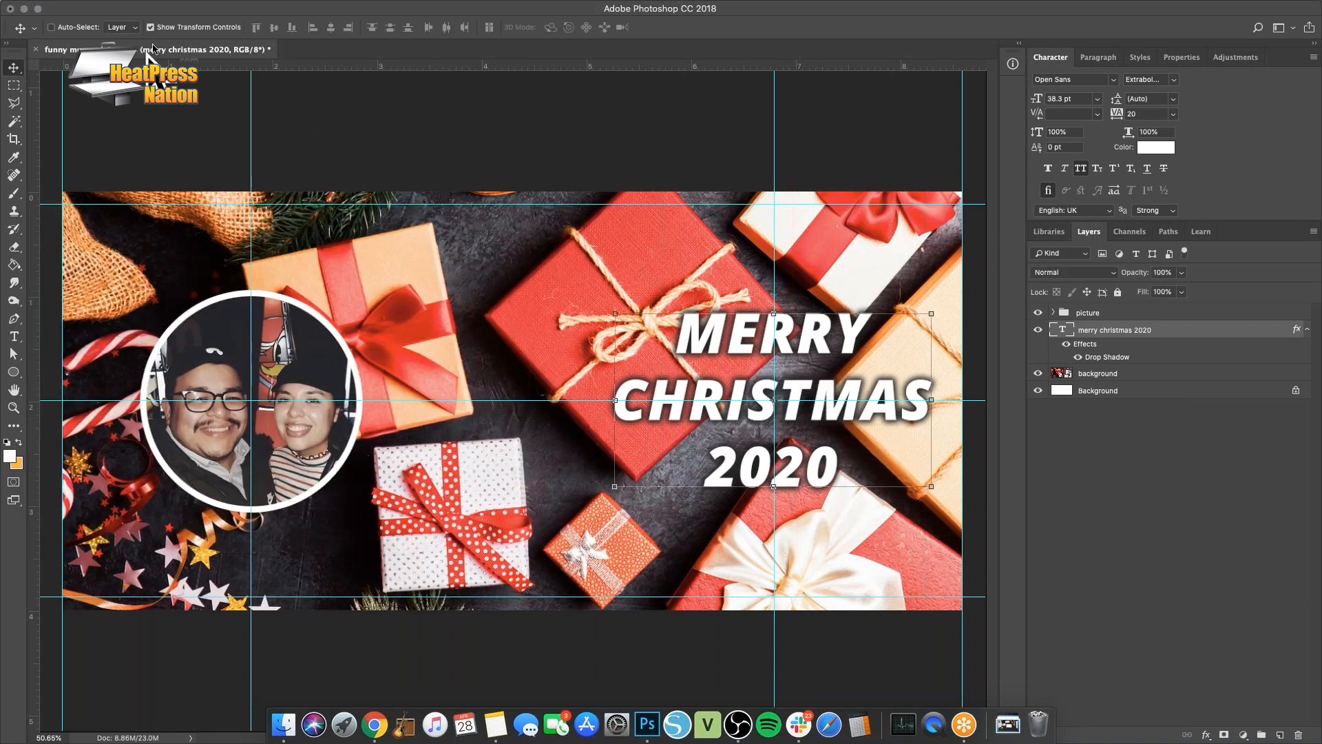
Hide the transform controls and the guides to preview the mug design
{"action": "left_click", "coordinate": [199, 30]}
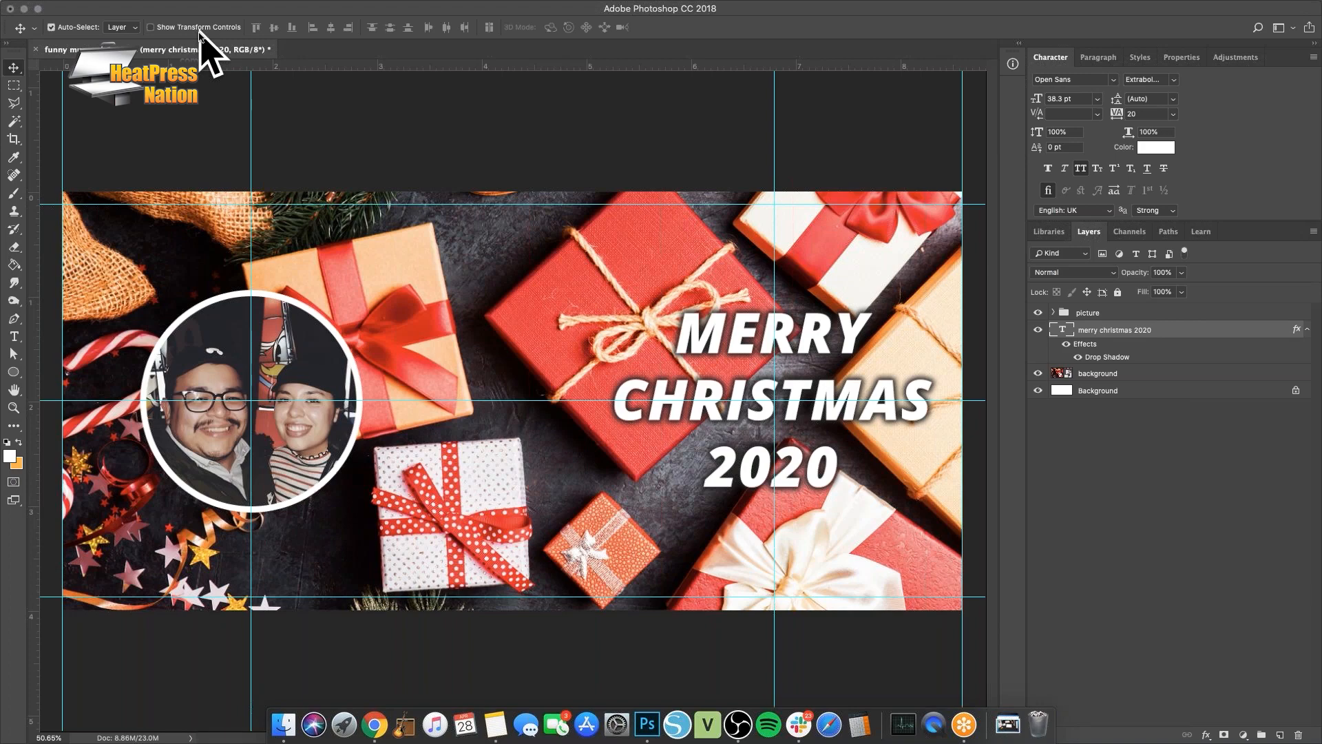
{"action": "key", "text": "super+semicolon"}
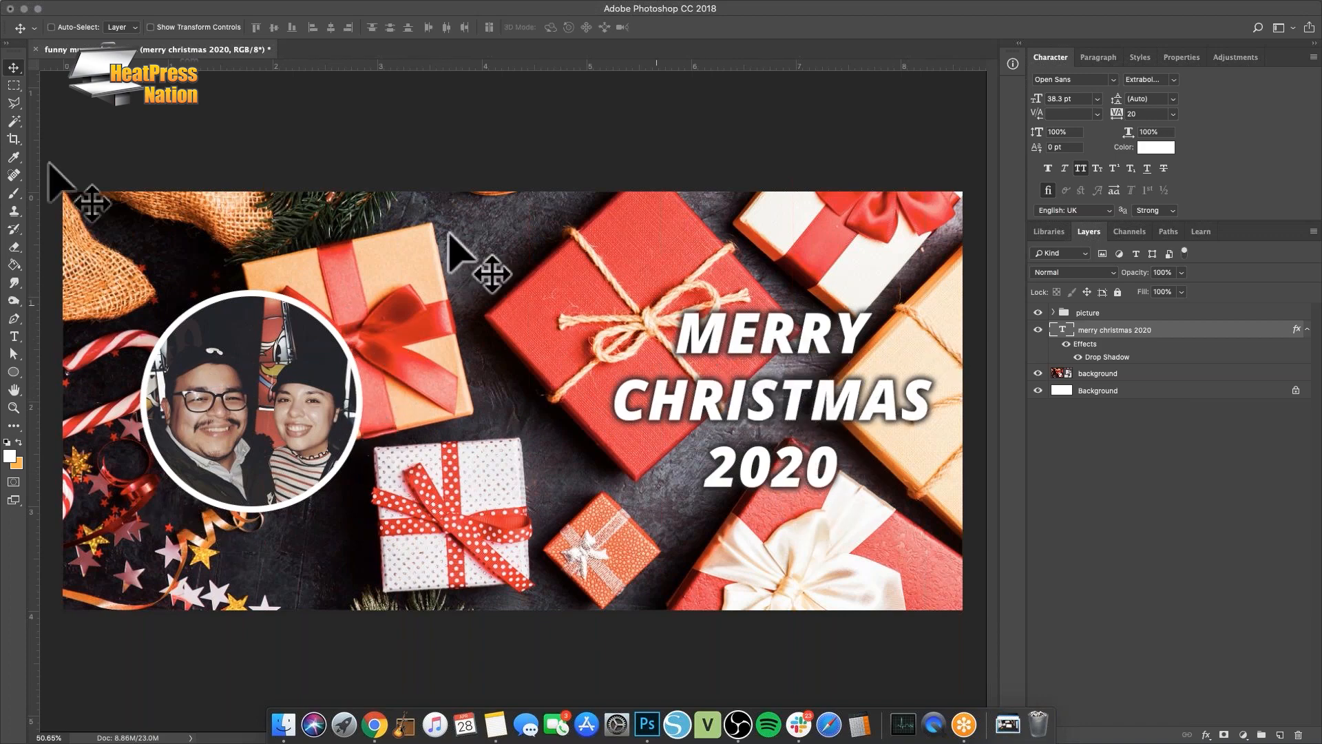
Replace "2020" in the text block with "from the" and the family name on a new line, and commit the text
{"action": "left_click", "coordinate": [15, 337]}
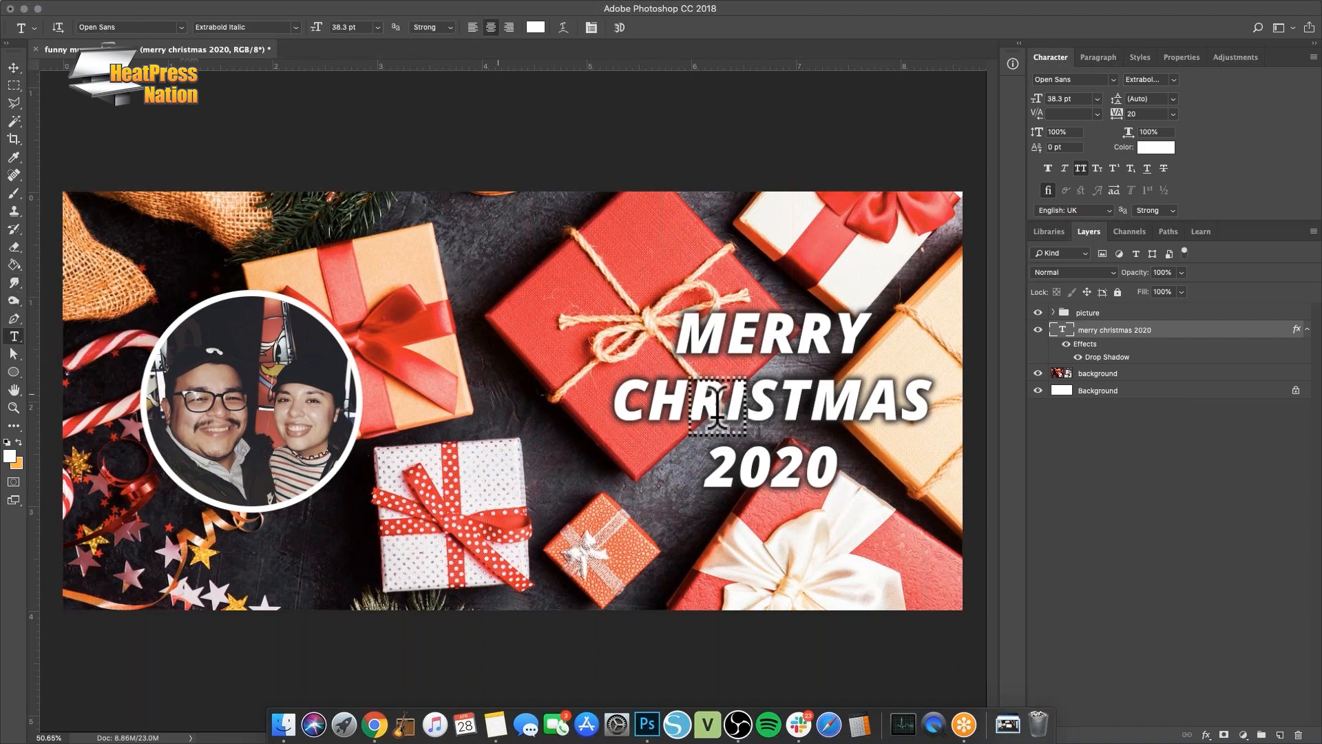
{"action": "left_click", "coordinate": [811, 399]}
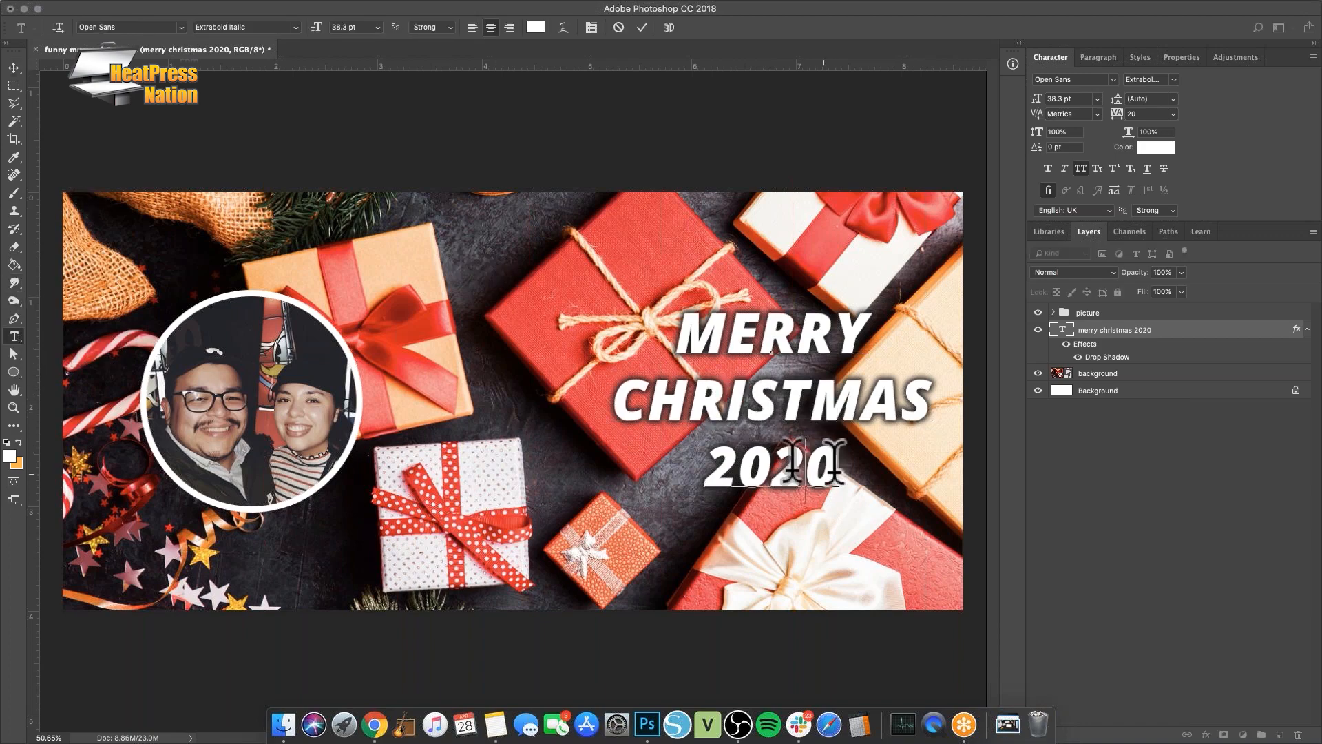
{"action": "left_click_drag", "start_coordinate": [835, 465], "coordinate": [714, 469]}
{"action": "type", "text": "from the"}
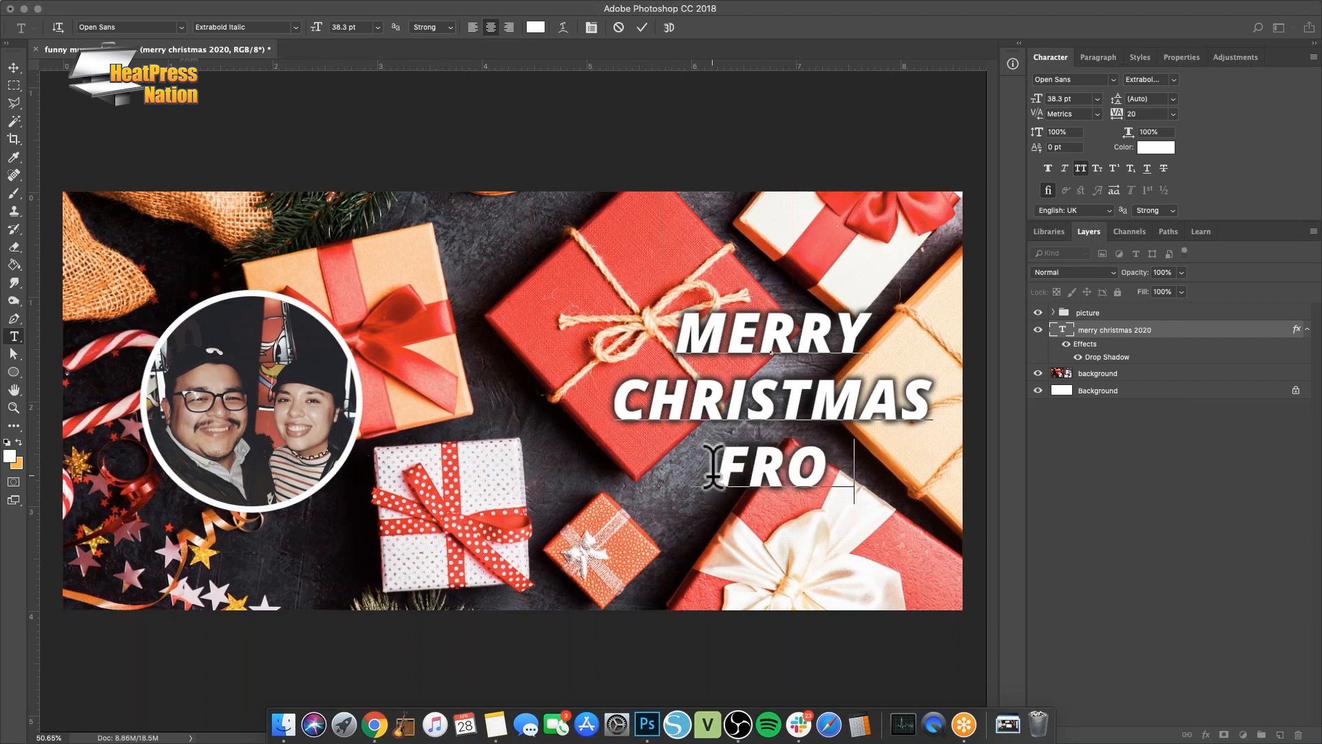
{"action": "type", "text": "fratellis"}
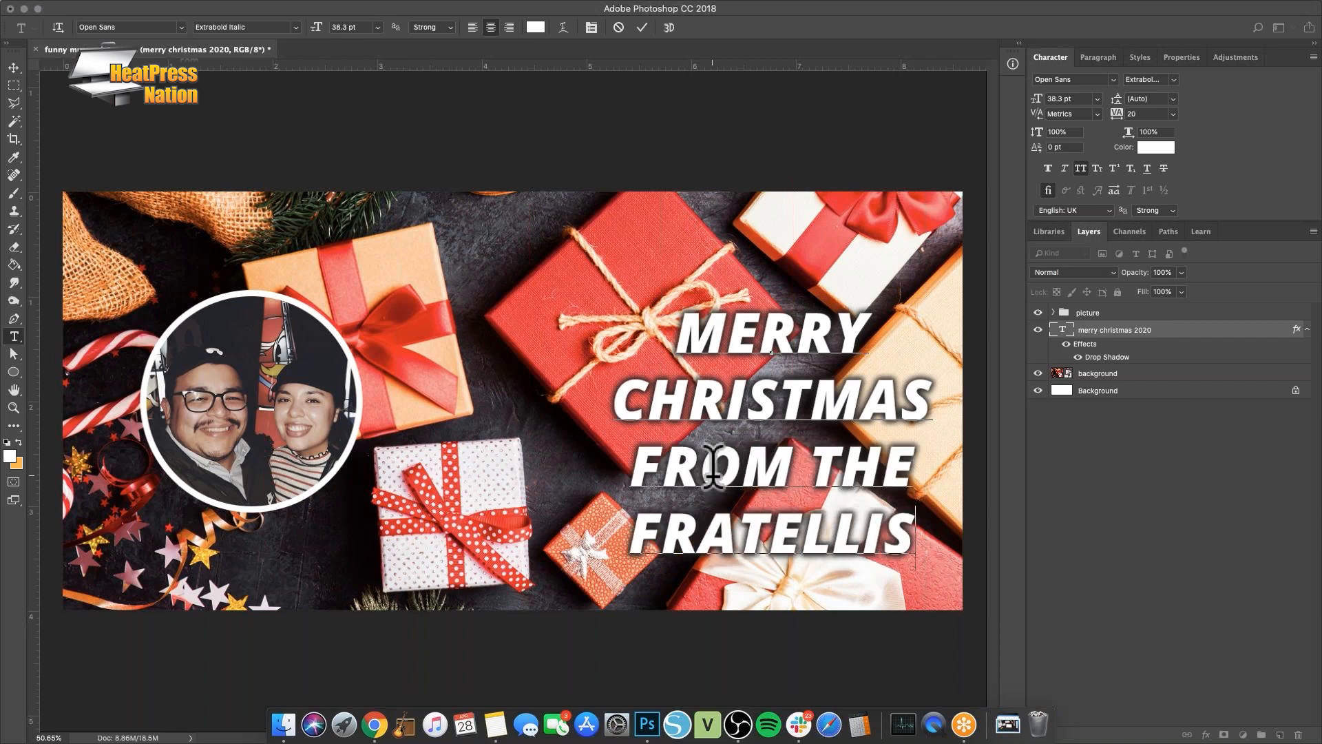
{"action": "left_click", "coordinate": [641, 28]}
Show the transform controls and guides again and move the text block up towards the middle horizontal guide
{"action": "left_click", "coordinate": [13, 67]}
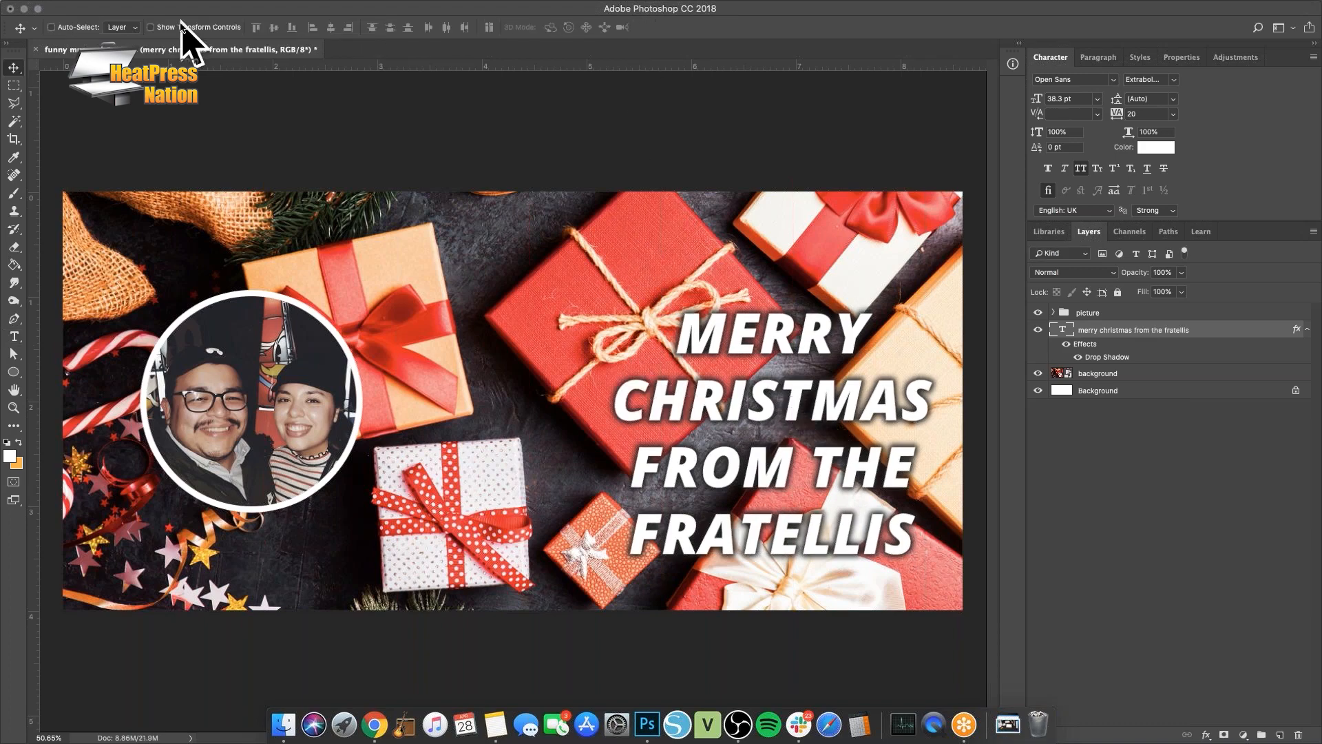
{"action": "left_click", "coordinate": [181, 26]}
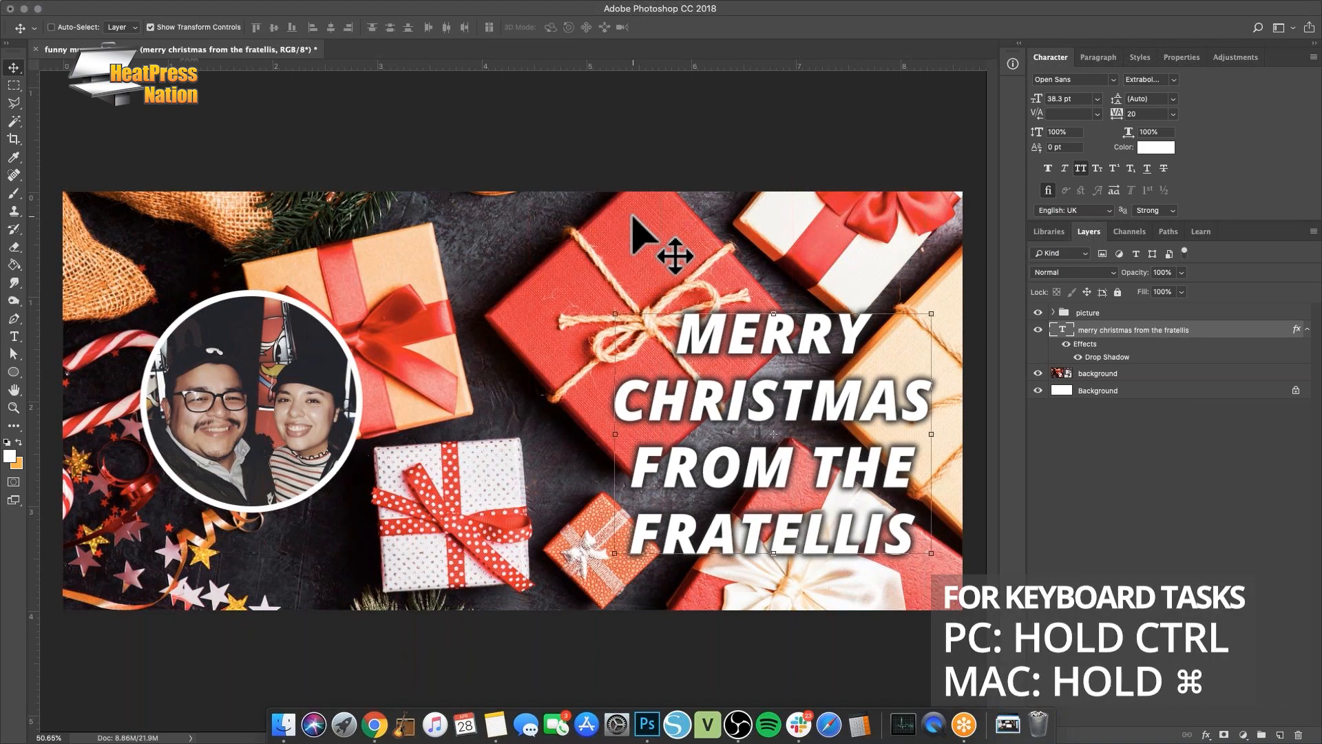
{"action": "key", "text": "super"}
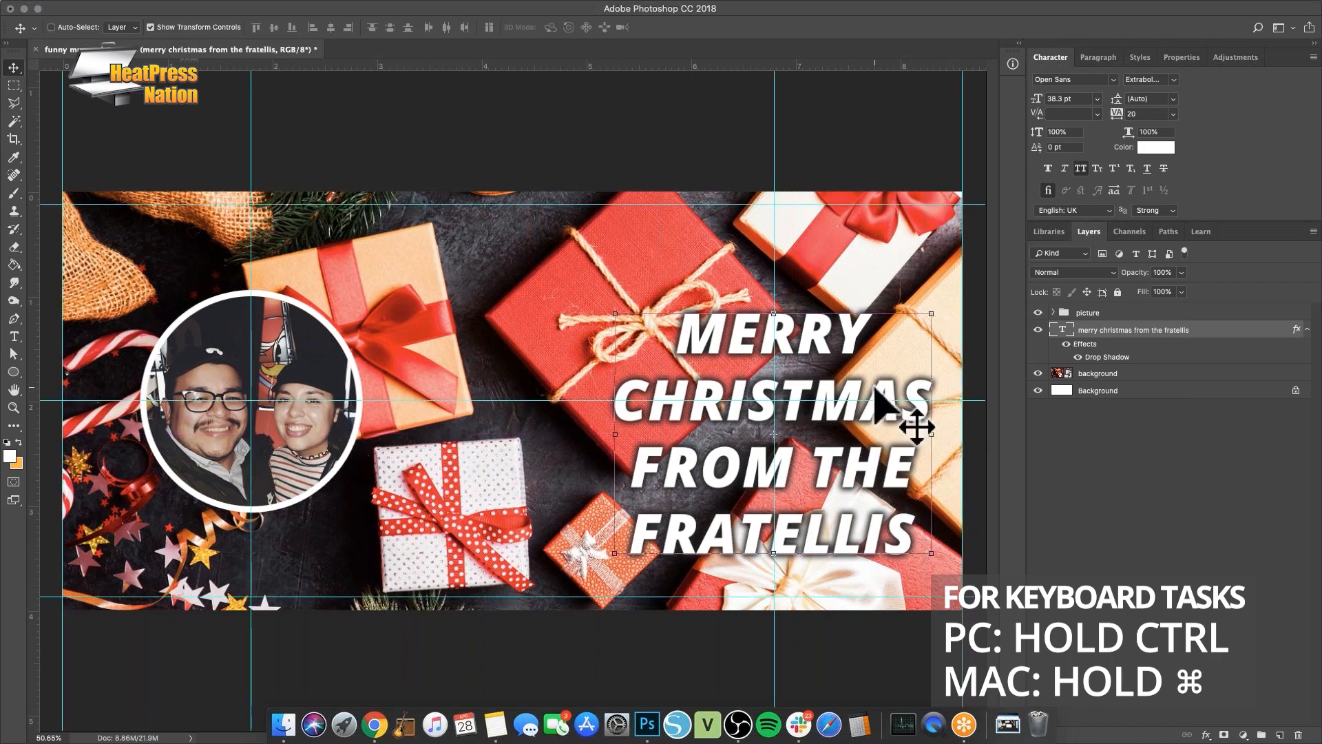
{"action": "left_click_drag", "start_coordinate": [885, 398], "coordinate": [850, 371]}
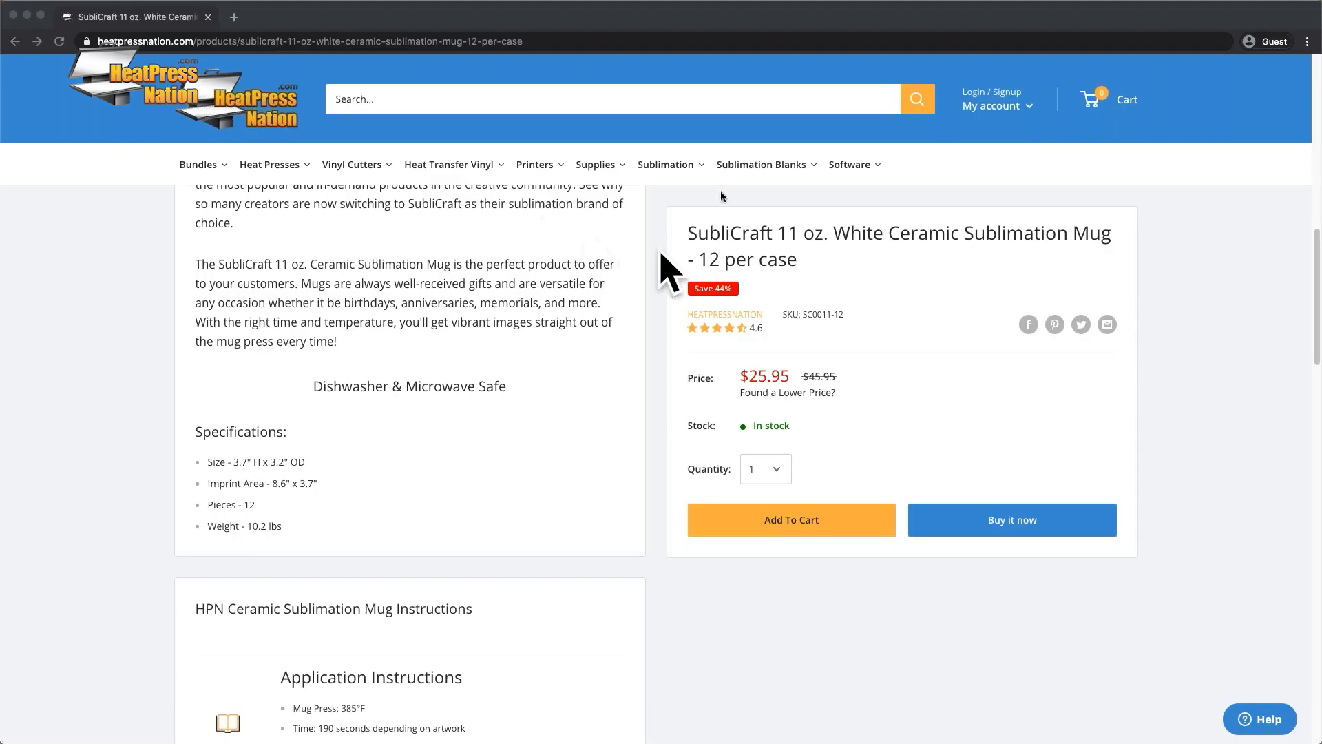
On the HeatPressNation store site, browse Sublimation Blanks to Aluminum Photo Panels and open the ChromaLuxe Matte White 8" x 10" panel
{"action": "left_click", "coordinate": [753, 167]}
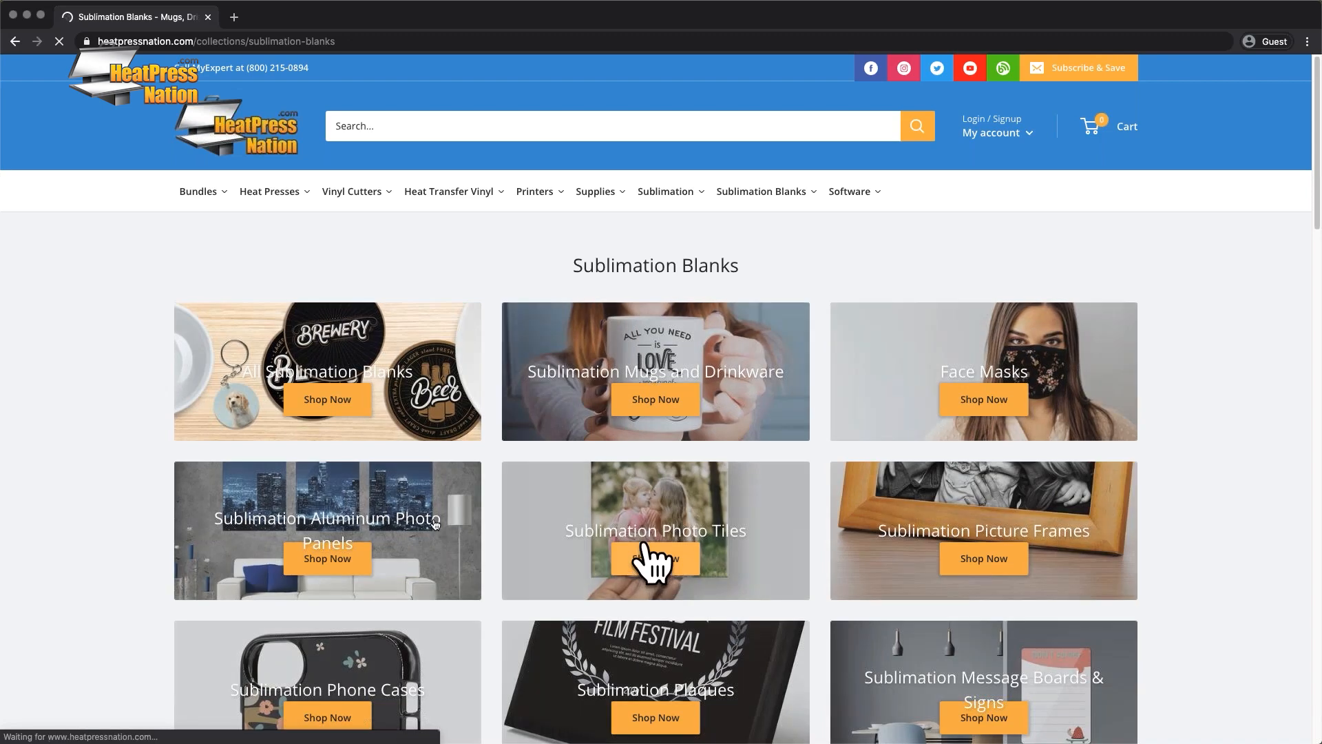
{"action": "left_click", "coordinate": [471, 507]}
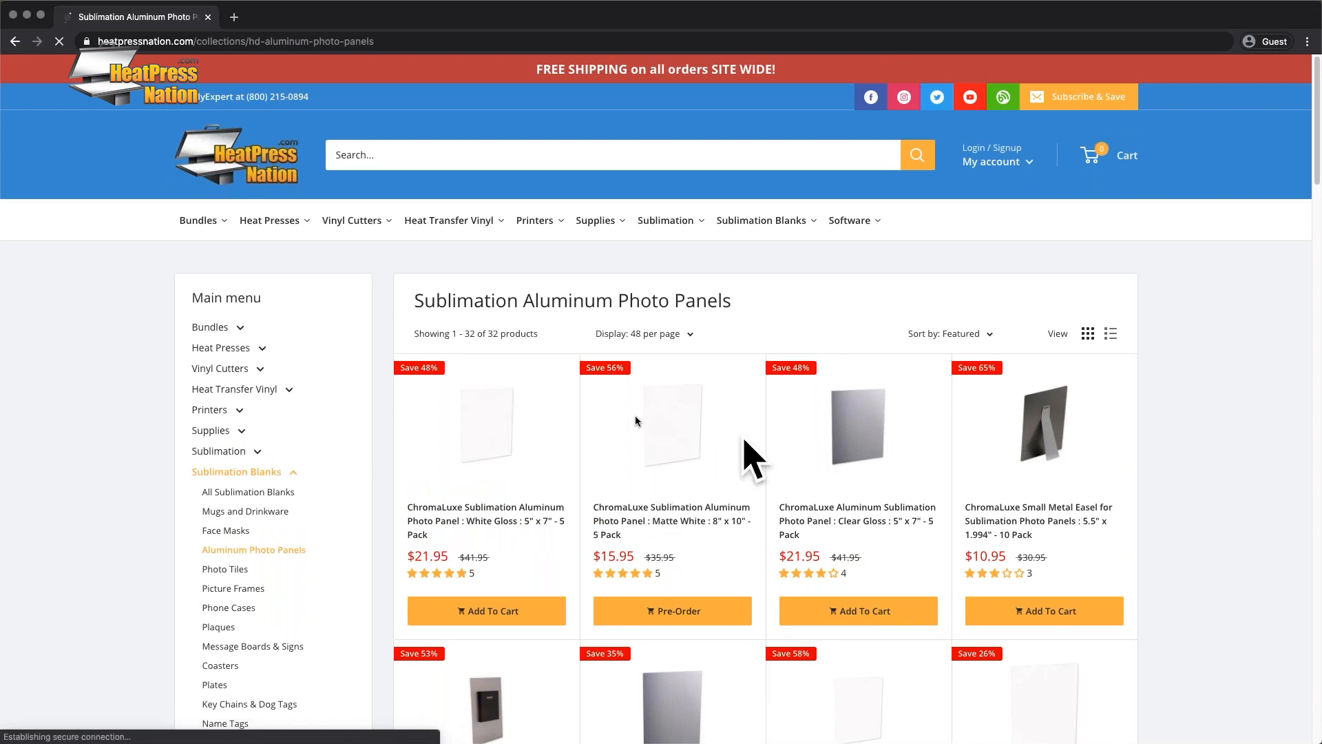
{"action": "left_click", "coordinate": [693, 436]}
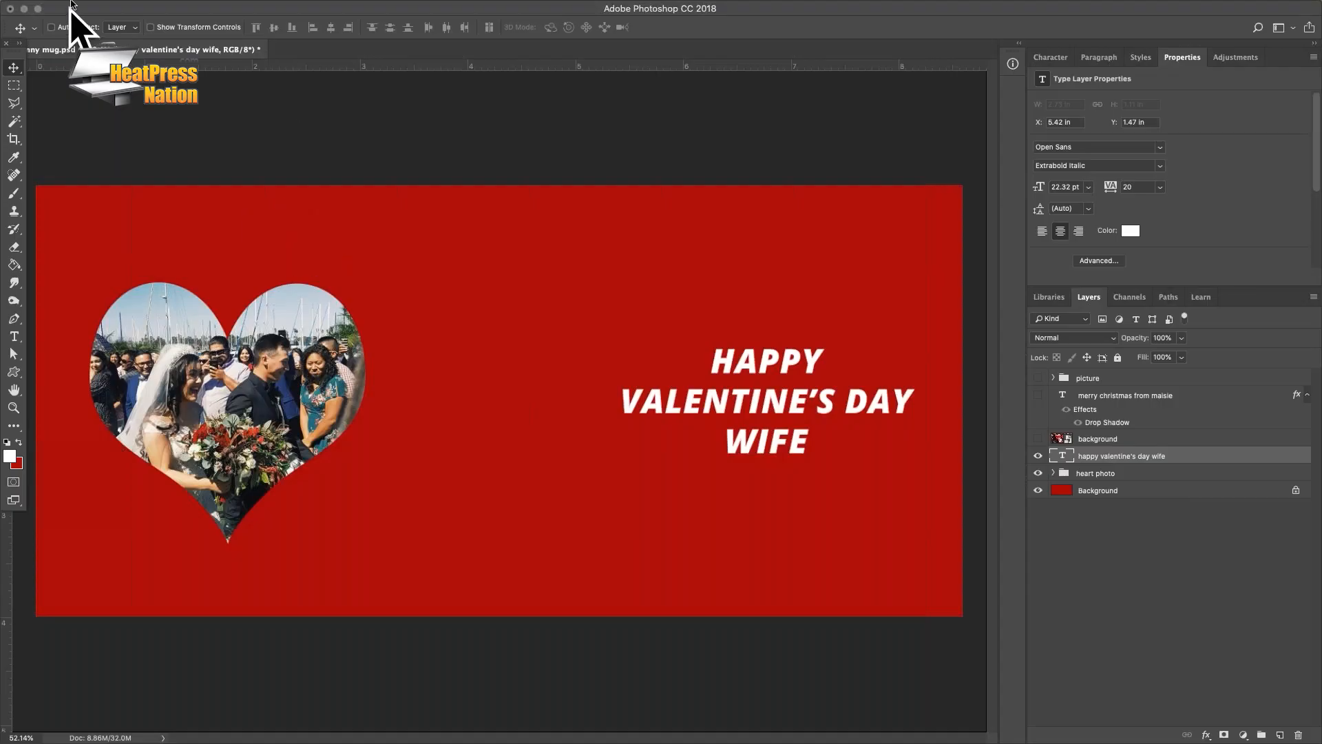
Switch to Photoshop and create a new document 8.25 inches wide and 10.25 inches high at 300 pixels/inch
{"action": "left_click", "coordinate": [125, 8]}
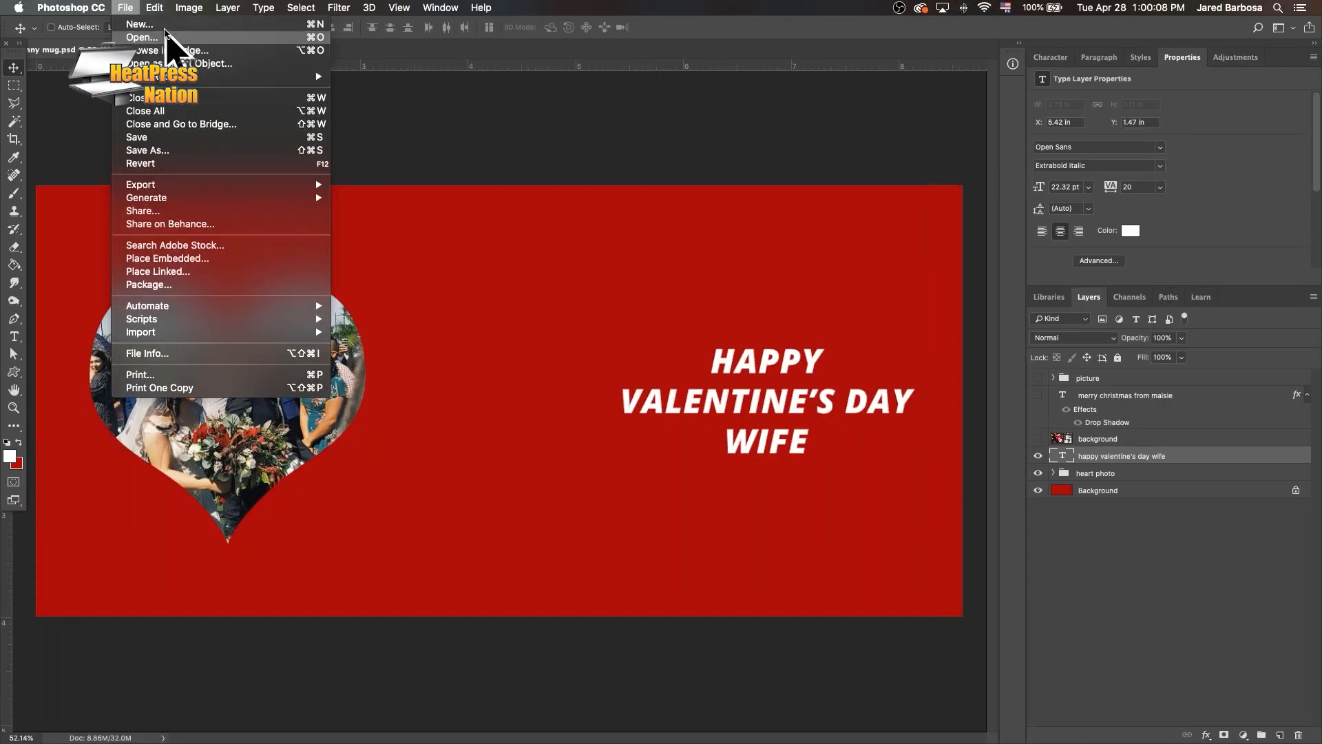
{"action": "left_click", "coordinate": [167, 25]}
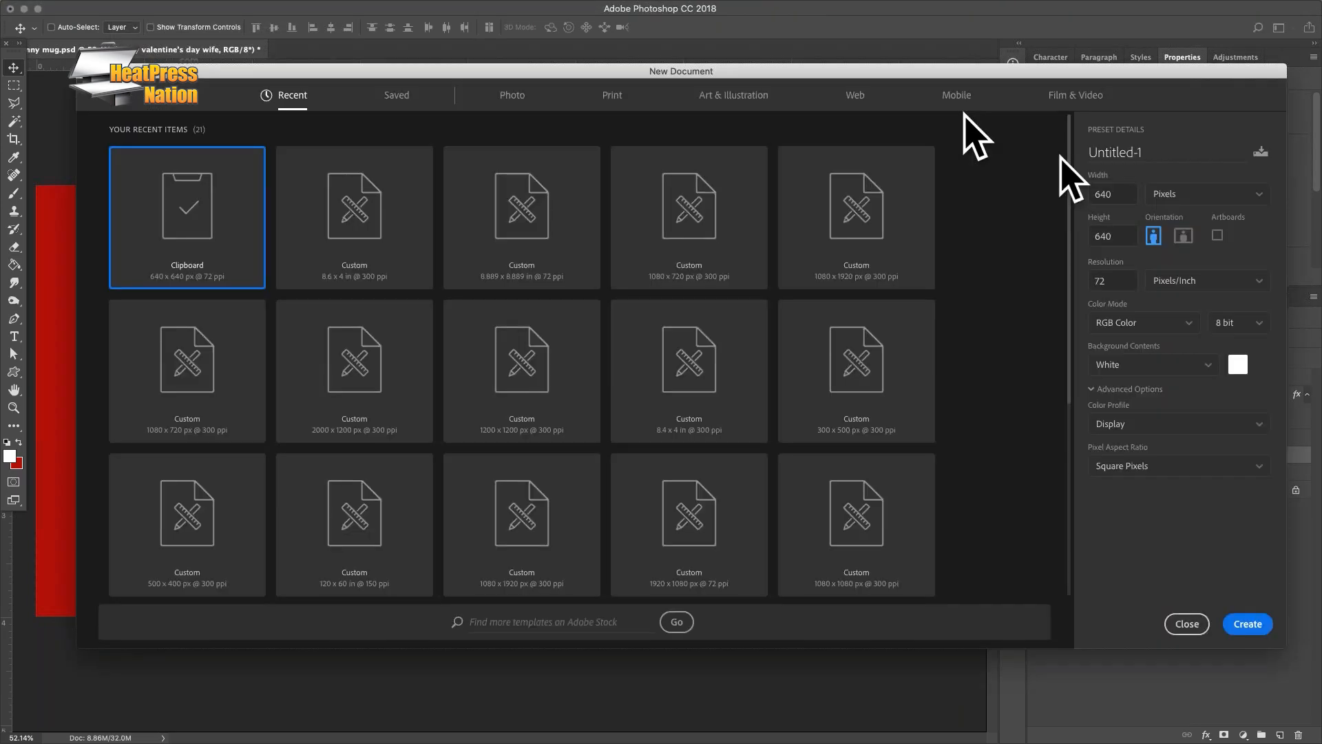
{"action": "left_click", "coordinate": [1172, 195]}
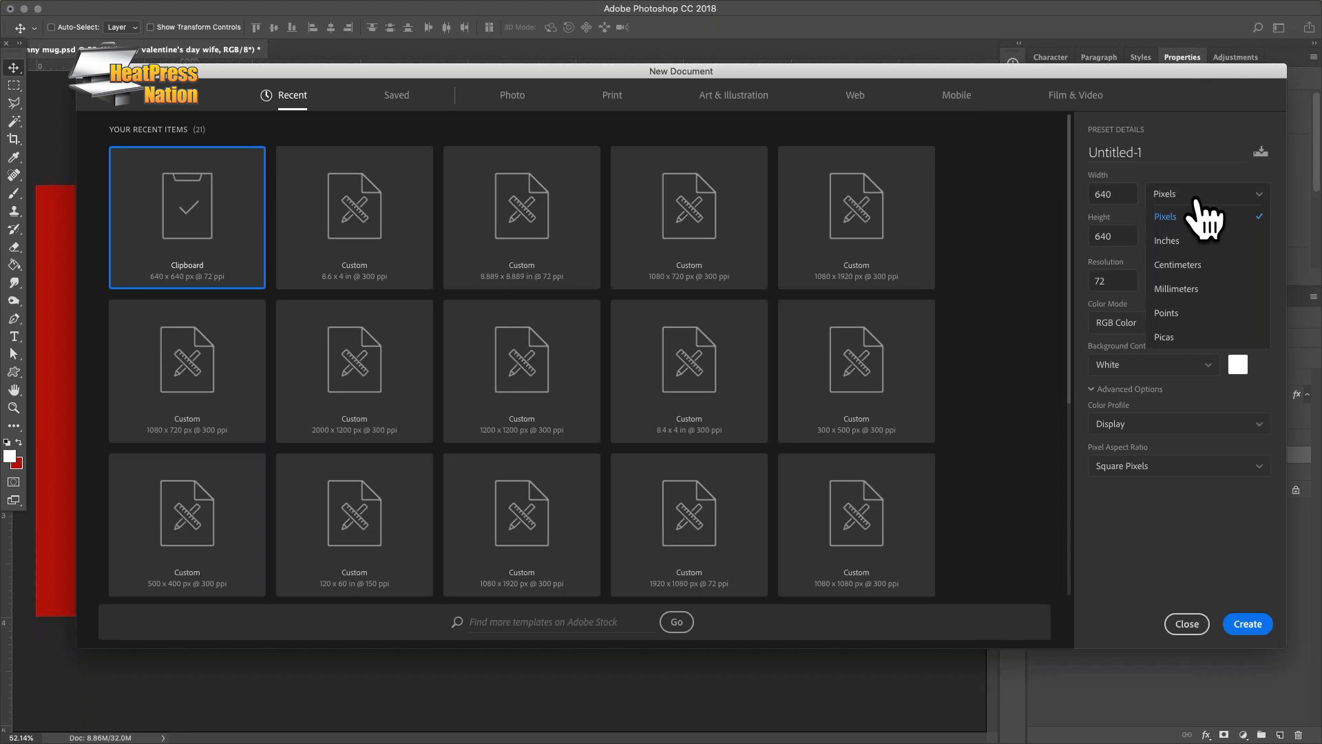
{"action": "left_click", "coordinate": [1171, 241]}
{"action": "double_click", "coordinate": [1124, 195]}
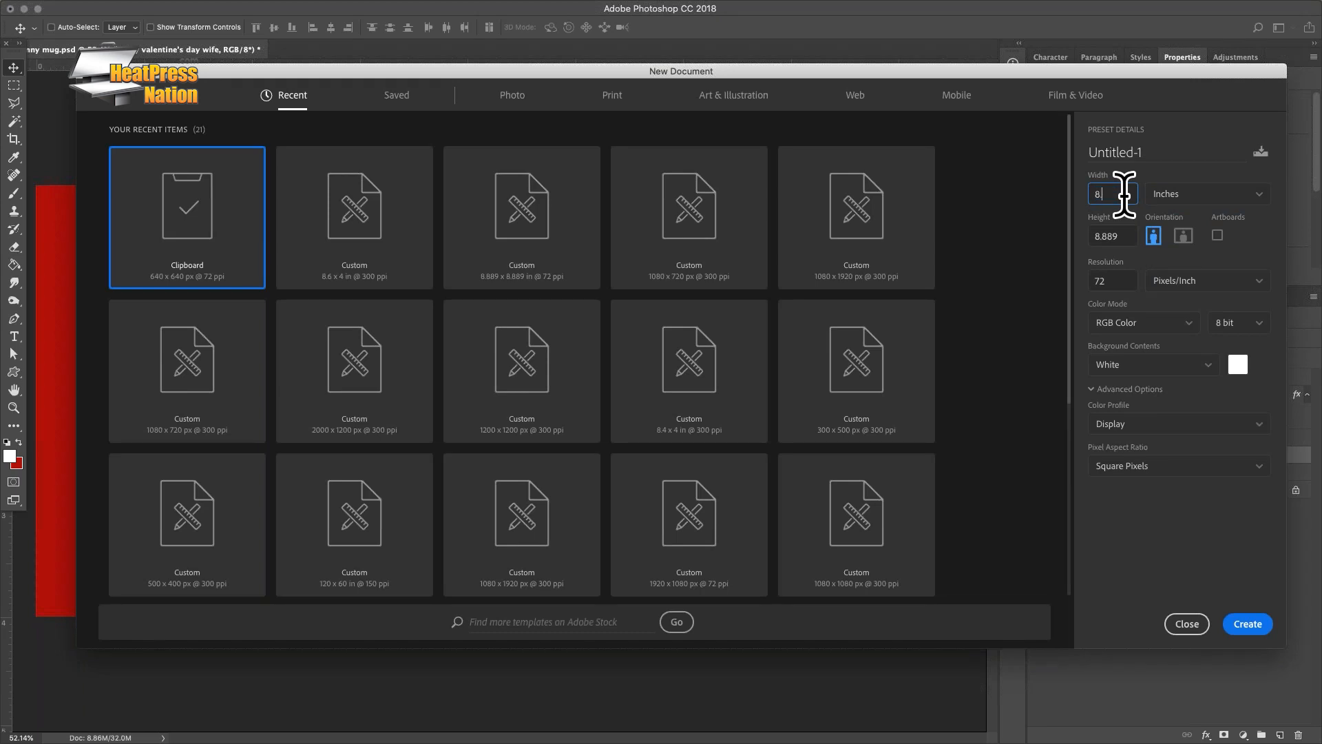
{"action": "type", "text": "8.25"}
{"action": "double_click", "coordinate": [1116, 234]}
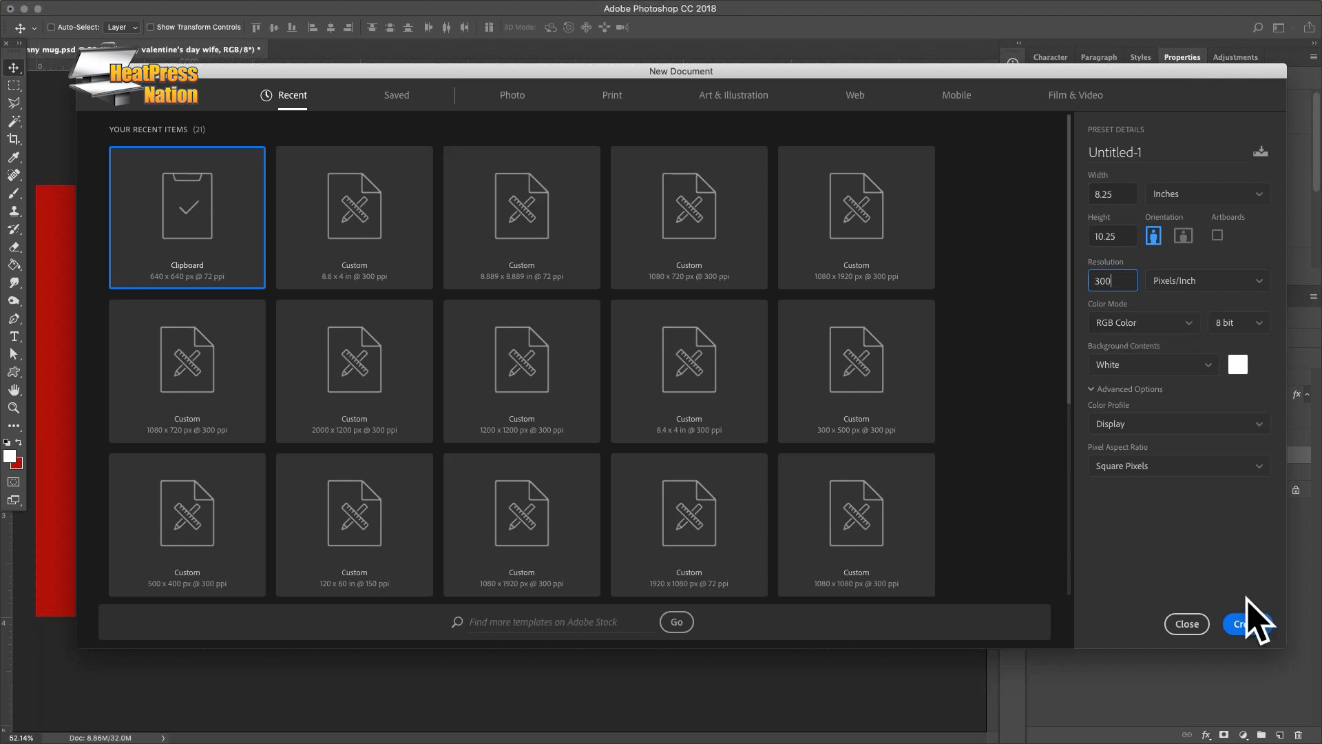
{"action": "left_click", "coordinate": [1248, 623]}
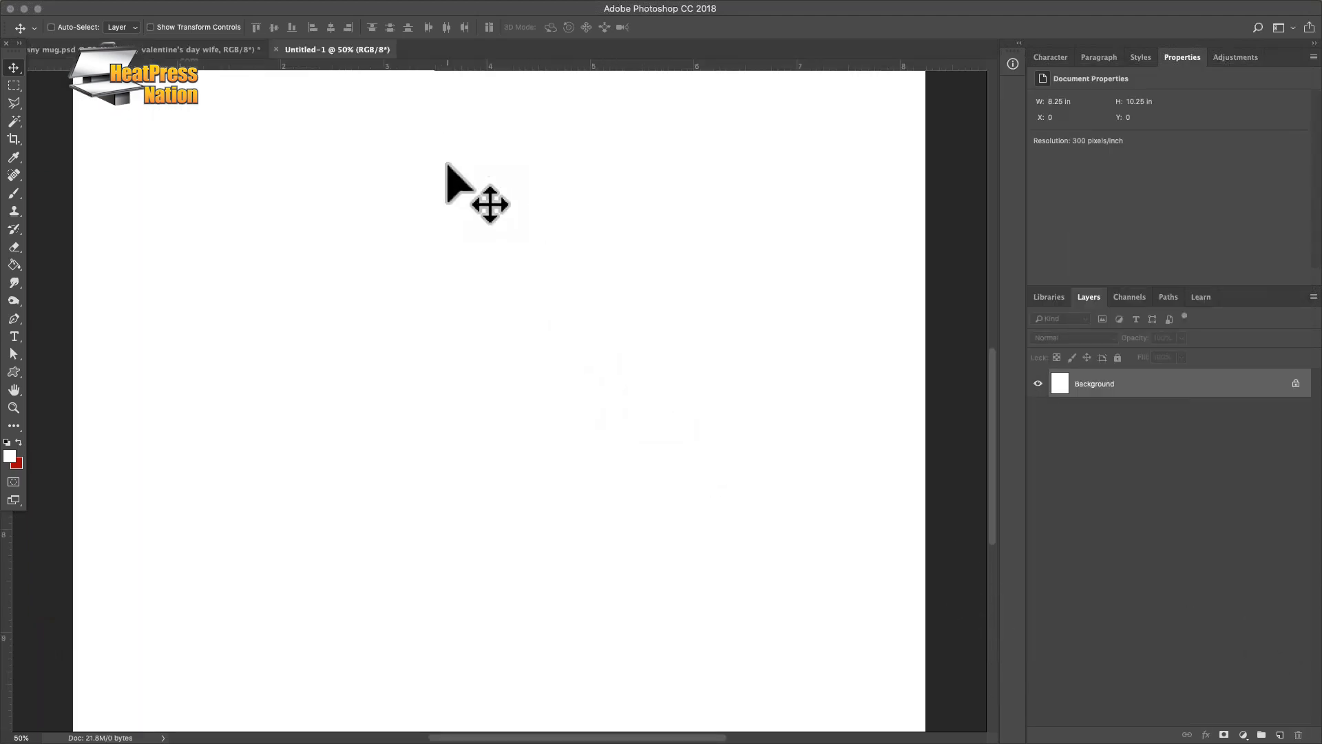
{"action": "scroll", "coordinate": [476, 224], "scroll_direction": "down", "scroll_amount": 10}
{"action": "scroll", "coordinate": [475, 224], "scroll_direction": "up", "scroll_amount": 3}
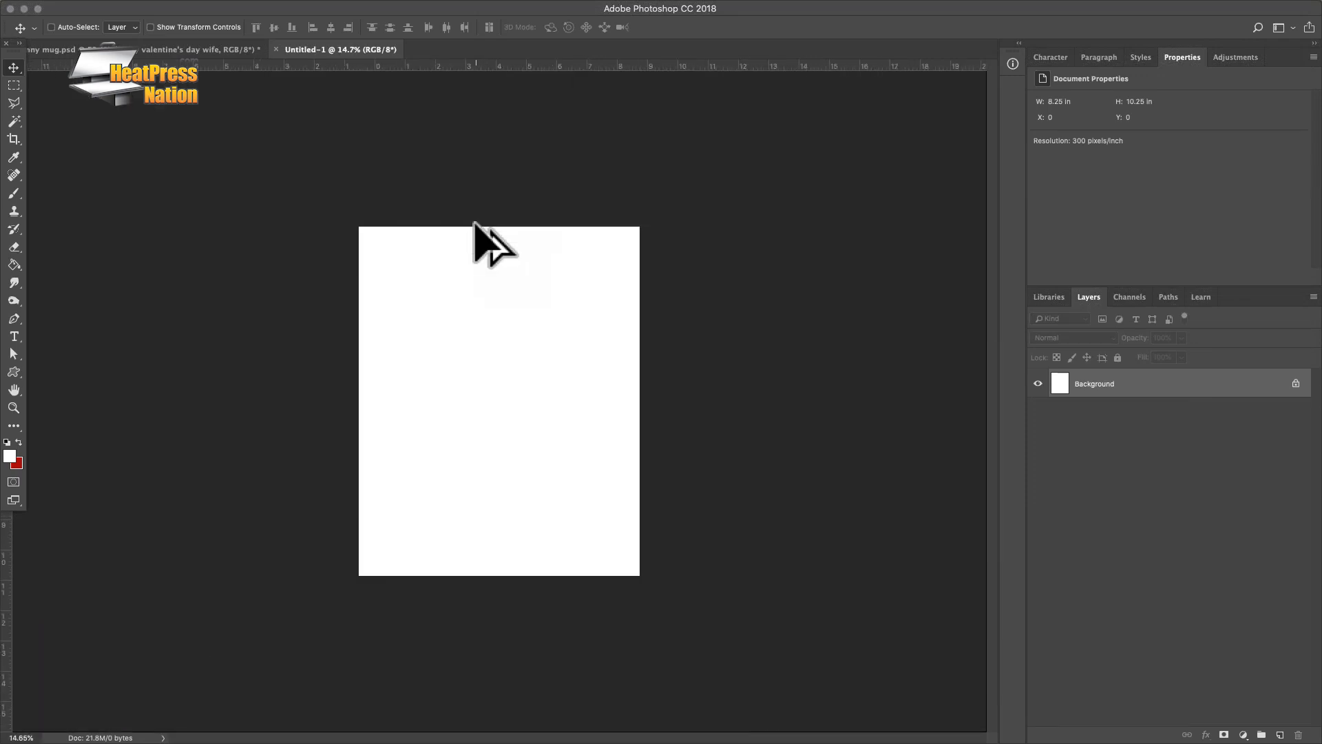
{"action": "scroll", "coordinate": [475, 224], "scroll_direction": "up", "scroll_amount": 3}
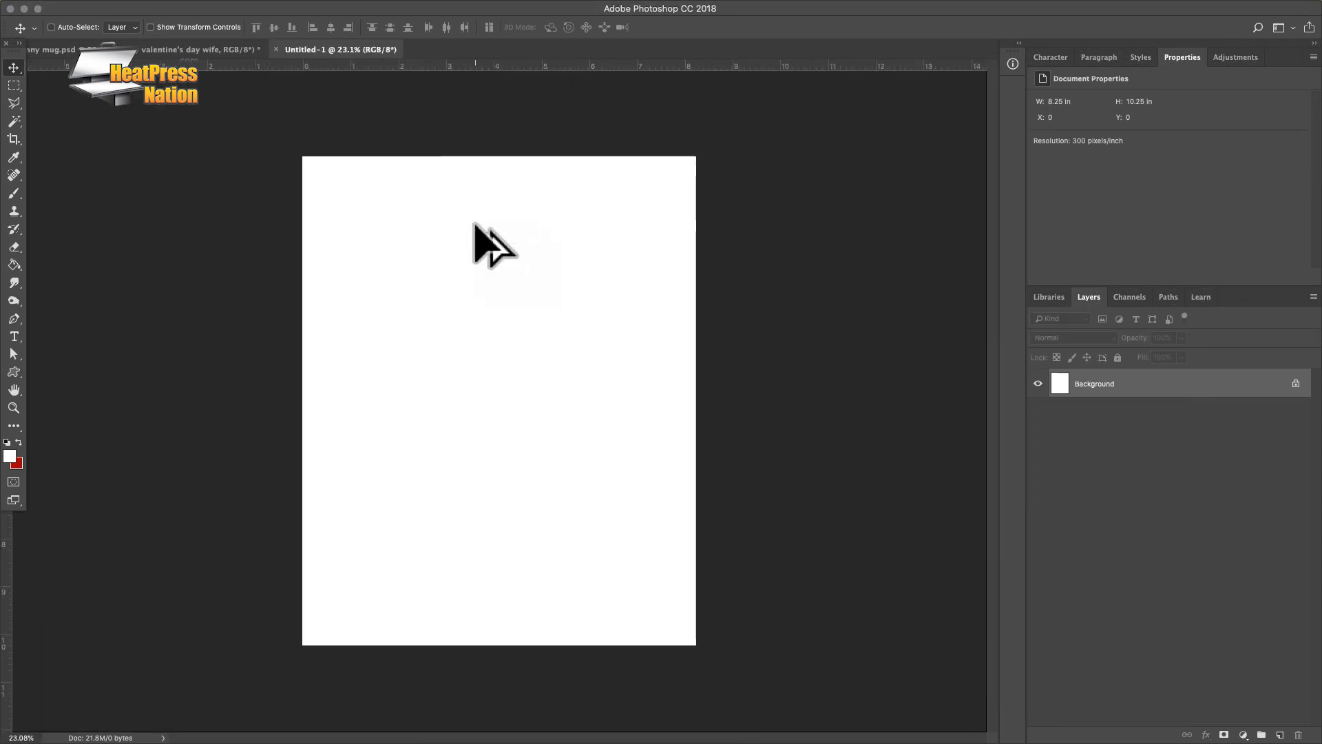
Start a new guide layout and choose the "eight inch" preset, giving 0.125 in margins on all four sides
{"action": "scroll", "coordinate": [474, 224], "scroll_direction": "up", "scroll_amount": 1}
{"action": "mouse_move", "coordinate": [346, 5]}
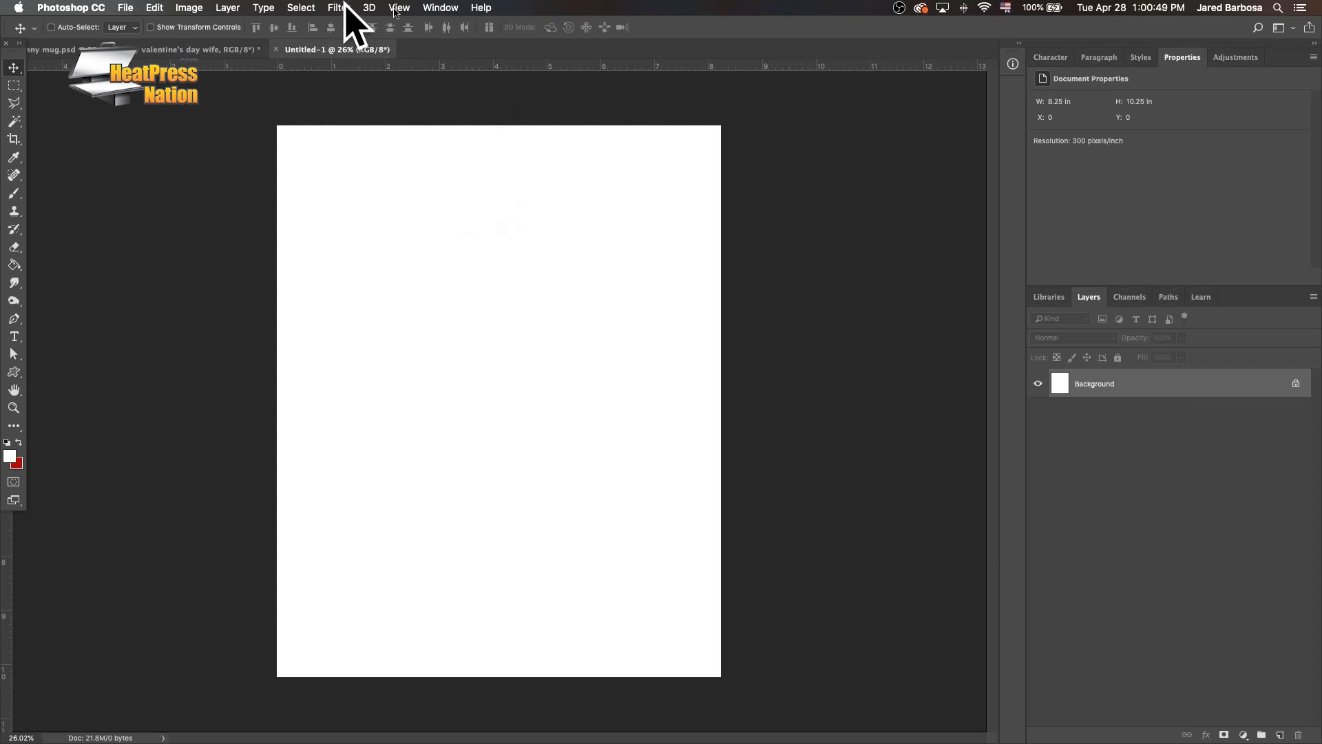
{"action": "left_click", "coordinate": [406, 10]}
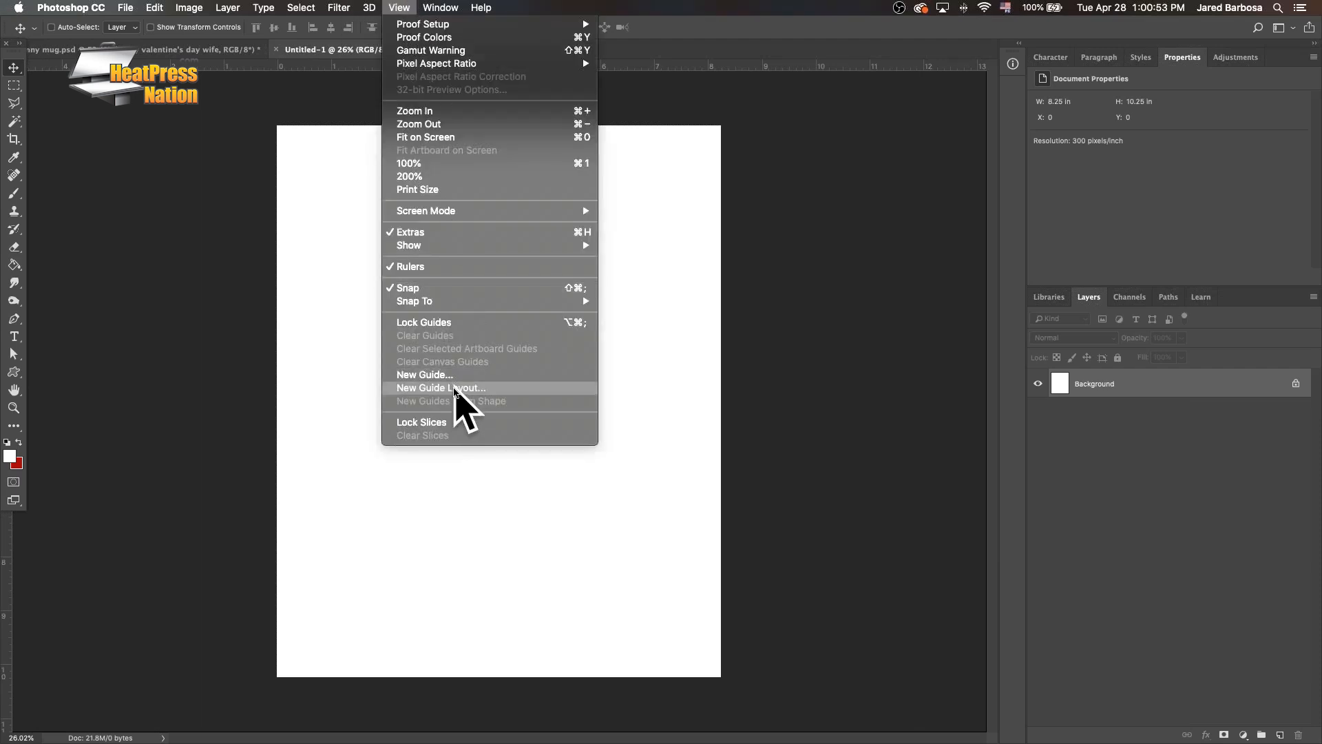
{"action": "left_click", "coordinate": [455, 388]}
{"action": "left_click", "coordinate": [544, 307]}
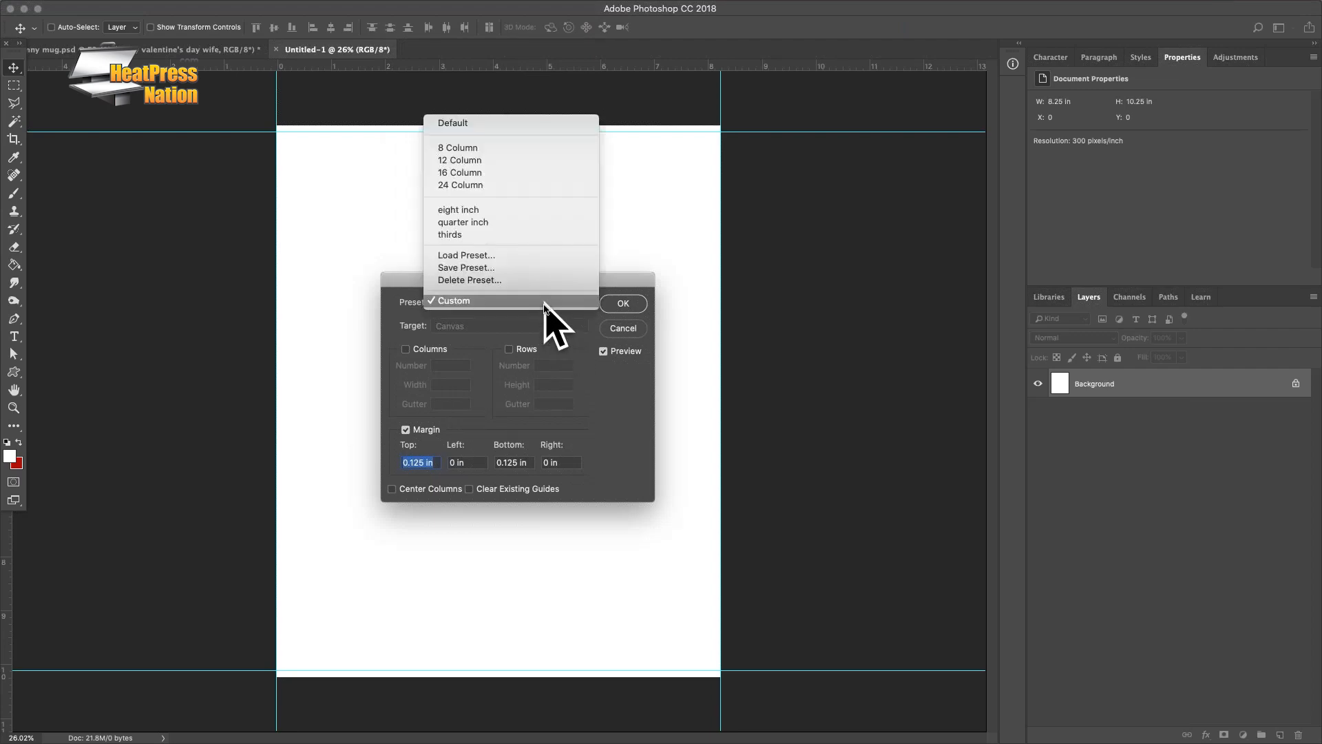
{"action": "left_click", "coordinate": [534, 301]}
{"action": "left_click", "coordinate": [535, 307]}
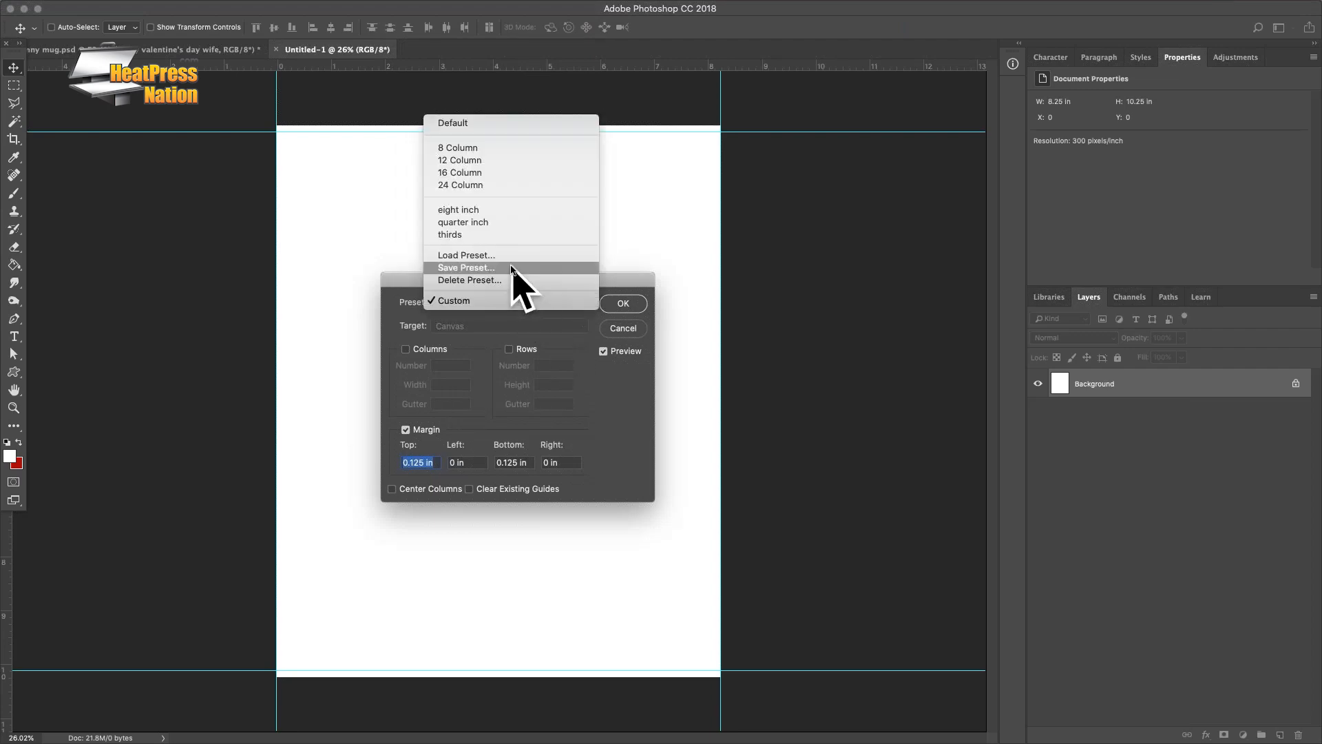
{"action": "left_click", "coordinate": [491, 210]}
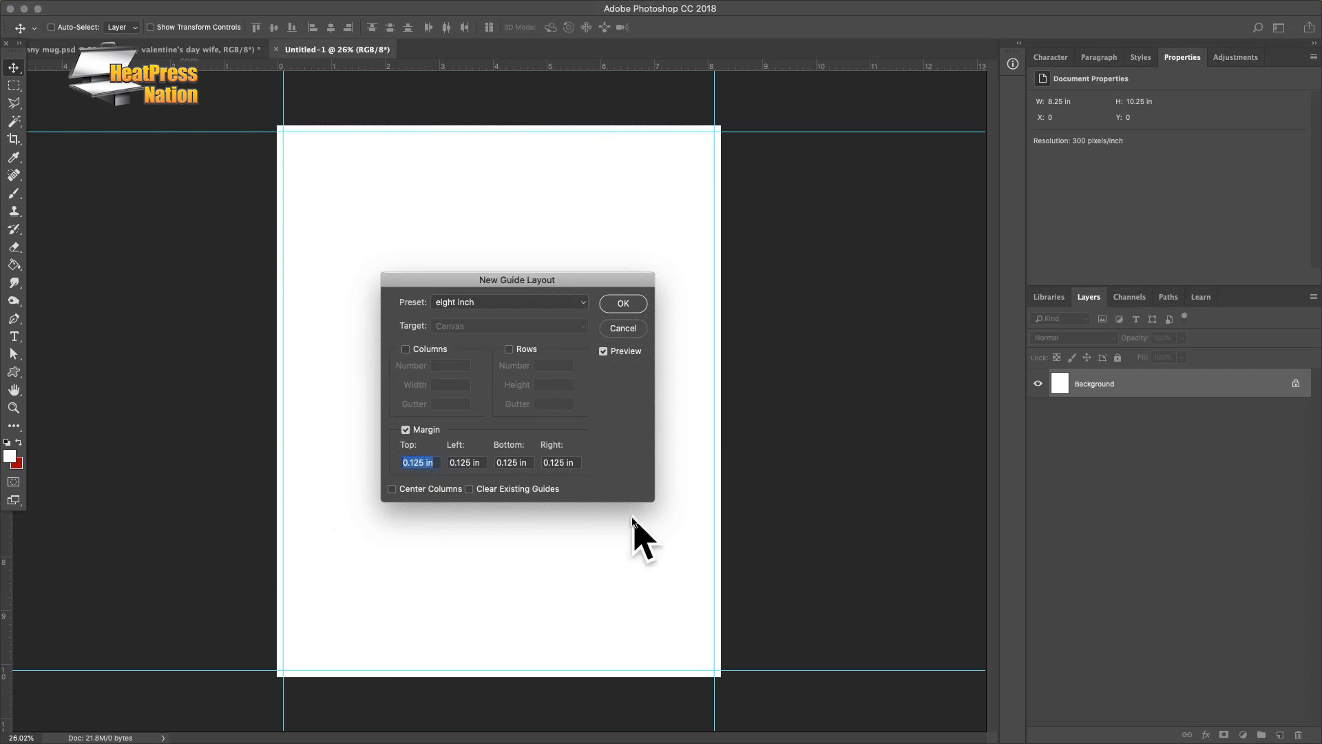
Save the margin settings as a guide preset named "eighth inch" and apply the guide layout with that preset
{"action": "left_click", "coordinate": [425, 463]}
{"action": "left_click", "coordinate": [551, 303]}
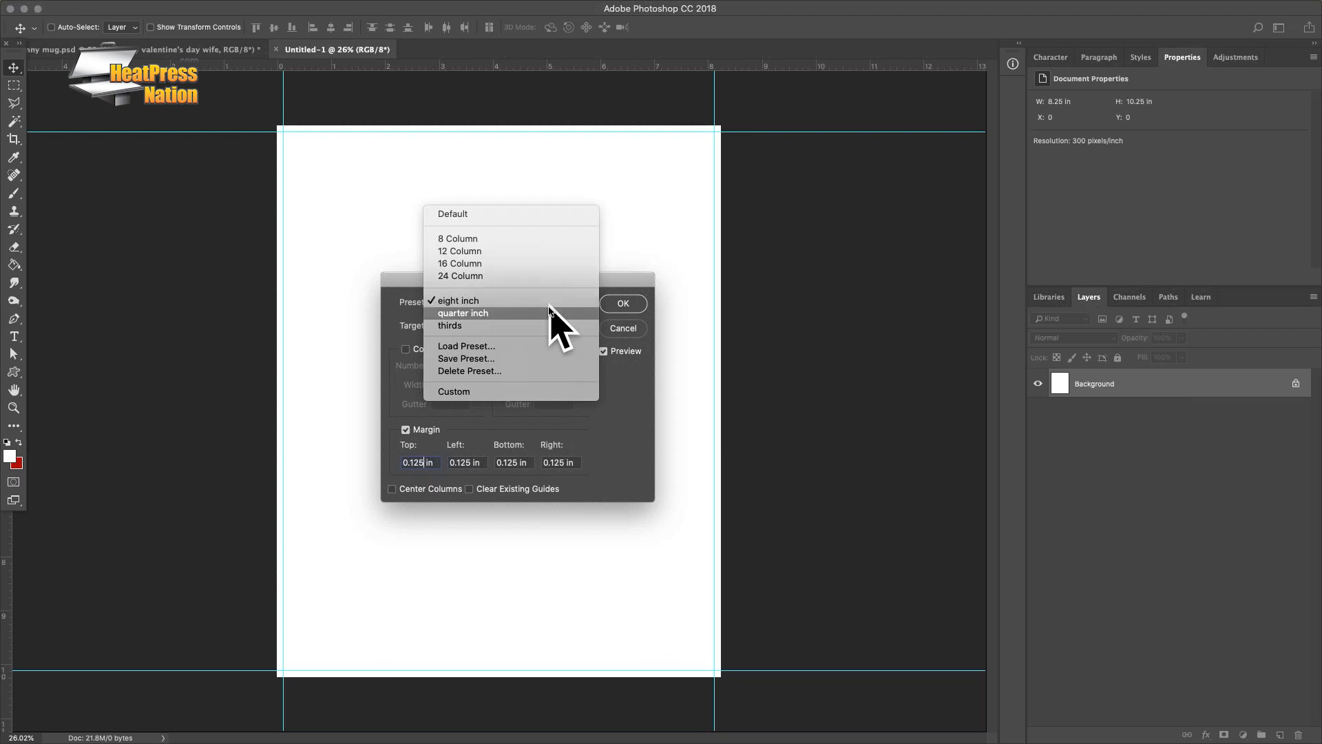
{"action": "left_click", "coordinate": [533, 359]}
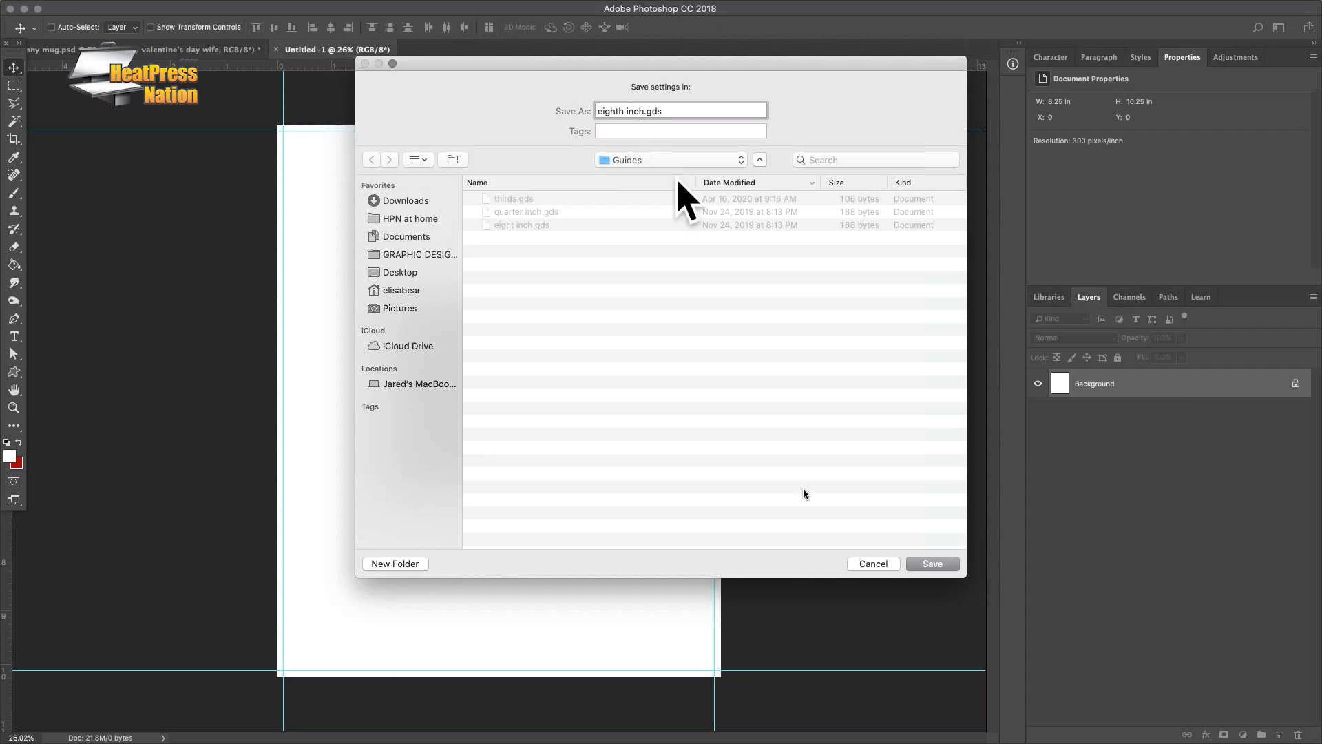
{"action": "left_click", "coordinate": [950, 563]}
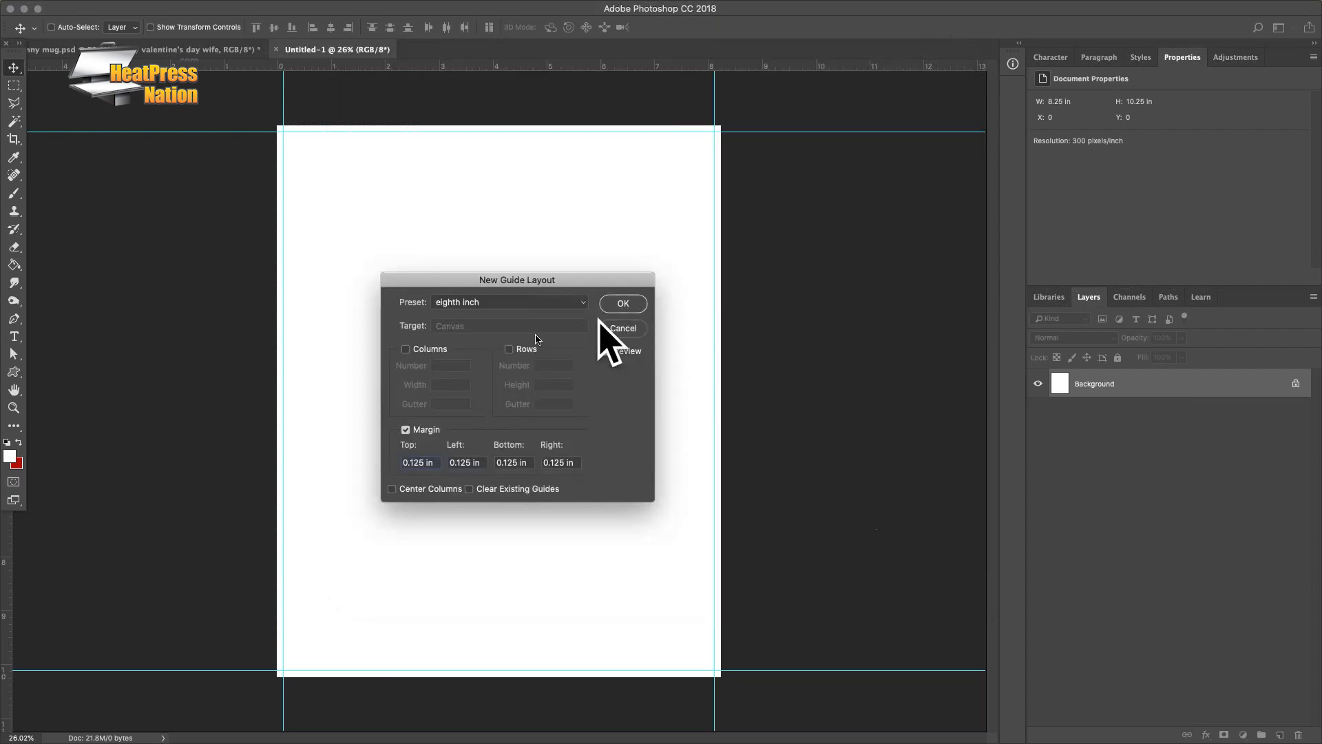
{"action": "left_click", "coordinate": [530, 304]}
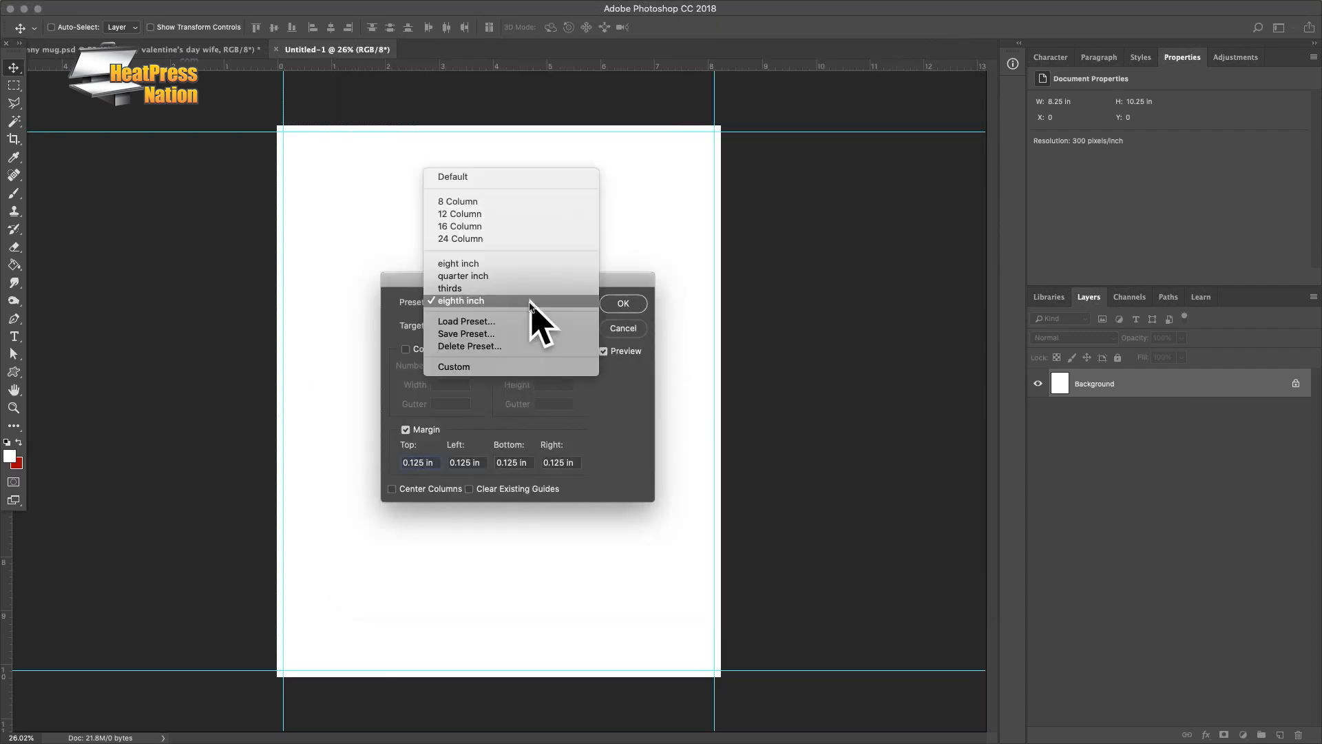
{"action": "left_click", "coordinate": [520, 300]}
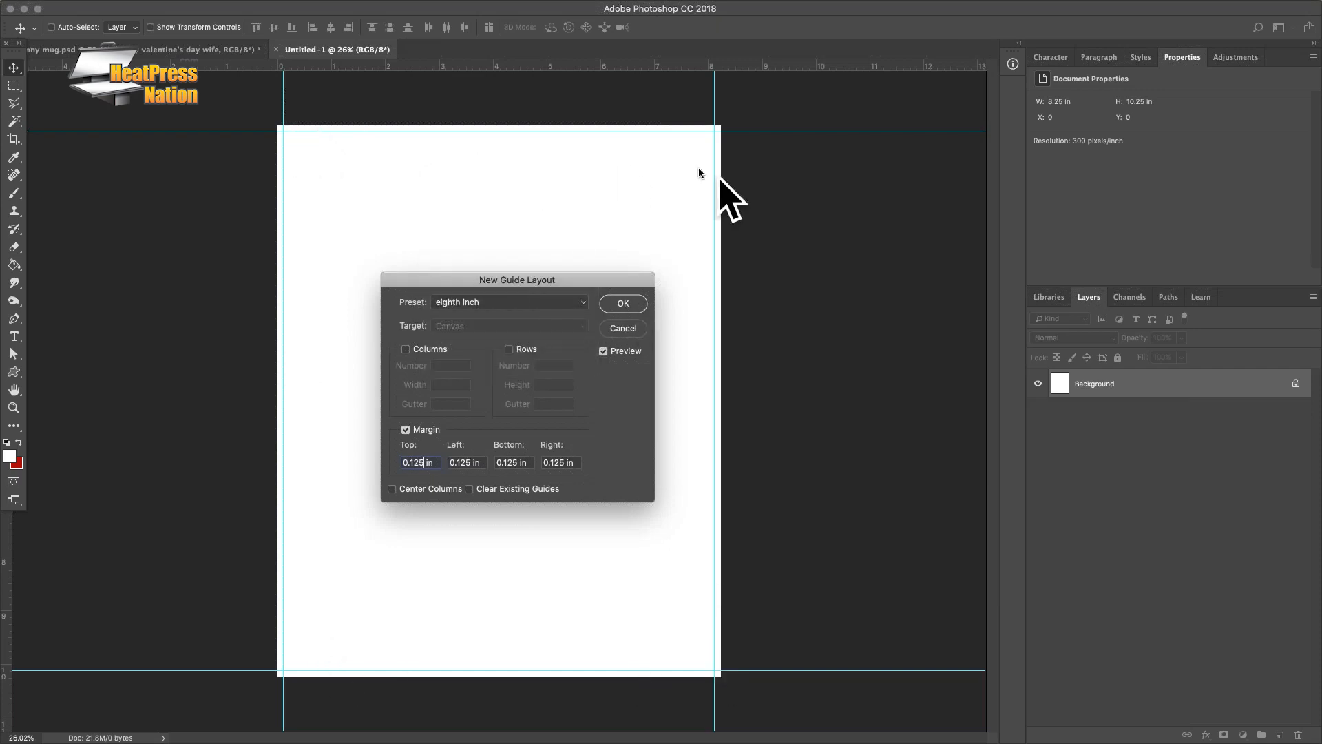
{"action": "left_click", "coordinate": [626, 305]}
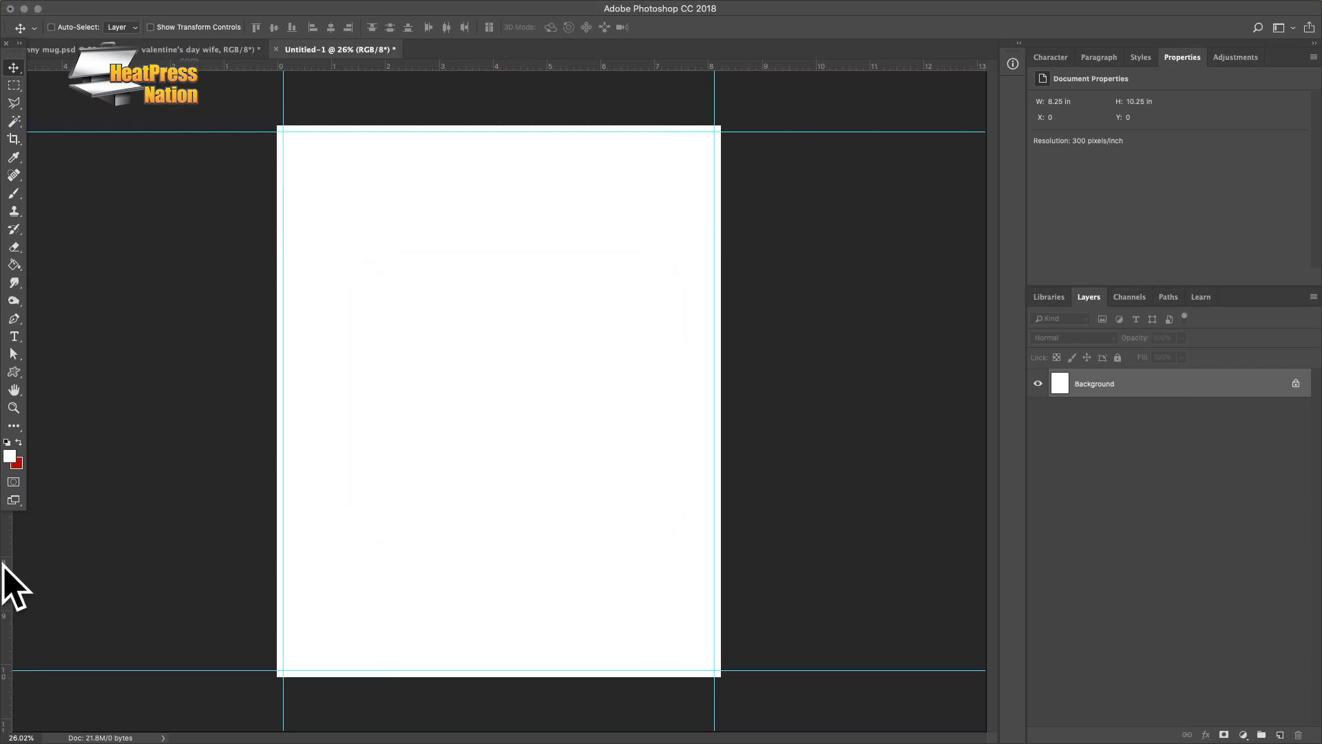
Add a vertical and a horizontal guide through the centre of the canvas
{"action": "left_click_drag", "start_coordinate": [7, 573], "coordinate": [174, 506]}
{"action": "left_click_drag", "start_coordinate": [428, 498], "coordinate": [498, 502]}
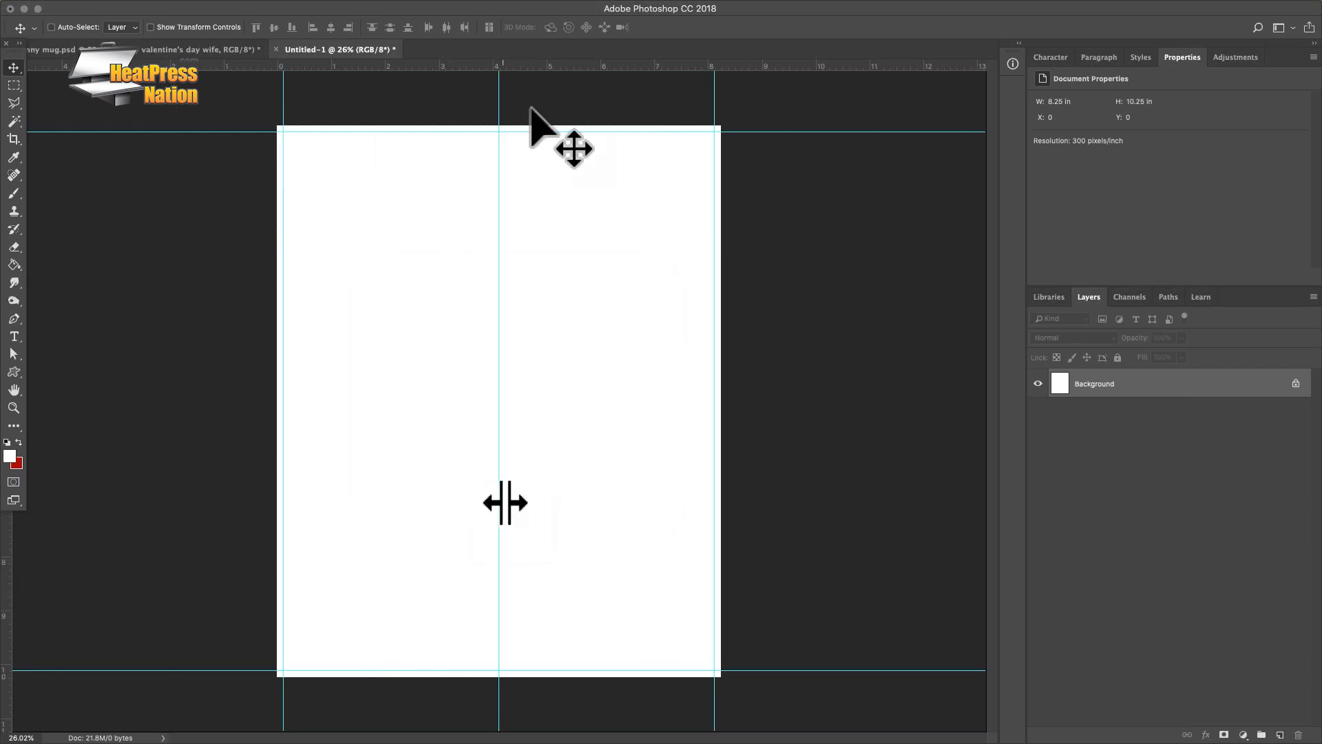
{"action": "left_click_drag", "start_coordinate": [538, 67], "coordinate": [561, 407]}
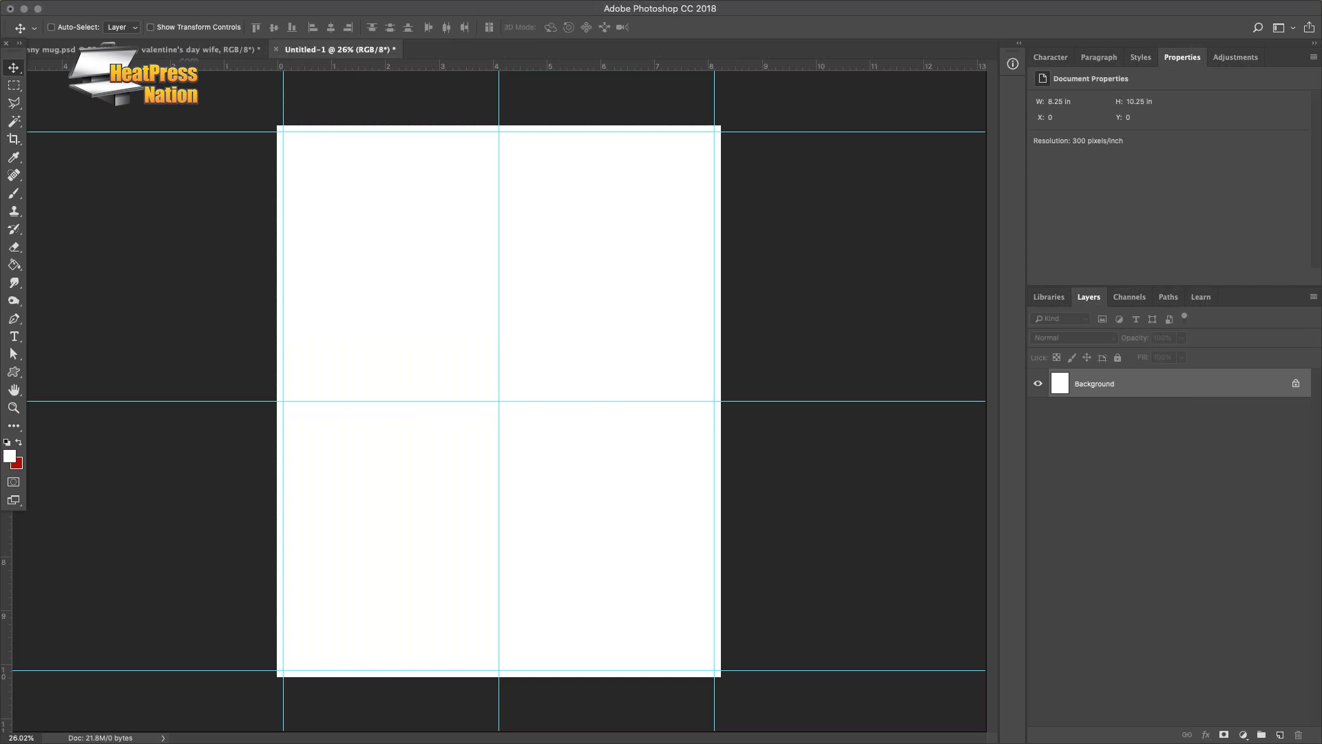
Place the photo 2019-09-15 04.05.17 1.jpg from the VSCO folder in Finder, scale it to about 30.81% to cover the canvas, and commit
{"action": "key", "text": "super+Tab"}
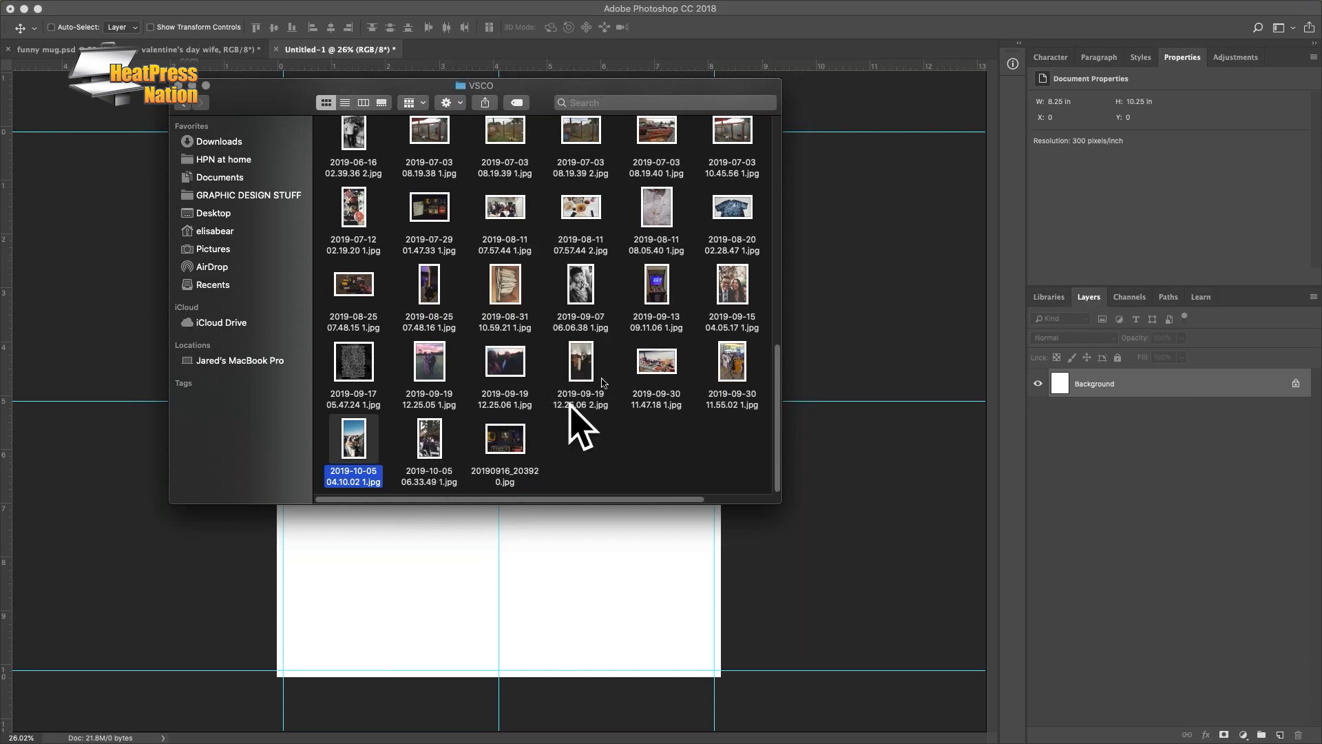
{"action": "scroll", "coordinate": [599, 360], "scroll_direction": "up", "scroll_amount": 1}
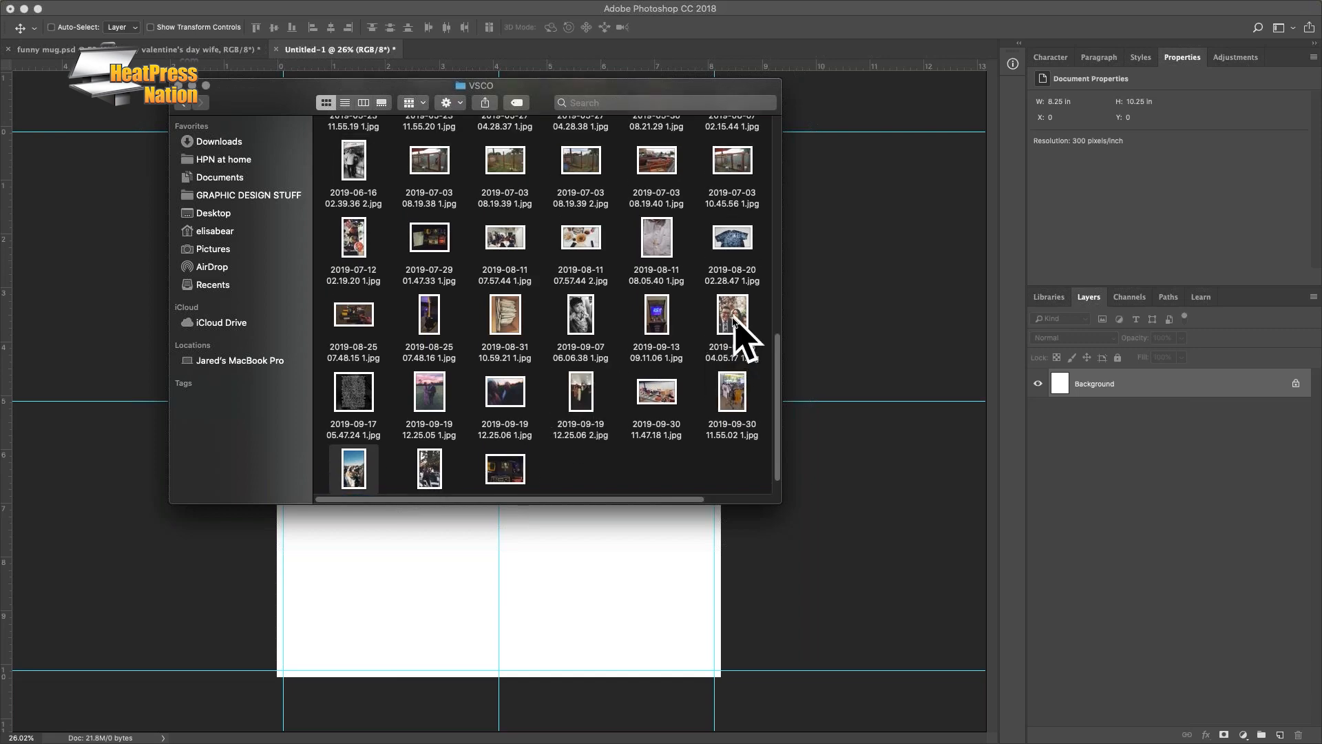
{"action": "left_click_drag", "start_coordinate": [734, 319], "coordinate": [546, 570]}
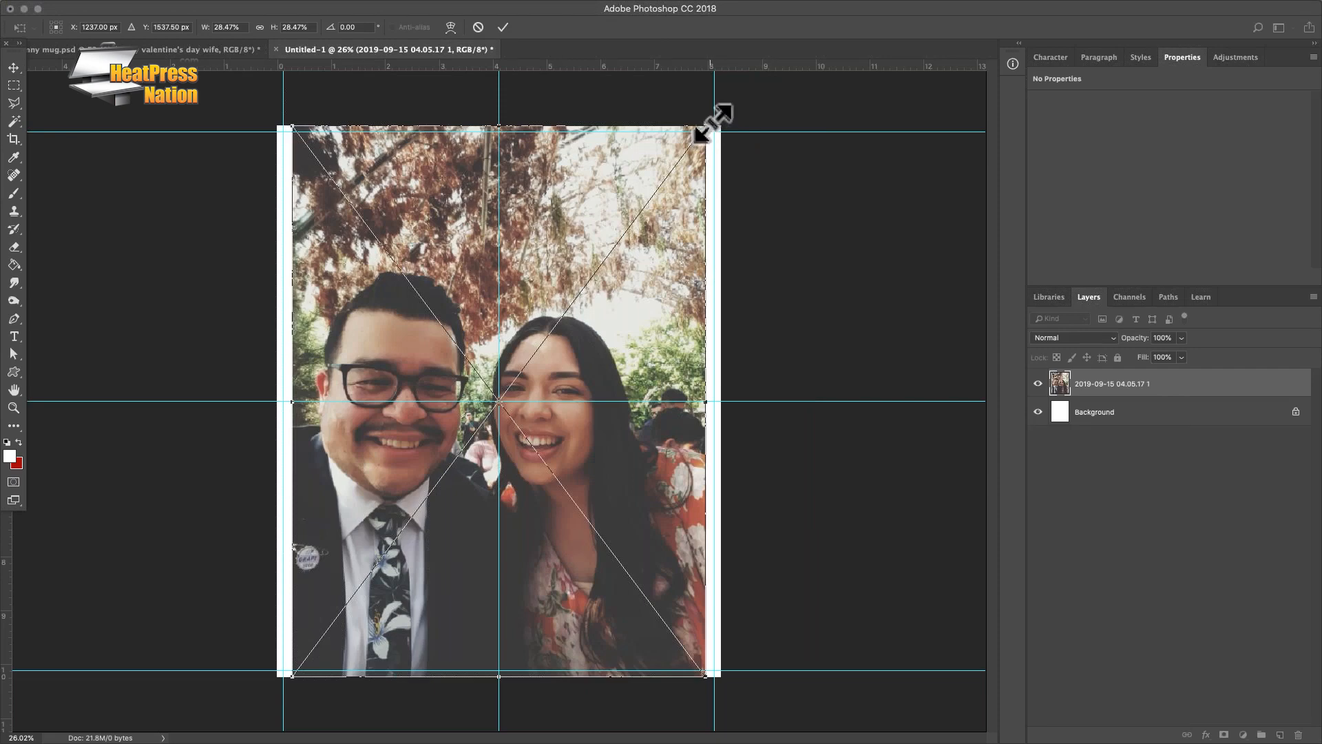
{"action": "left_click_drag", "start_coordinate": [715, 120], "coordinate": [742, 116]}
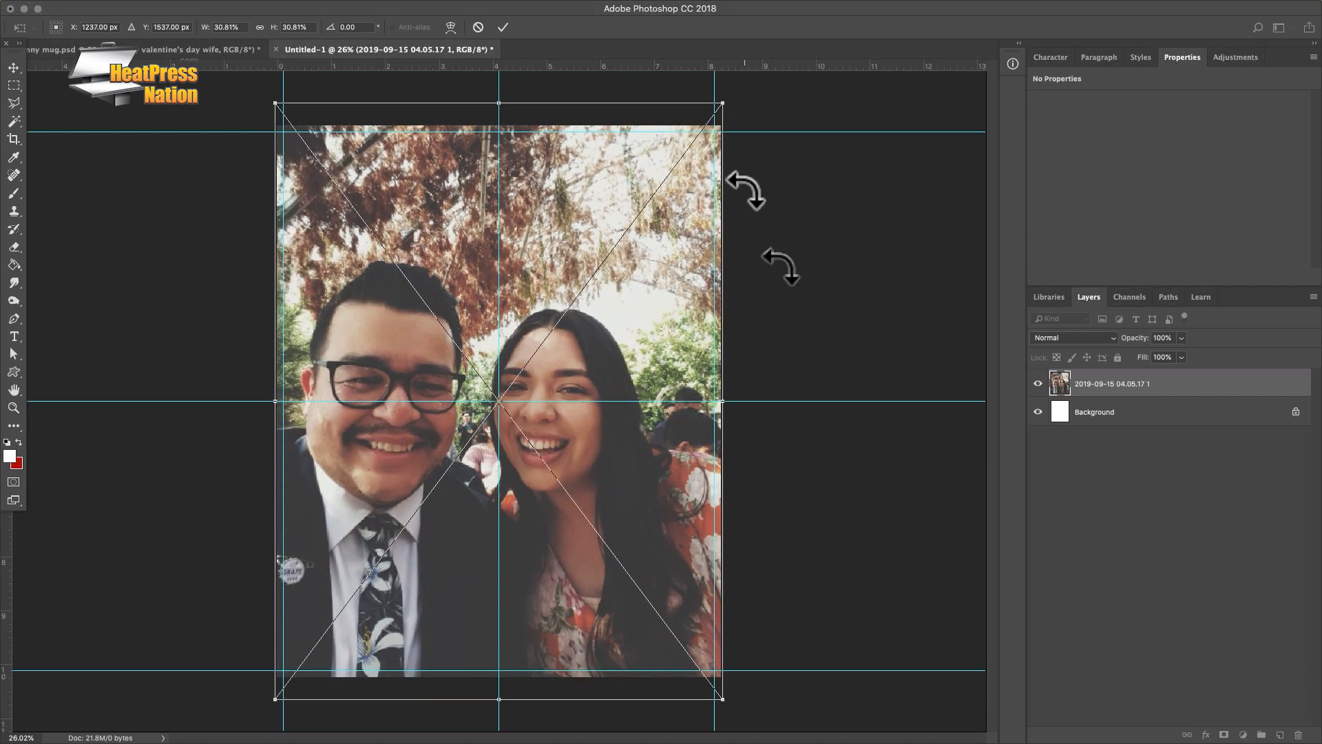
{"action": "left_click", "coordinate": [504, 29]}
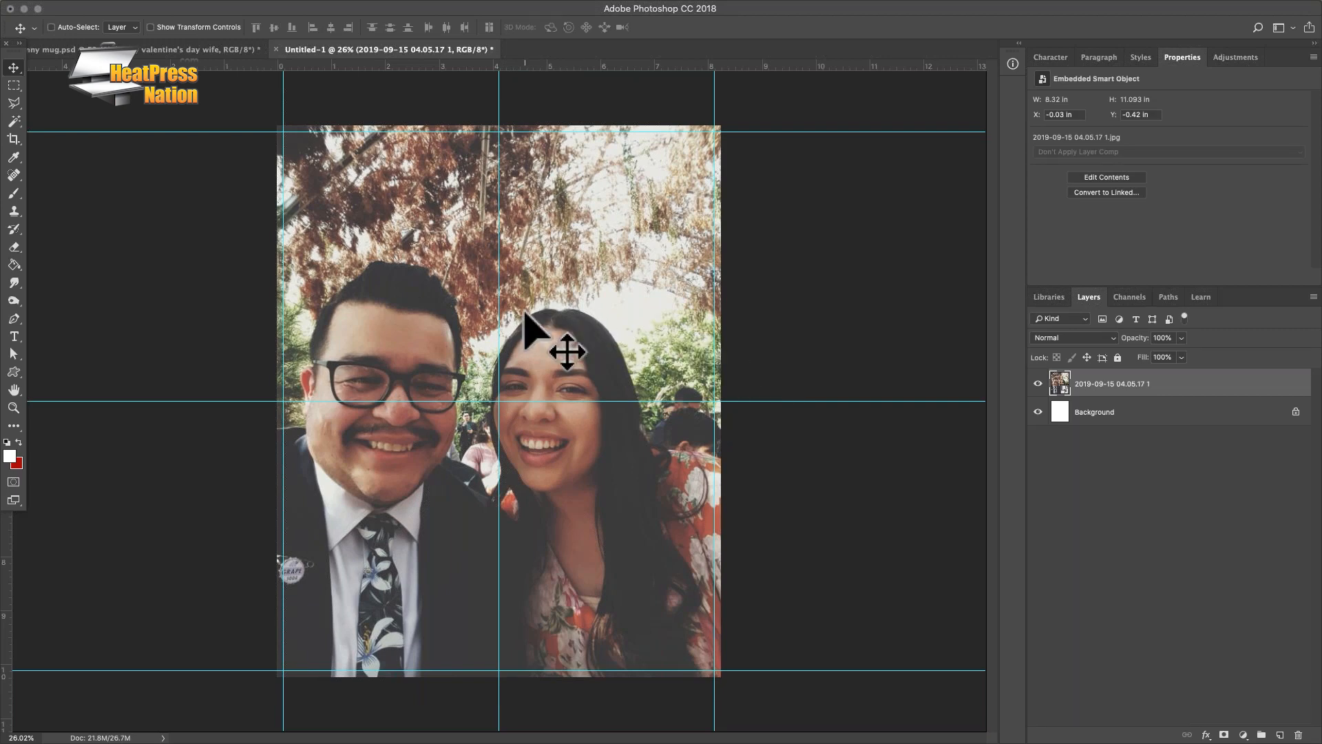
Hide the guides and add a Brightness/Contrast adjustment layer with brightness 2 and contrast 54 above the photo
{"action": "key", "text": "super+semicolon"}
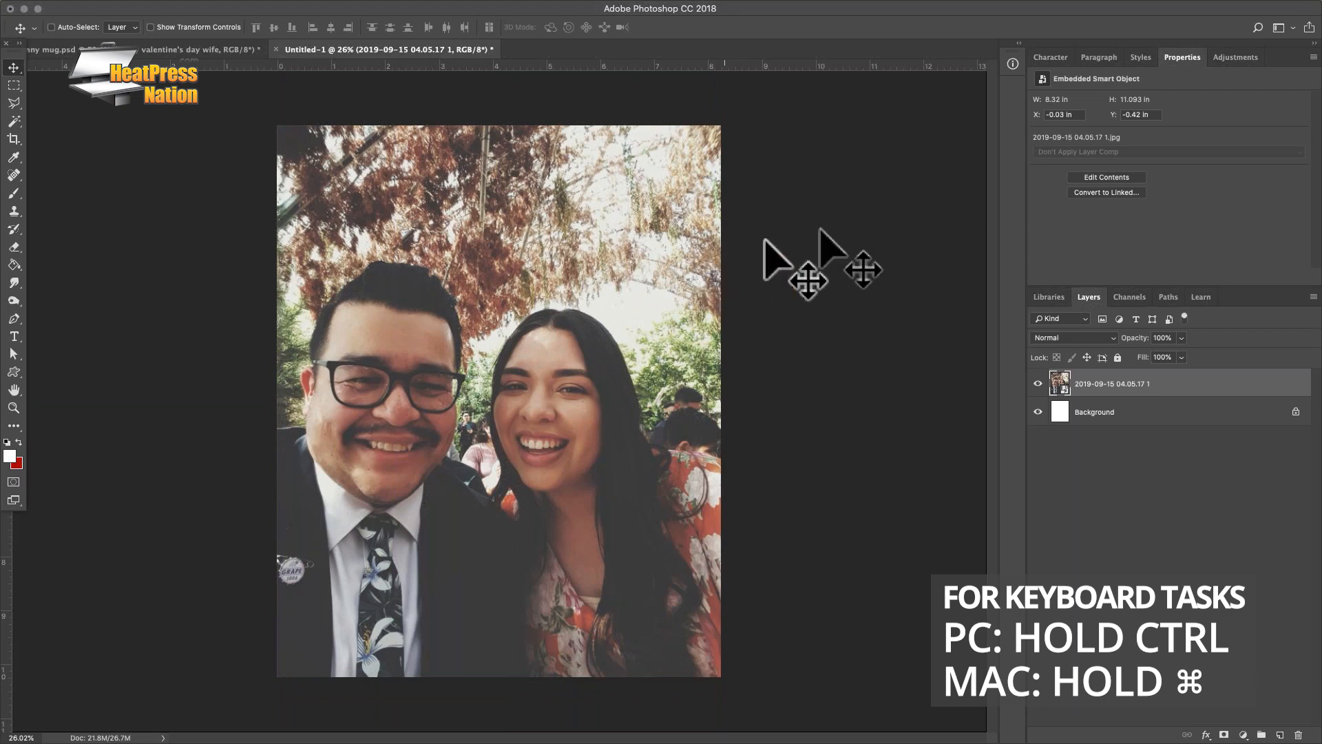
{"action": "left_click", "coordinate": [1250, 56]}
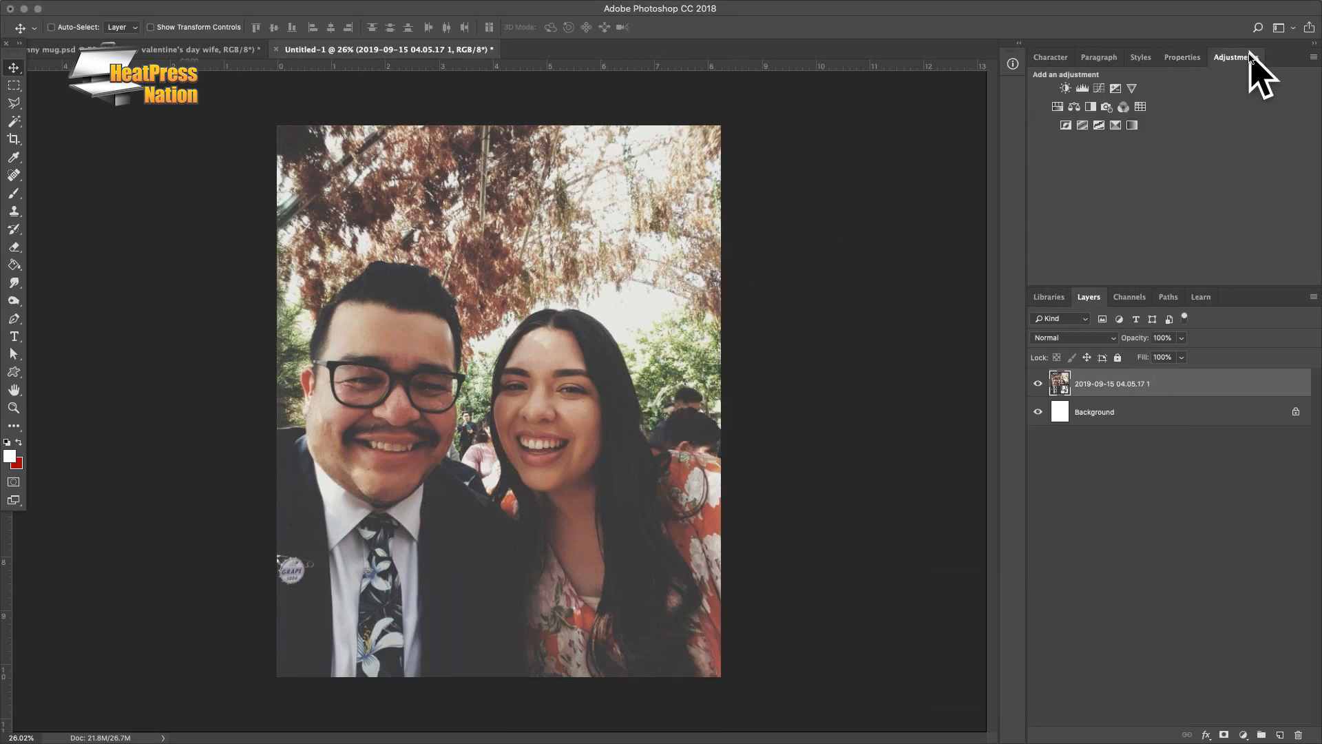
{"action": "left_click", "coordinate": [1066, 89]}
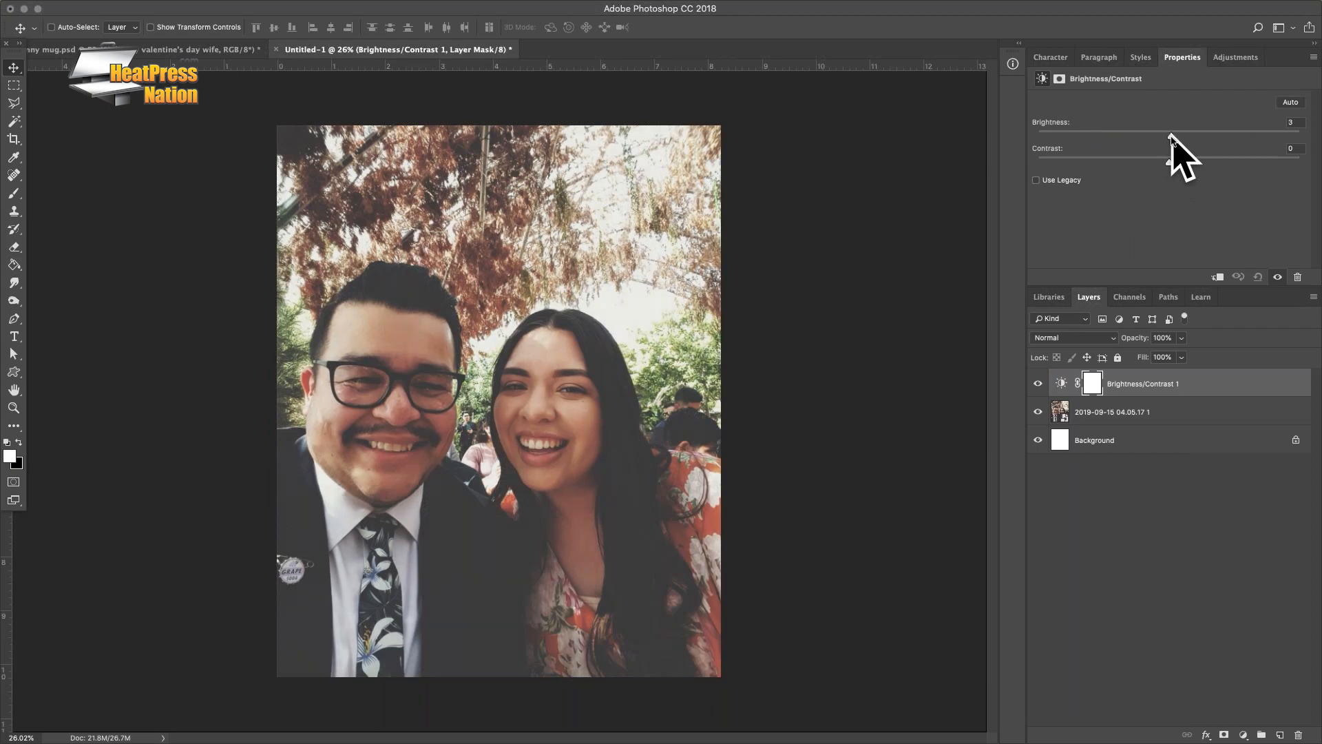
{"action": "left_click_drag", "start_coordinate": [1175, 135], "coordinate": [1239, 160]}
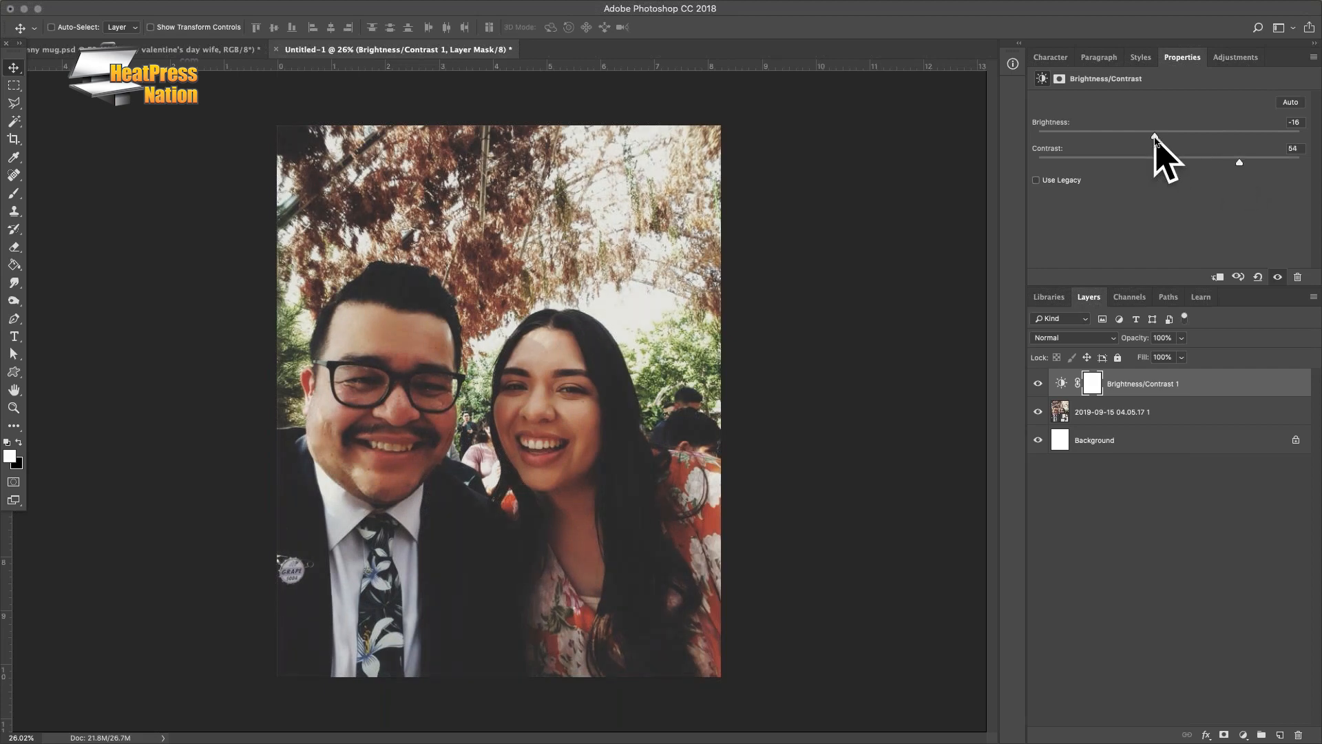
{"action": "left_click_drag", "start_coordinate": [1157, 136], "coordinate": [1171, 136]}
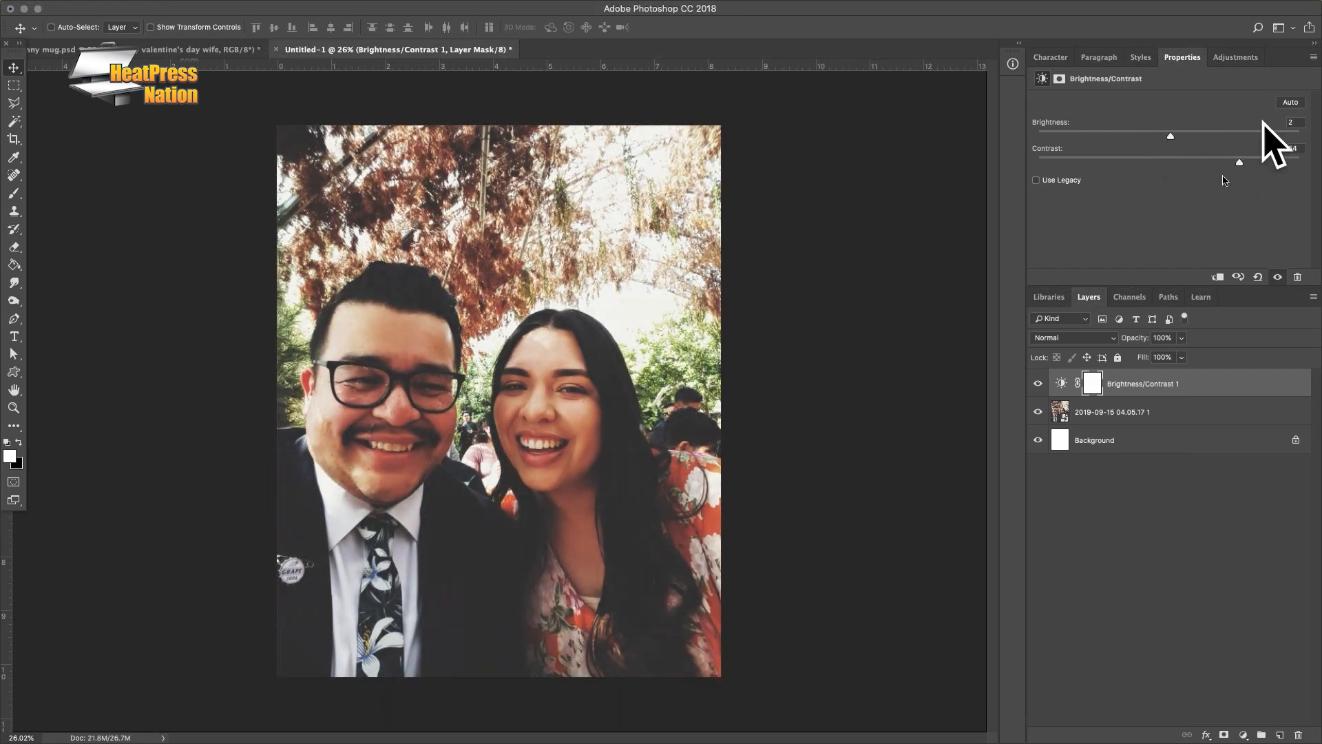
Toggle the Brightness/Contrast layer's visibility to compare the photo before and after, leaving the adjustment hidden
{"action": "left_click", "coordinate": [1038, 384]}
{"action": "left_click", "coordinate": [1038, 384]}
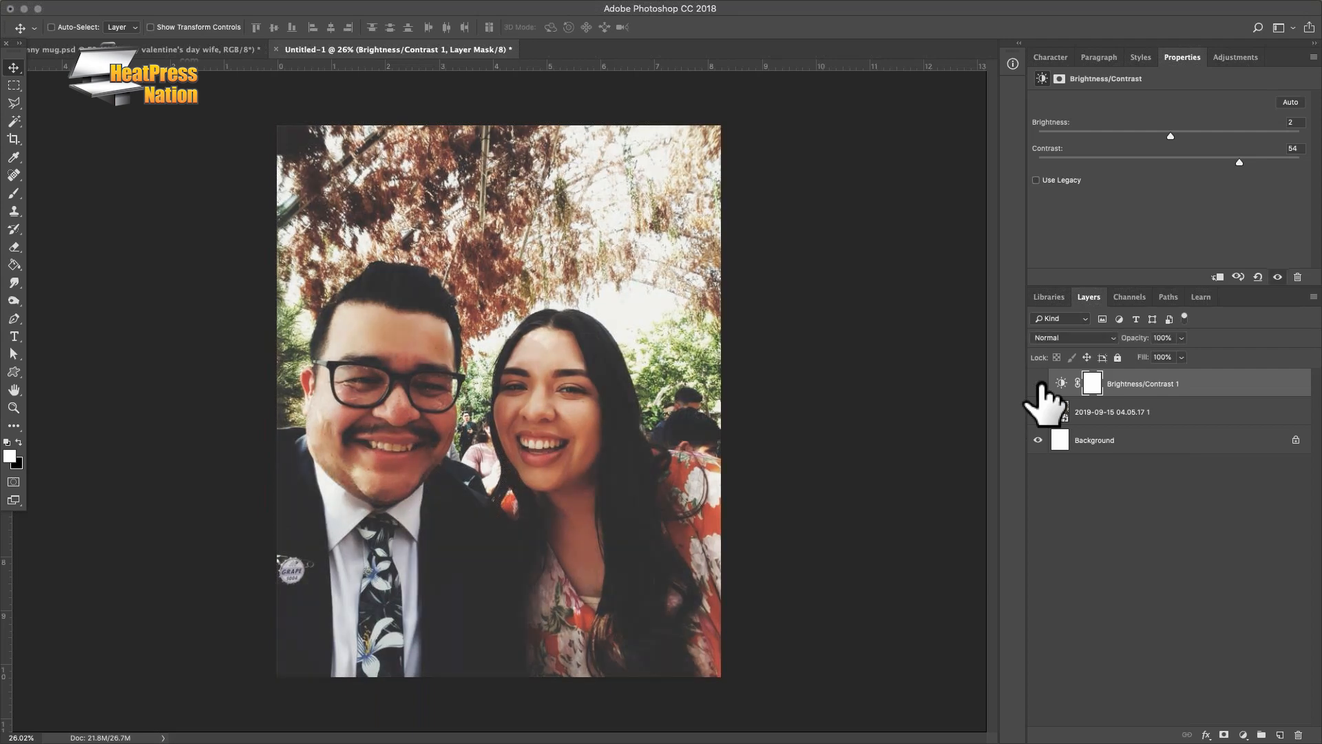
{"action": "left_click", "coordinate": [1039, 384]}
{"action": "left_click", "coordinate": [1039, 384]}
{"action": "left_click", "coordinate": [1039, 384]}
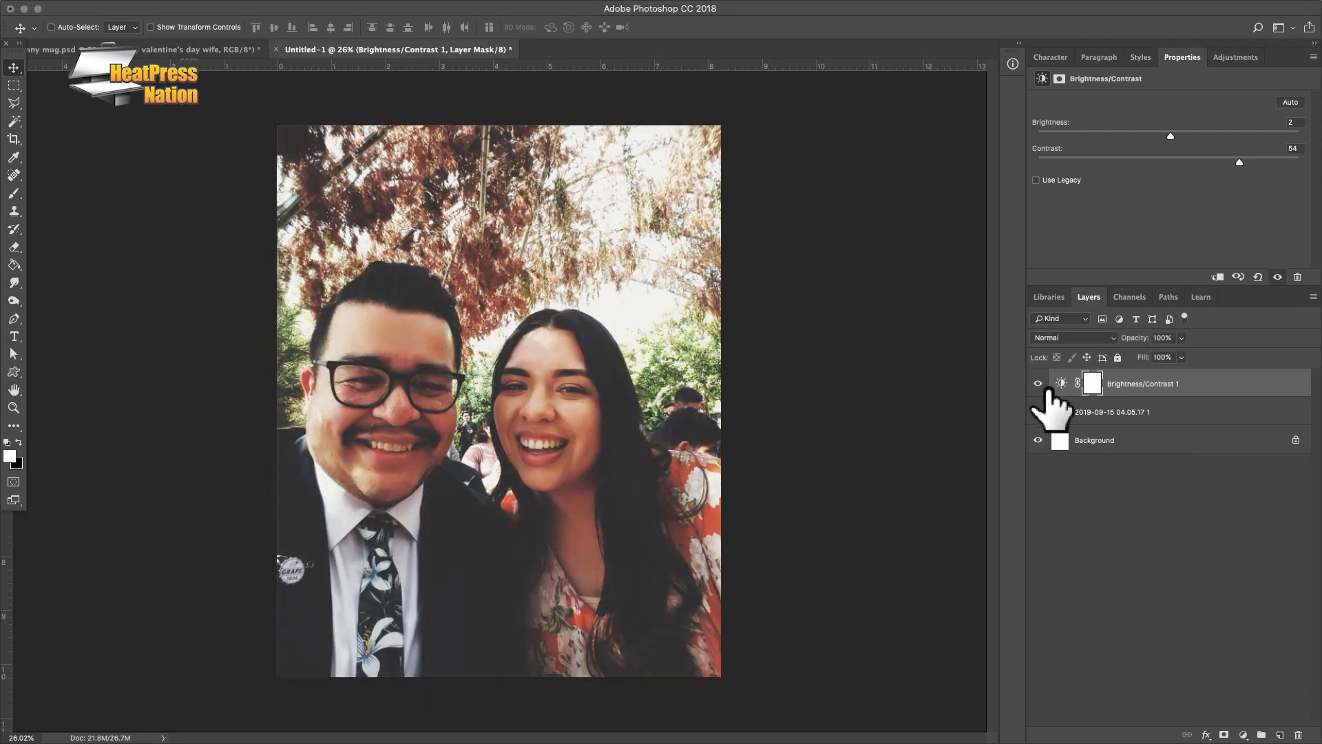
{"action": "left_click", "coordinate": [1038, 384]}
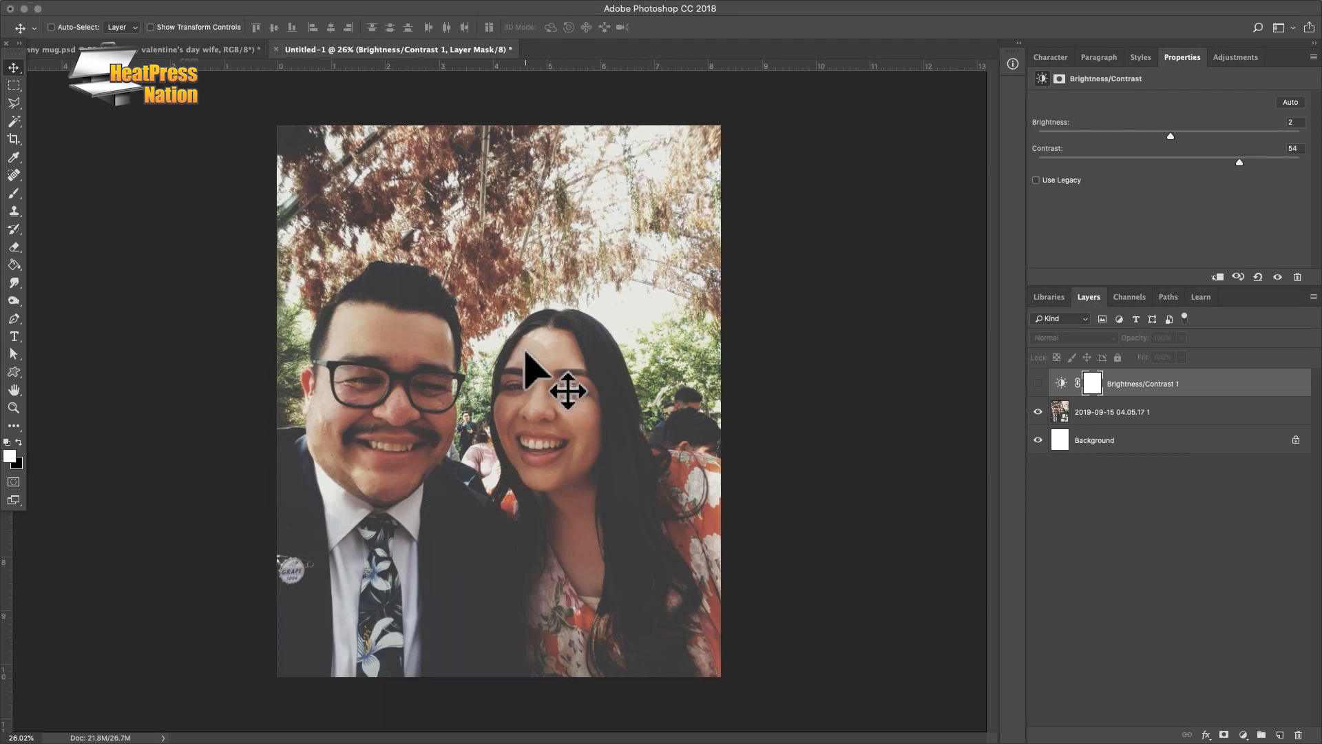
Show the guides again and draw a rectangle about 2329 by 2911 px just inside the margin guides
{"action": "key", "text": "super+semicolon"}
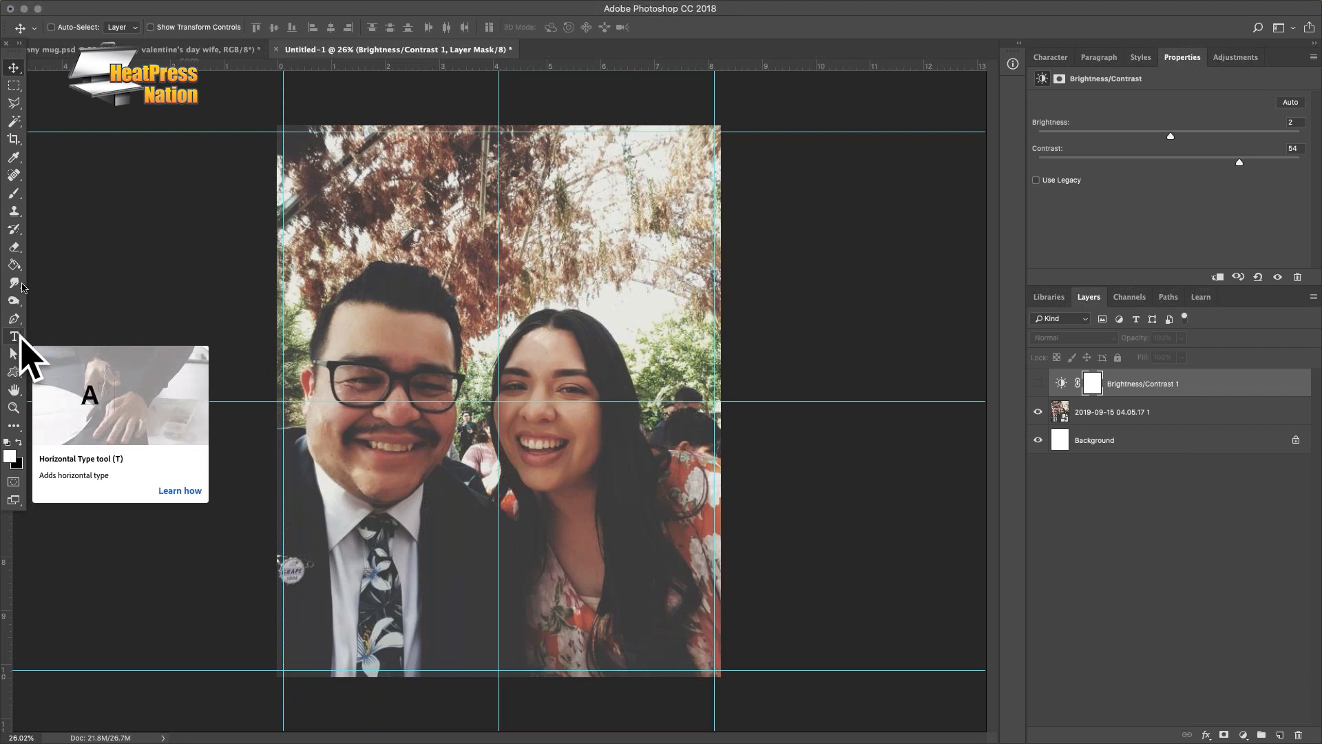
{"action": "left_click_drag", "start_coordinate": [13, 372], "coordinate": [65, 375]}
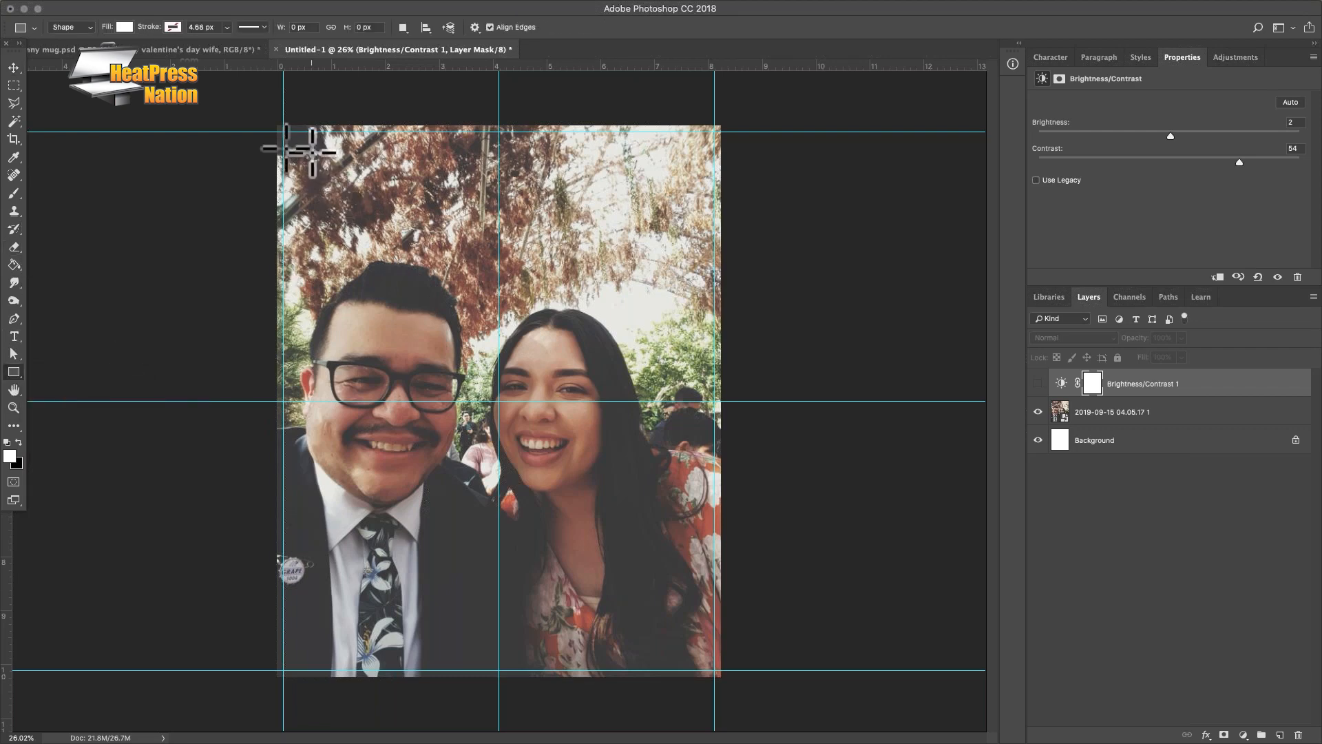
{"action": "left_click_drag", "start_coordinate": [290, 143], "coordinate": [710, 665]}
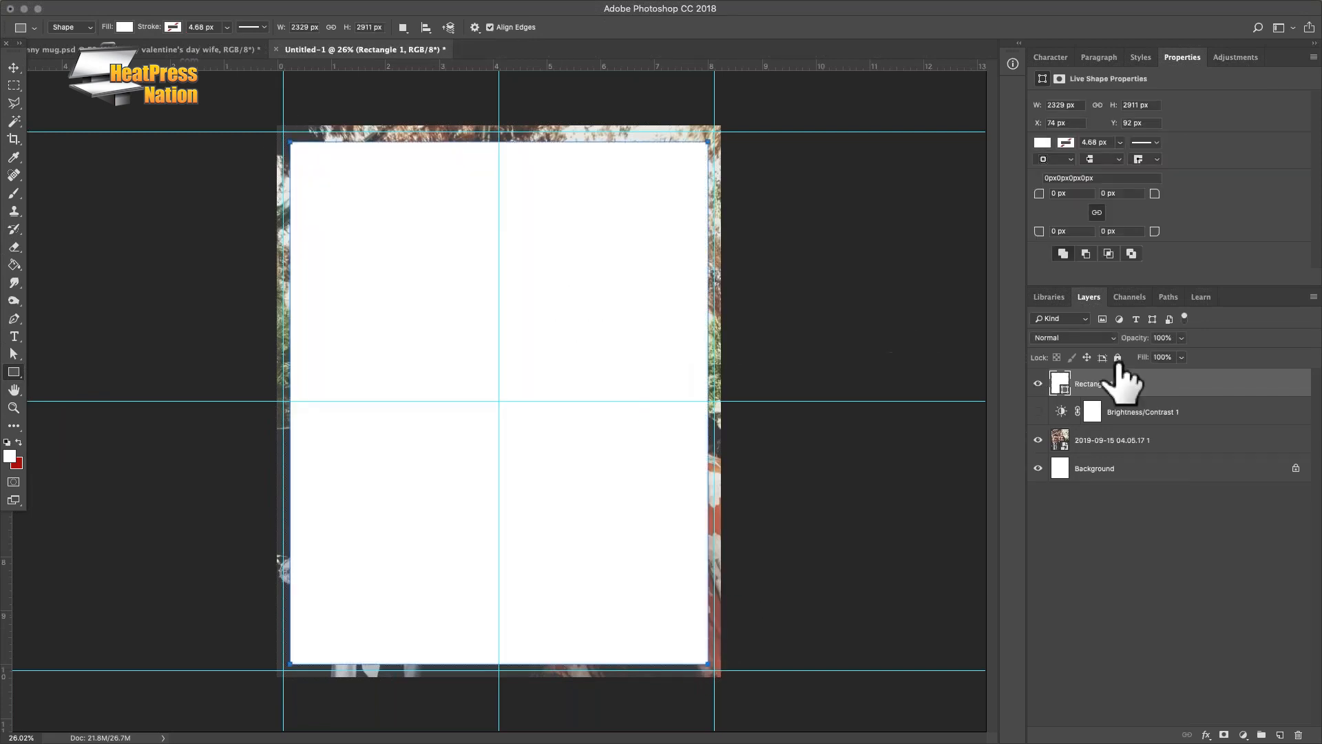
Give the rectangle no fill and a white stroke about 26 px wide, and select the photo layer
{"action": "left_click", "coordinate": [1044, 143]}
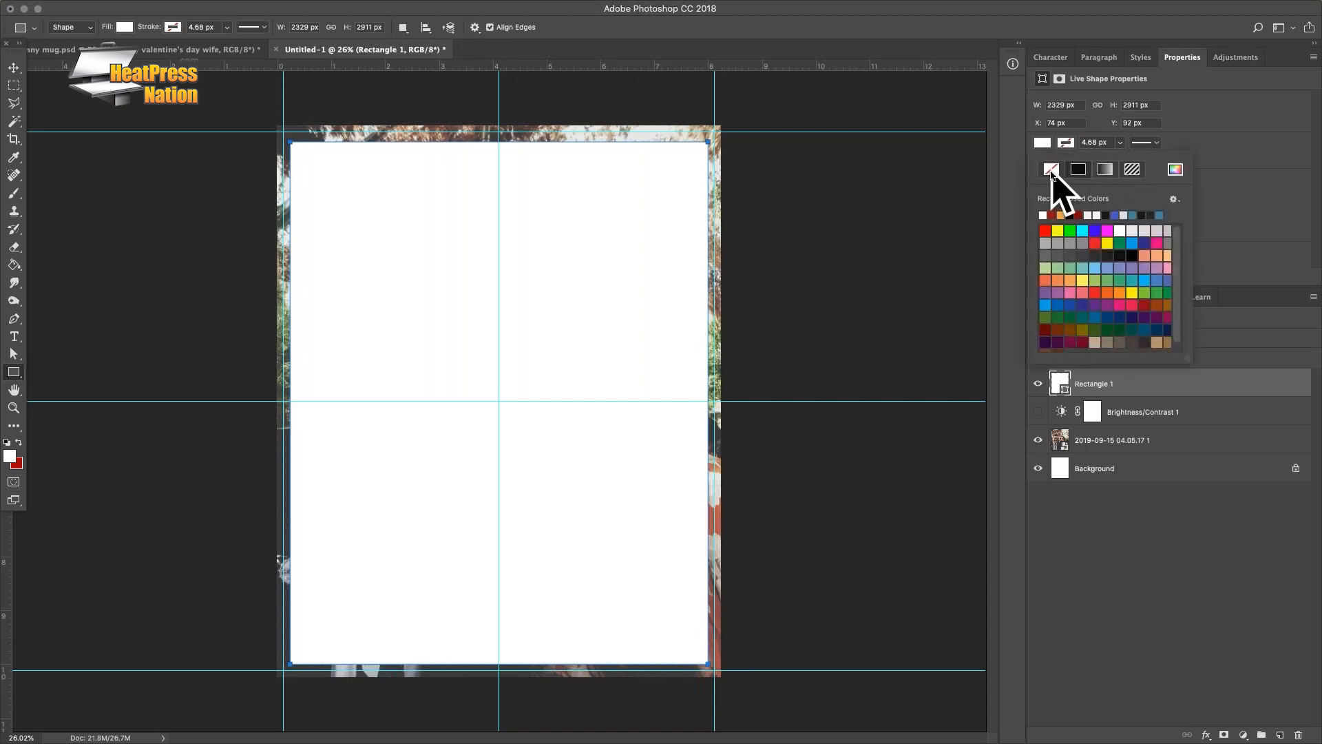
{"action": "left_click", "coordinate": [1051, 171]}
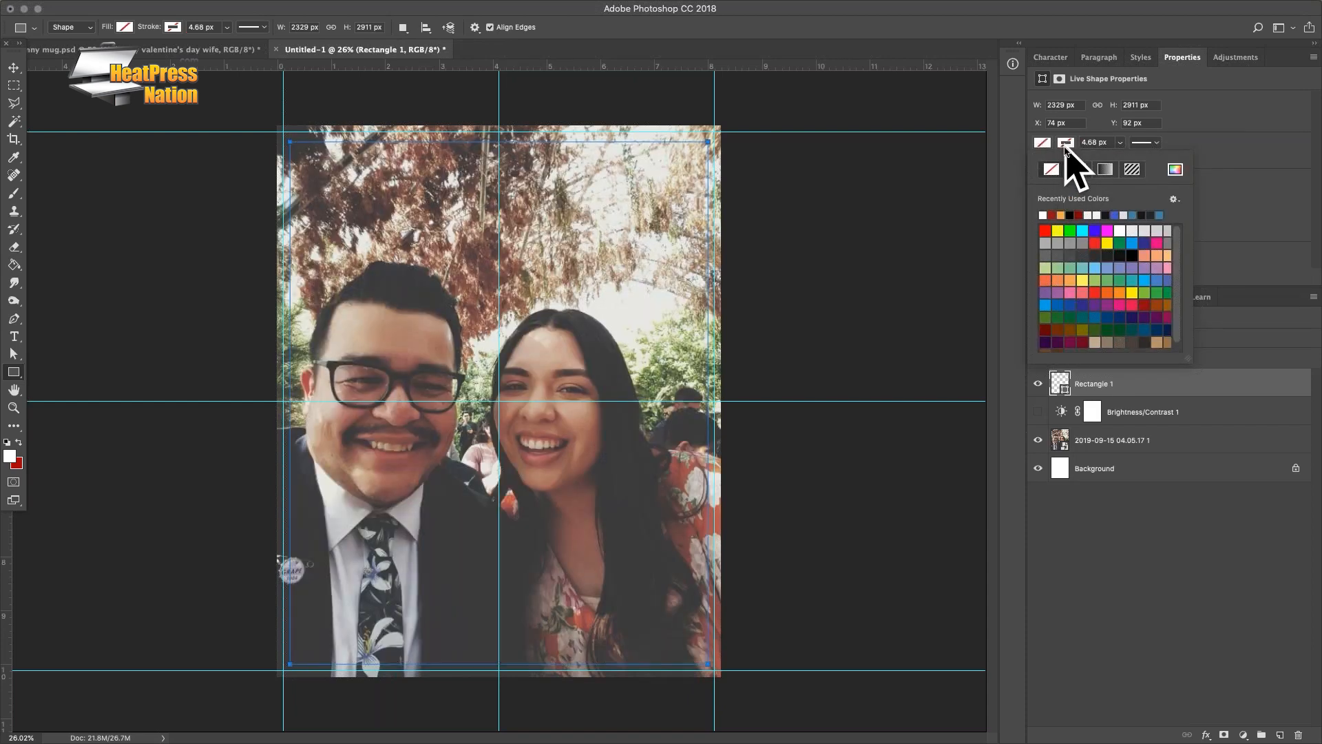
{"action": "left_click", "coordinate": [1067, 146]}
{"action": "left_click", "coordinate": [1067, 144]}
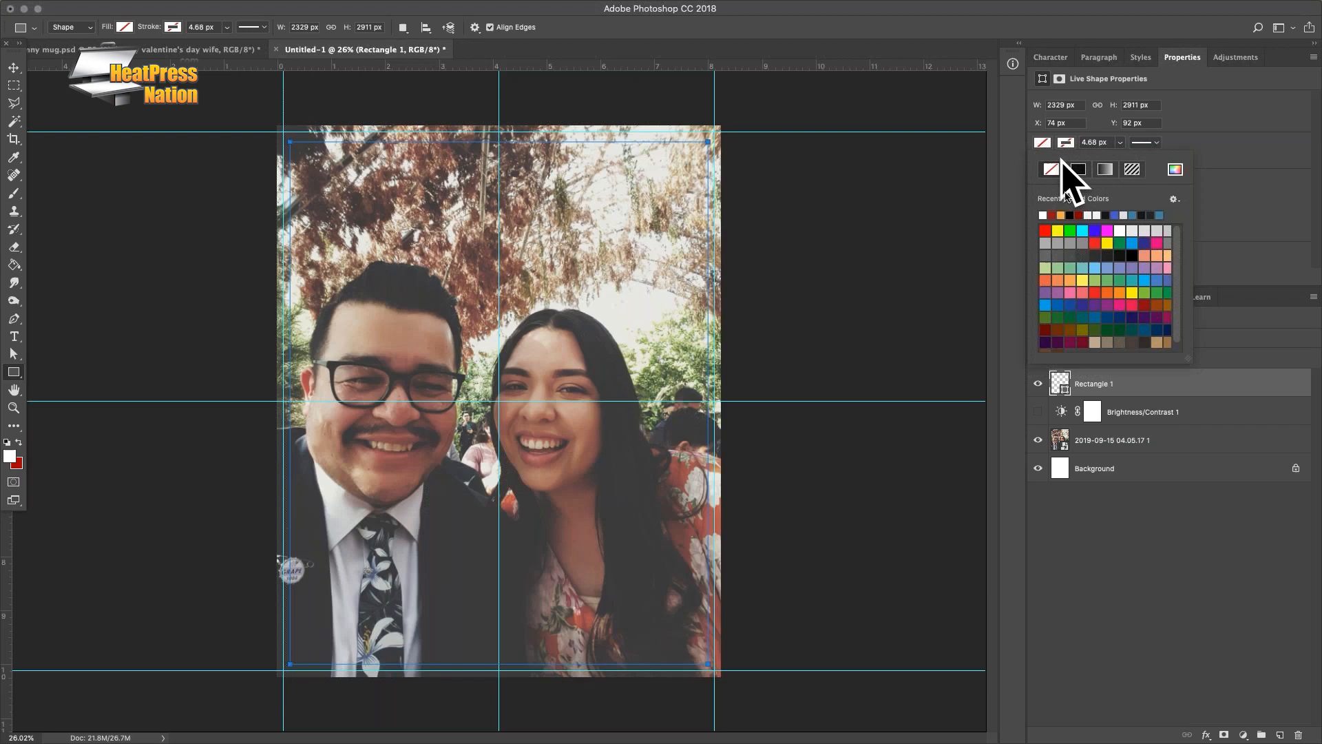
{"action": "left_click", "coordinate": [1045, 214]}
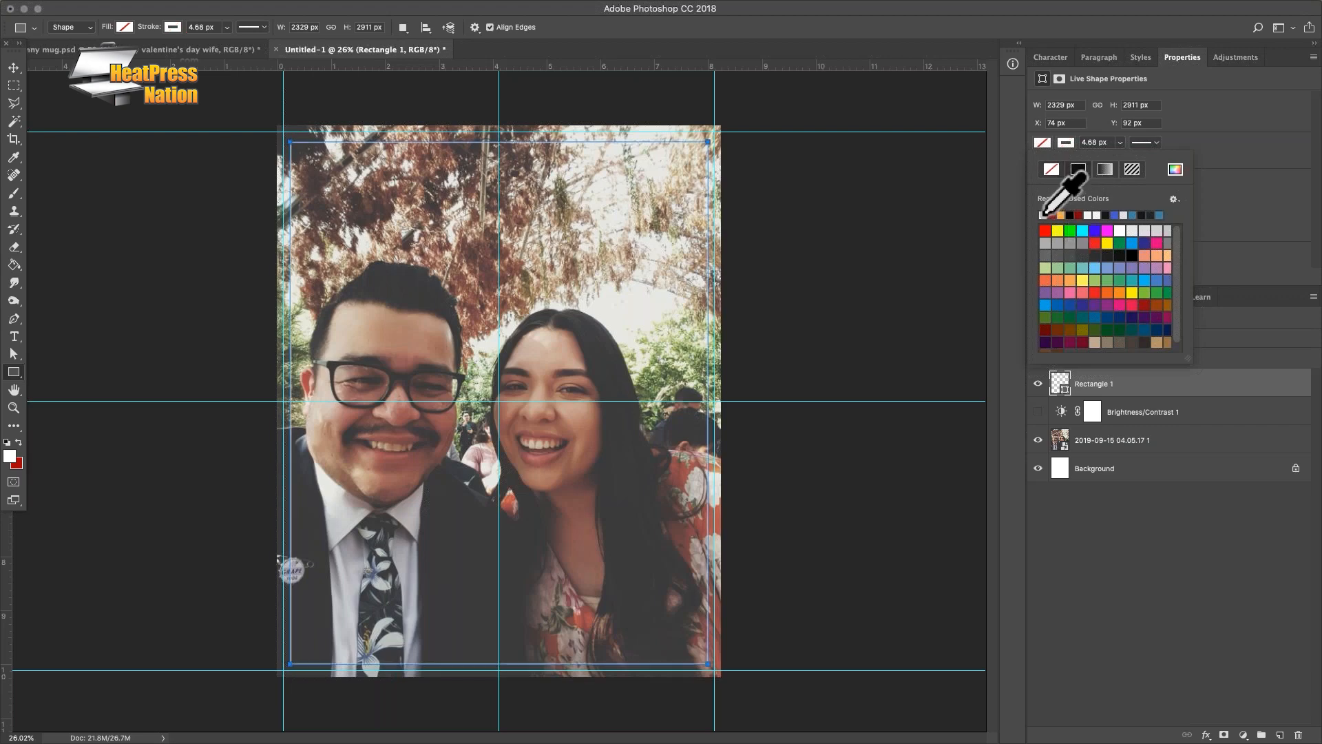
{"action": "left_click", "coordinate": [1120, 143]}
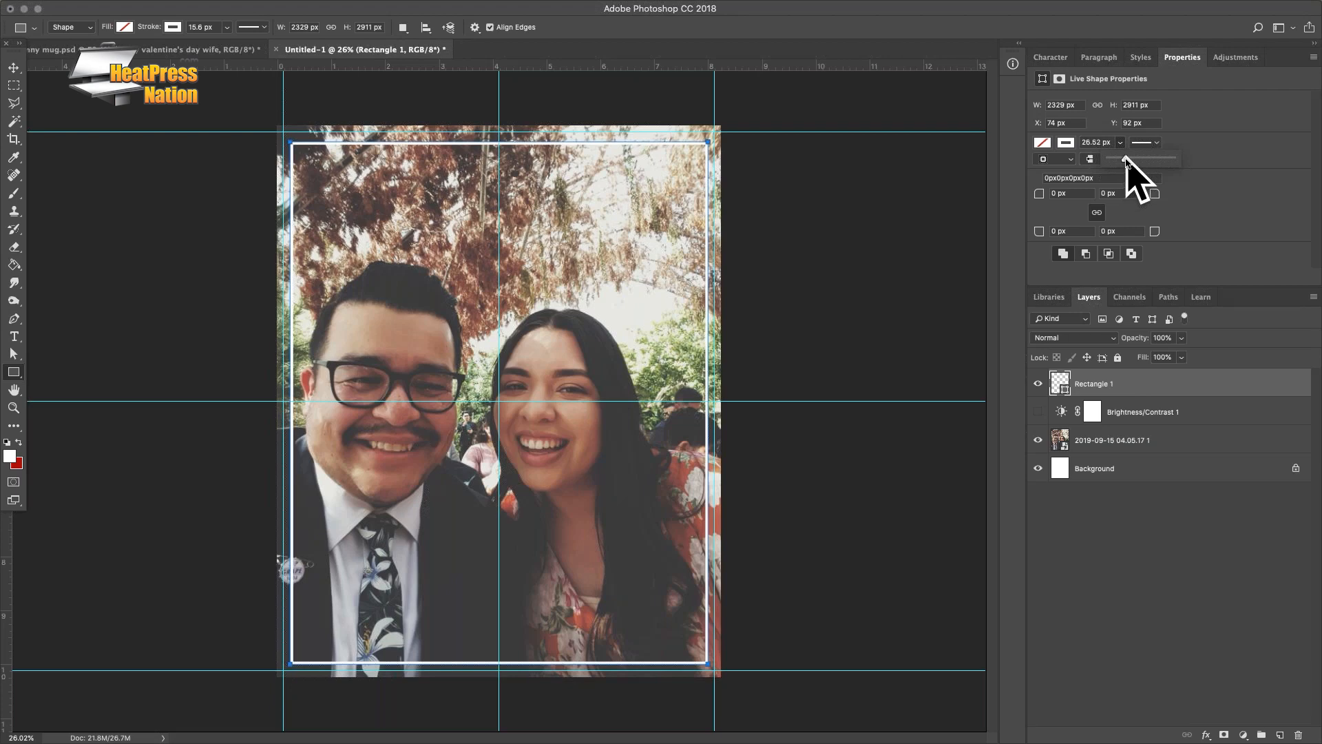
{"action": "left_click", "coordinate": [1157, 442]}
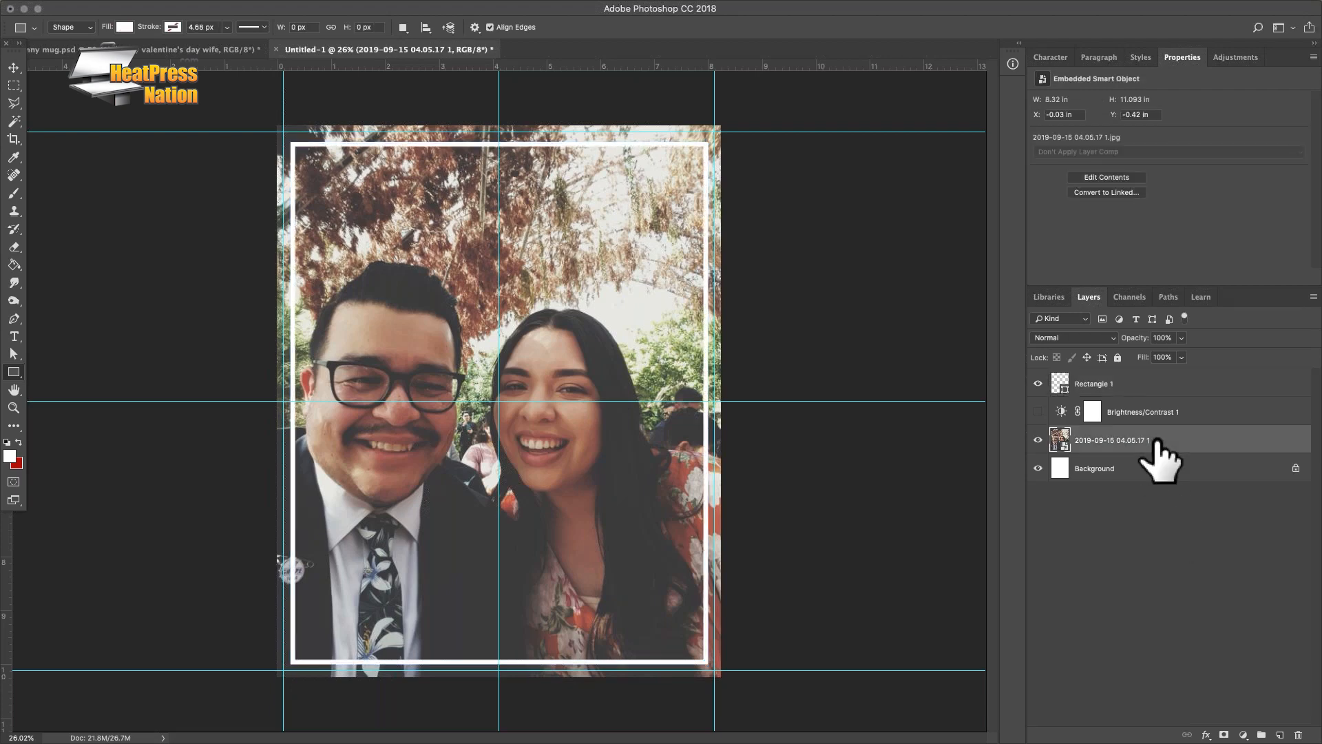
Hide the guides and add a white text layer with the family name in capitals over the upper part of the photo
{"action": "key", "text": "super+semicolon"}
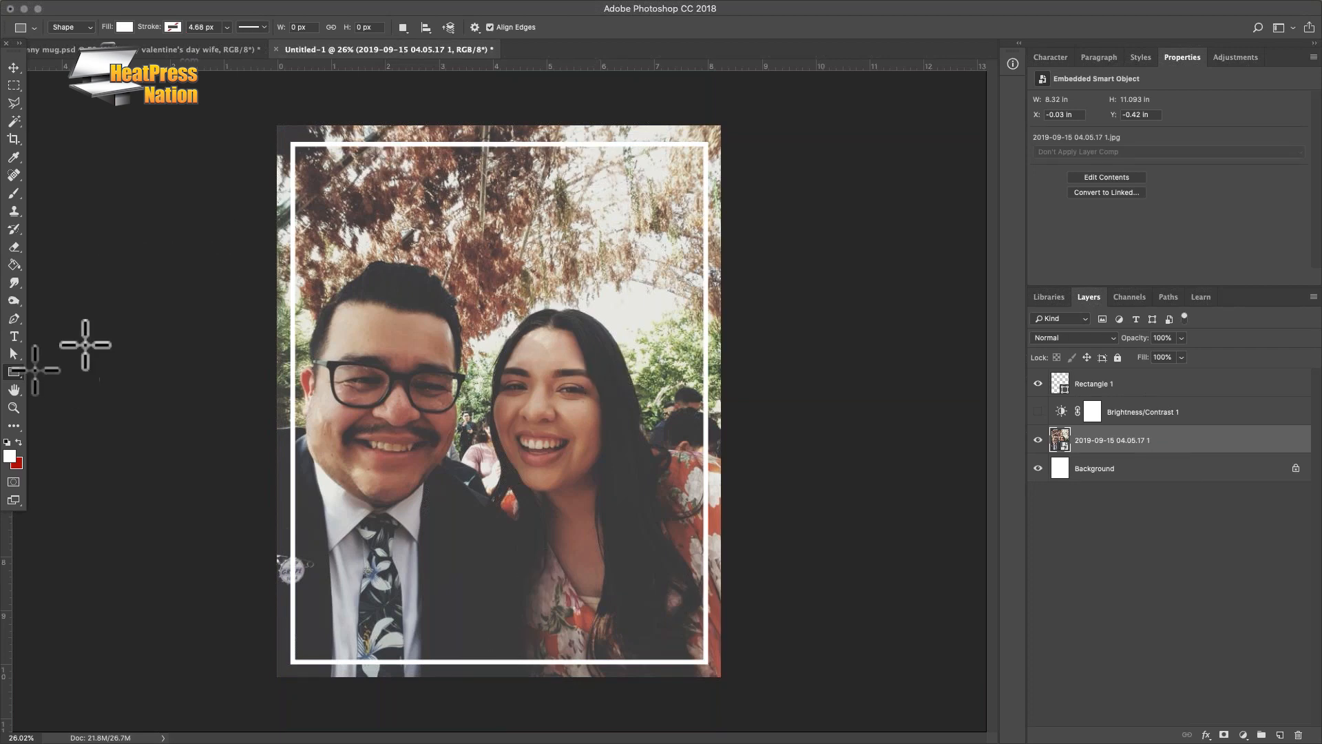
{"action": "left_click", "coordinate": [13, 336]}
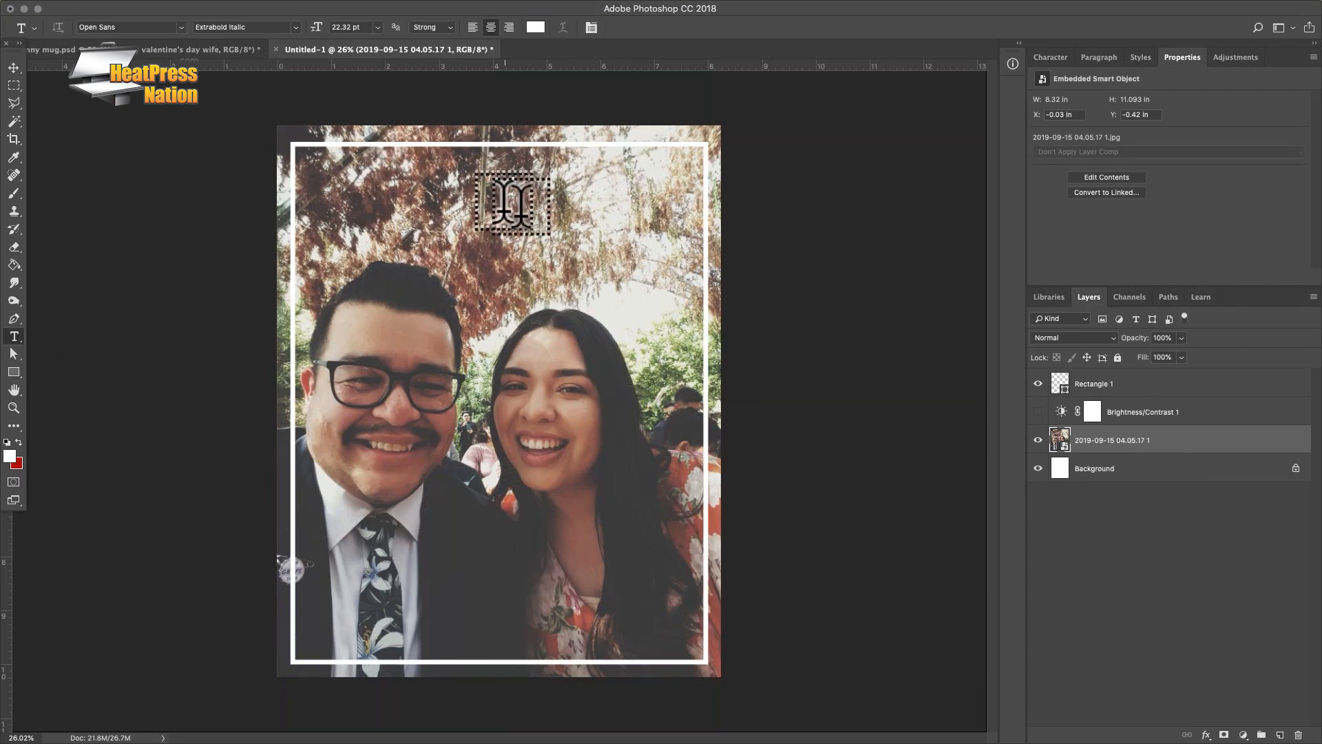
{"action": "left_click", "coordinate": [638, 231]}
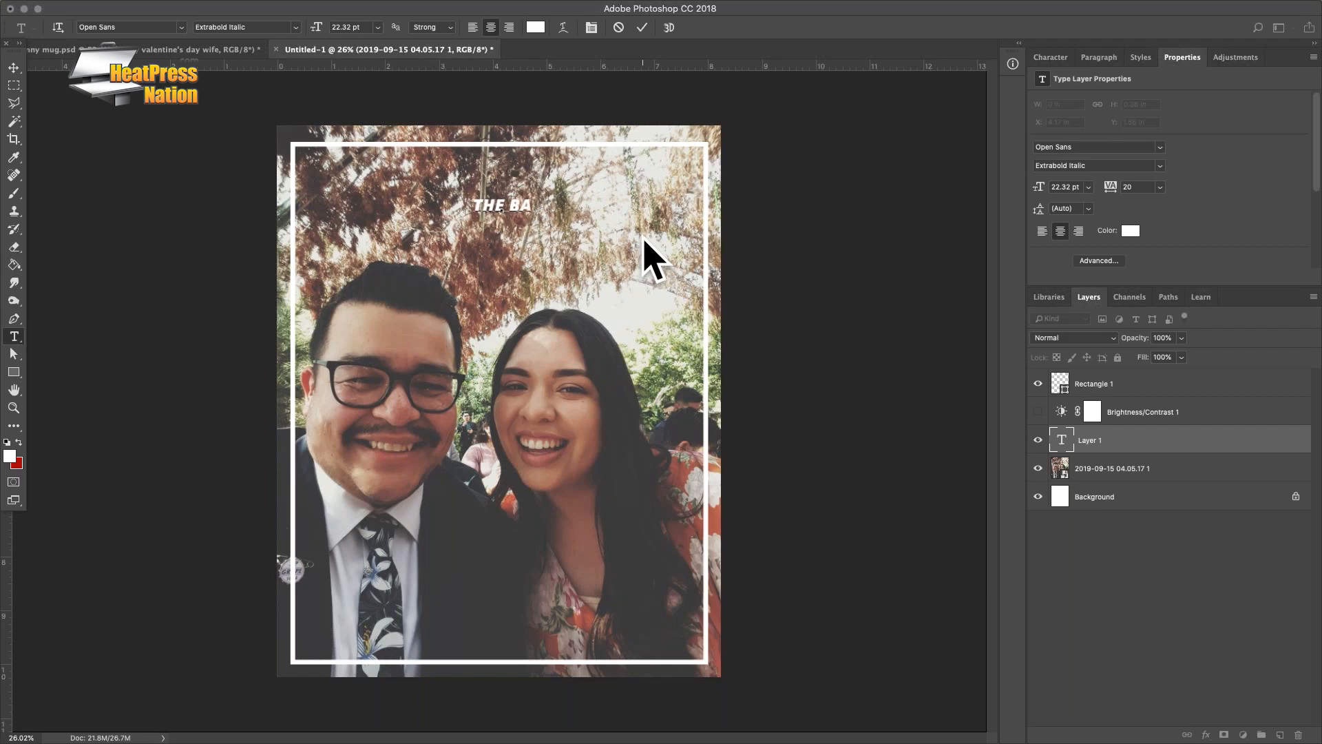
{"action": "type", "text": "SAS"}
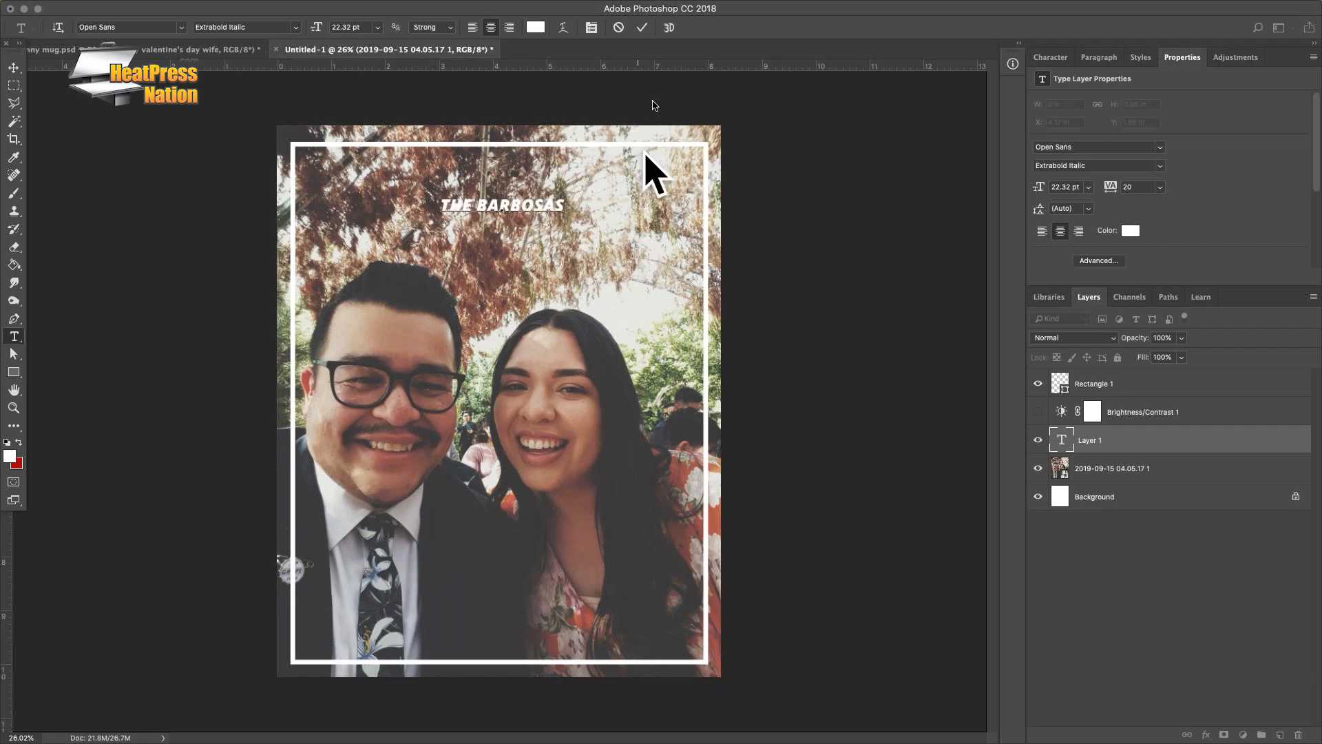
{"action": "left_click", "coordinate": [643, 27]}
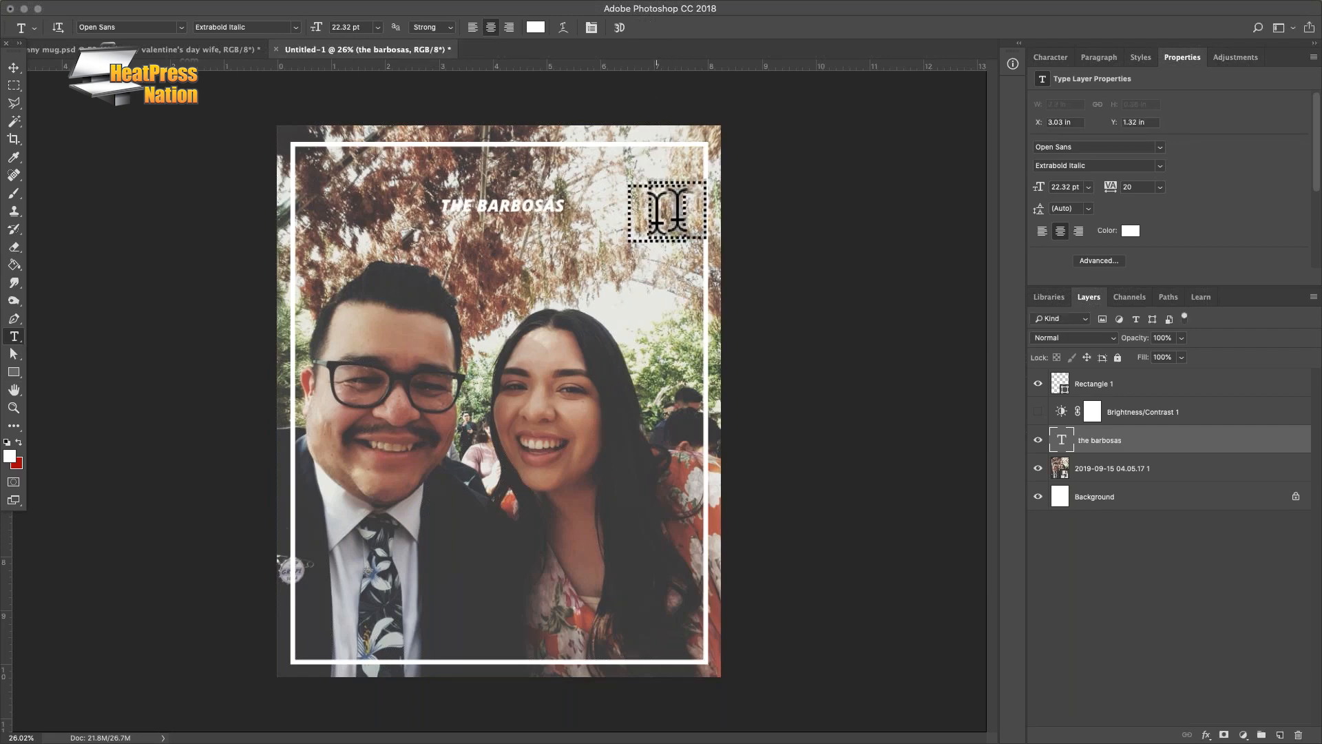
Show the guides and move the name text inside the upper-left part of the border, at about X 0.48 in, Y 1.11 in
{"action": "key", "text": "v"}
{"action": "left_click_drag", "start_coordinate": [622, 222], "coordinate": [484, 178]}
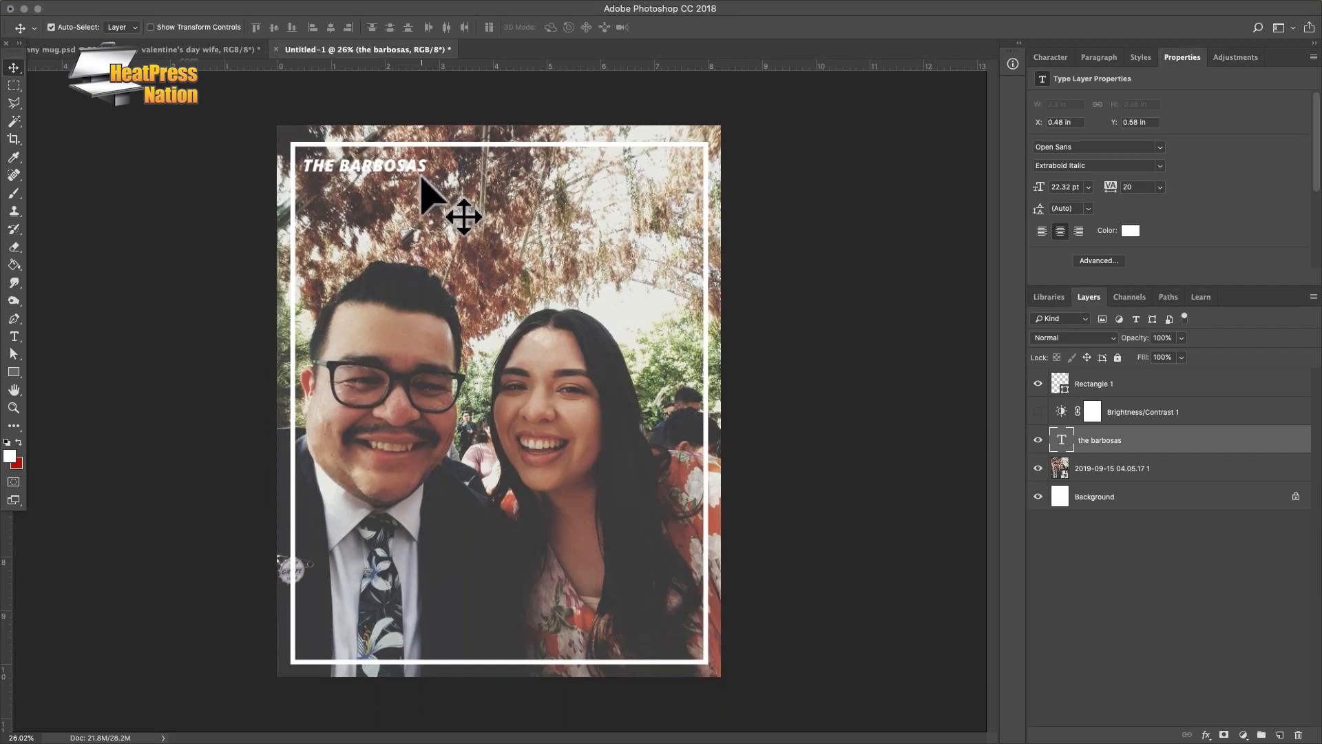
{"action": "key", "text": "ctrl+semicolon"}
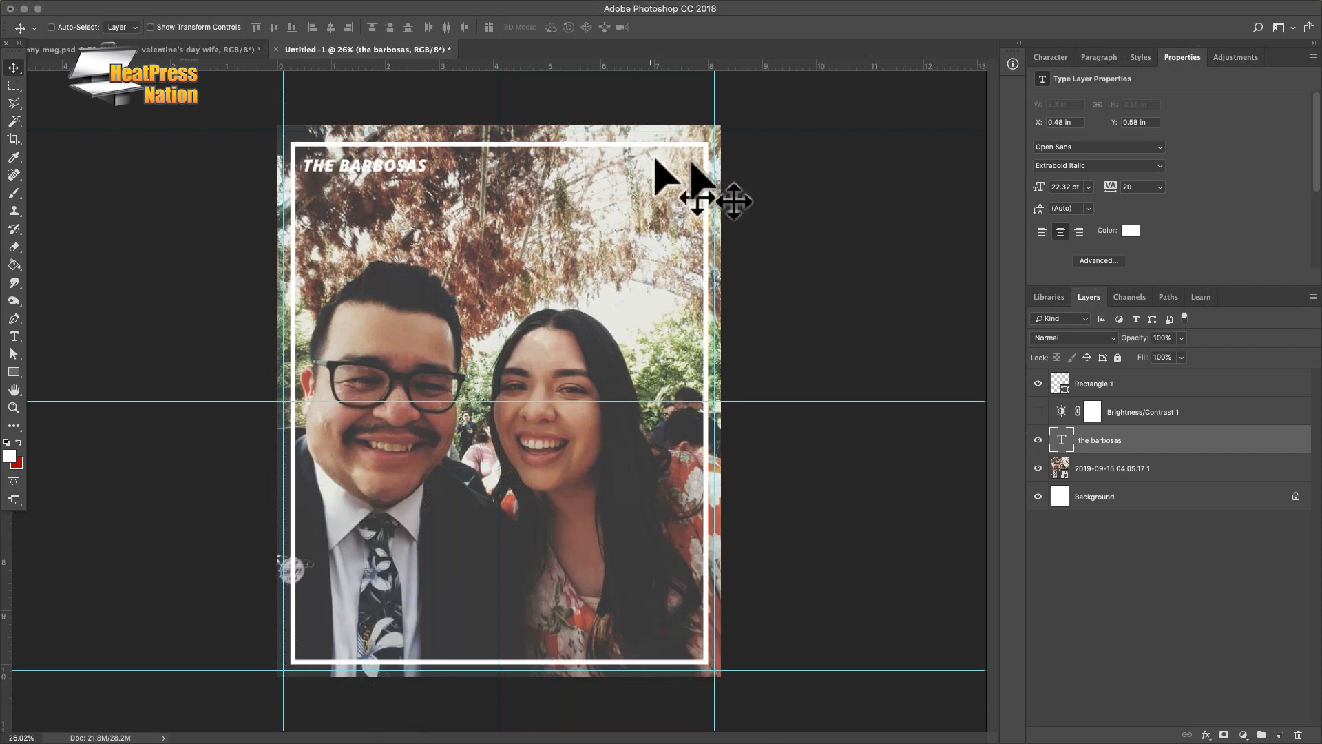
{"action": "left_click_drag", "start_coordinate": [732, 437], "coordinate": [731, 477]}
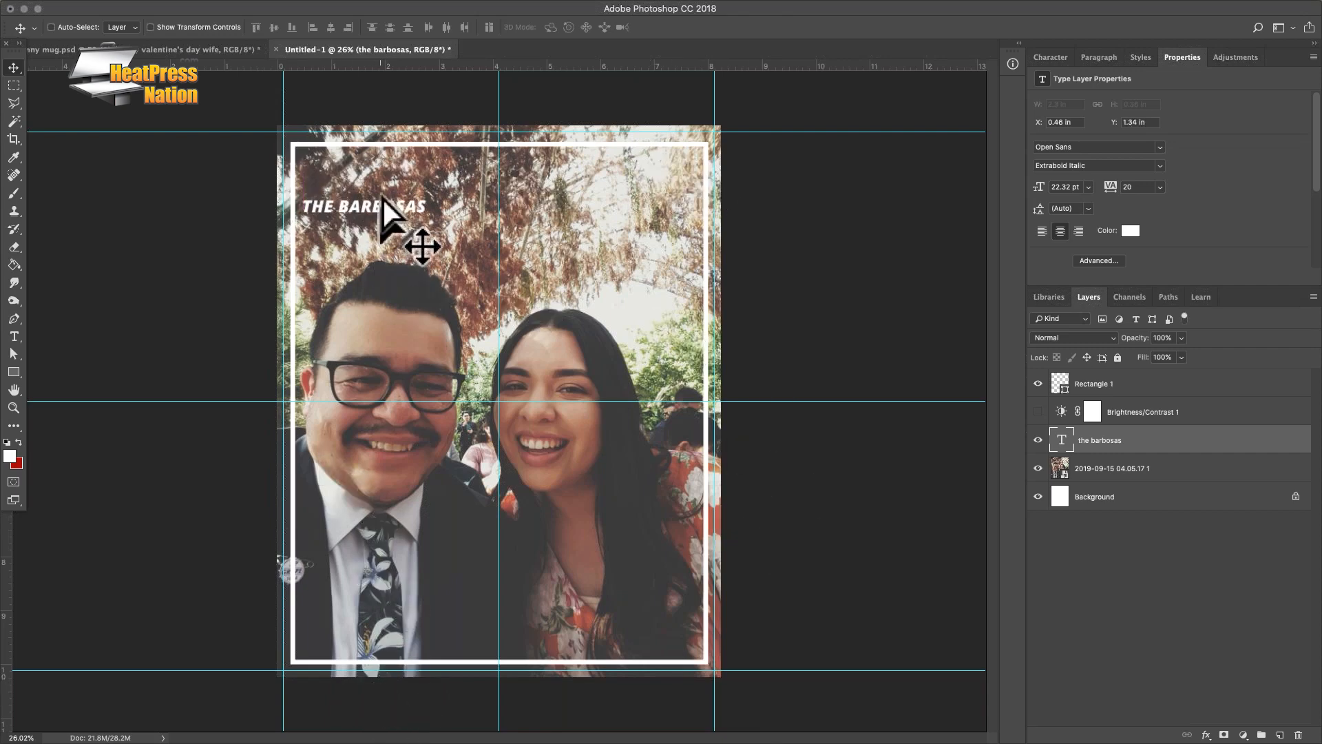
{"action": "left_click_drag", "start_coordinate": [383, 199], "coordinate": [385, 188]}
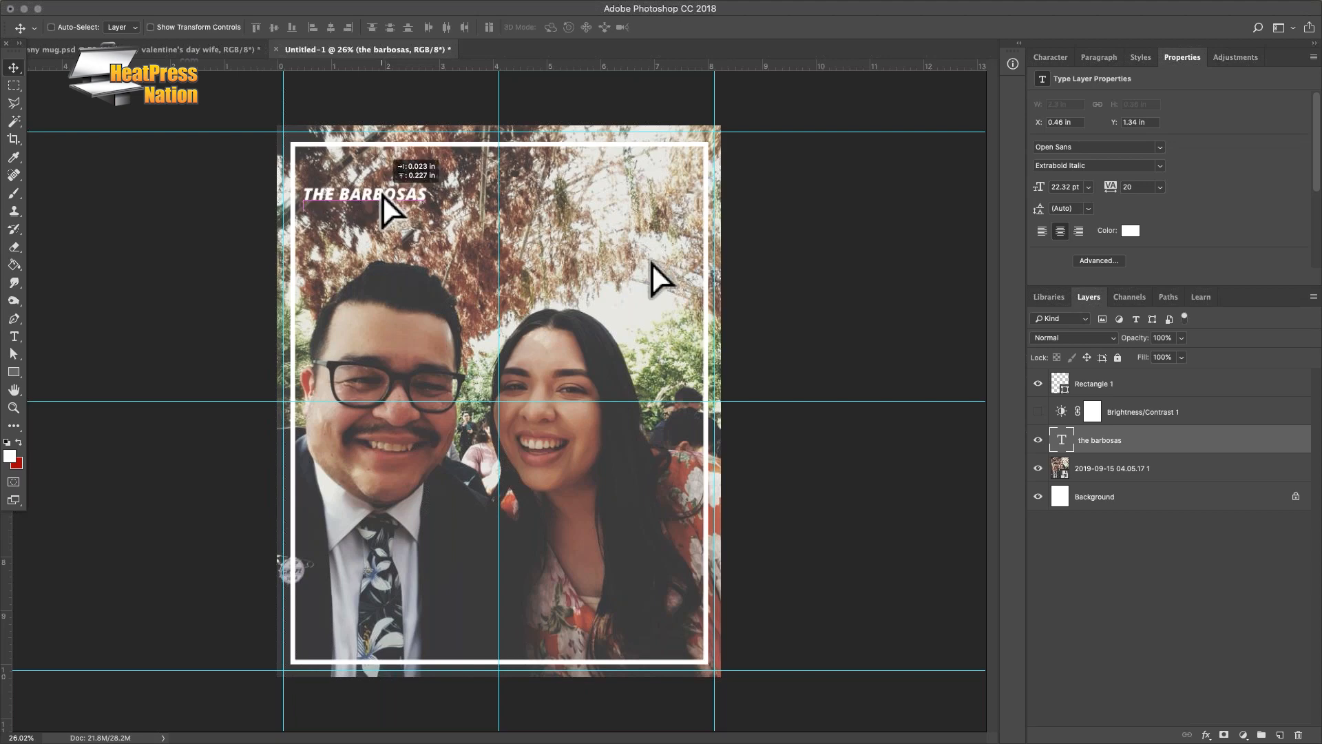
Hide the border rectangle and move the name text near the photo's lower-right corner, at about X 5.52 in, Y 9.56 in
{"action": "left_click", "coordinate": [1038, 384]}
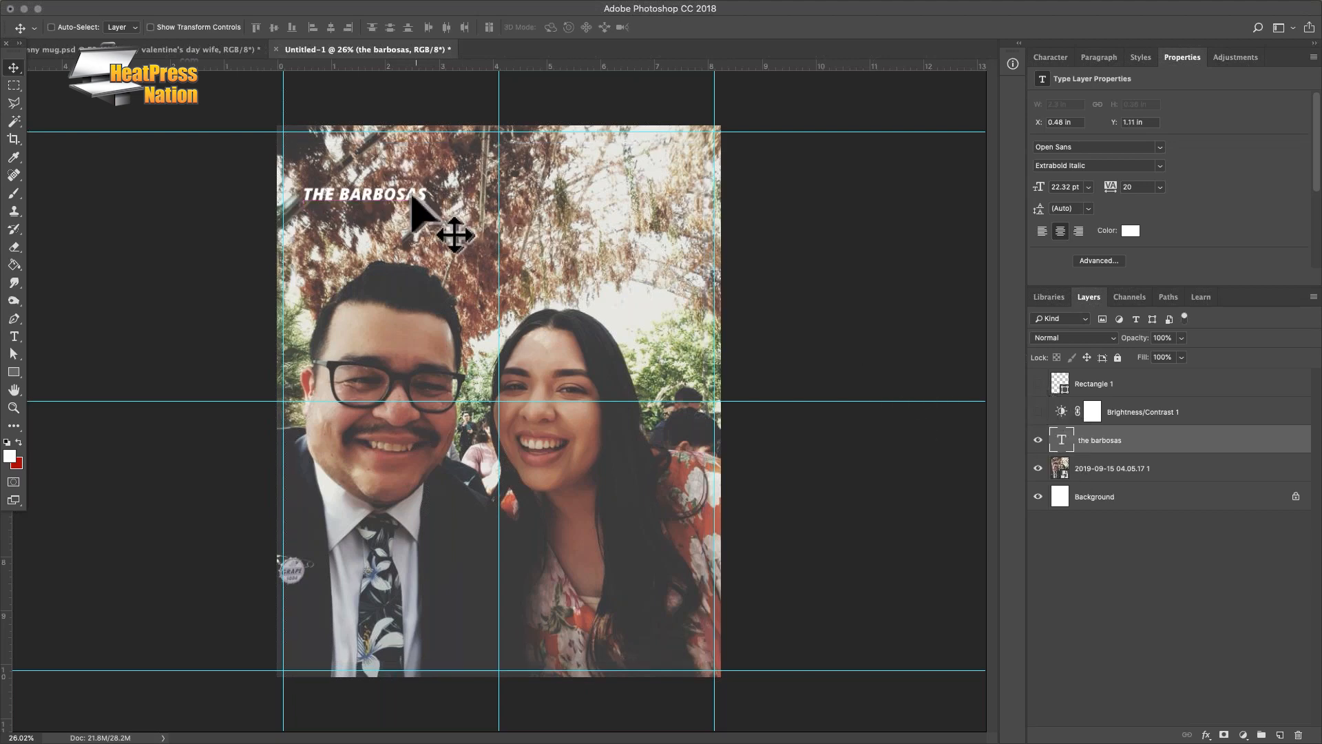
{"action": "left_click_drag", "start_coordinate": [416, 195], "coordinate": [394, 144]}
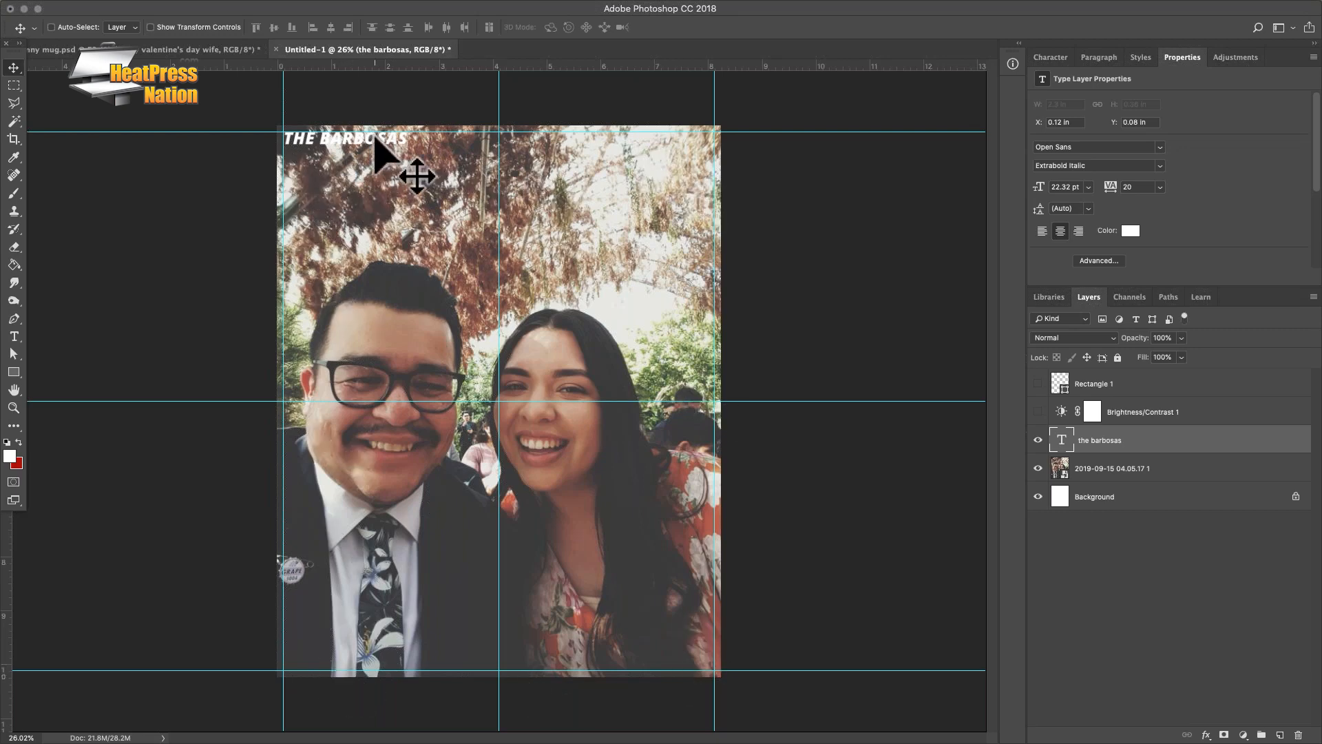
{"action": "left_click_drag", "start_coordinate": [375, 138], "coordinate": [670, 645]}
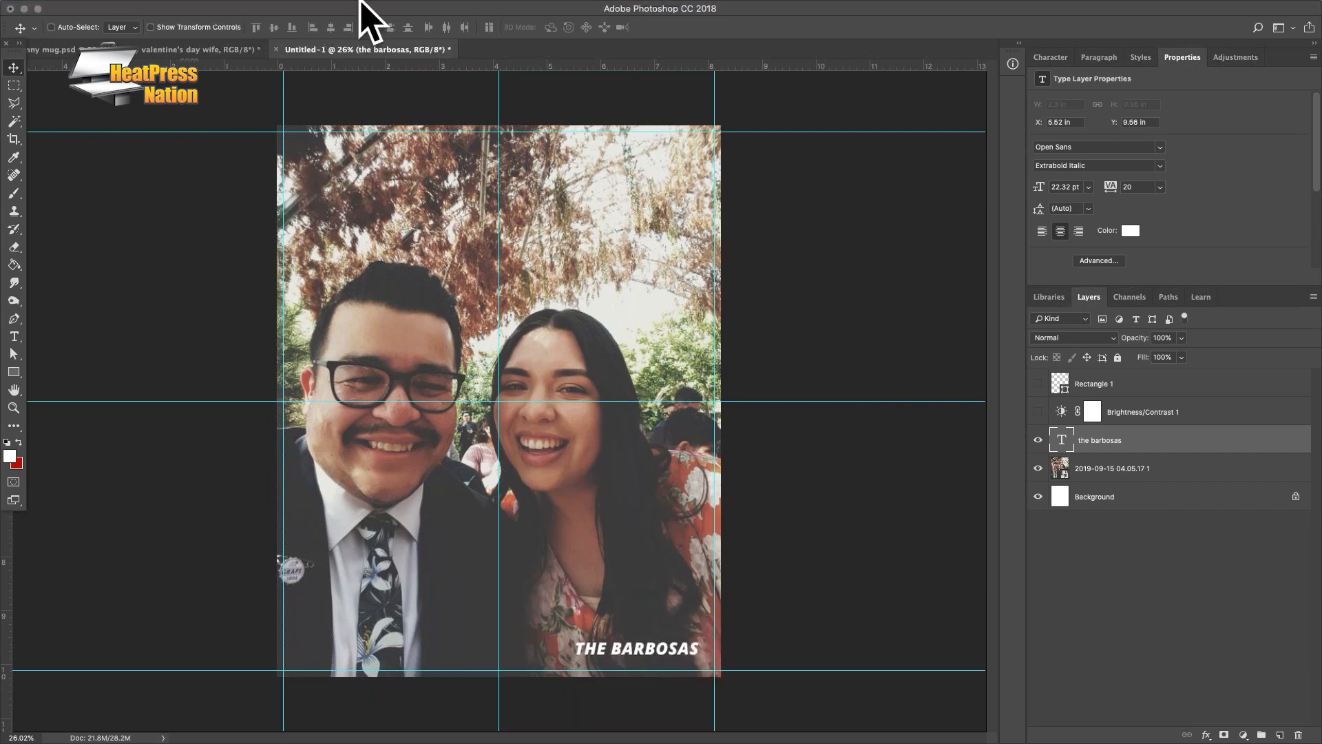
Add a guide layout from the quarter inch preset with 0.25 in margins on all four sides
{"action": "left_click", "coordinate": [398, 8]}
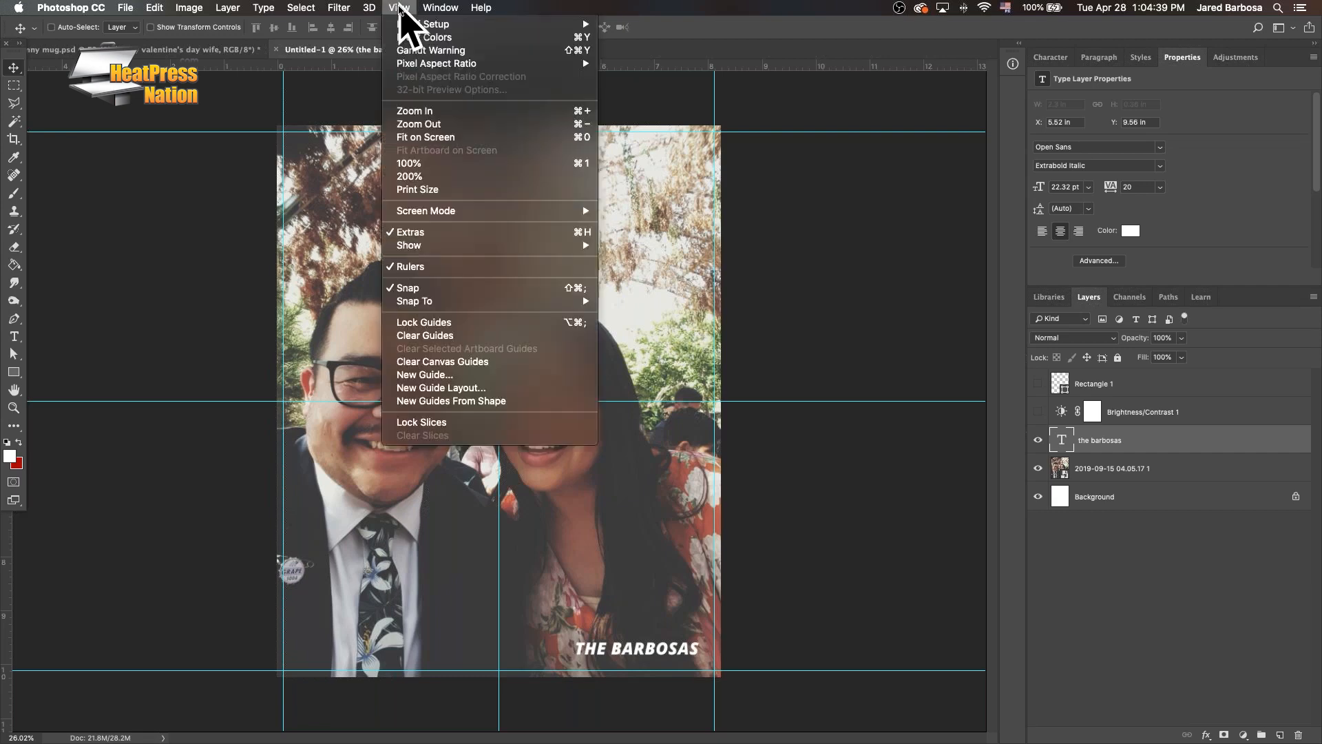
{"action": "left_click", "coordinate": [460, 389]}
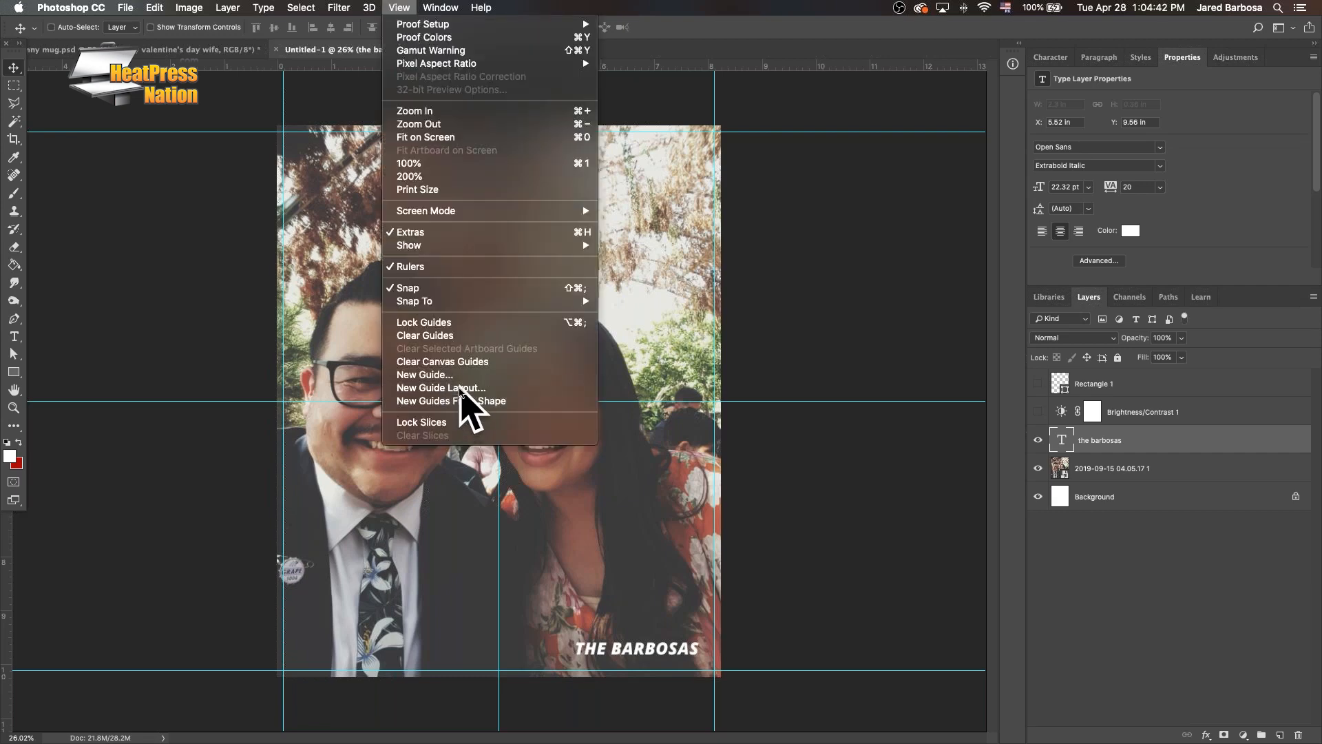
{"action": "left_click", "coordinate": [516, 303]}
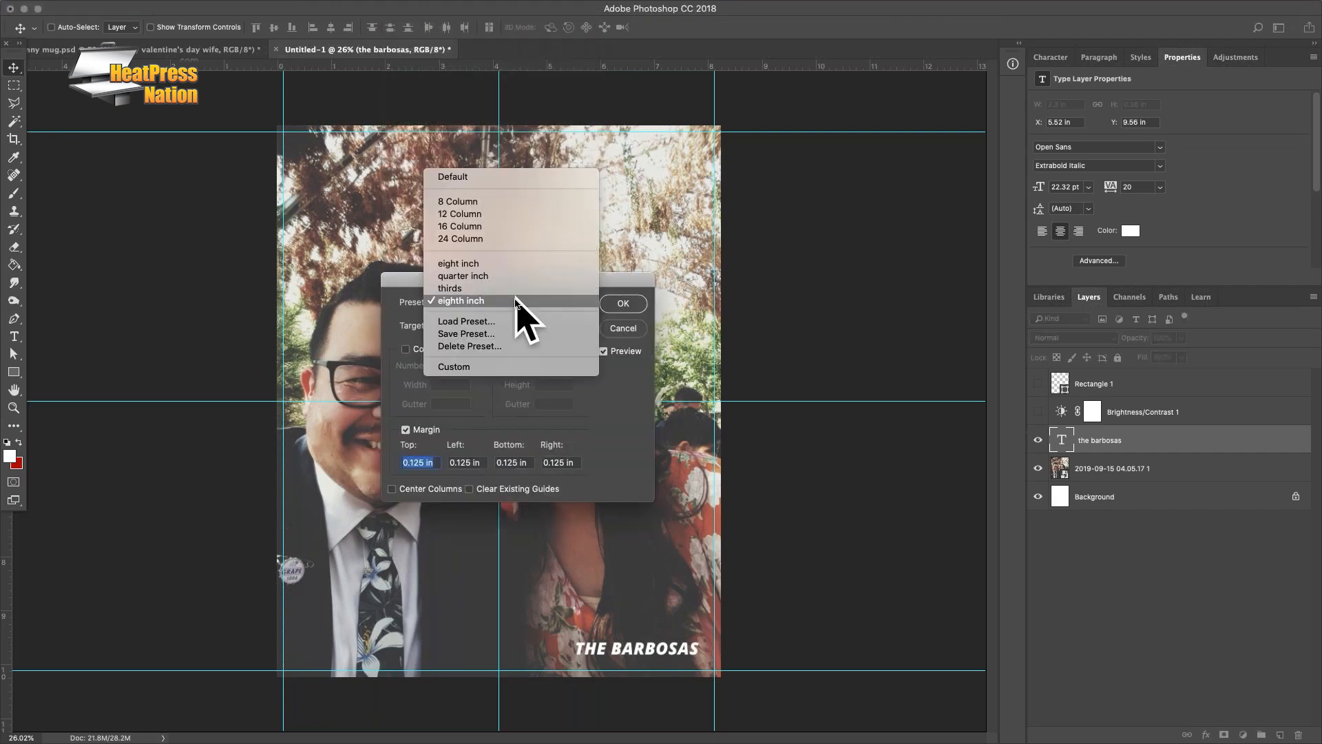
{"action": "left_click", "coordinate": [482, 275]}
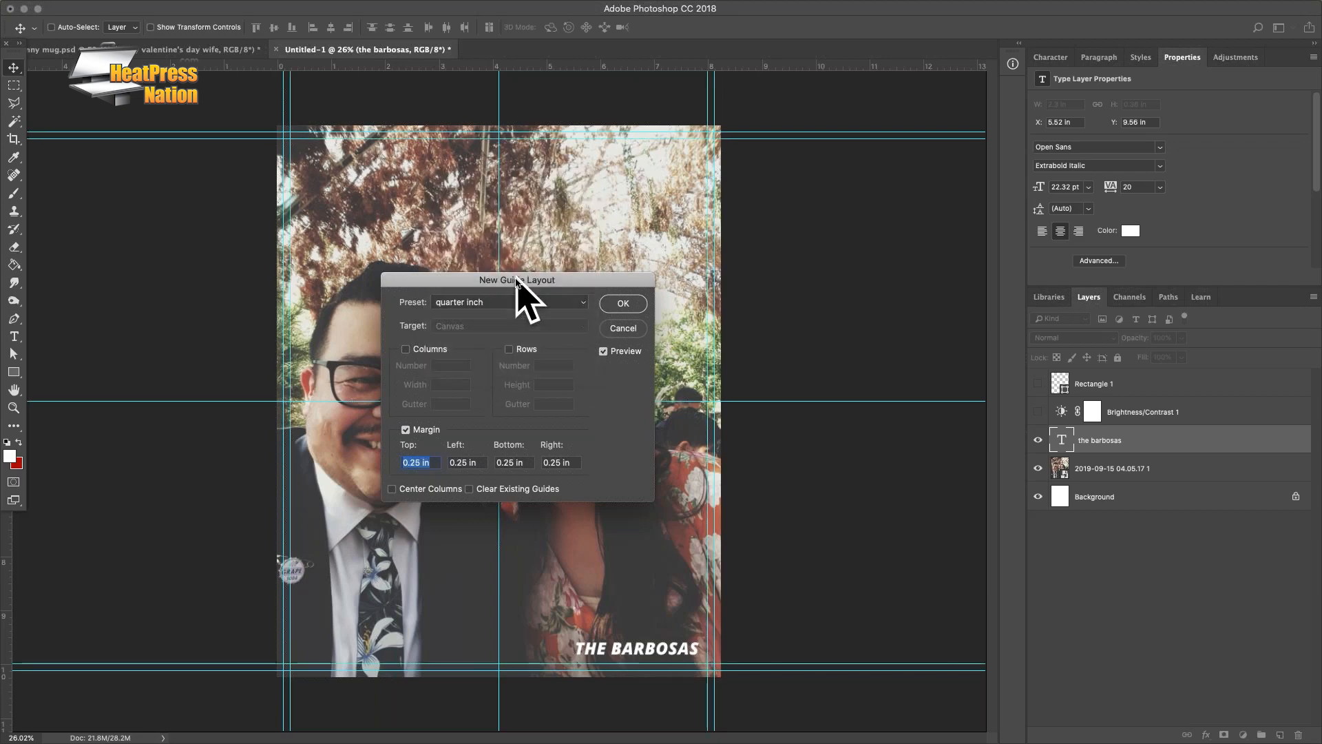
{"action": "left_click", "coordinate": [620, 304]}
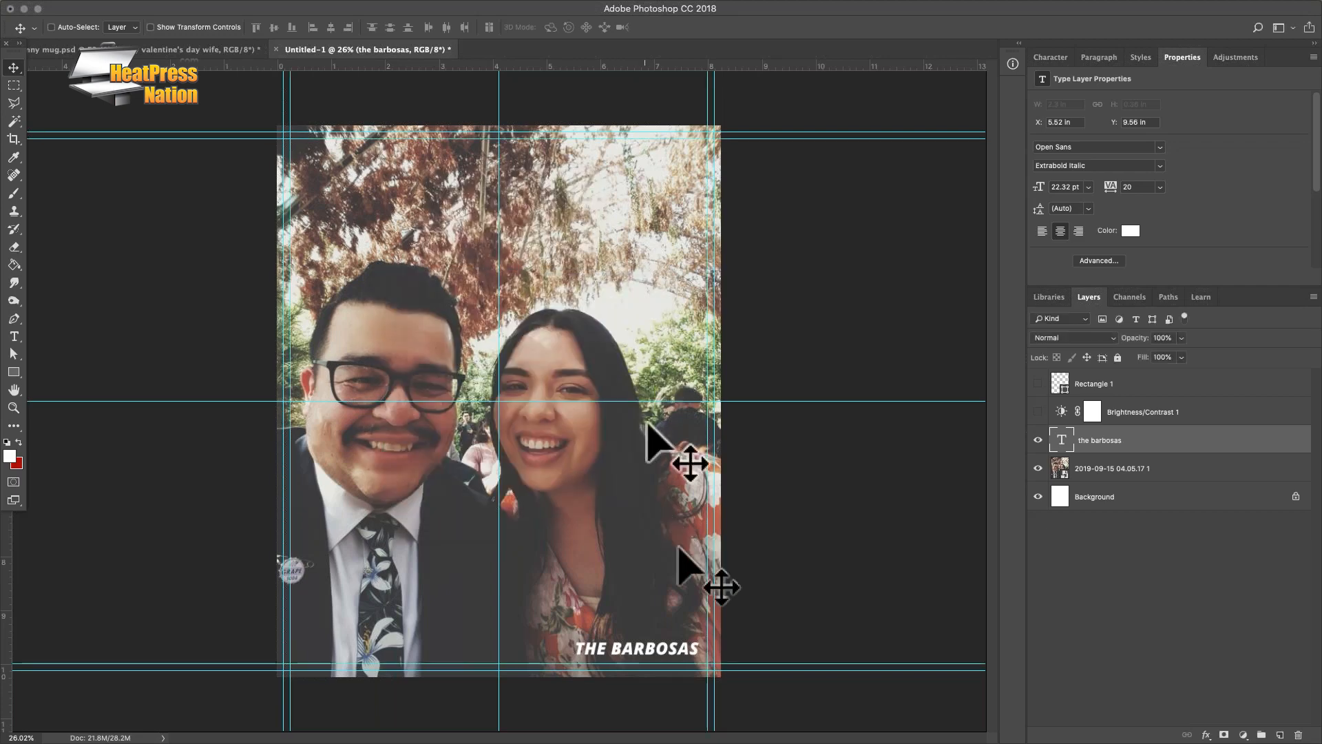
Align the name text to the lower-right corner of the quarter-inch margin guides and hide the guides
{"action": "left_click_drag", "start_coordinate": [671, 645], "coordinate": [679, 653]}
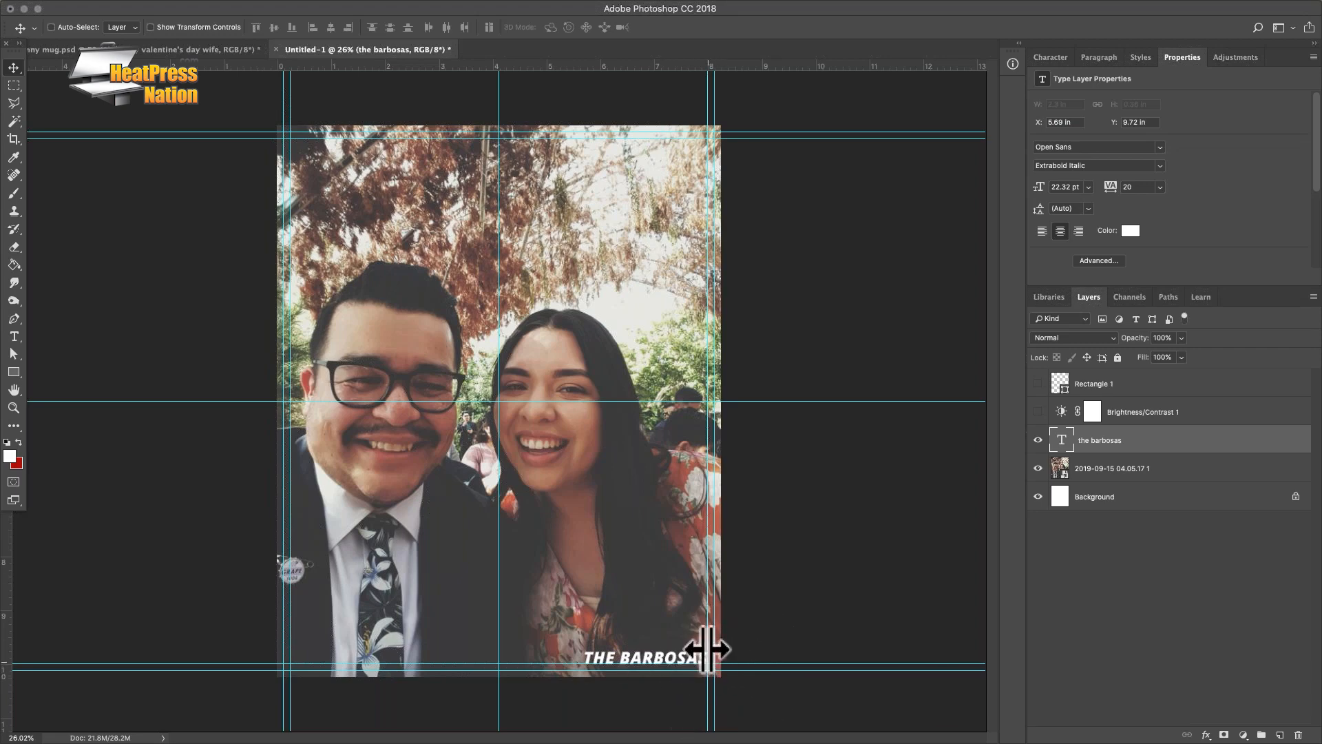
{"action": "key", "text": "ctrl+semicolon"}
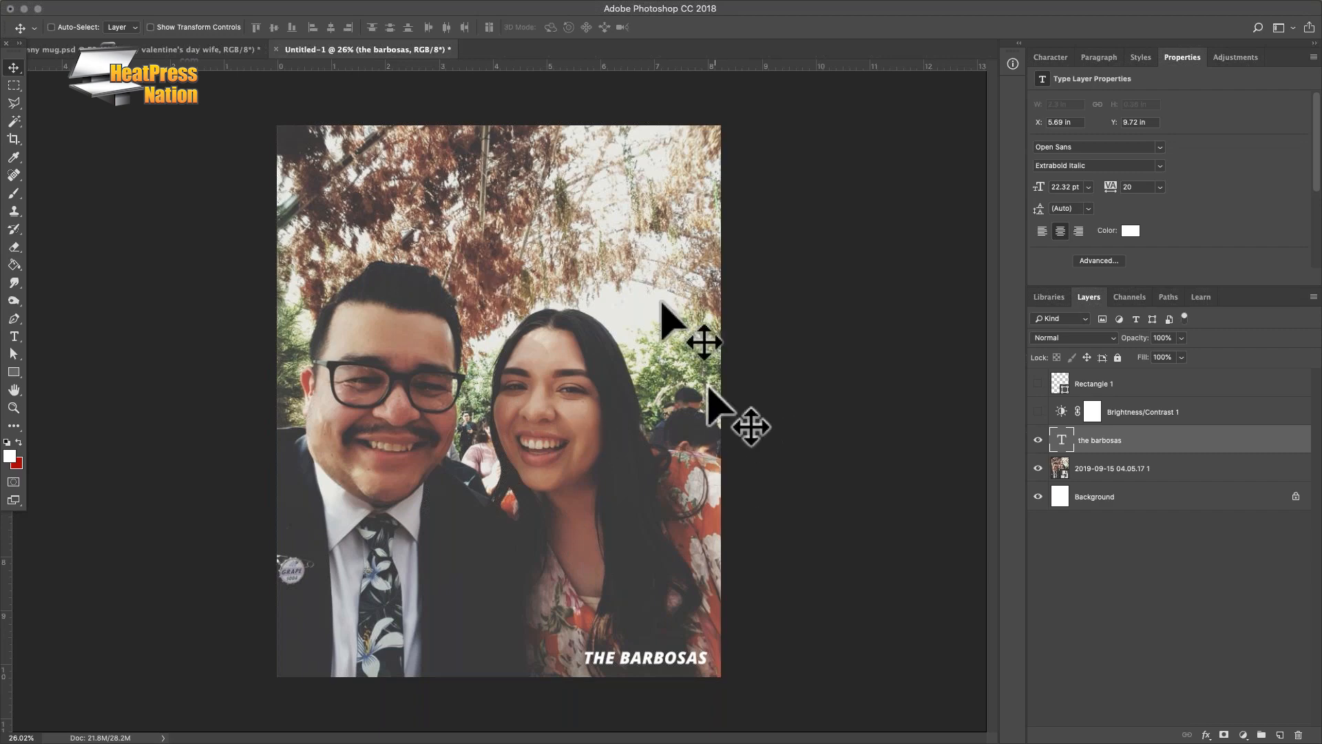
Select the photo layer and look up the Flip Canvas Horizontal option among the image rotation commands
{"action": "left_click", "coordinate": [1117, 468]}
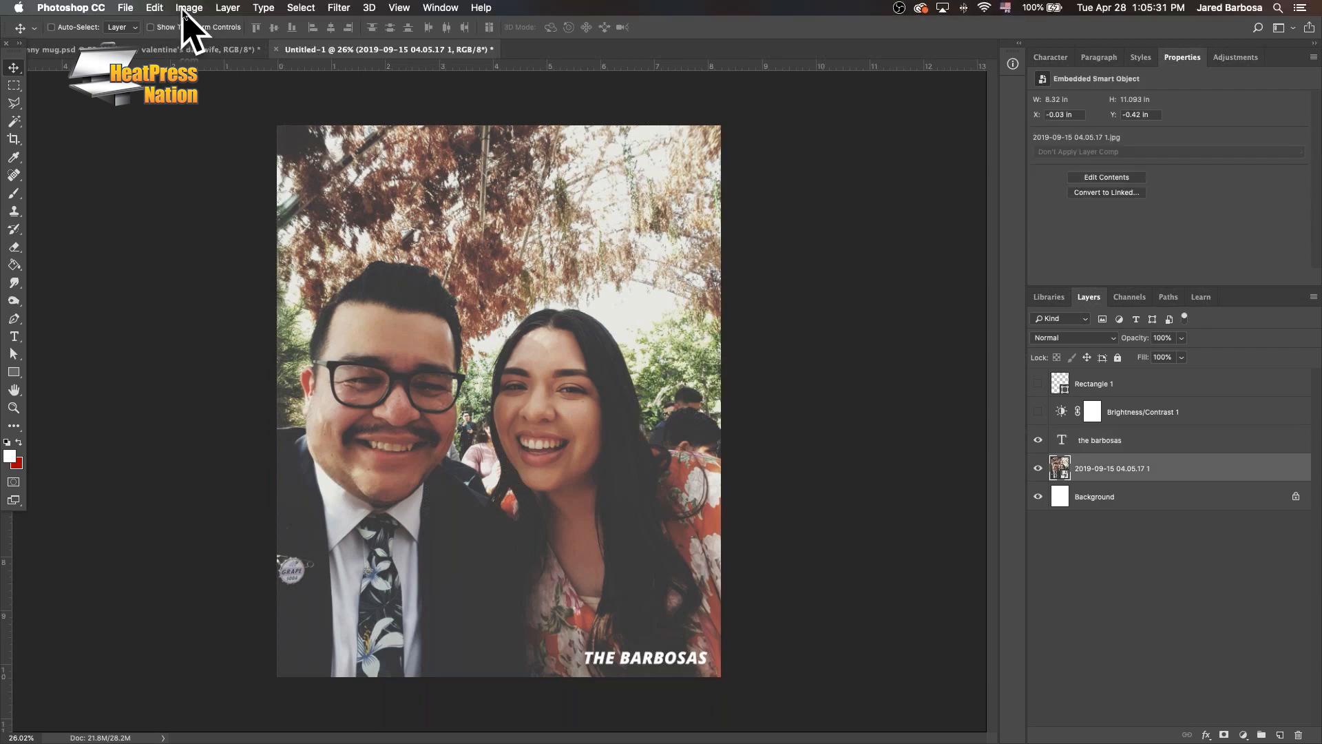
{"action": "left_click", "coordinate": [186, 9]}
{"action": "mouse_move", "coordinate": [236, 141]}
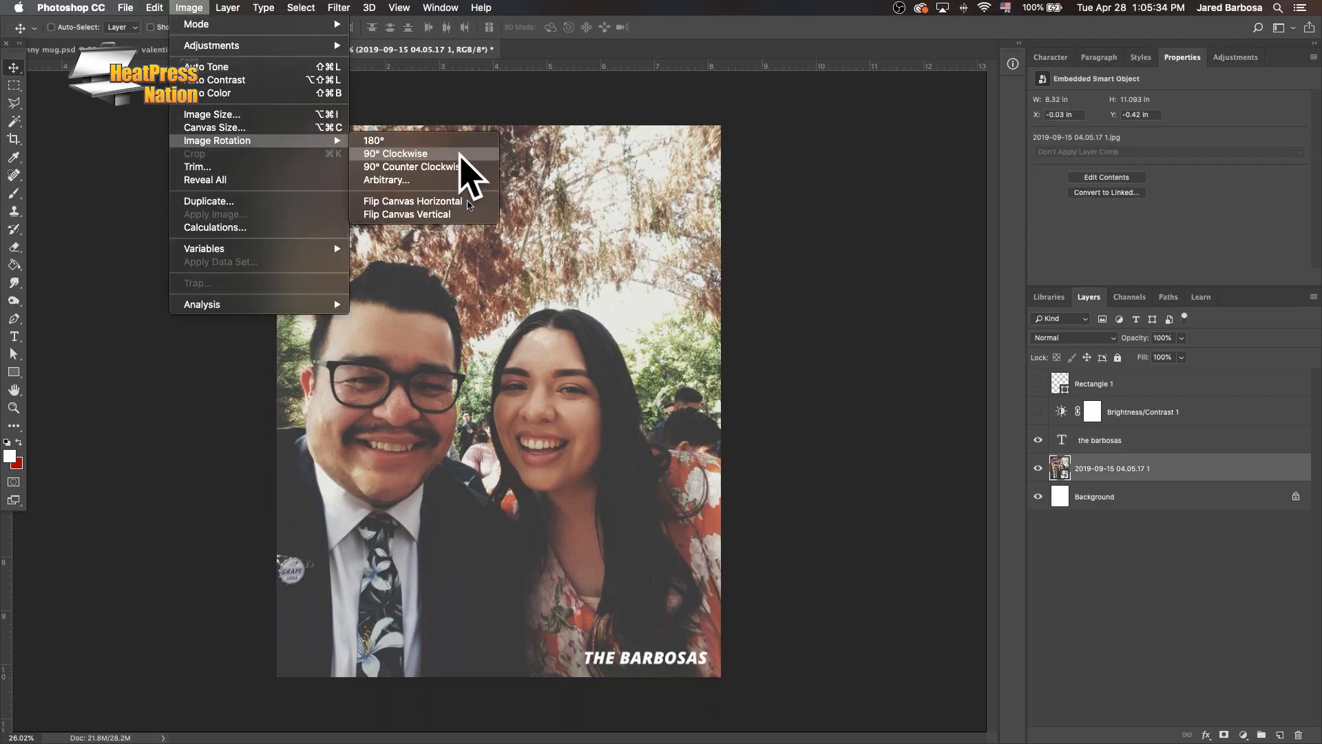
{"action": "left_click", "coordinate": [467, 202]}
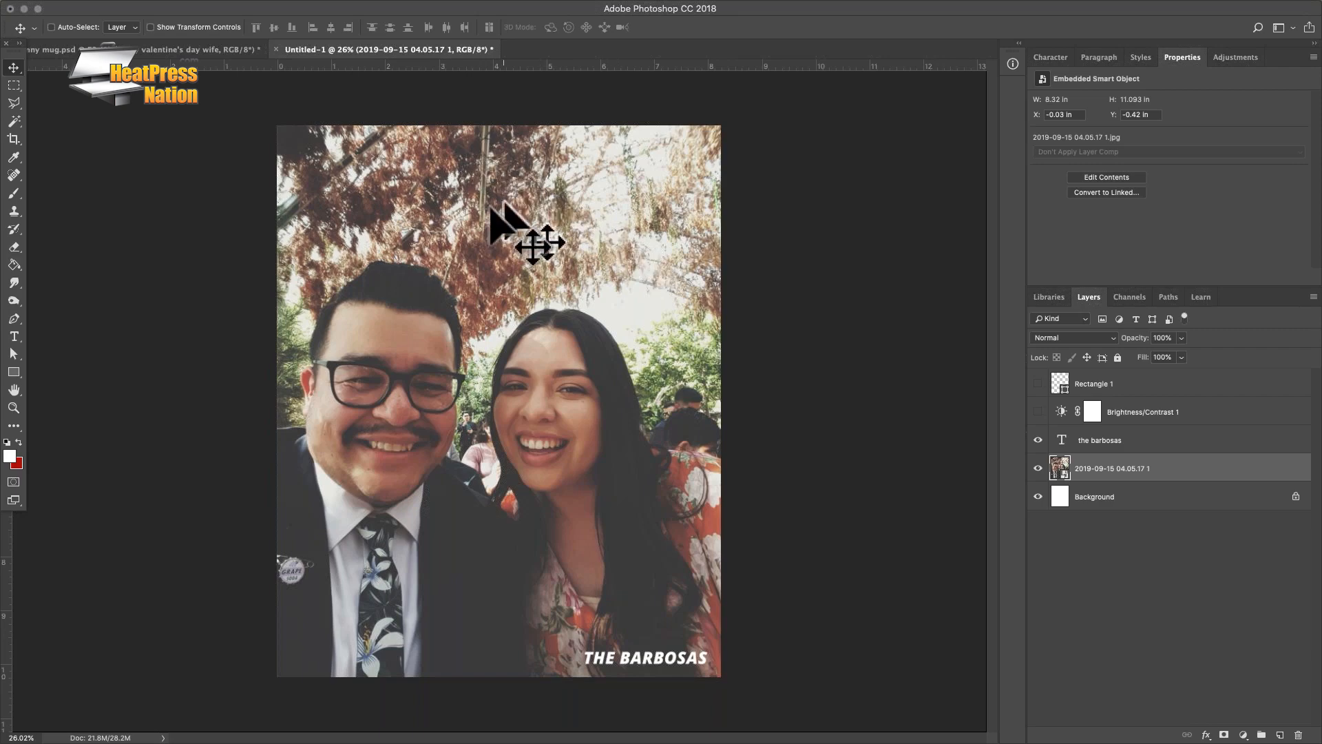
View the valentine's day wife mug document with its guides shown, and return to the photo panel document
{"action": "left_click", "coordinate": [203, 54]}
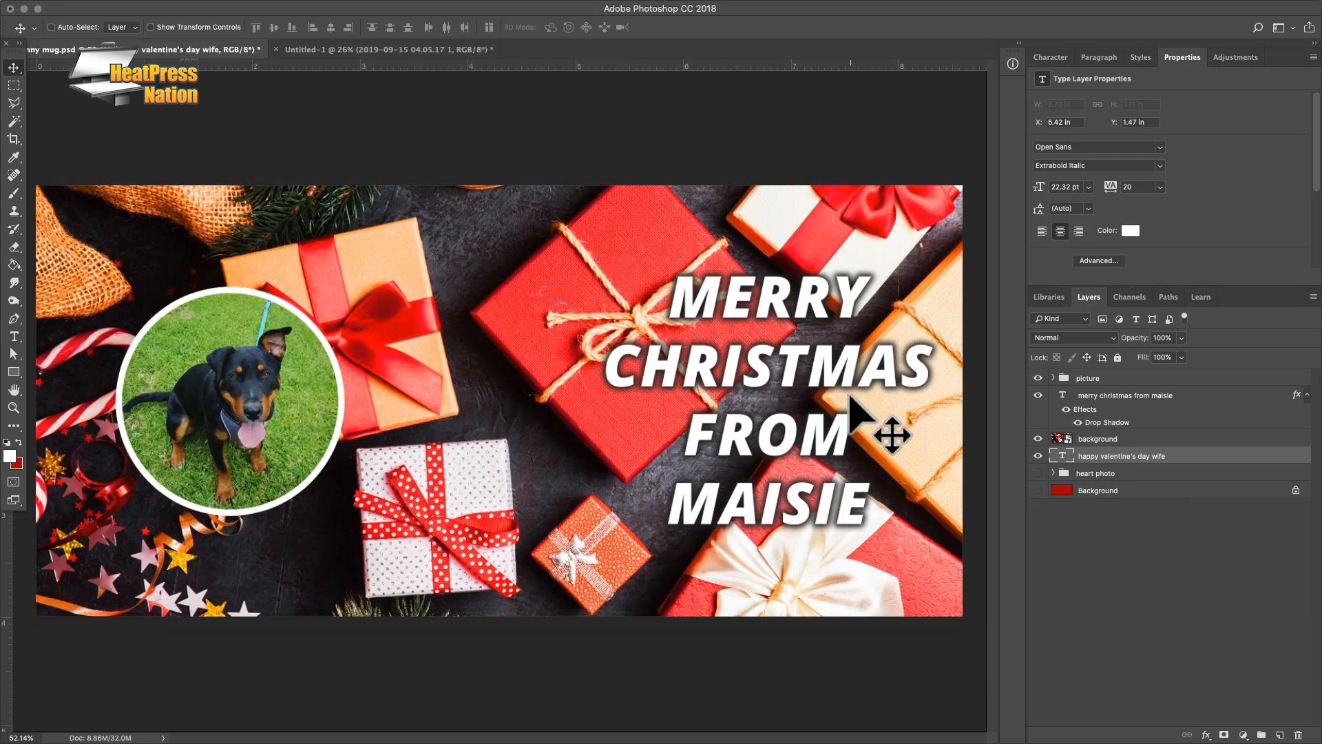
{"action": "key", "text": "super+semicolon"}
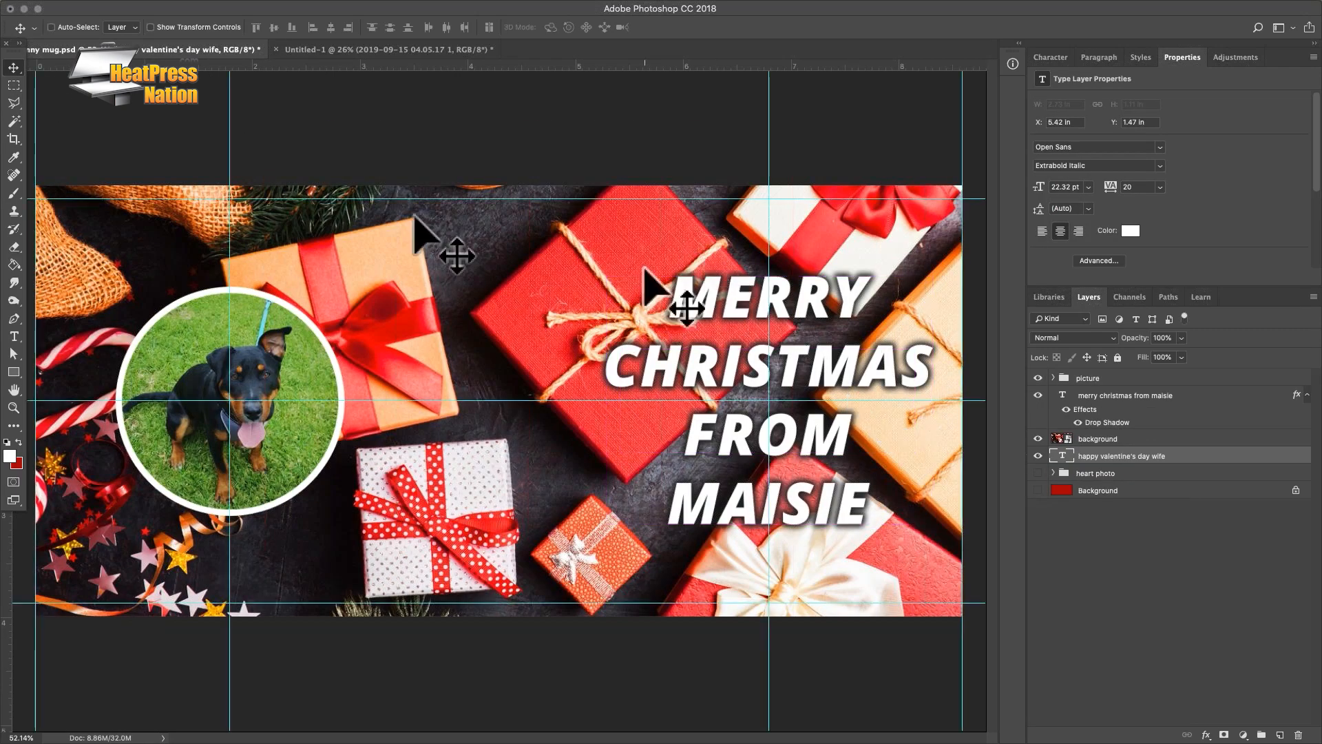
{"action": "left_click", "coordinate": [394, 54]}
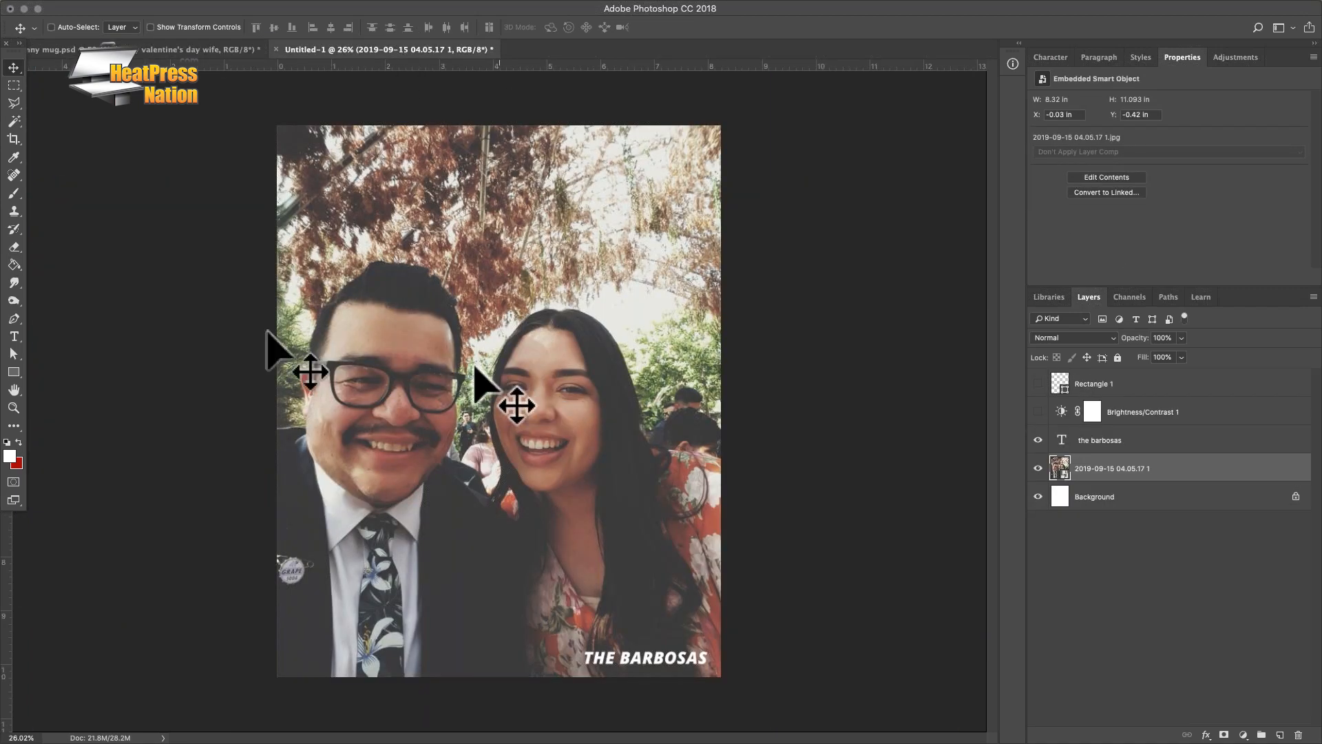